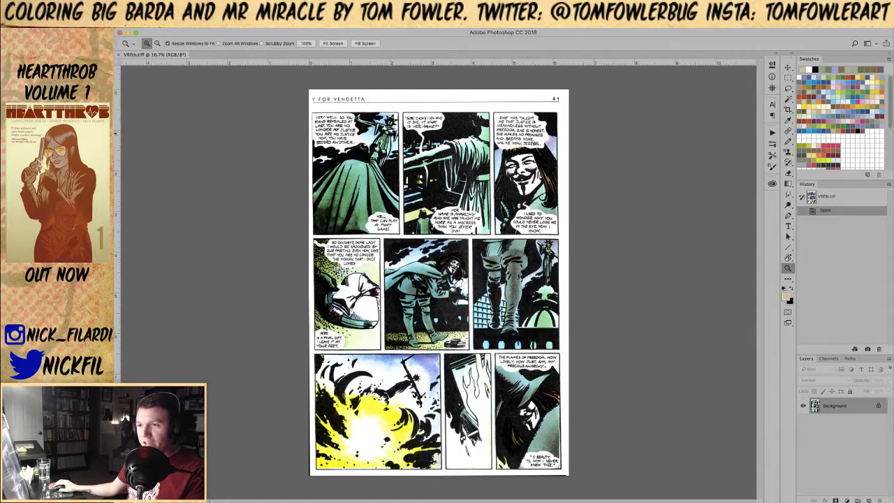
Step: Place two vertical guides along the outer left and right panel borders of the comic page
drag(119, 138, 312, 136)
drag(119, 102, 557, 112)
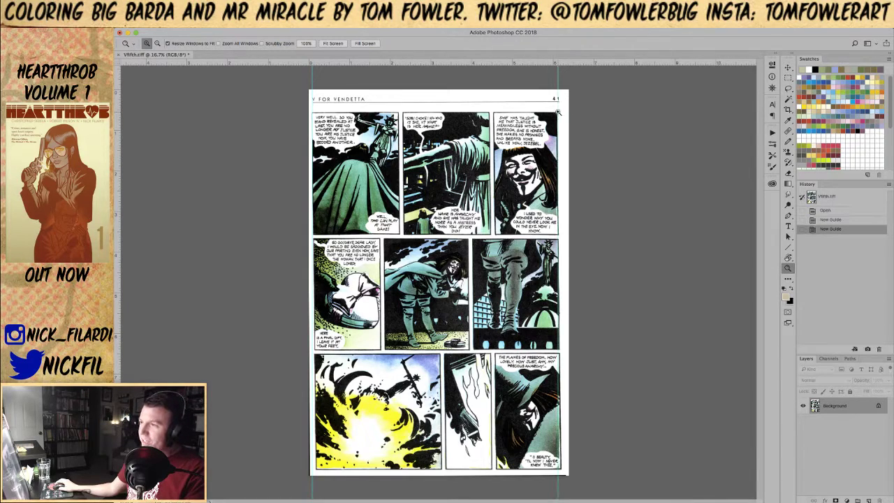
key(v)
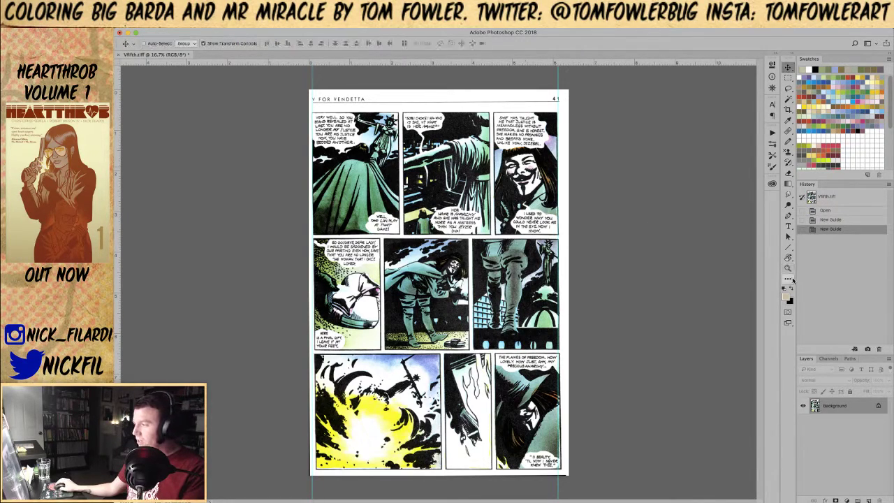
Step: Duplicate the Background layer and rotate the copy about 0.24° clockwise to straighten the panels against the guides
right_click(844, 415)
click(844, 417)
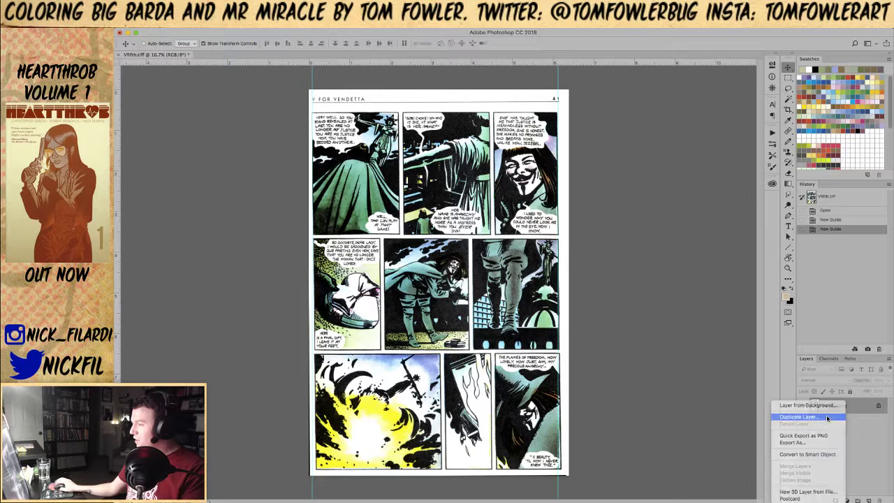
key(Return)
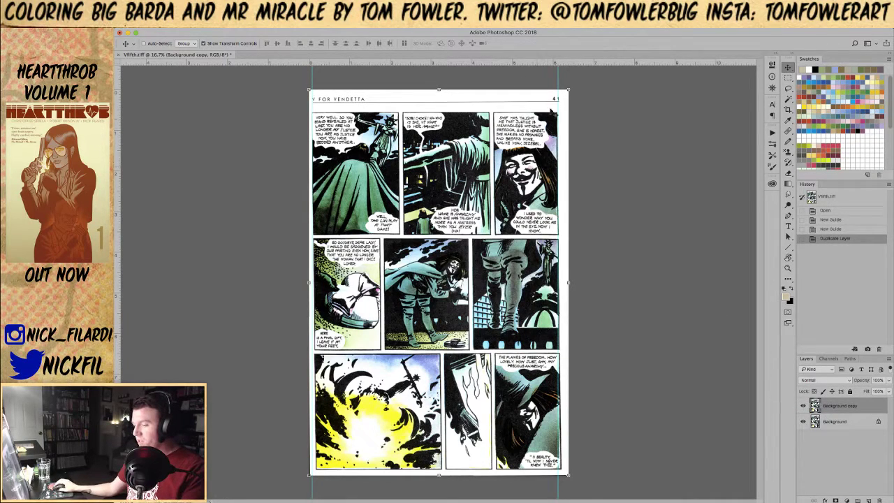
key(ctrl+t)
drag(574, 84, 576, 86)
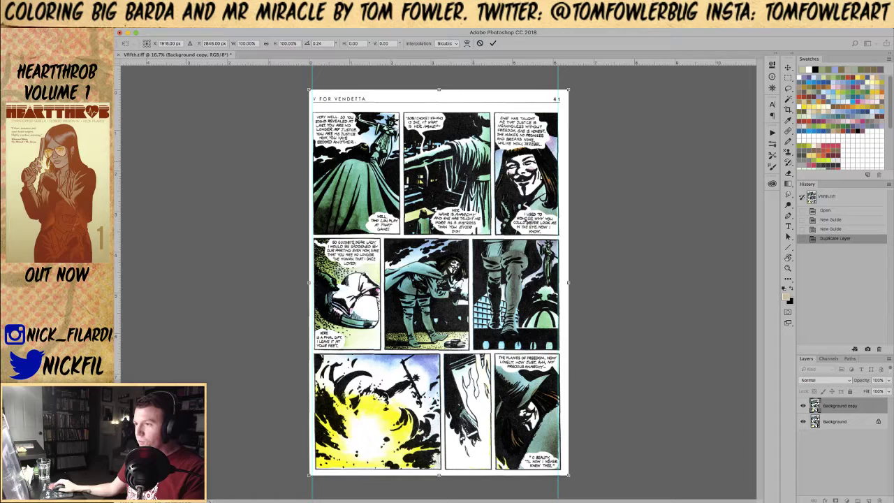
key(Return)
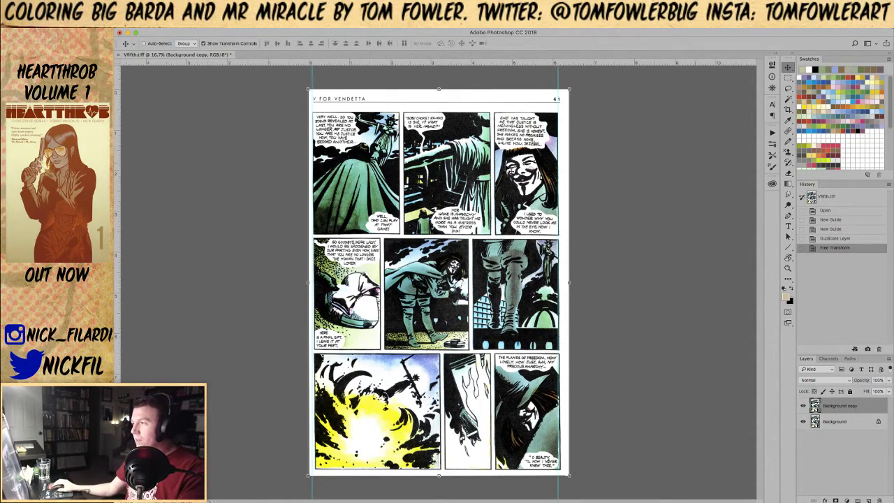
Step: Merge the straightened copy with the Background layer and remove both vertical guides
shift+click(827, 424)
key(ctrl+e)
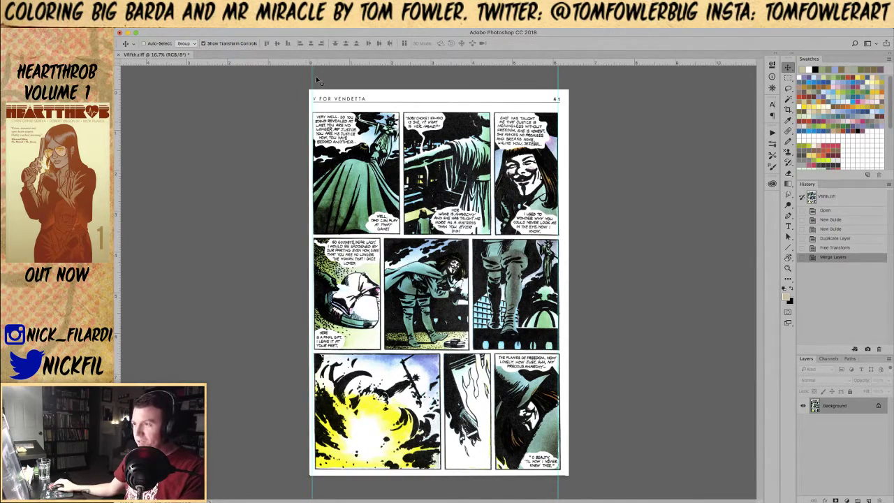
drag(312, 84, 312, 60)
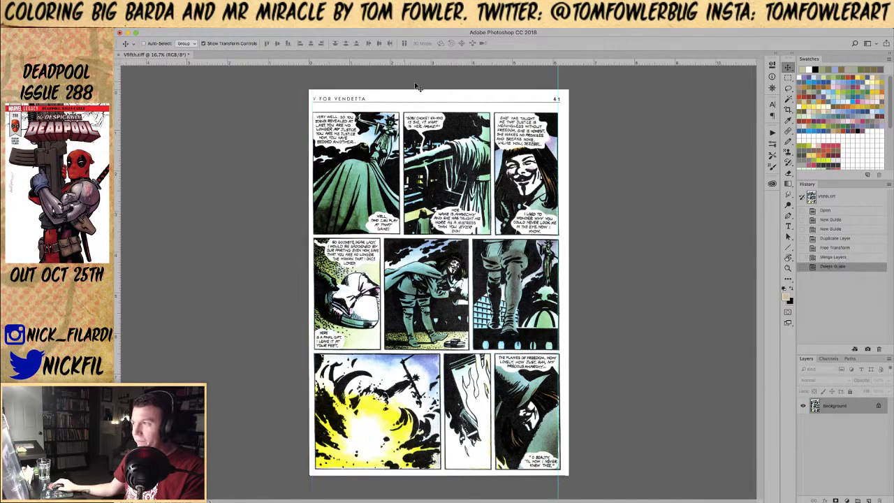
drag(556, 72, 557, 61)
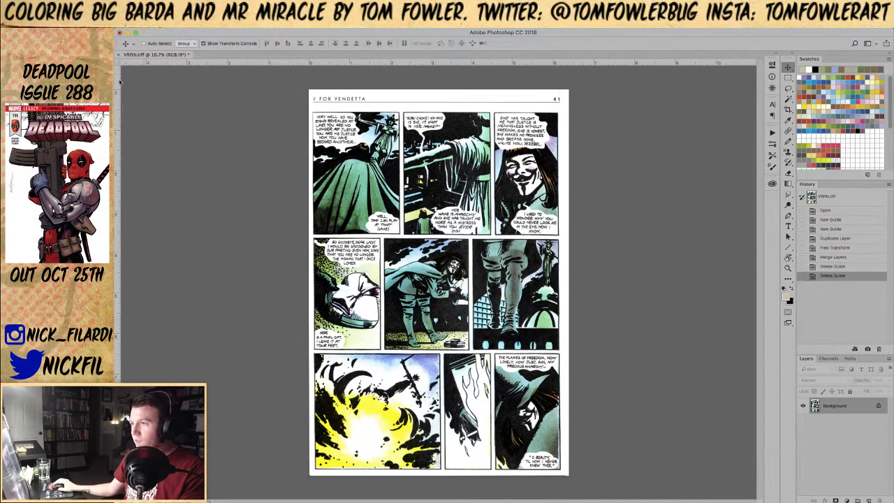
Step: Examine the top-row artwork up close and check the page's pixel dimensions and resolution in Image Size
key(z)
click(436, 277)
click(437, 277)
scroll(433, 269, up, 5)
click(394, 158)
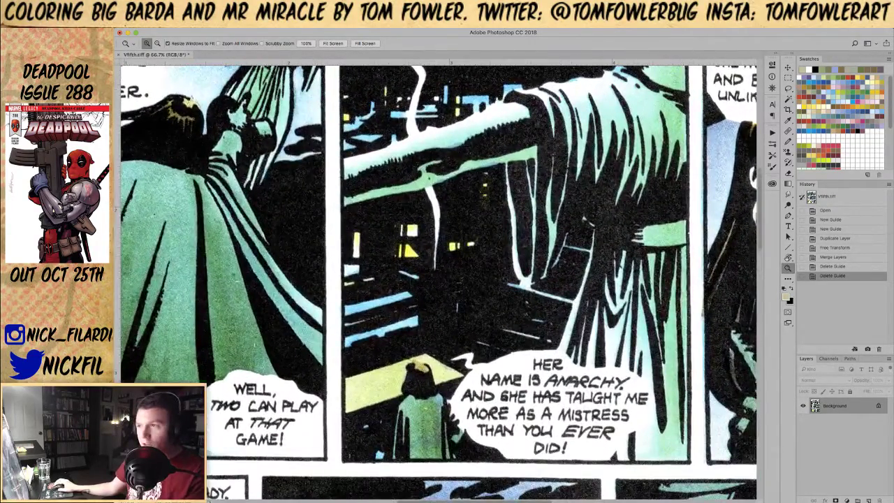
click(218, 23)
click(238, 92)
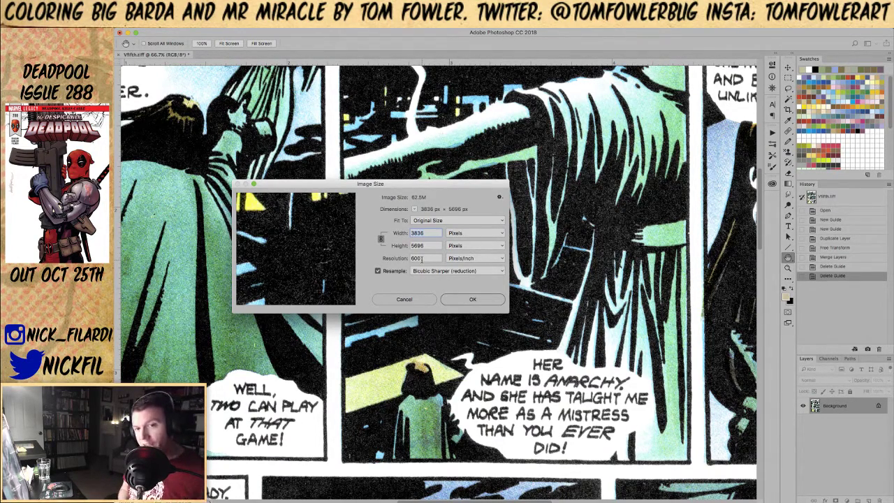
click(403, 298)
Step: Review the colouring of all three panel rows across the whole page at a reduced view
key(z)
alt+click(403, 222)
alt+click(404, 223)
alt+click(404, 223)
drag(493, 395, 482, 250)
scroll(482, 251, down, 3)
scroll(475, 210, up, 5)
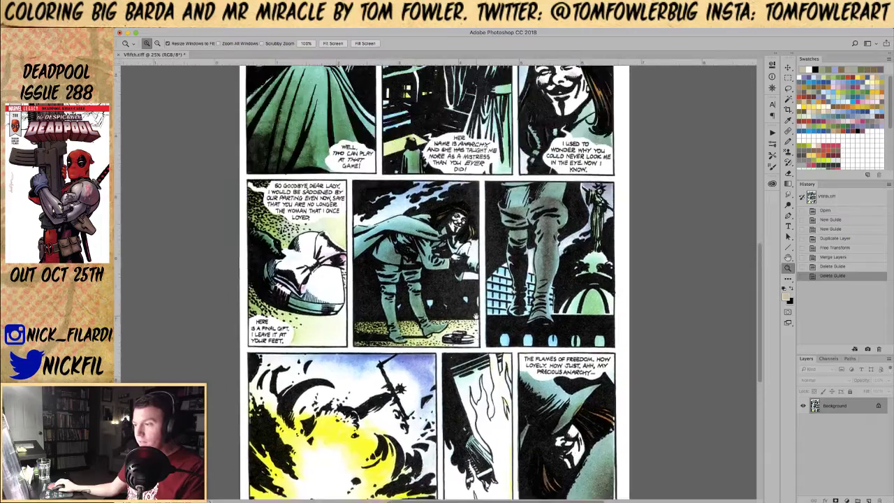
scroll(473, 207, up, 5)
scroll(461, 349, down, 5)
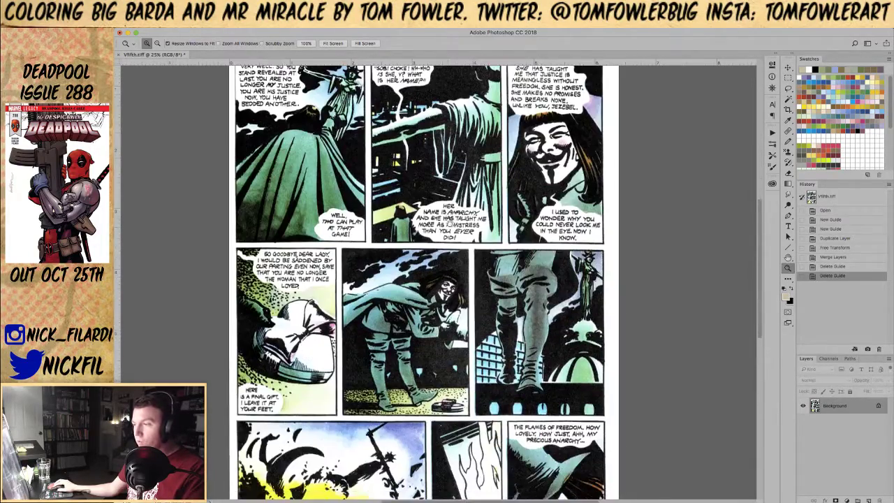
scroll(460, 365, down, 5)
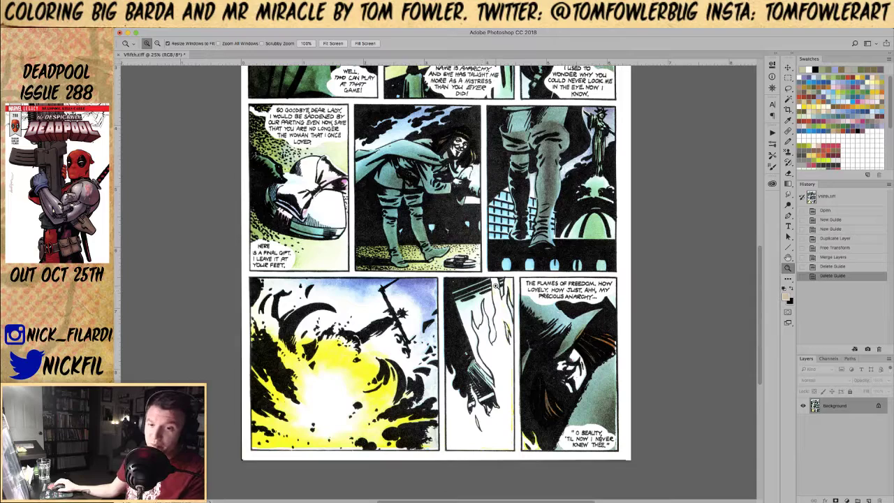
scroll(478, 186, up, 7)
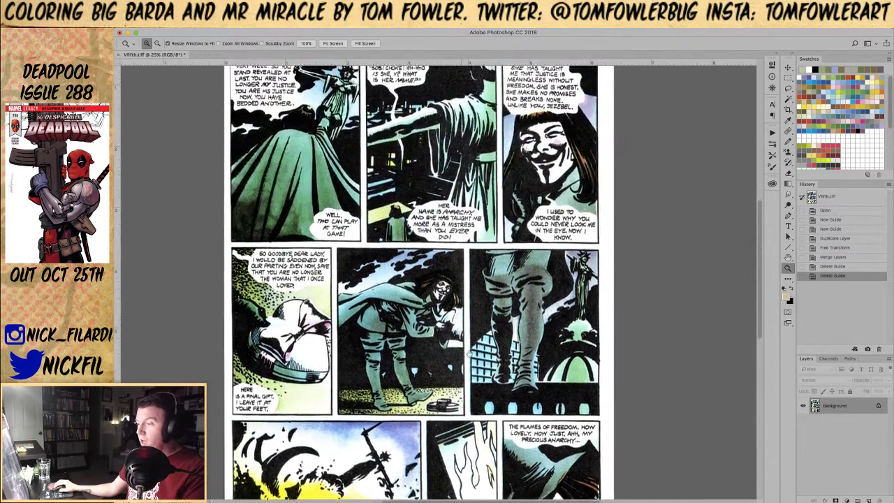
scroll(493, 288, down, 6)
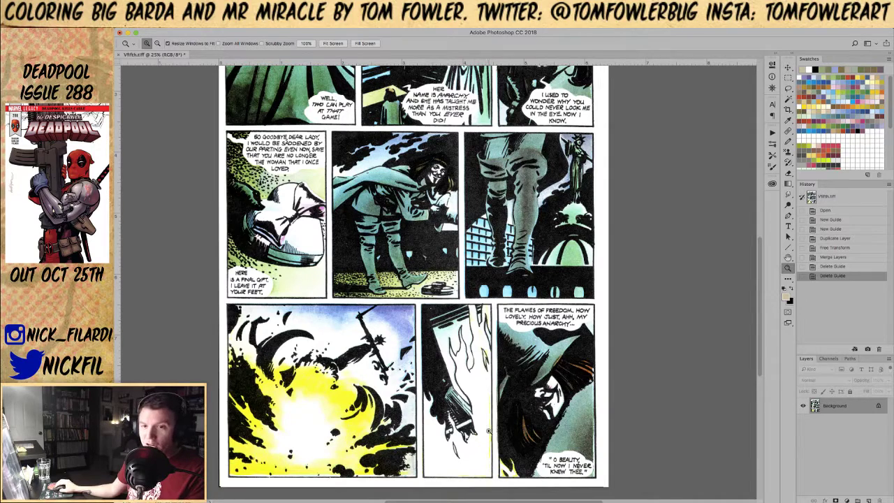
drag(409, 138, 407, 312)
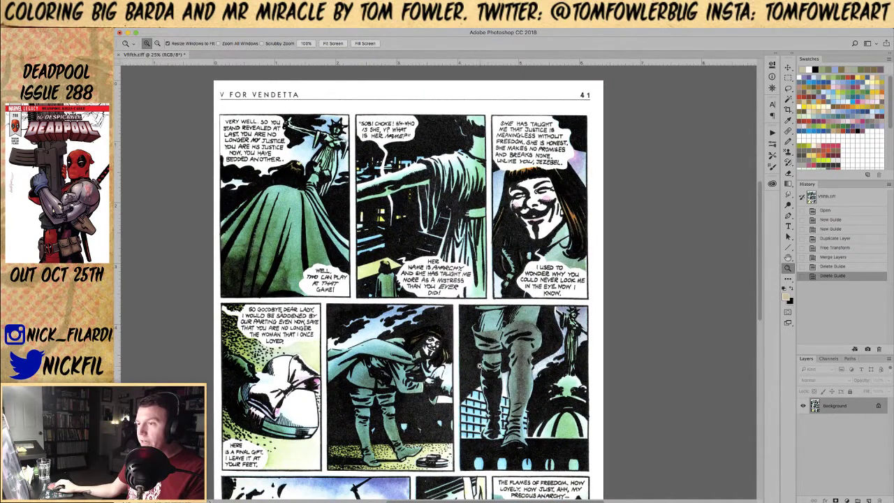
Step: Inspect the print texture and colours around the walking legs in the middle row's last panel
click(480, 361)
alt+click(480, 360)
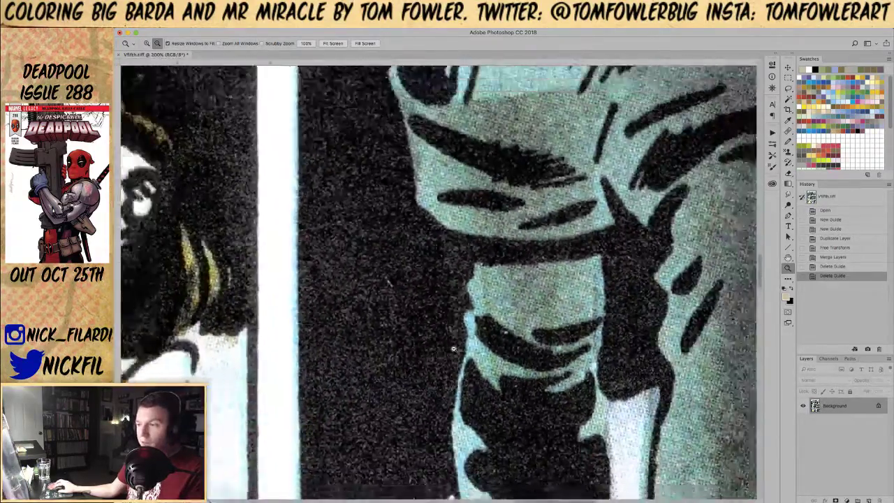
alt+click(453, 349)
alt+click(453, 349)
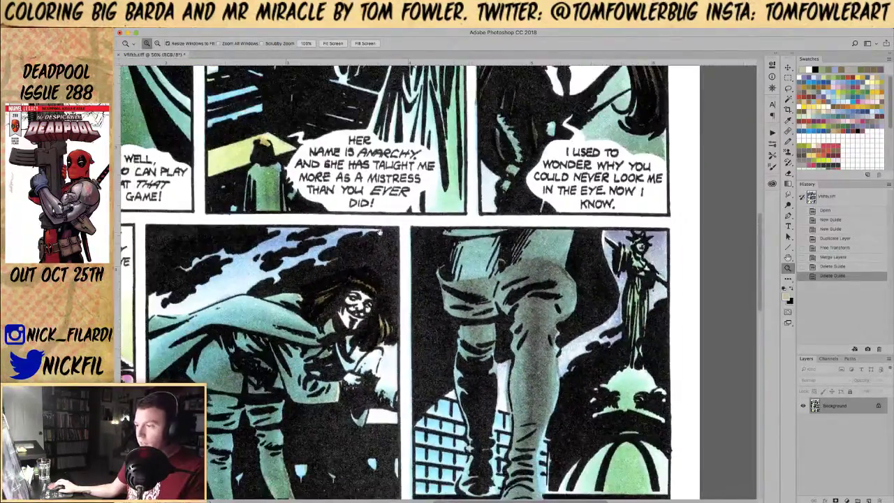
alt+click(453, 350)
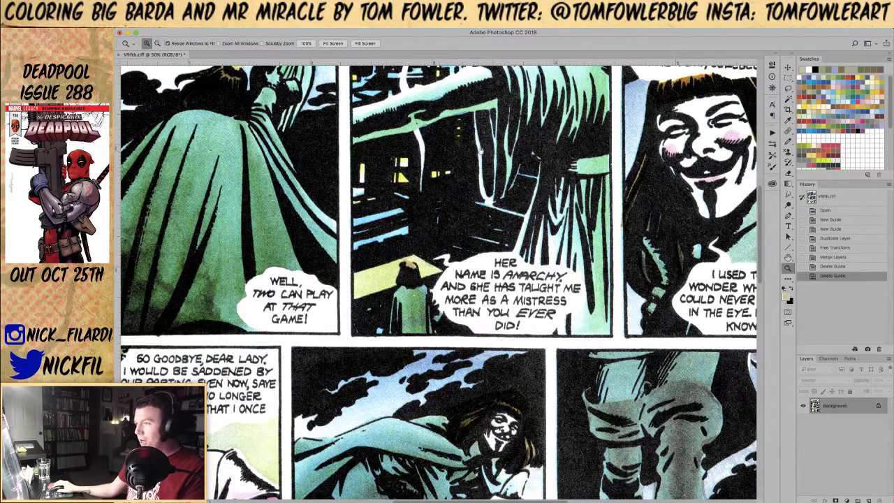
Step: Compare the colour palette of the top-row panels with the middle-row panels
drag(481, 152, 524, 288)
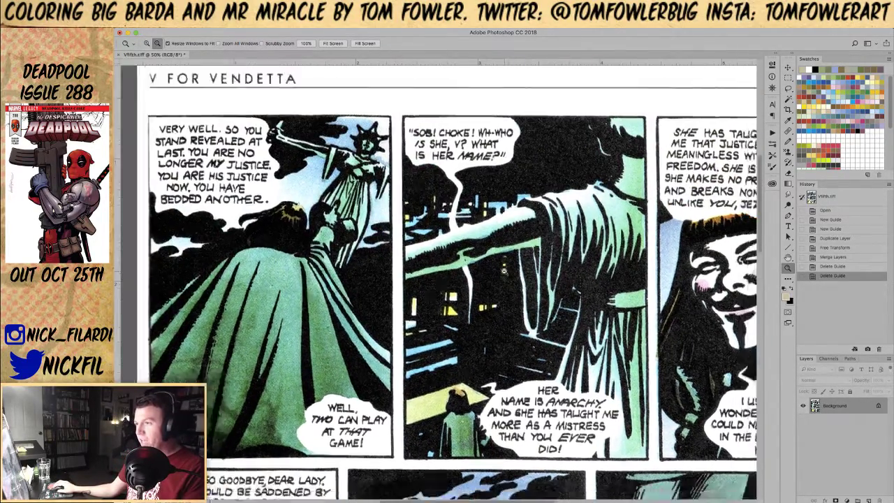
alt+click(503, 274)
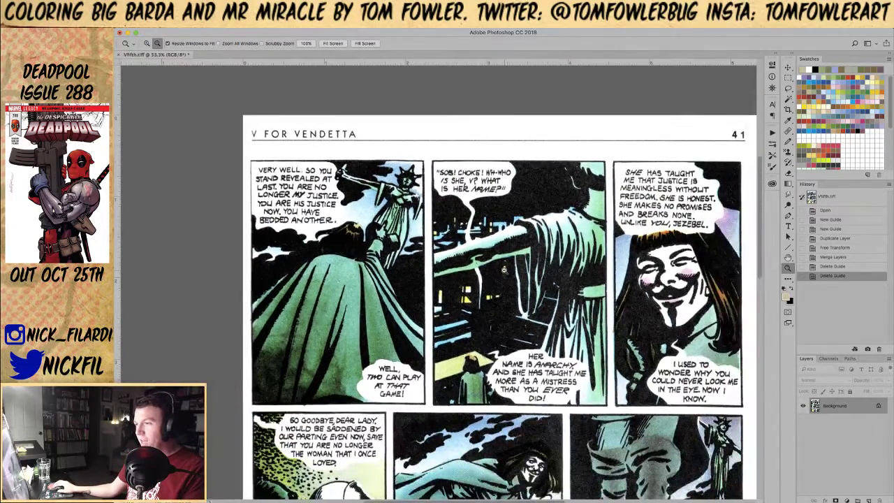
scroll(603, 363, down, 2)
alt+click(560, 300)
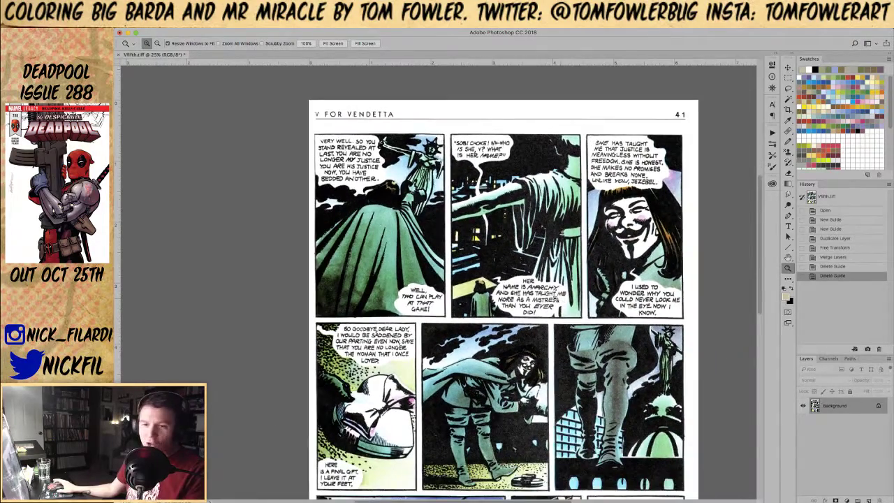
drag(602, 351, 540, 285)
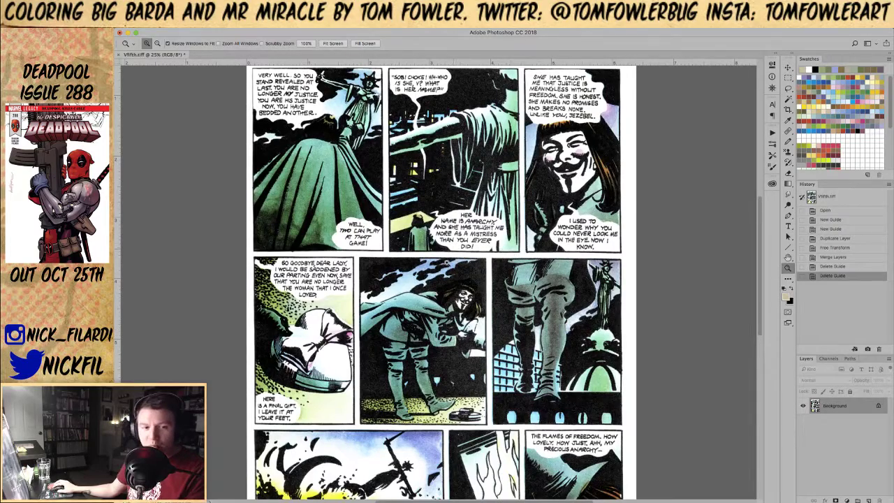
mouse_move(465, 293)
mouse_down()
mouse_move(436, 389)
mouse_move(445, 326)
mouse_up()
drag(443, 389, 465, 345)
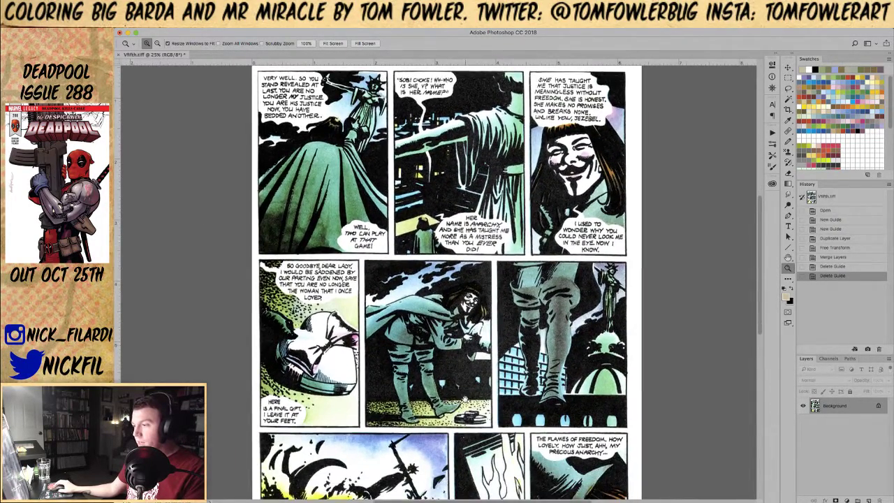
drag(465, 398, 464, 319)
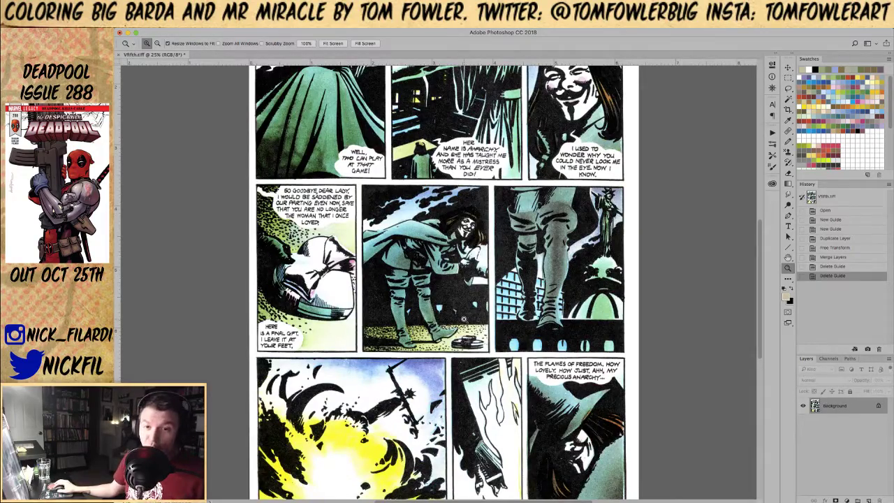
Step: Examine the dark shading and halftone texture in the lower corner of the green cape in the first panel
click(269, 145)
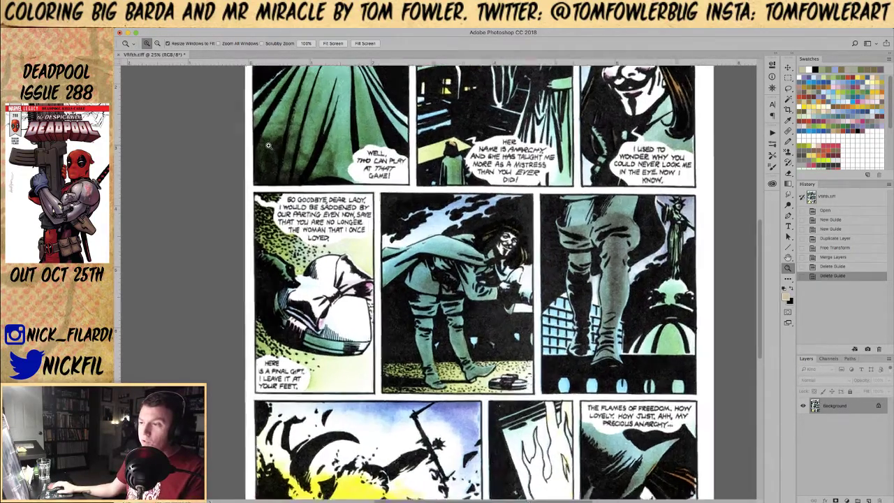
click(269, 146)
click(268, 145)
drag(317, 135, 364, 197)
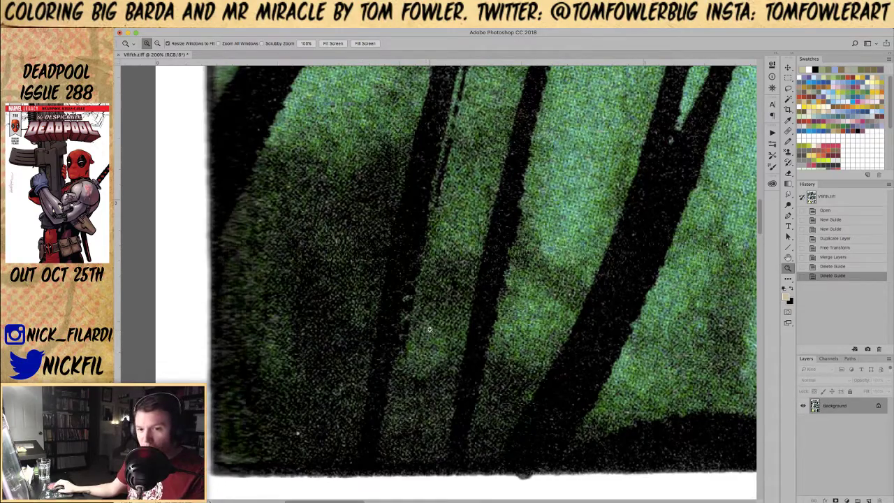
alt+click(488, 317)
alt+click(487, 318)
alt+click(487, 318)
drag(568, 377, 354, 300)
alt+click(407, 268)
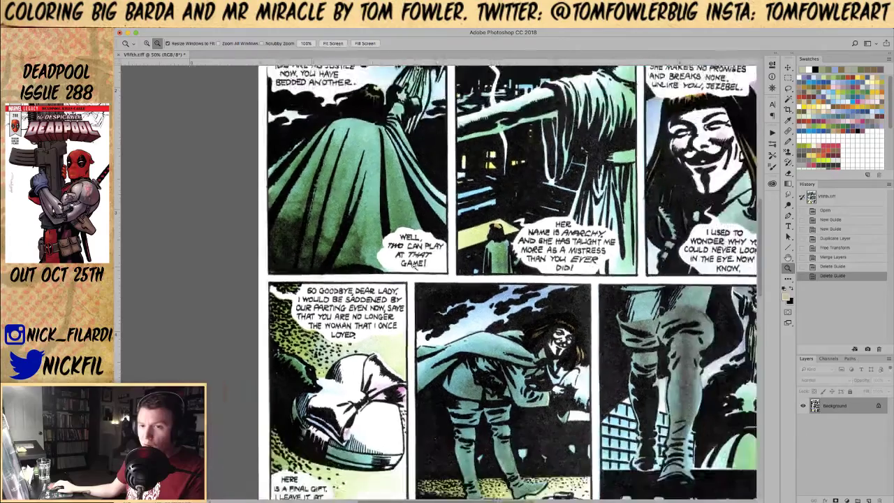
Step: Review the colours of the explosion, flame and hat panels in the bottom row
scroll(403, 333, down, 3)
scroll(438, 190, down, 3)
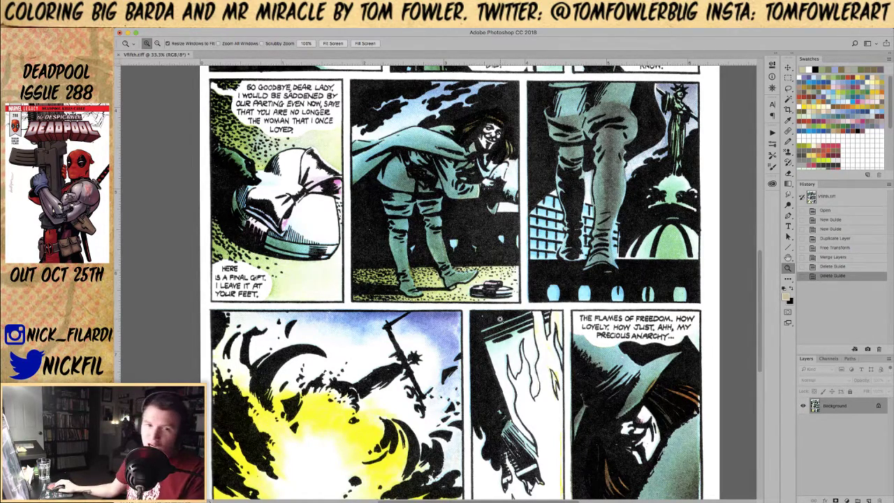
scroll(517, 321, down, 3)
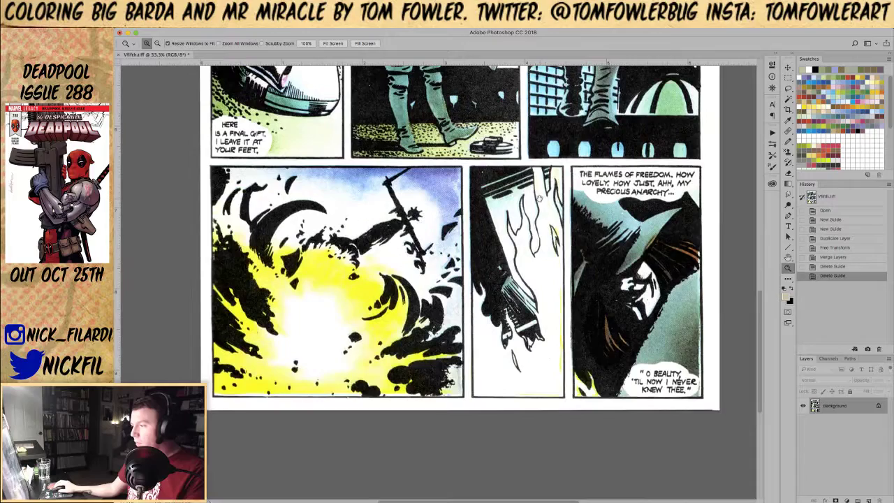
drag(552, 237, 555, 290)
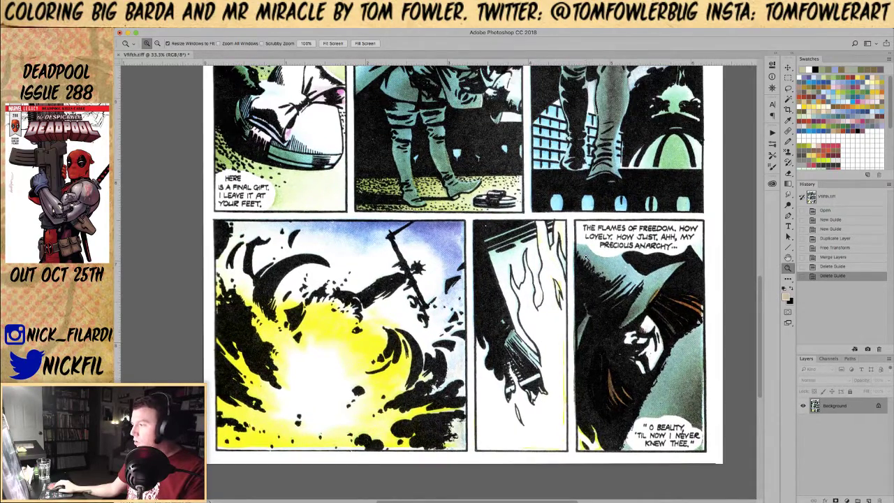
alt+click(556, 209)
scroll(510, 416, up, 5)
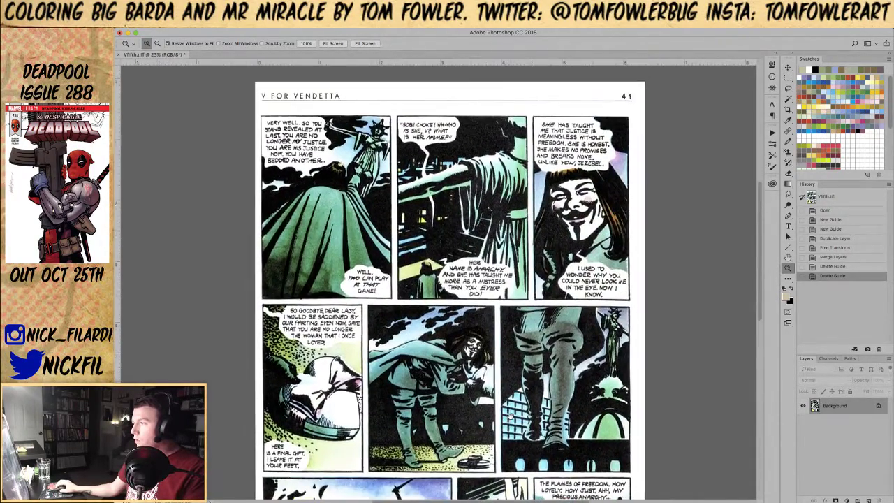
Step: Examine the black ink texture and hair highlights beside the masked face in the top row's third panel
click(540, 249)
click(540, 248)
click(540, 248)
click(540, 249)
drag(577, 238, 432, 326)
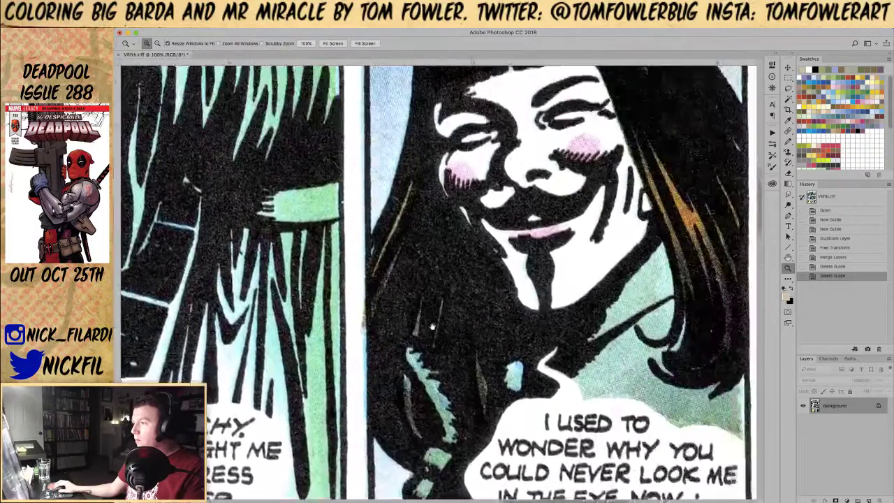
click(434, 251)
drag(499, 303, 453, 236)
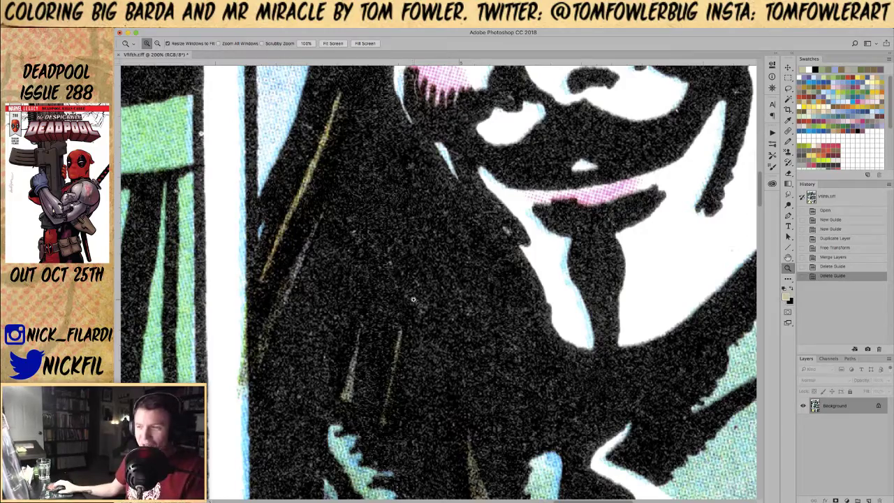
Step: Start a Levels adjustment on the page and raise the RGB black input level to 17
alt+click(443, 302)
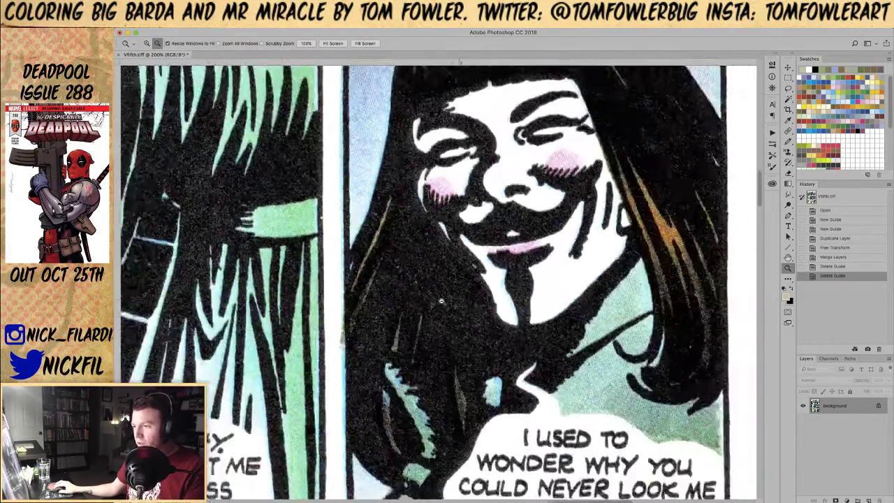
alt+click(443, 301)
alt+click(442, 301)
alt+click(443, 301)
alt+click(443, 301)
drag(341, 327, 378, 318)
scroll(380, 319, down, 3)
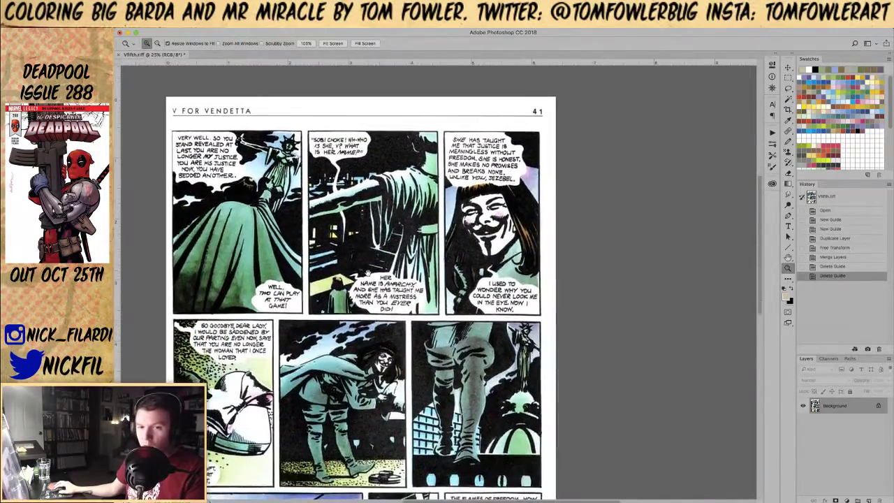
key(ctrl+l)
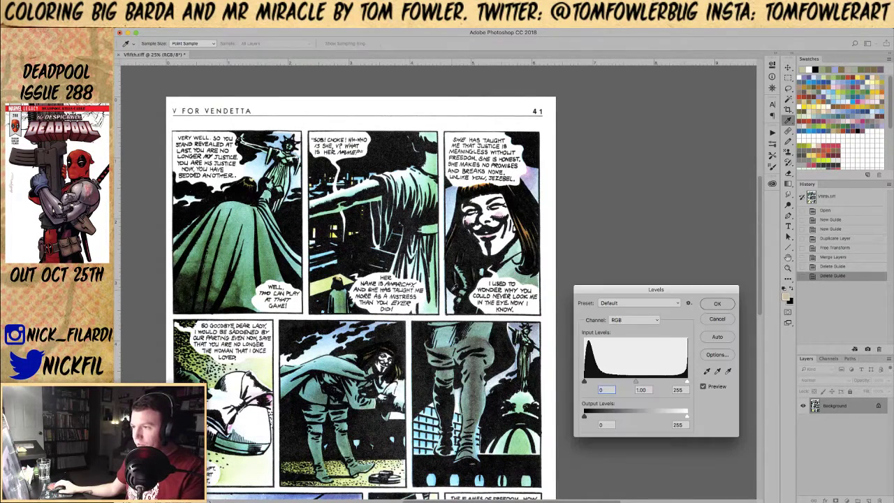
drag(623, 287, 611, 139)
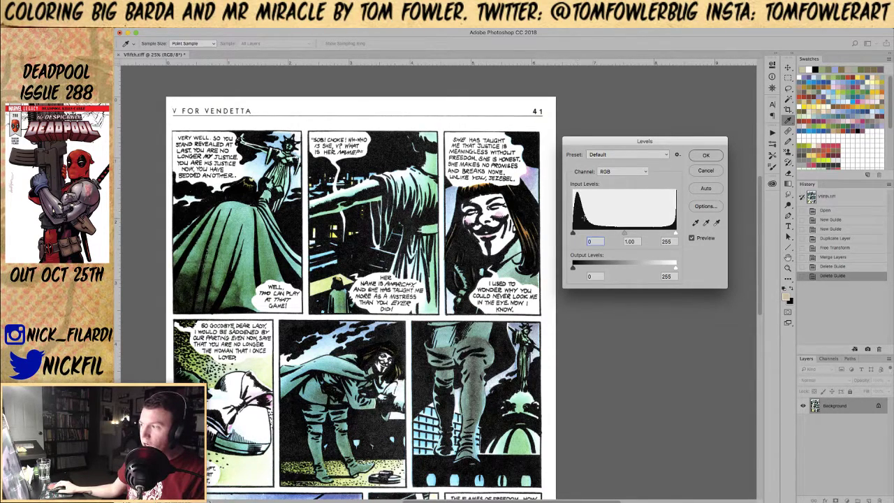
drag(573, 233, 579, 234)
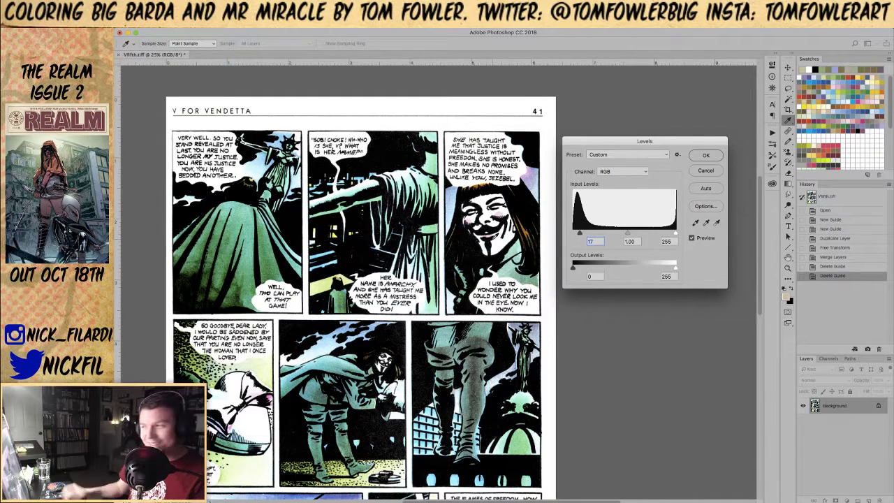
Step: Try much stronger black input levels of 141 and 122, and a milder 39, to compare the shadows
drag(579, 235, 629, 234)
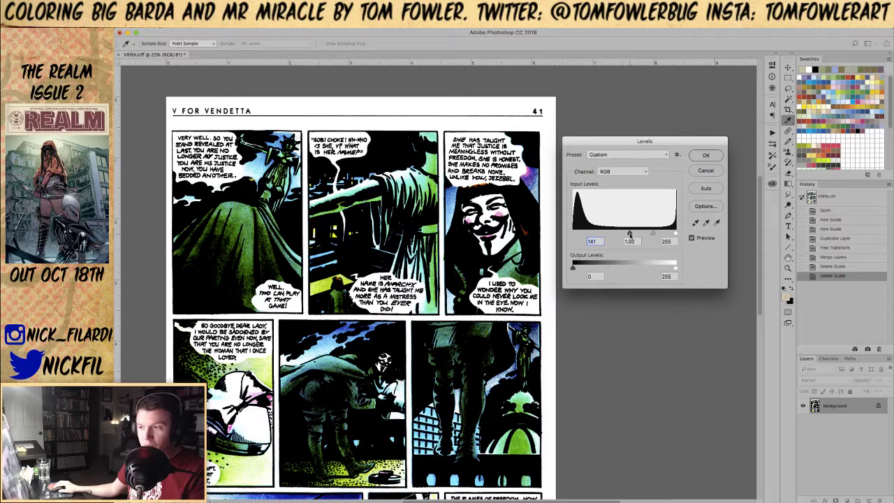
drag(629, 235, 679, 235)
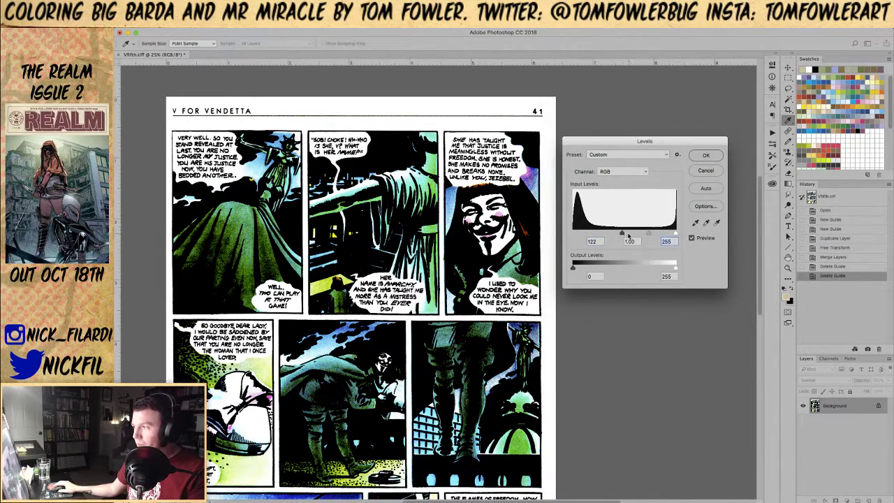
drag(621, 234, 588, 234)
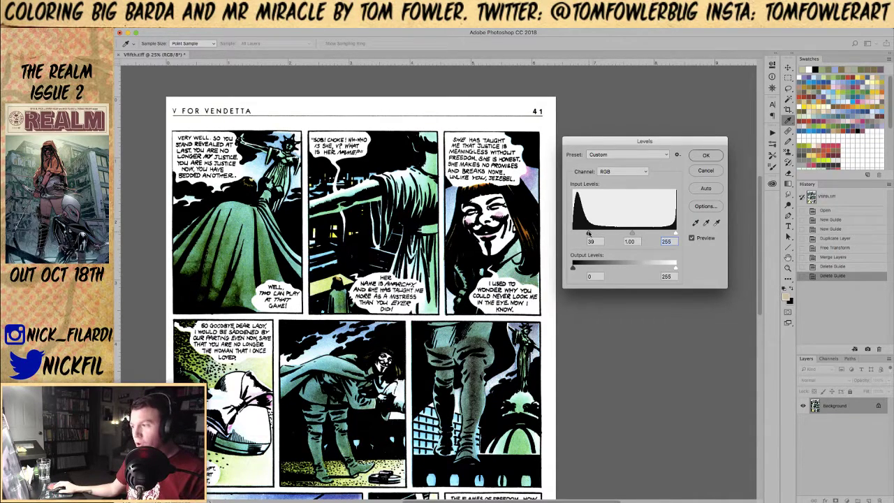
Step: Fine-tune the black input level to 20 and apply the Levels adjustment
drag(588, 234, 583, 233)
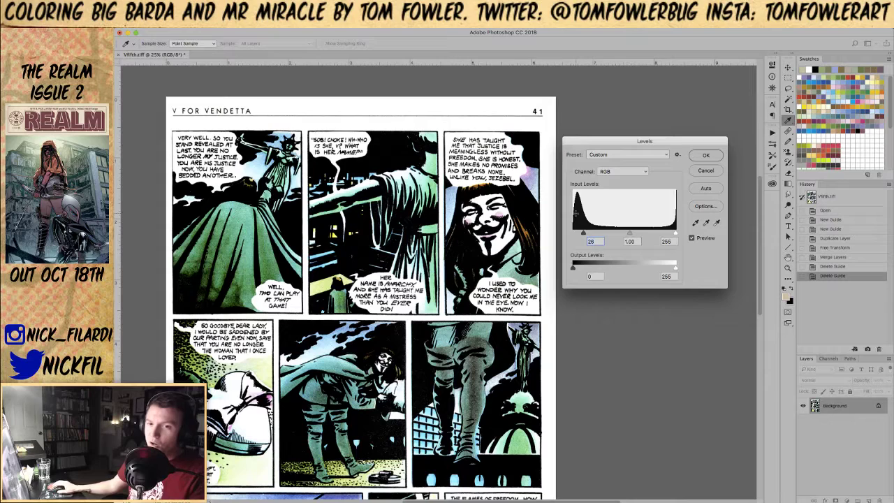
drag(584, 235, 575, 235)
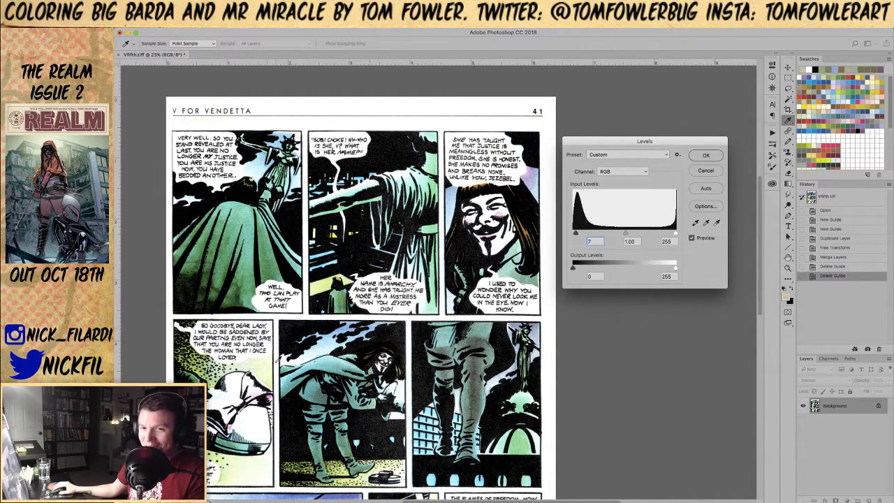
drag(579, 236, 579, 235)
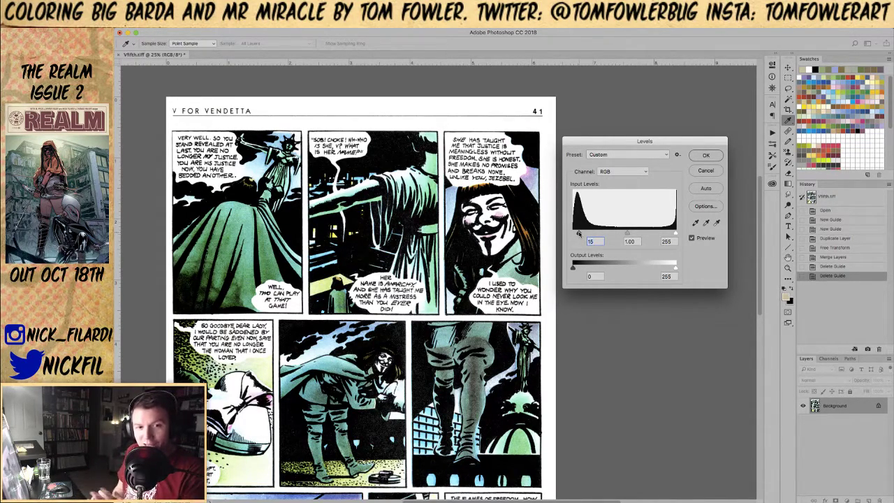
drag(579, 233, 581, 234)
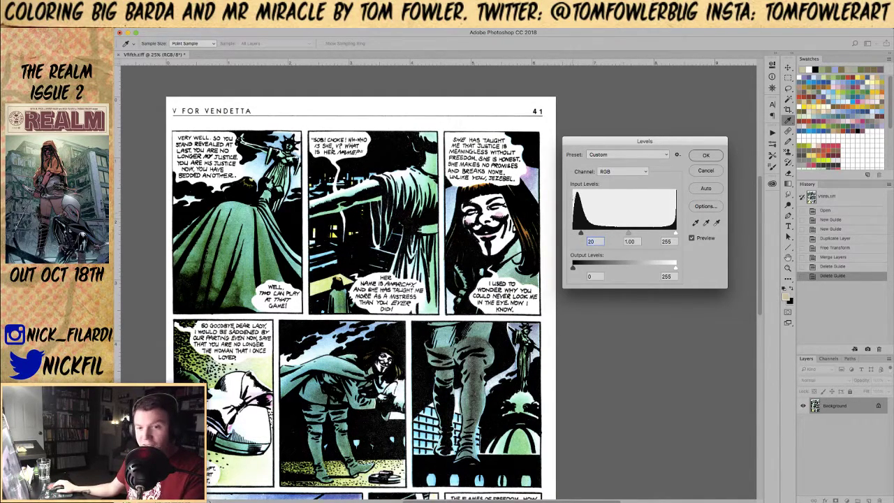
click(707, 160)
Step: Apply a second Levels adjustment to the page with the white input level set to 230
drag(365, 412, 419, 208)
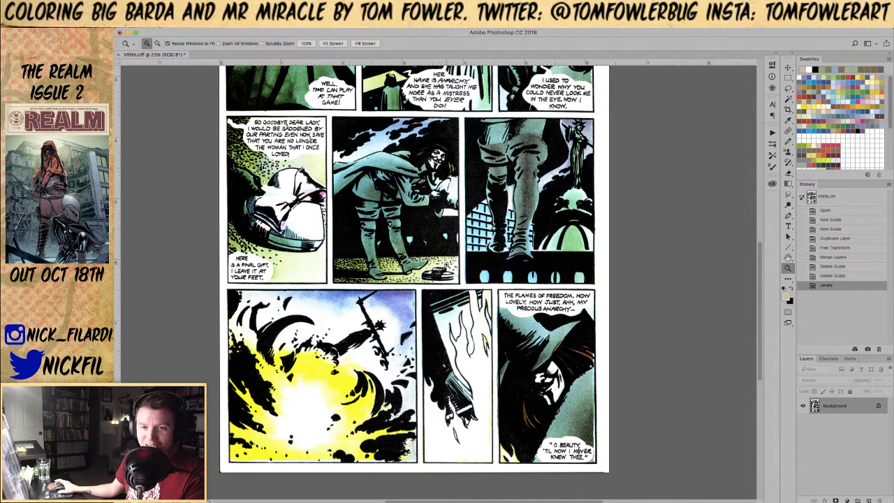
drag(496, 149, 519, 252)
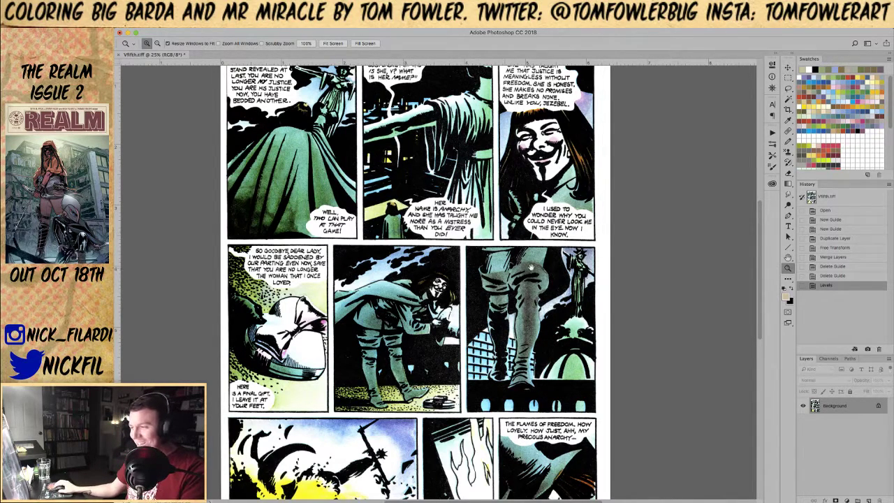
scroll(529, 369, down, 3)
drag(523, 222, 523, 365)
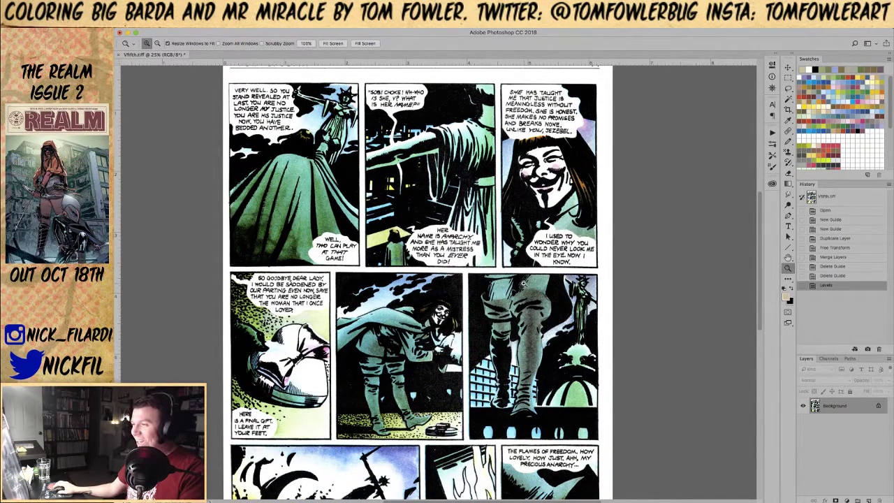
drag(500, 290, 518, 273)
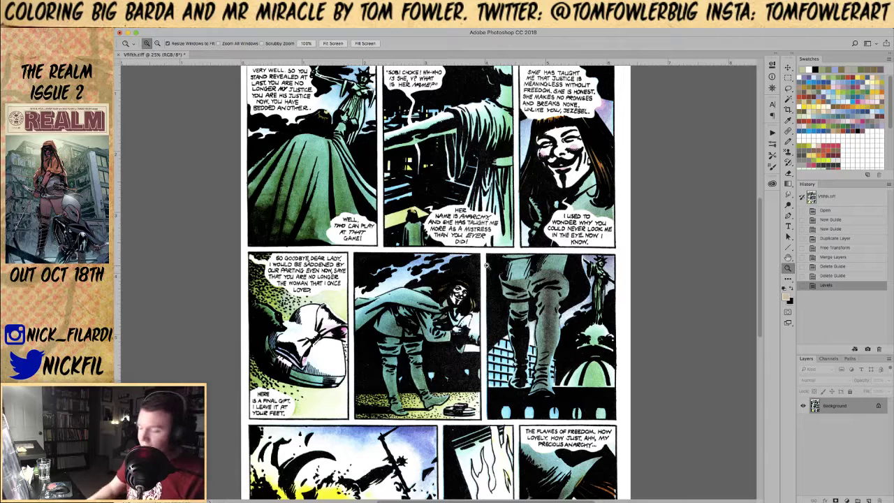
key(super+l)
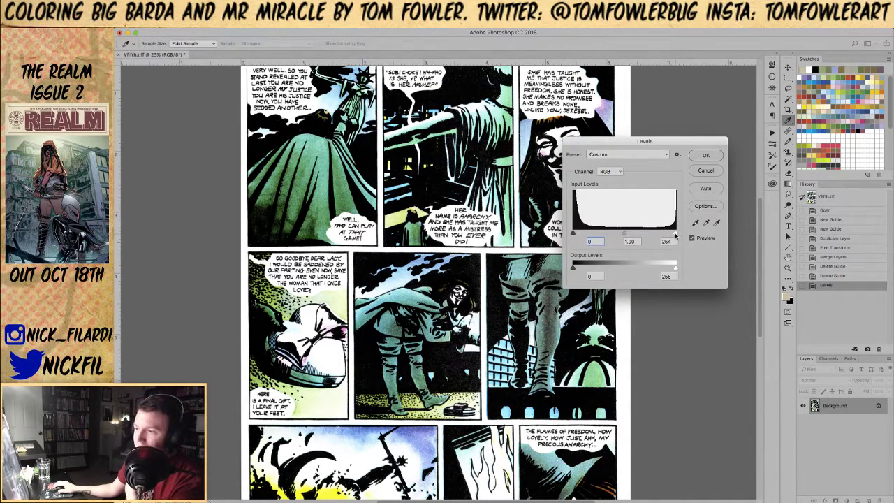
drag(674, 236, 664, 236)
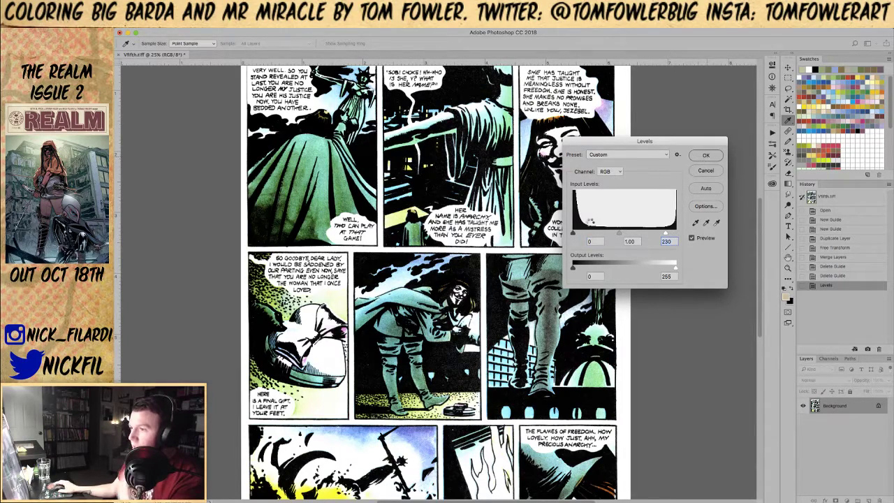
key(Return)
Step: Examine the dark shading in the lower corner of the green cape in the first panel
click(276, 217)
click(275, 217)
click(276, 218)
click(276, 218)
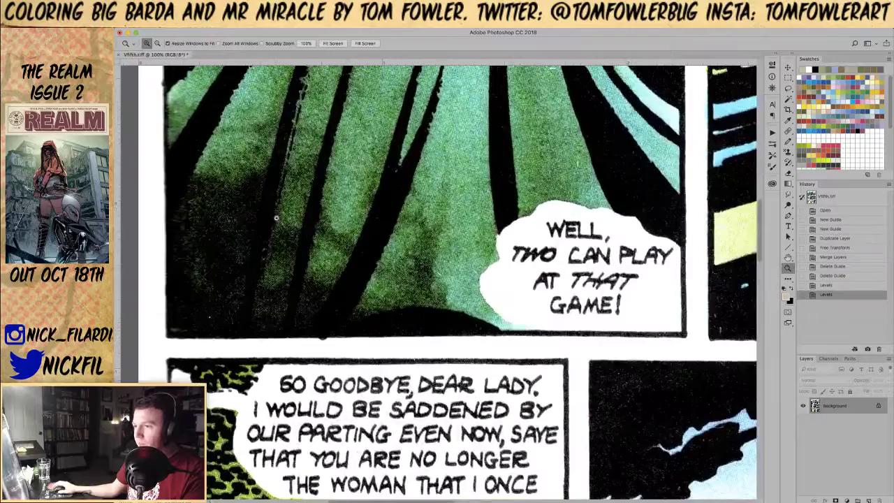
alt+click(272, 232)
alt+click(272, 232)
alt+click(272, 232)
alt+click(272, 231)
Step: Review the adjusted colours and blacks across the whole page and in the middle-row panels
drag(491, 359, 500, 207)
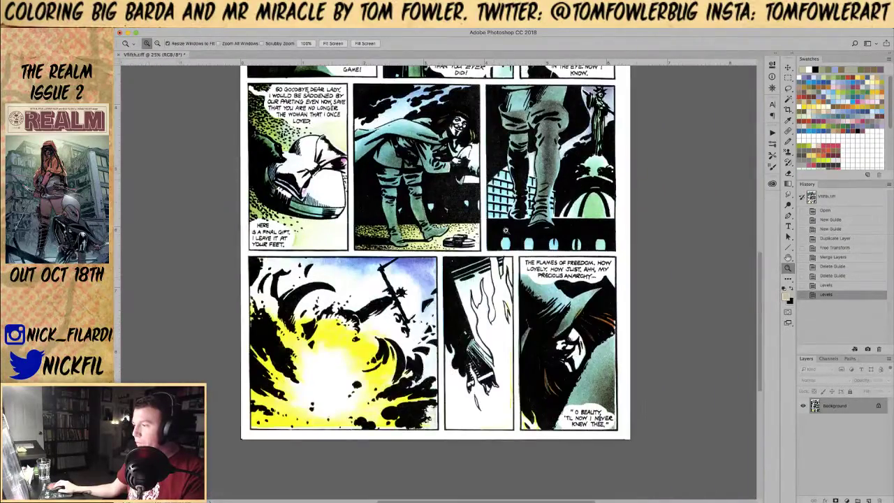
alt+click(480, 245)
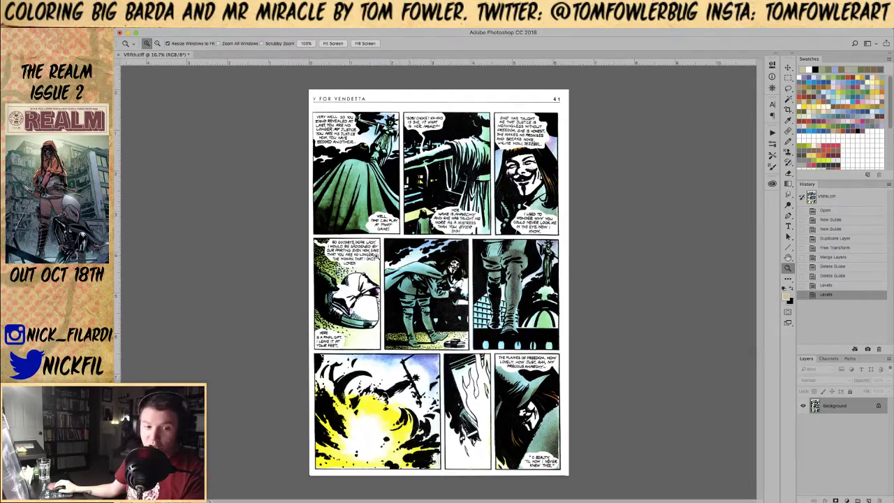
click(320, 231)
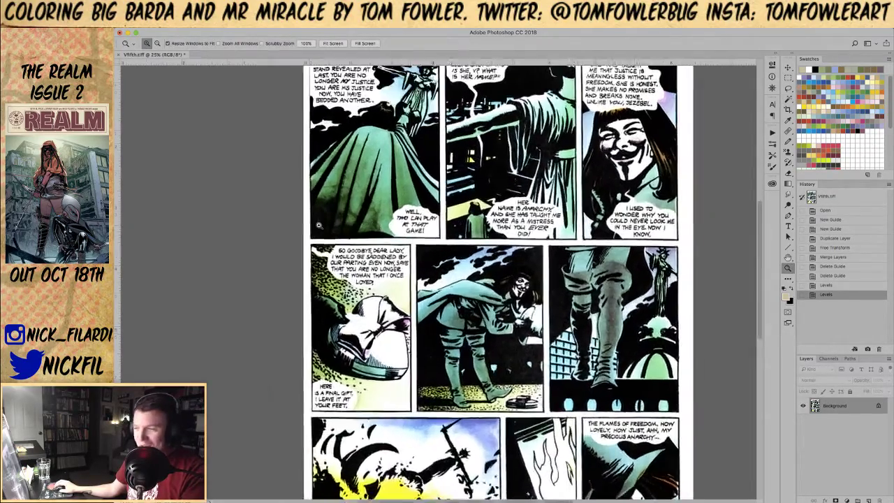
click(320, 231)
click(320, 230)
drag(379, 228, 271, 209)
drag(470, 484, 389, 269)
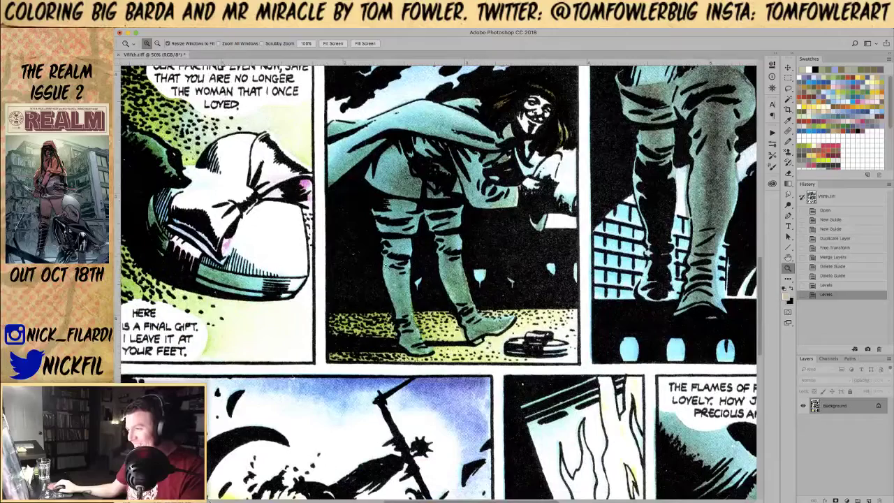
Step: Set the Magic Wand tolerance to 40 and select the black background beside the legs in the middle row's third panel
key(w)
scroll(558, 197, up, 5)
scroll(558, 197, right, 5)
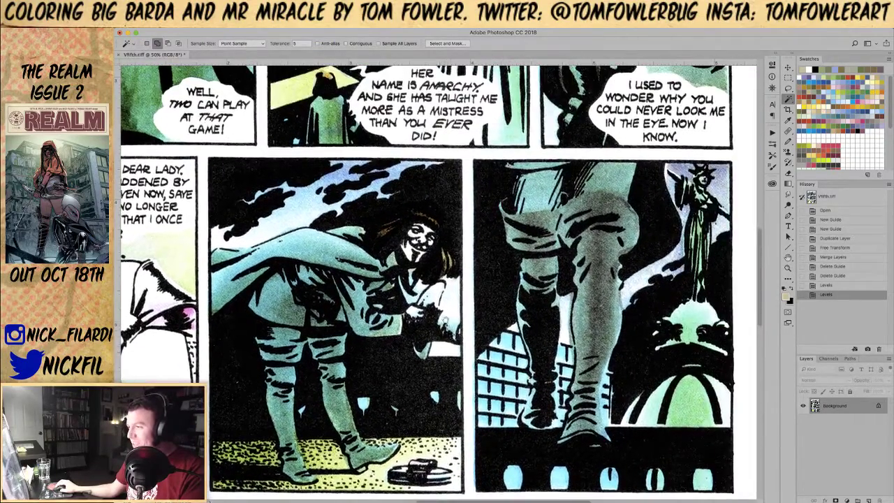
click(295, 44)
text(1)
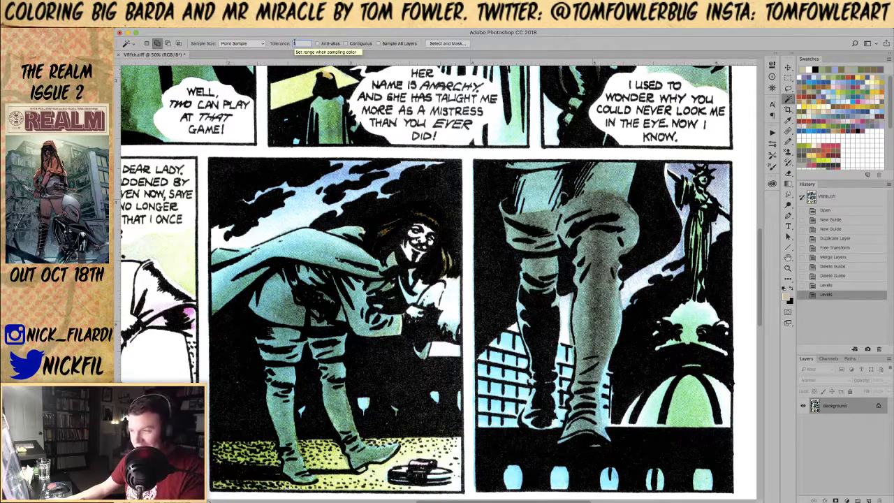
text(0)
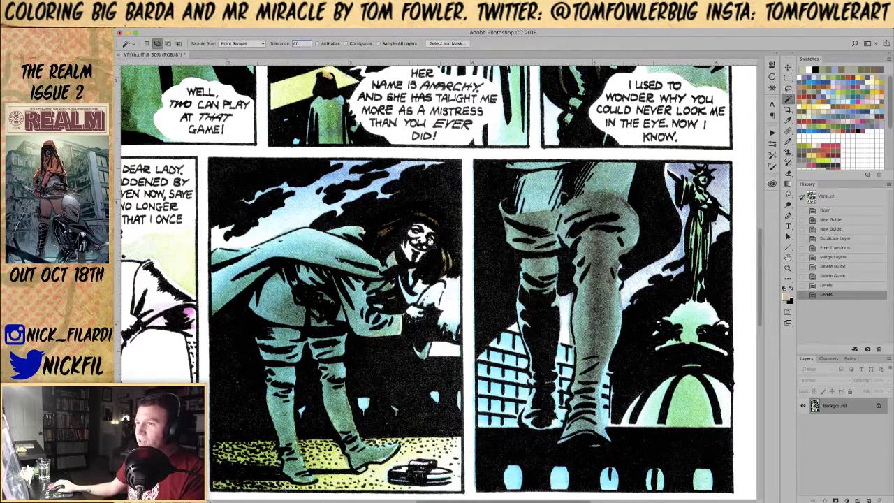
click(494, 268)
Step: Check the selection edges in the shoe panel and add the black background behind the bending figure to the selection
drag(494, 269, 739, 279)
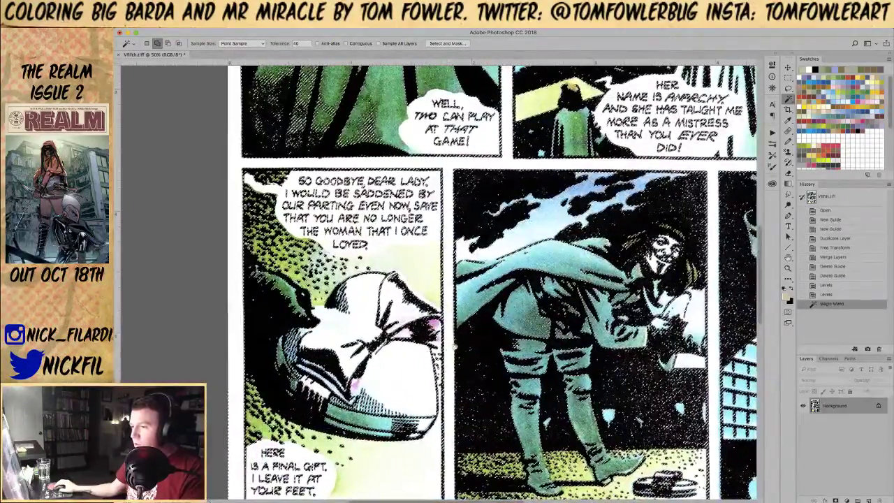
key(z)
click(273, 302)
click(272, 302)
click(273, 302)
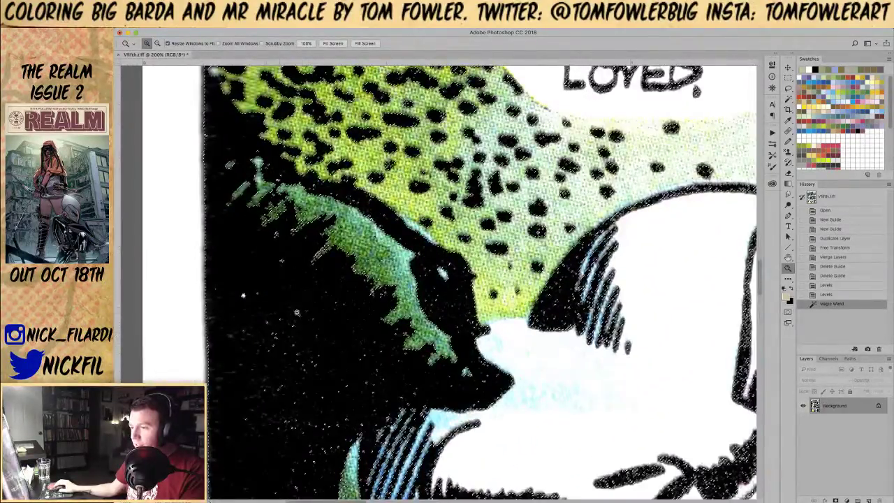
drag(561, 377, 153, 308)
alt+click(455, 299)
alt+click(455, 299)
drag(668, 322, 177, 209)
key(w)
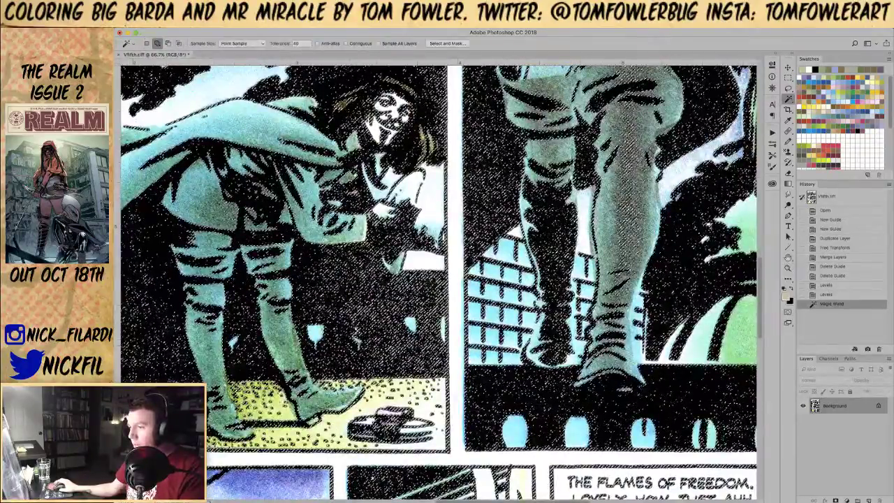
click(165, 262)
Step: Add speckled areas of the black background in the middle row's third panel to the Magic Wand selection
key(z)
drag(478, 323, 478, 323)
key(w)
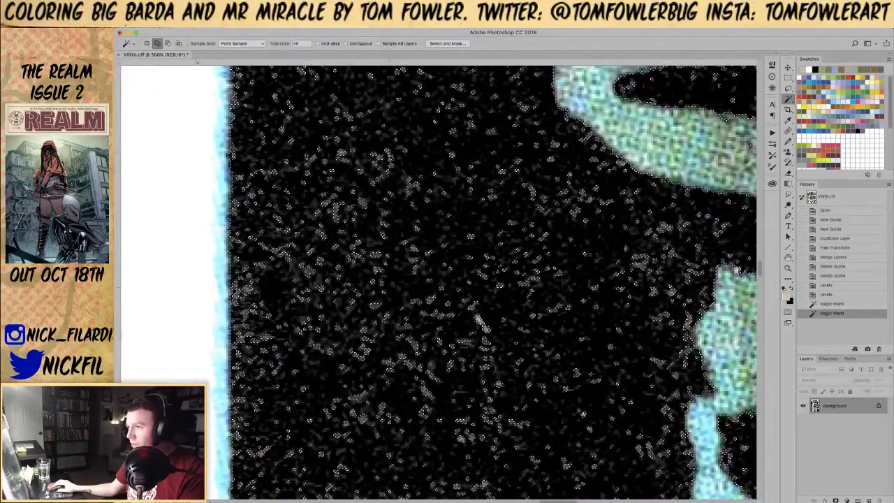
click(432, 340)
click(423, 343)
key(z)
alt+click(398, 228)
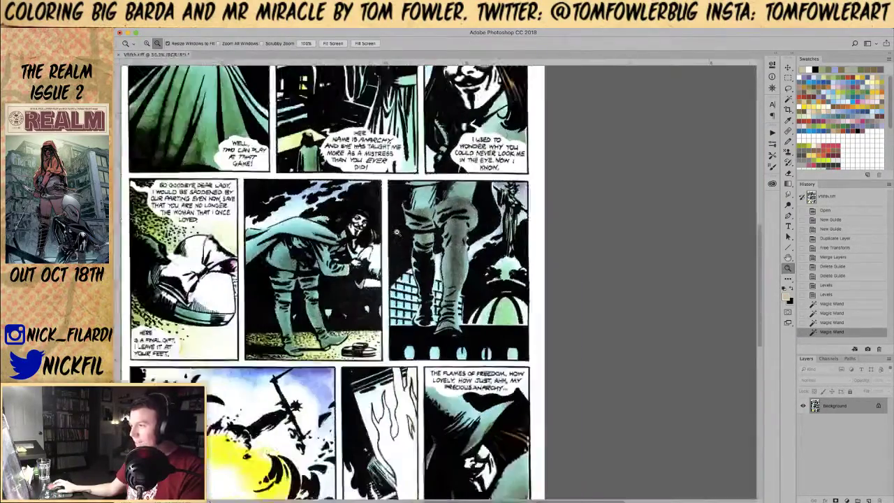
alt+click(396, 232)
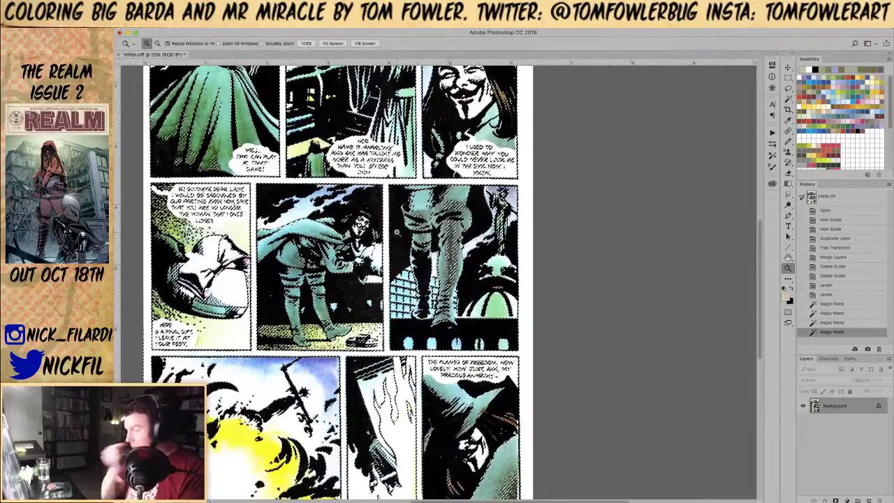
Step: Examine the selection's coverage of the black ink in the legs panel and across all rows of the page
click(454, 237)
click(454, 237)
click(454, 237)
click(454, 238)
alt+click(433, 398)
alt+click(433, 399)
alt+click(433, 398)
drag(349, 299, 385, 333)
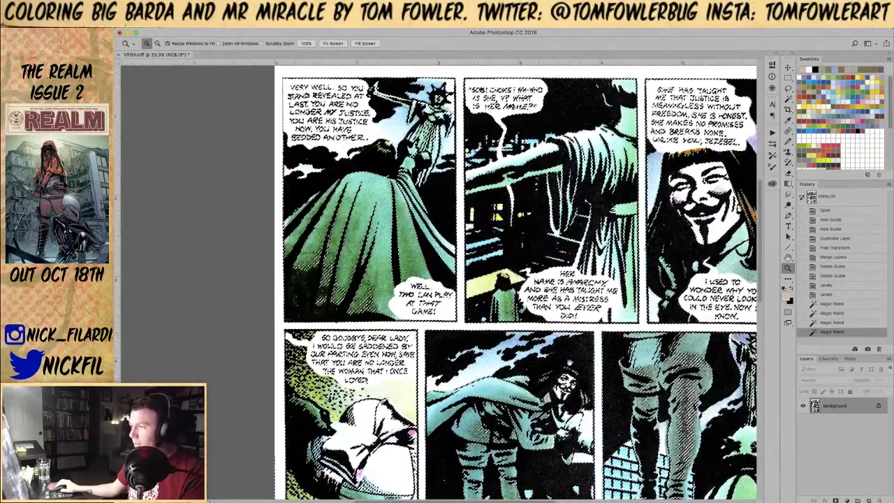
drag(559, 426, 472, 216)
drag(530, 393, 527, 232)
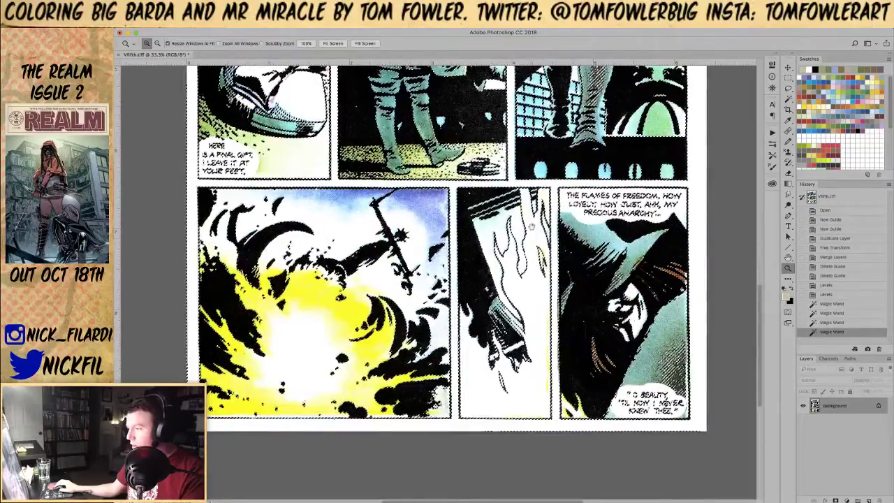
scroll(433, 279, up, 10)
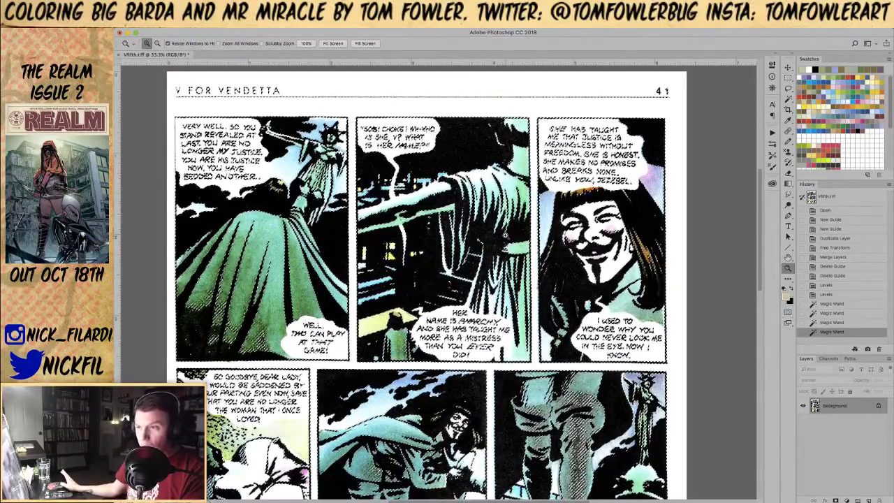
Step: Subtract the page header with the title and page number from the selection using a rectangular marquee
key(m)
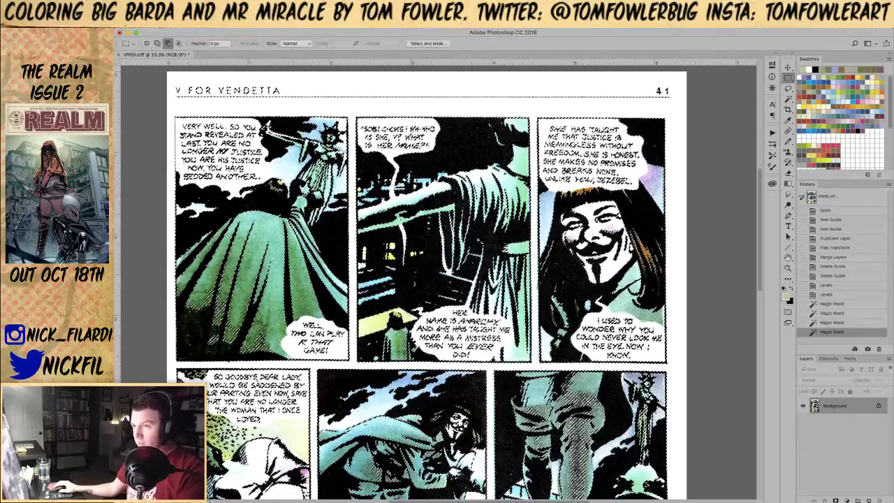
drag(159, 80, 716, 107)
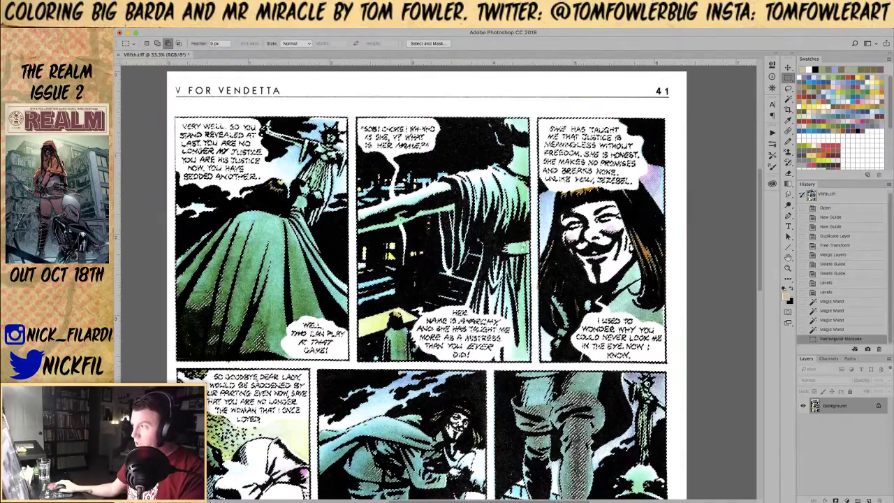
Step: Invert the selection, fill everything outside the black ink with white and deselect
drag(530, 287, 541, 182)
drag(454, 431, 353, 295)
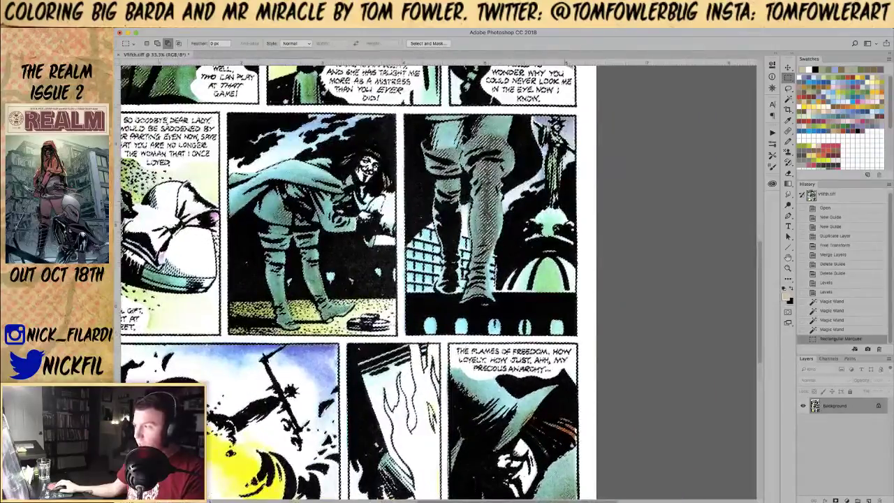
key(z)
click(488, 188)
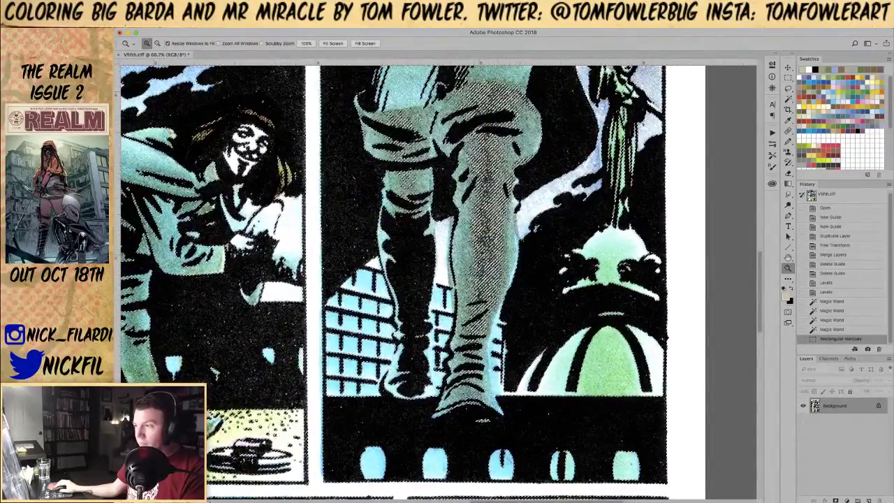
alt+click(409, 254)
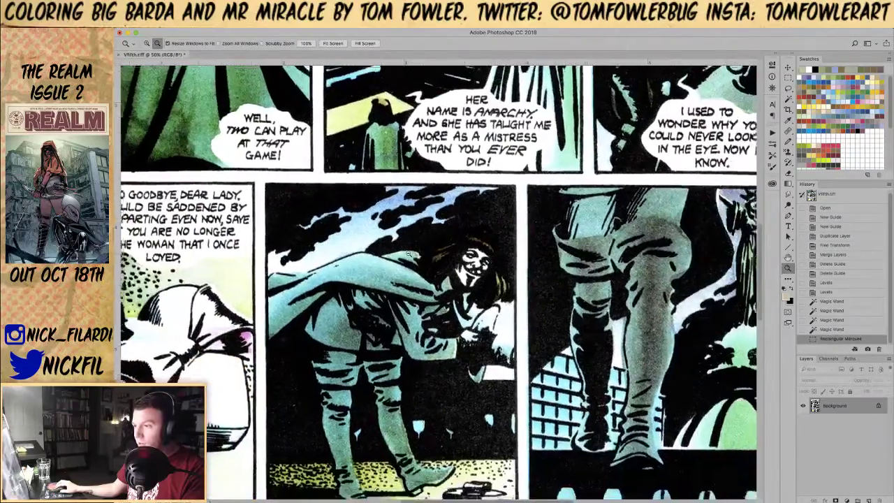
alt+click(408, 253)
alt+click(409, 253)
alt+click(409, 253)
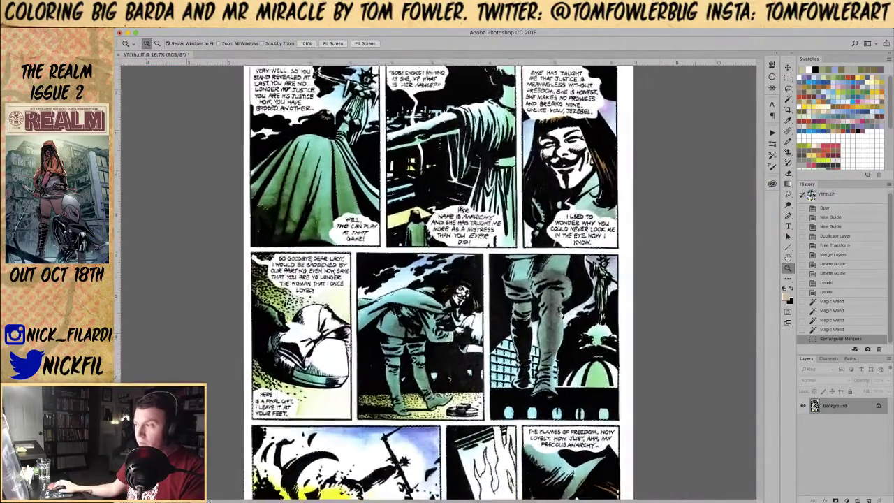
key(super+shift+i)
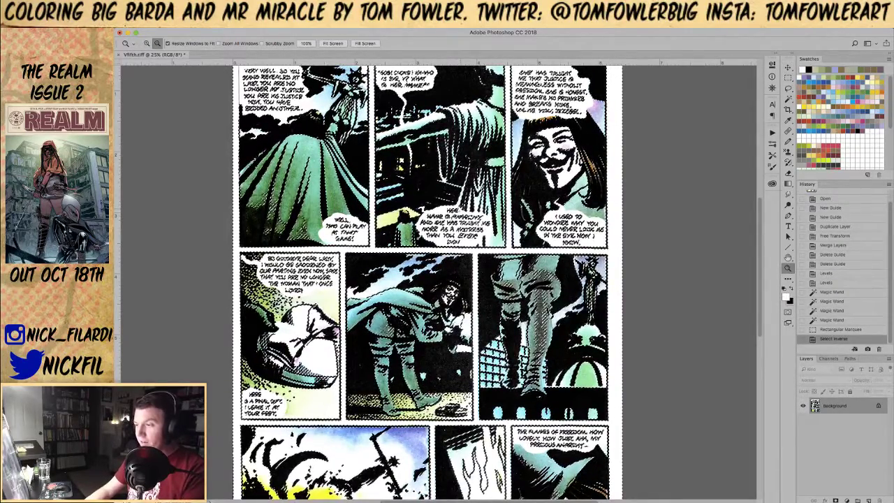
key(super+BackSpace)
scroll(507, 241, down, 1)
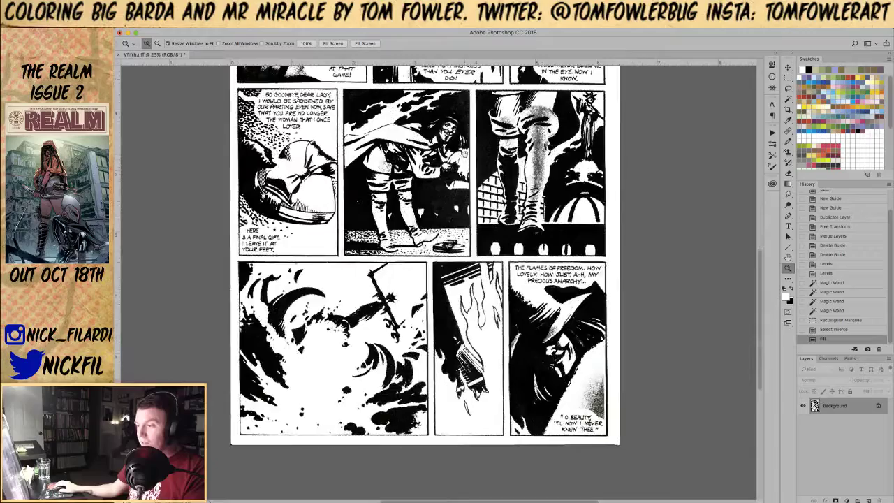
key(ctrl+d)
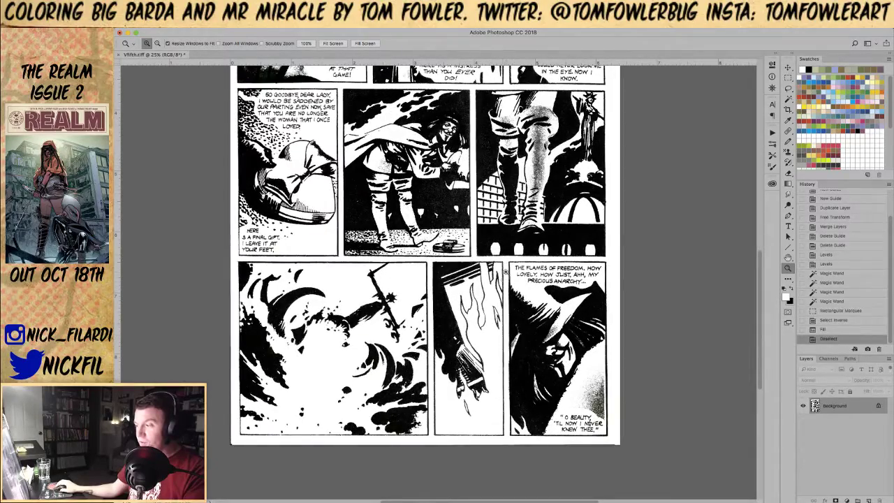
Step: Examine the extracted line art across the page and the speckled shading on the legs in the middle row's third panel
scroll(505, 277, up, 5)
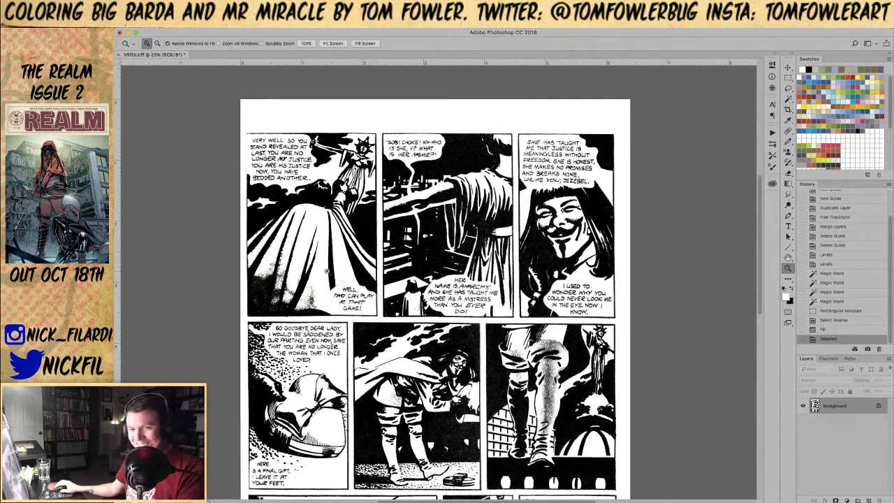
scroll(445, 399, down, 2)
click(446, 399)
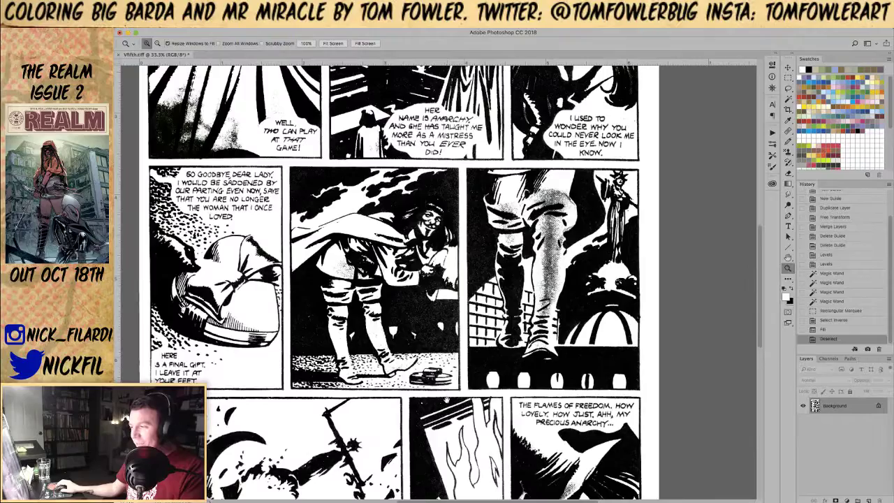
click(447, 399)
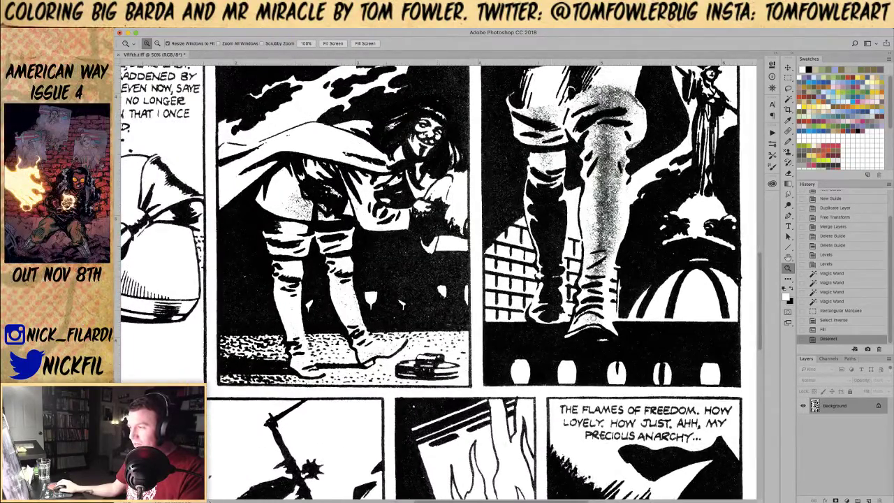
scroll(424, 356, up, 1)
click(456, 304)
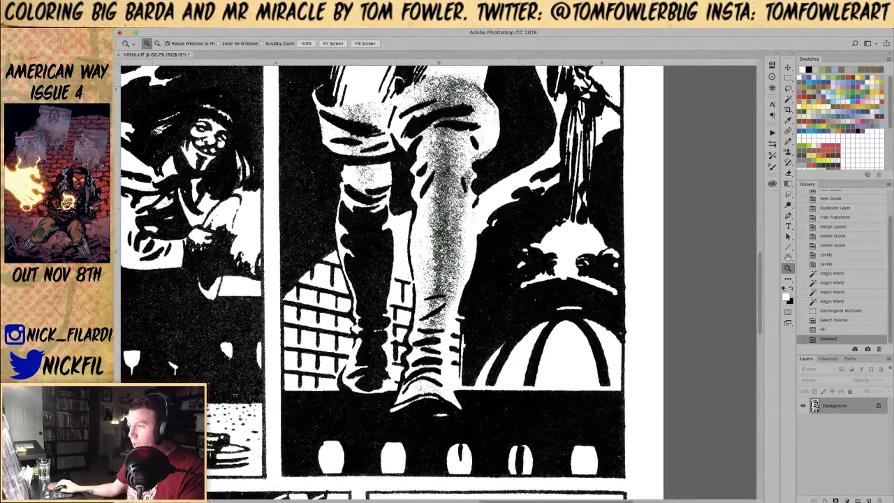
click(458, 255)
click(458, 255)
scroll(457, 255, up, 1)
scroll(429, 270, up, 3)
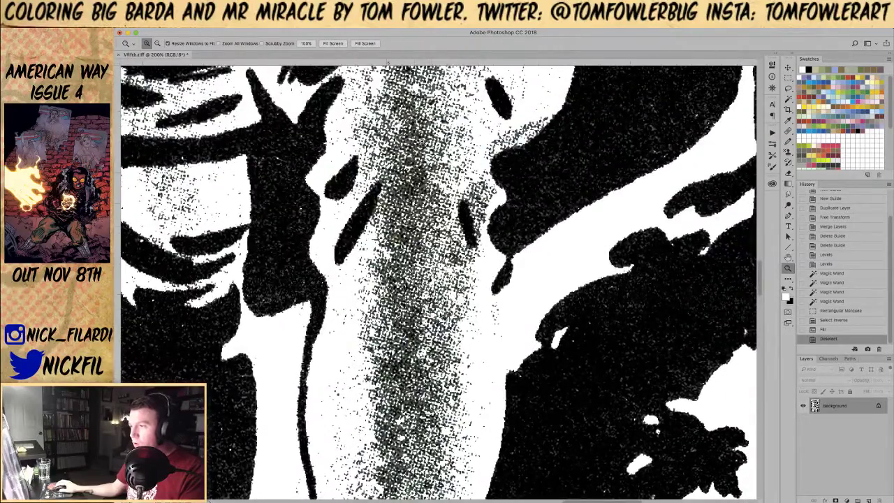
scroll(419, 131, up, 5)
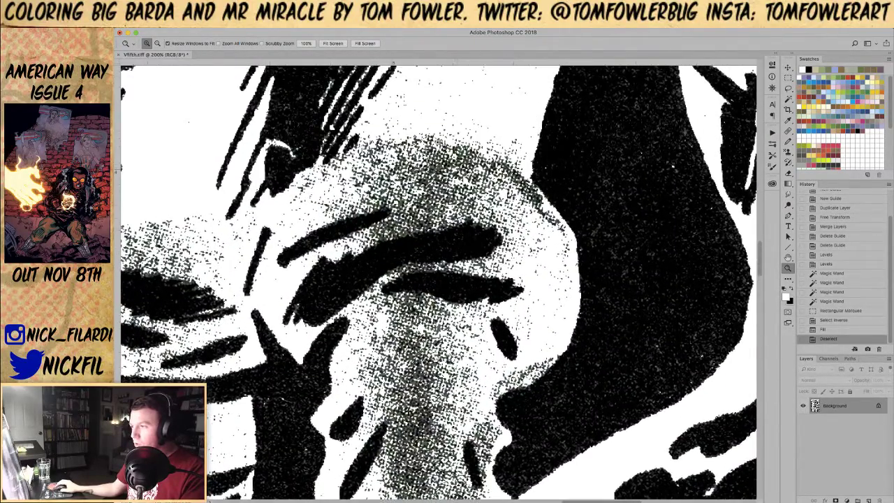
scroll(405, 300, down, 8)
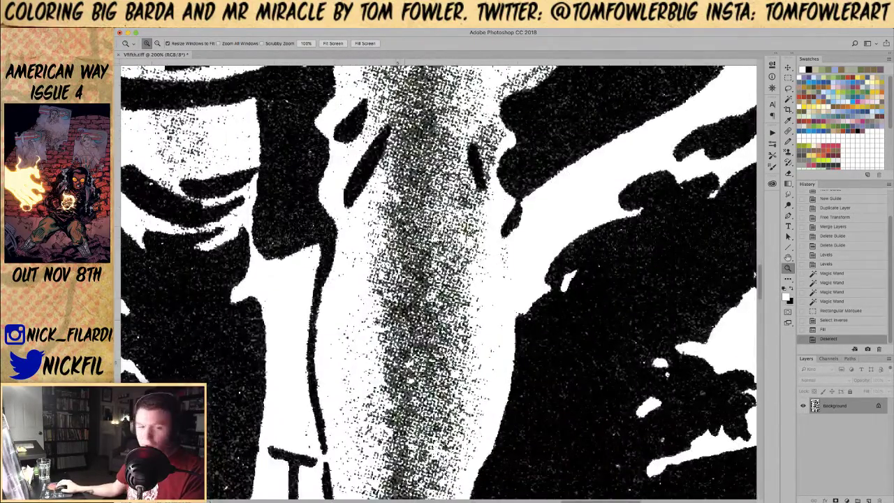
Step: Inspect the speckled shadow and leftover colour at the bottom of the cape in the first panel
drag(409, 396, 493, 317)
alt+click(425, 190)
alt+click(425, 190)
alt+click(425, 190)
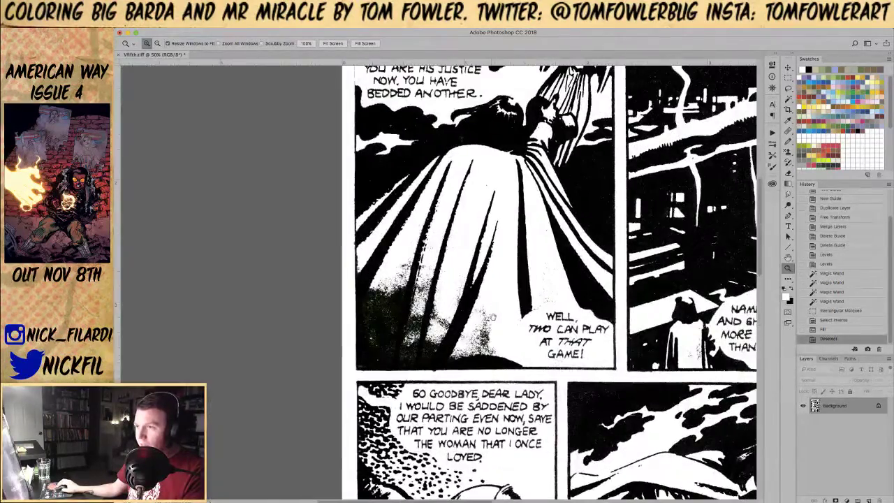
click(396, 300)
click(396, 300)
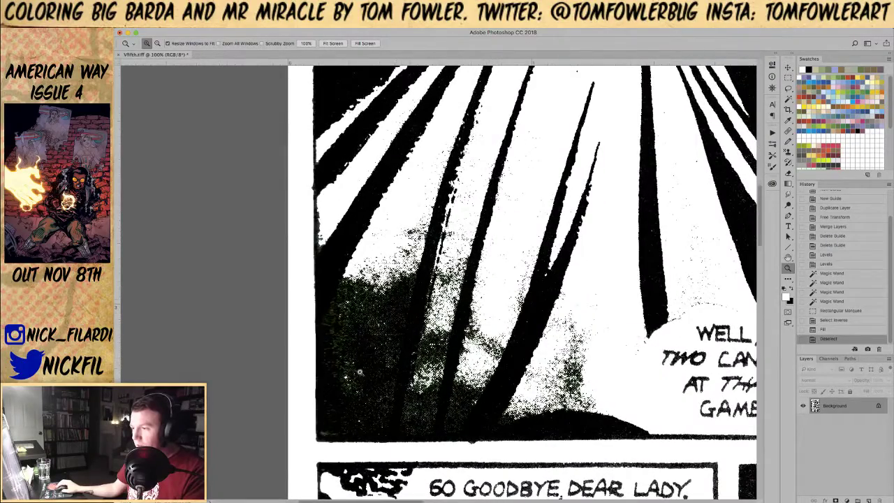
click(377, 324)
scroll(388, 352, down, 3)
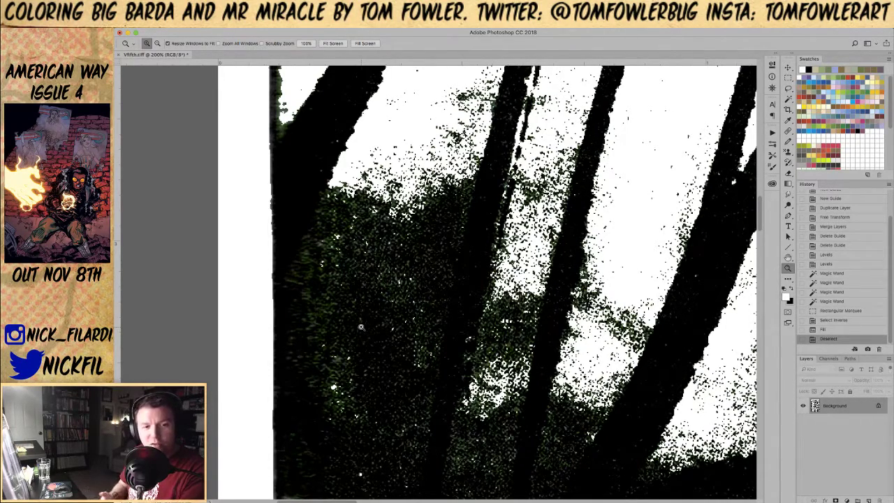
alt+click(437, 262)
alt+click(436, 263)
drag(579, 305, 407, 297)
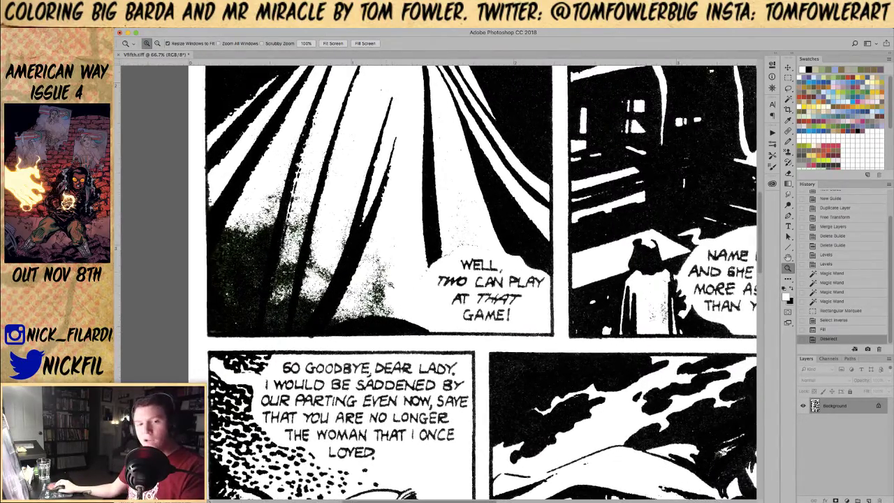
alt+click(418, 279)
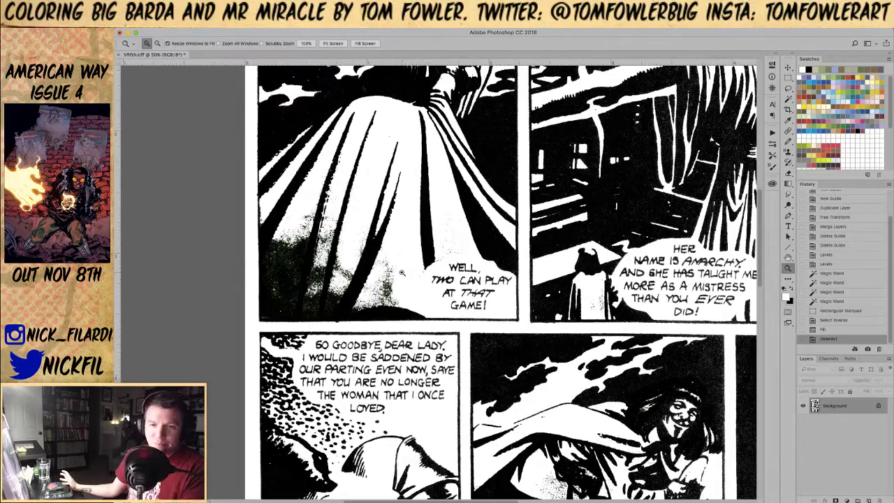
Step: Compare the line art of the whole page with a close view of the dark speckled texture on the cape
drag(579, 359, 431, 323)
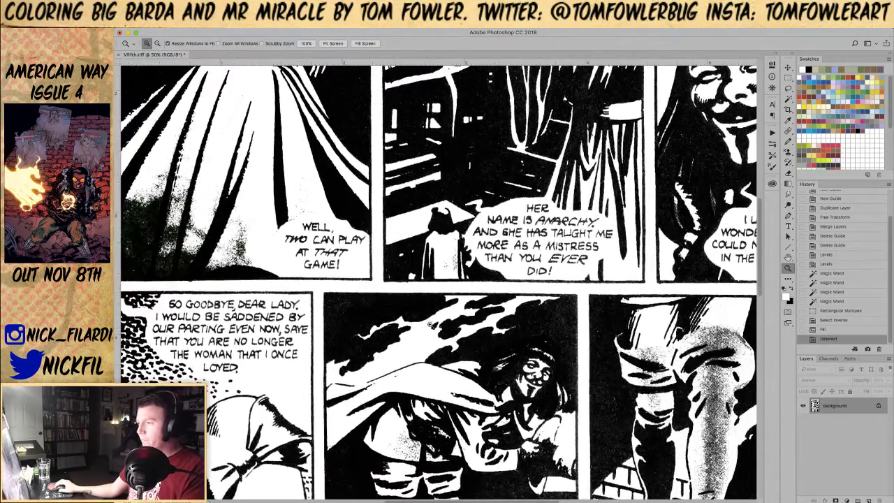
alt+click(432, 323)
alt+click(432, 322)
drag(497, 343, 467, 124)
alt+click(457, 203)
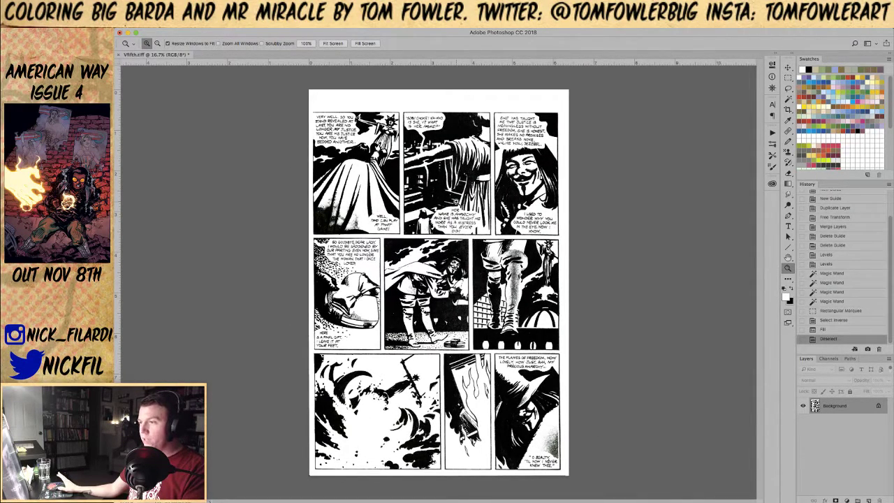
drag(318, 201, 356, 227)
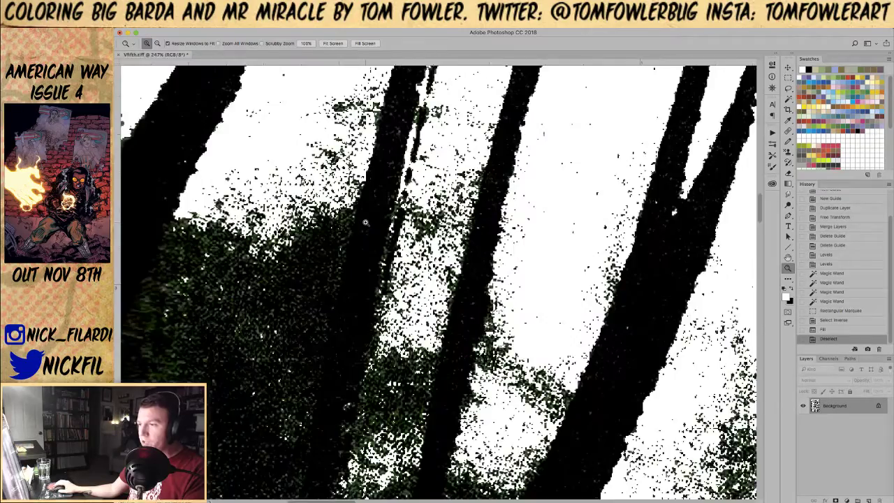
click(339, 281)
click(386, 272)
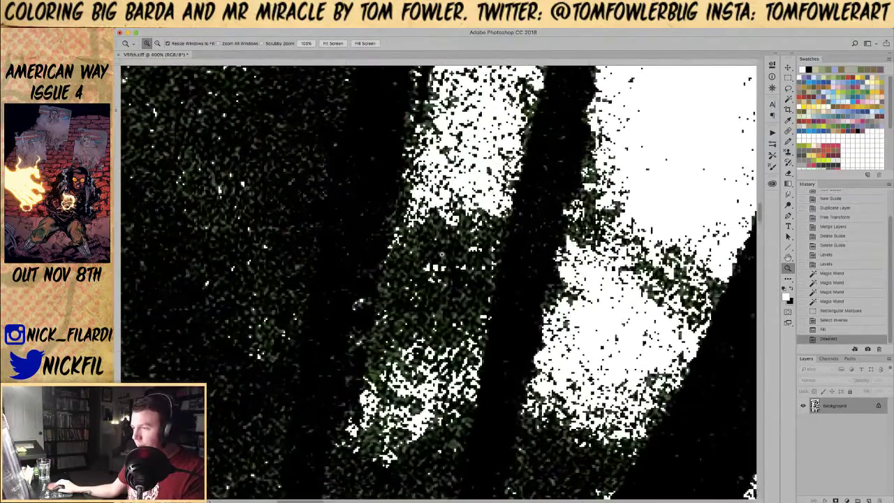
alt+click(266, 167)
alt+click(269, 167)
alt+click(271, 165)
alt+click(275, 162)
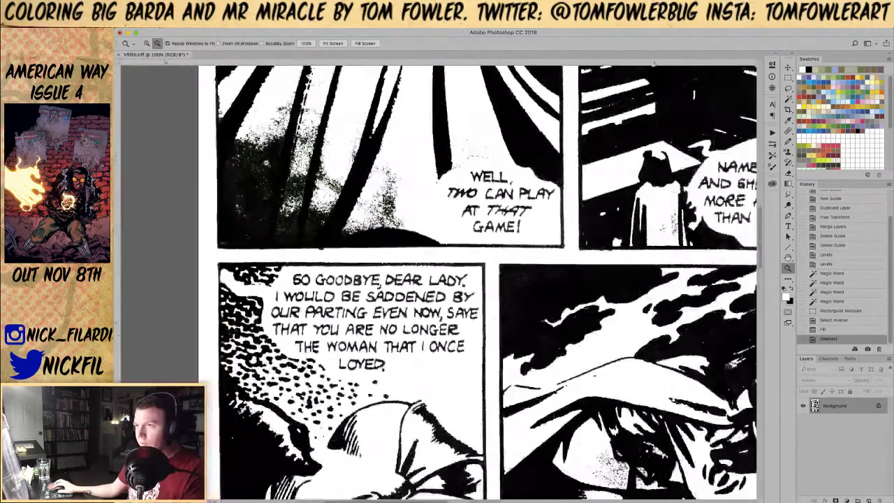
alt+click(286, 157)
Step: Convert the image to Grayscale mode and discard its color information
scroll(282, 85, up, 2)
click(224, 31)
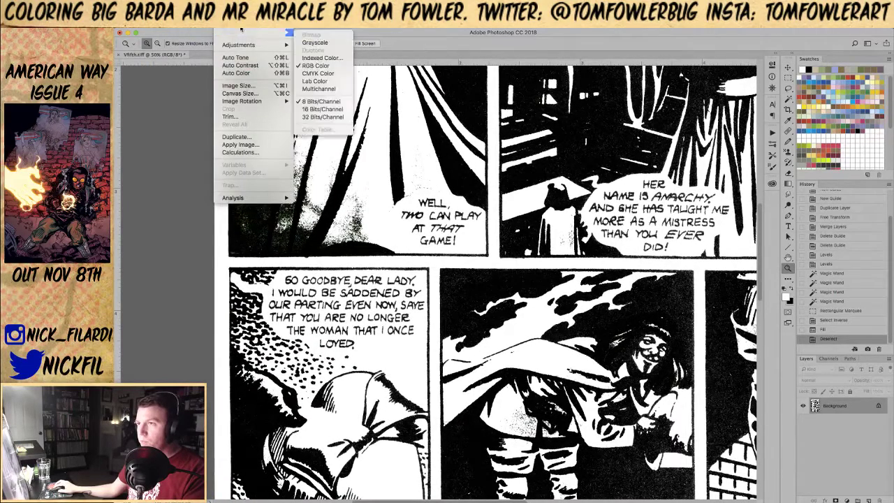
mouse_move(251, 32)
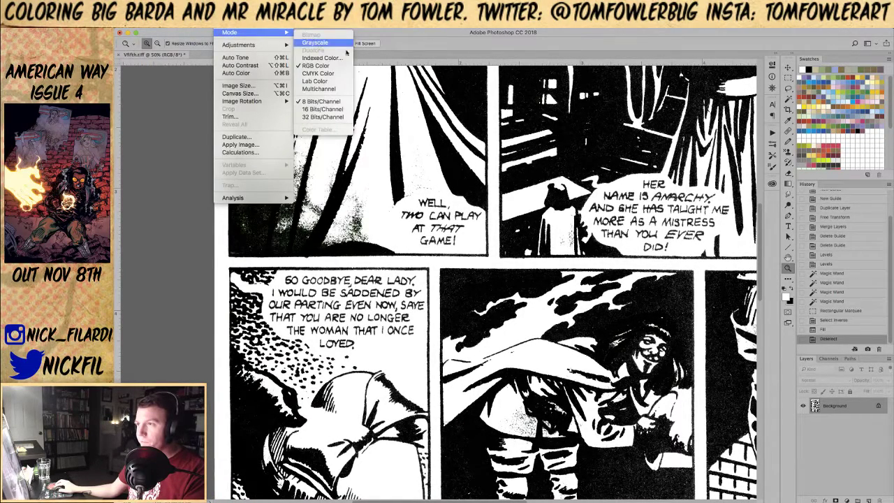
click(318, 41)
click(563, 194)
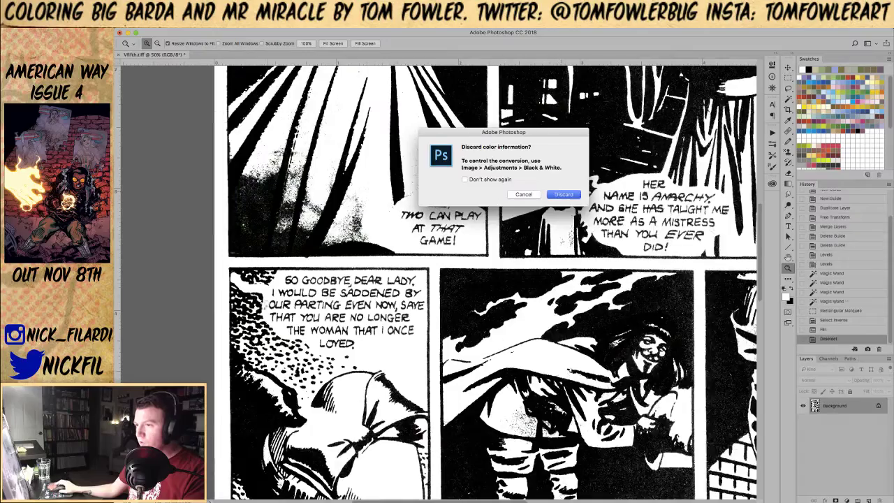
Step: Check the gray speckles on the first panel's cape and apply a Threshold adjustment to the page
click(233, 188)
click(234, 189)
drag(233, 188, 306, 213)
drag(329, 167, 434, 314)
scroll(432, 298, up, 5)
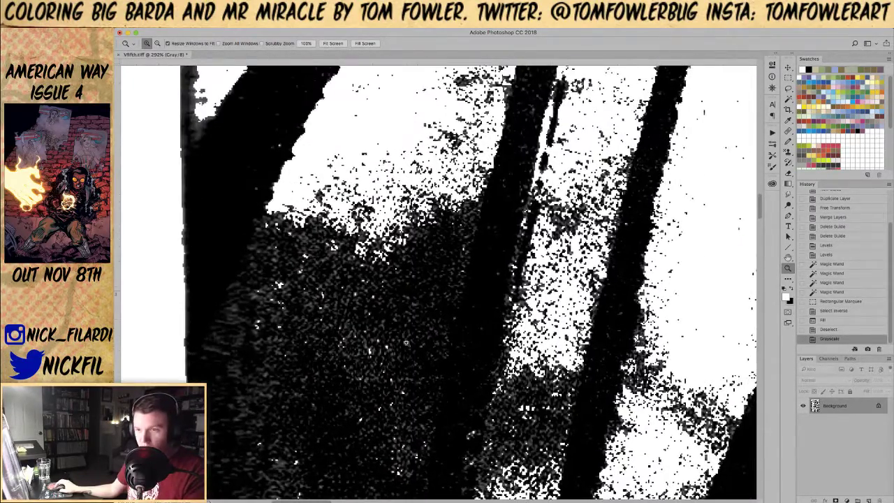
alt+click(405, 305)
click(225, 21)
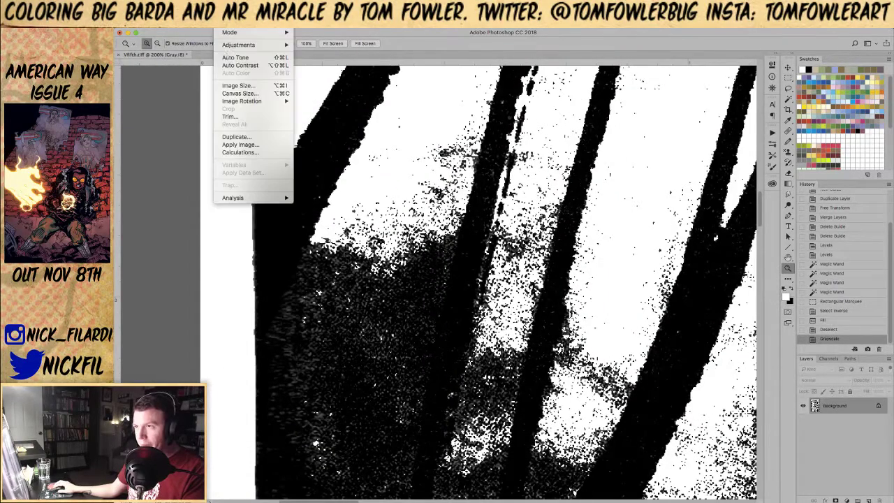
mouse_move(279, 44)
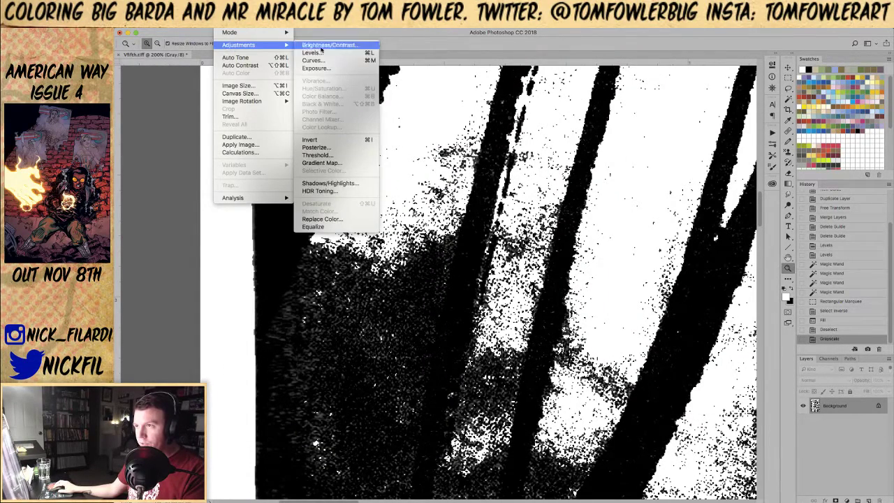
click(355, 158)
click(559, 235)
Step: Review the thresholded line art from the first panel's cape across the top and middle rows
key(z)
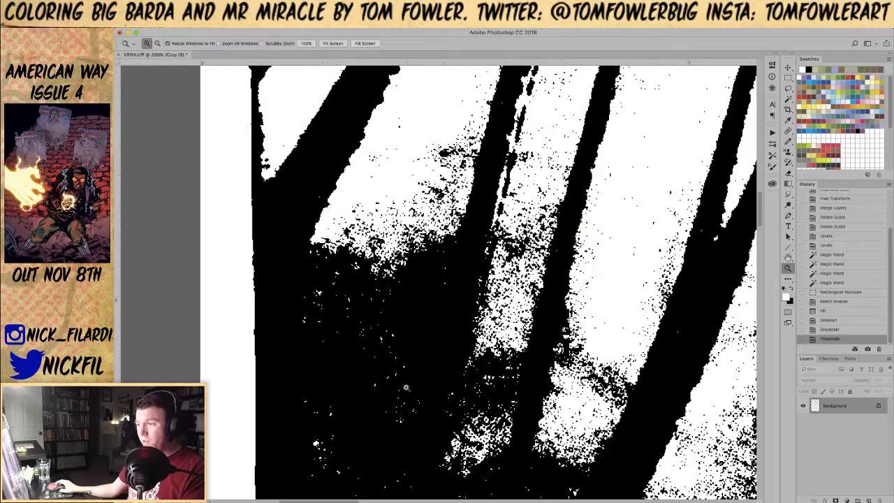
alt+click(415, 303)
alt+click(415, 304)
alt+click(416, 303)
alt+click(415, 302)
drag(416, 302, 239, 302)
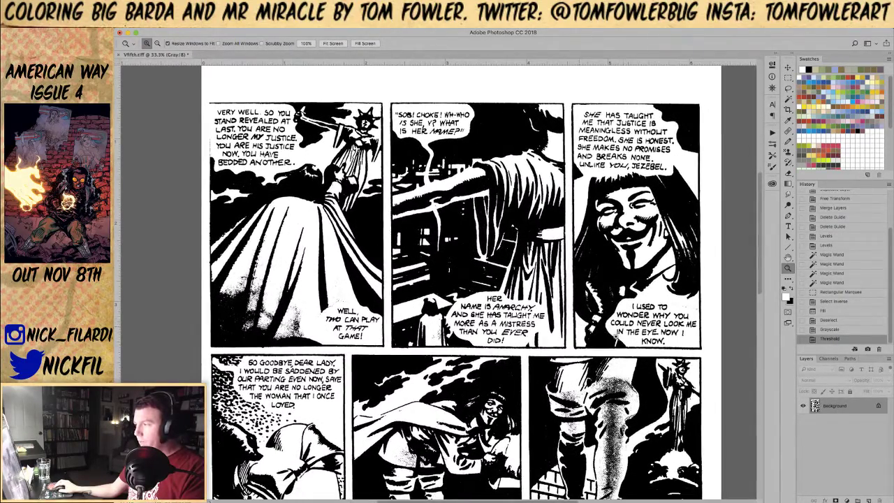
scroll(667, 316, down, 5)
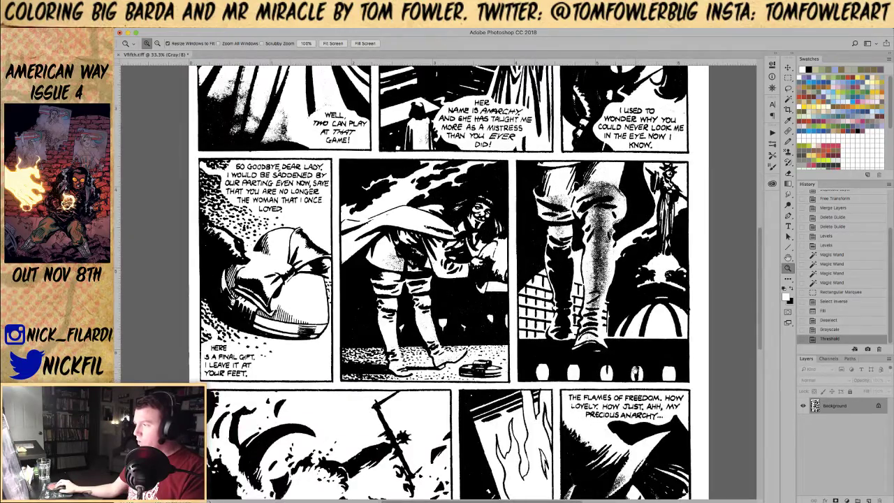
Step: Examine the thresholded line art in the bottom row, focusing on the last panel's hat, face and speckled shading
scroll(635, 377, down, 1)
scroll(639, 384, down, 5)
scroll(660, 311, right, 4)
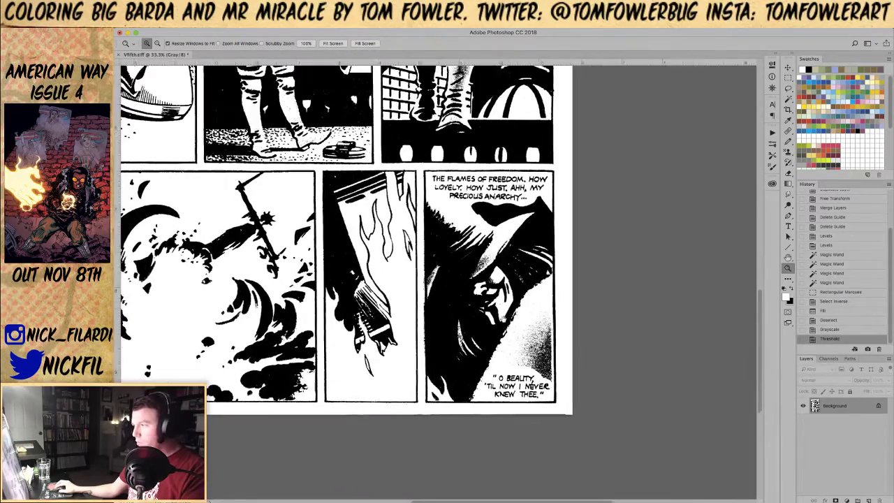
click(475, 255)
click(475, 256)
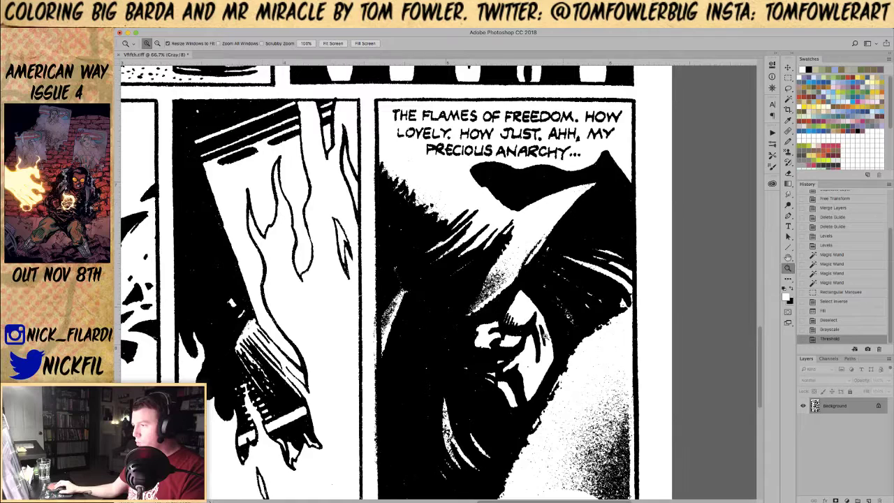
scroll(529, 174, down, 1)
scroll(529, 173, down, 8)
scroll(566, 296, up, 2)
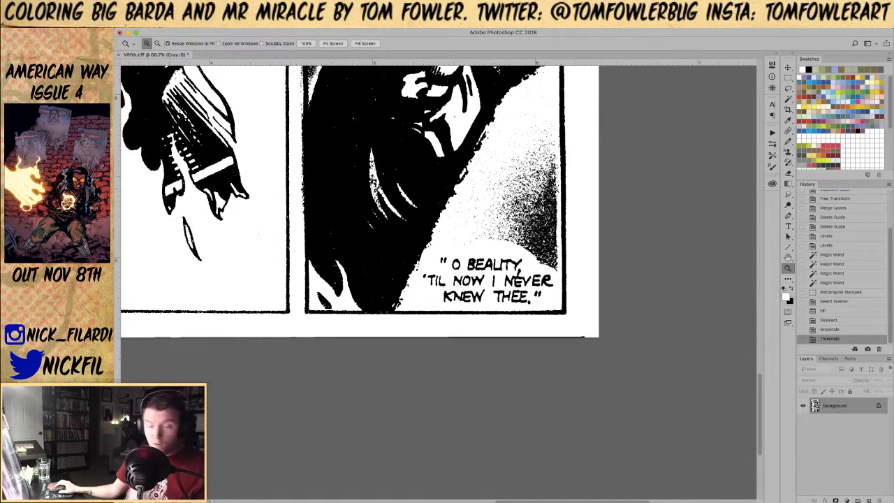
click(834, 359)
click(806, 359)
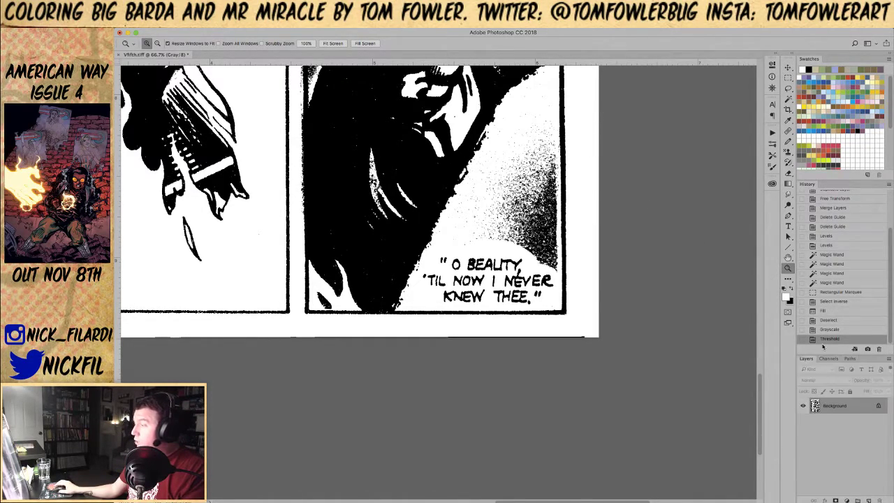
drag(421, 102, 431, 232)
drag(519, 260, 515, 301)
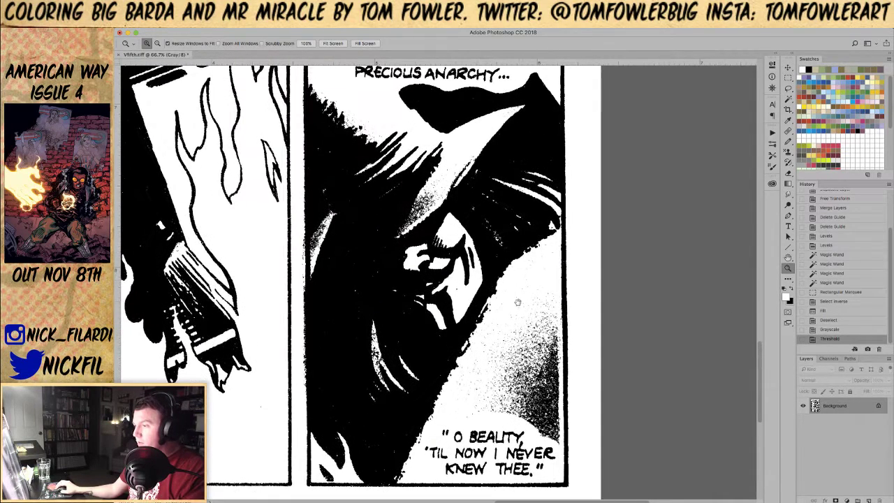
Step: Compare a close view of the last panel's masked face in the coloured state before Levels with the Threshold state
scroll(833, 276, up, 3)
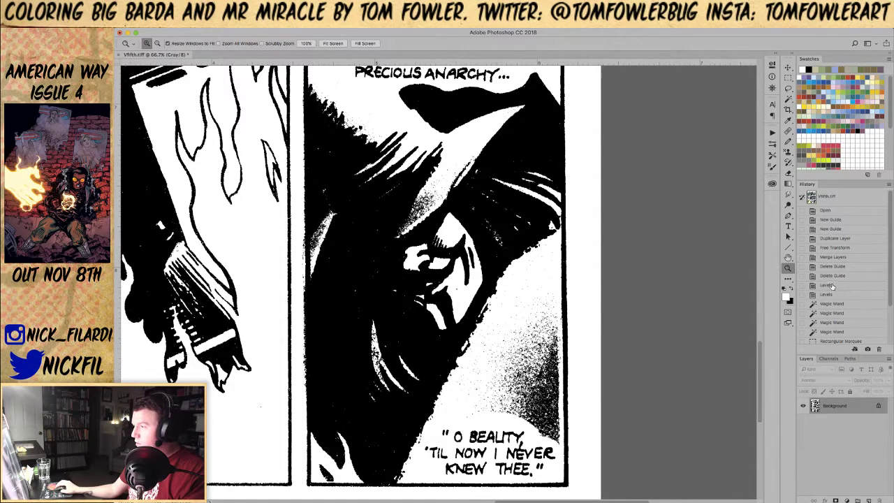
click(834, 276)
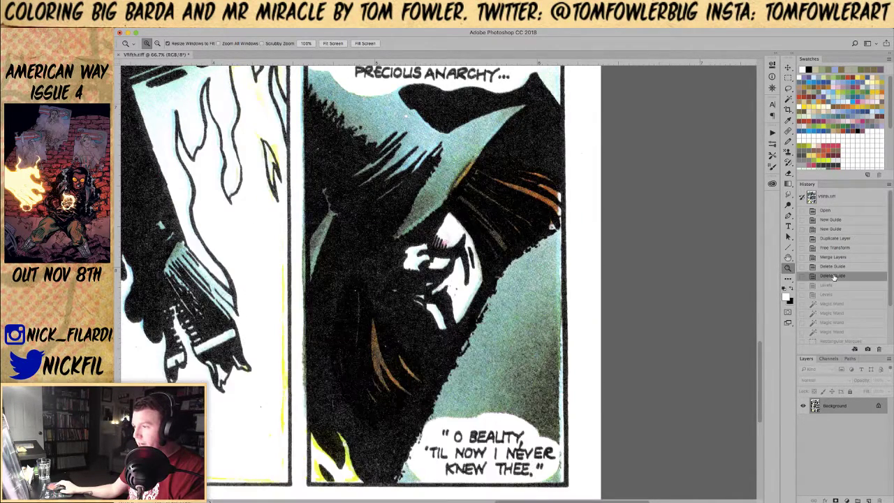
click(412, 254)
click(412, 254)
drag(530, 290, 468, 289)
scroll(460, 256, up, 2)
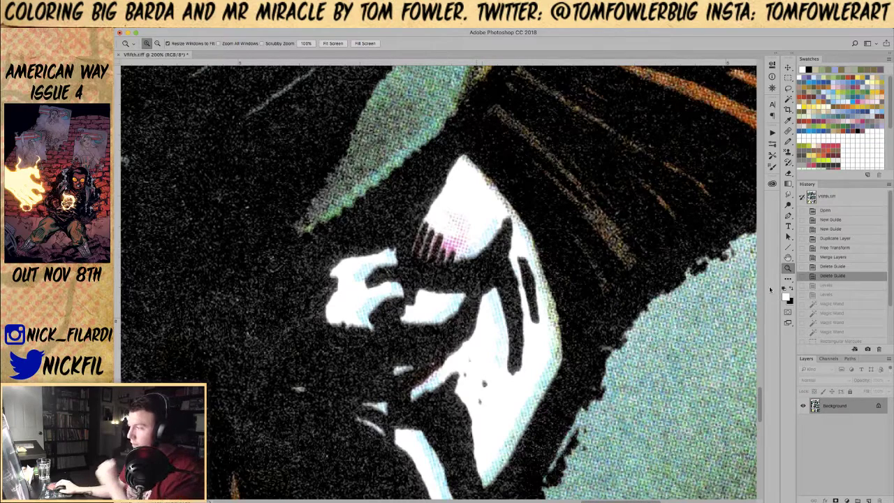
scroll(857, 316, down, 3)
scroll(857, 317, down, 1)
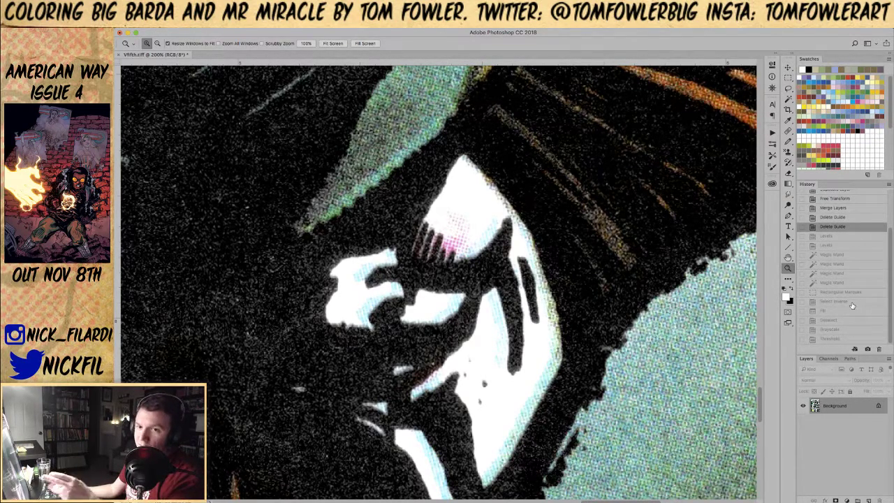
click(828, 339)
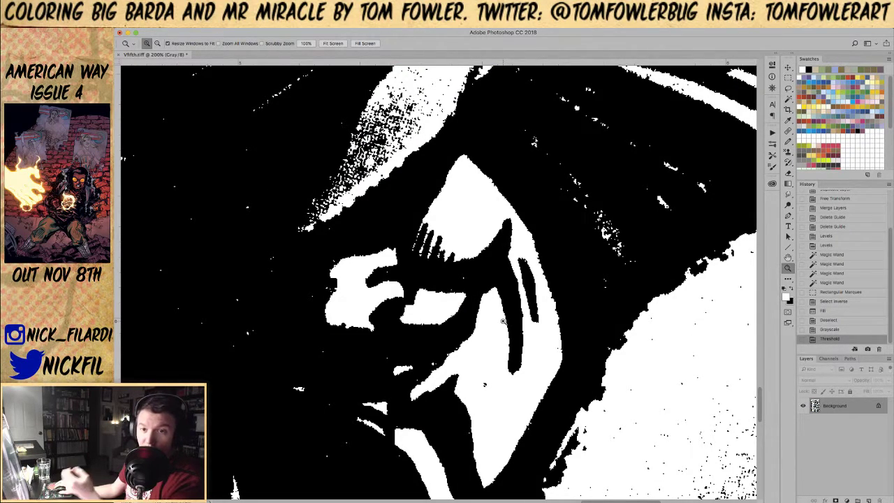
Step: Inspect the middle row's thresholded line art, with a close view of the second panel's boots and stippled floor
alt+click(393, 259)
alt+click(393, 258)
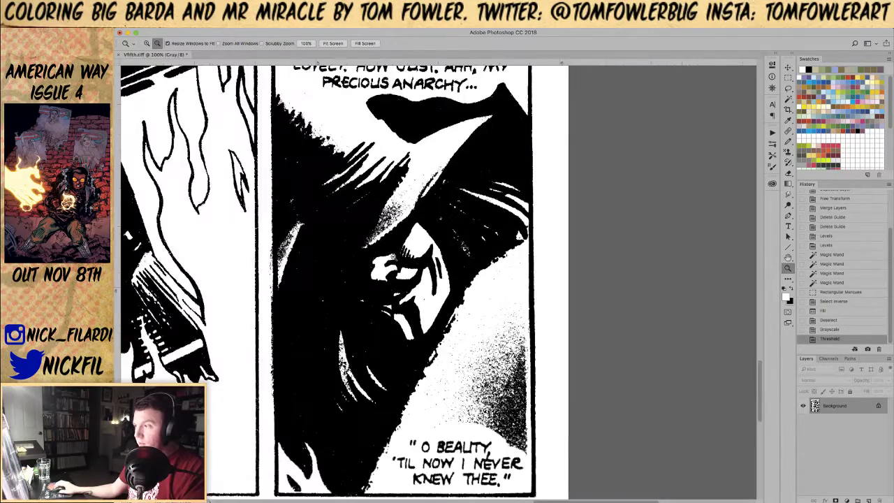
alt+click(394, 259)
drag(274, 265, 572, 263)
drag(332, 255, 437, 372)
drag(399, 147, 402, 384)
drag(403, 168, 401, 375)
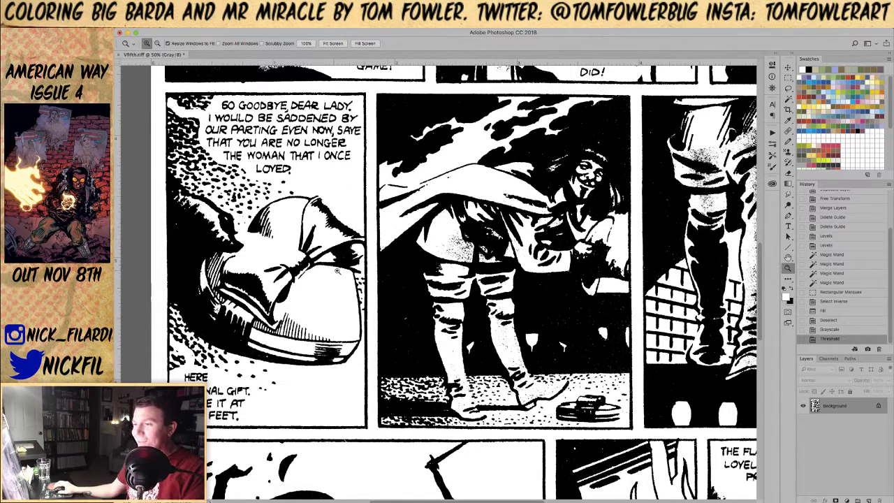
scroll(416, 247, right, 8)
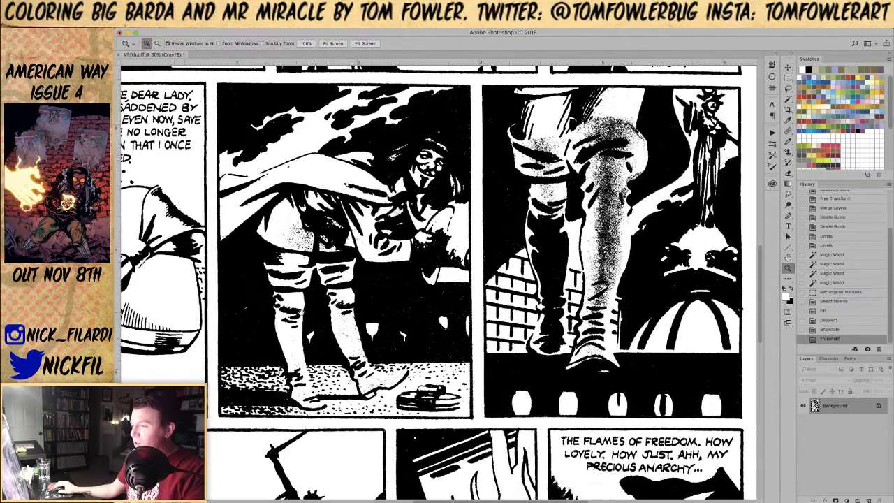
click(335, 325)
click(335, 325)
click(336, 325)
drag(423, 358, 405, 215)
alt+click(250, 173)
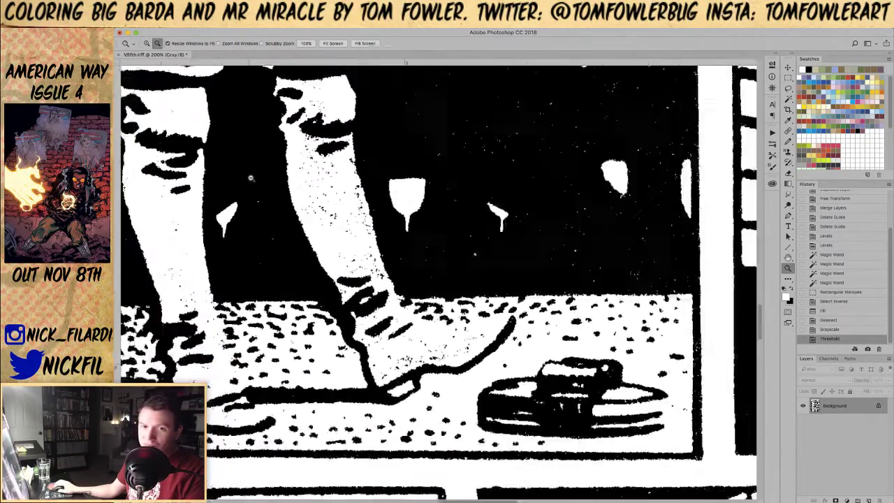
drag(262, 128, 327, 288)
drag(293, 172, 349, 340)
alt+click(348, 267)
drag(352, 240, 390, 327)
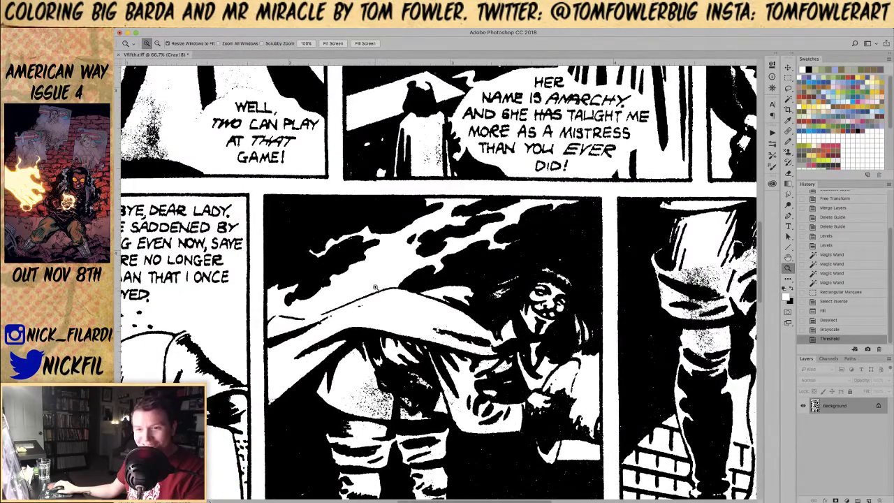
Step: Review the black-and-white line art across all three rows of the page, from the top-row panels to the bottom row
drag(383, 181, 522, 324)
alt+click(262, 209)
drag(486, 249, 226, 250)
drag(458, 145, 465, 253)
drag(479, 213, 475, 337)
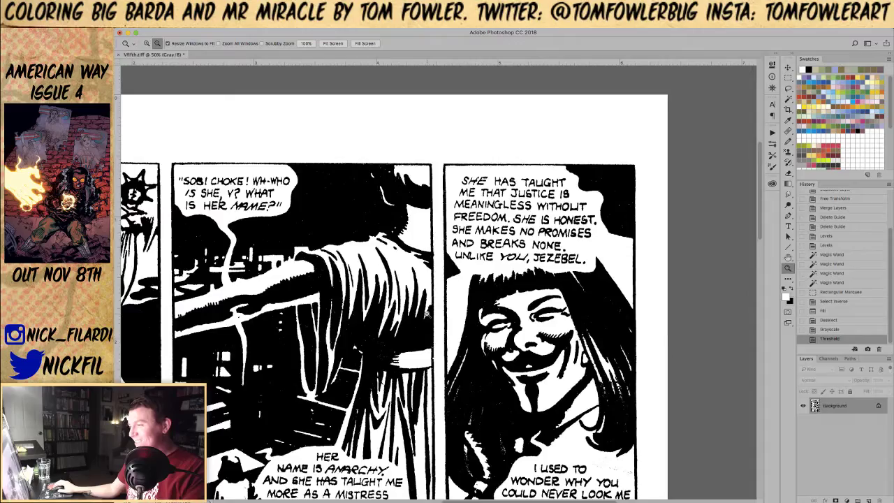
alt+click(428, 314)
drag(428, 315, 499, 203)
drag(461, 341, 481, 80)
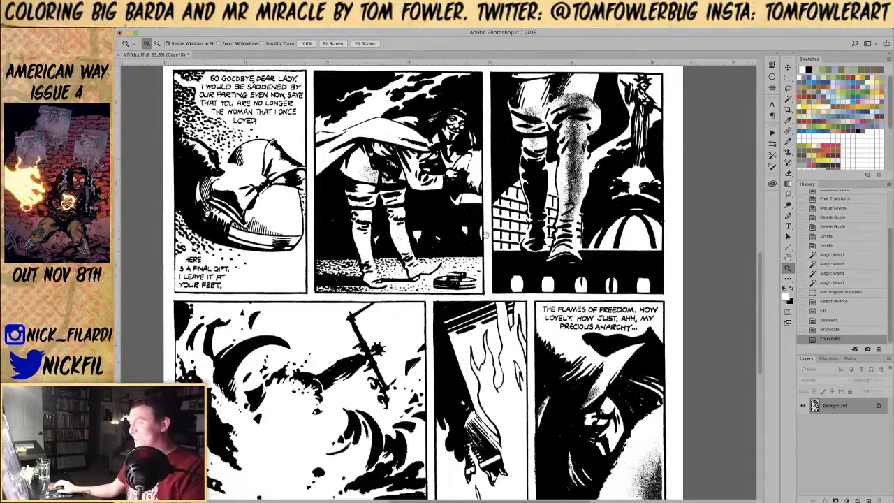
drag(467, 387, 480, 316)
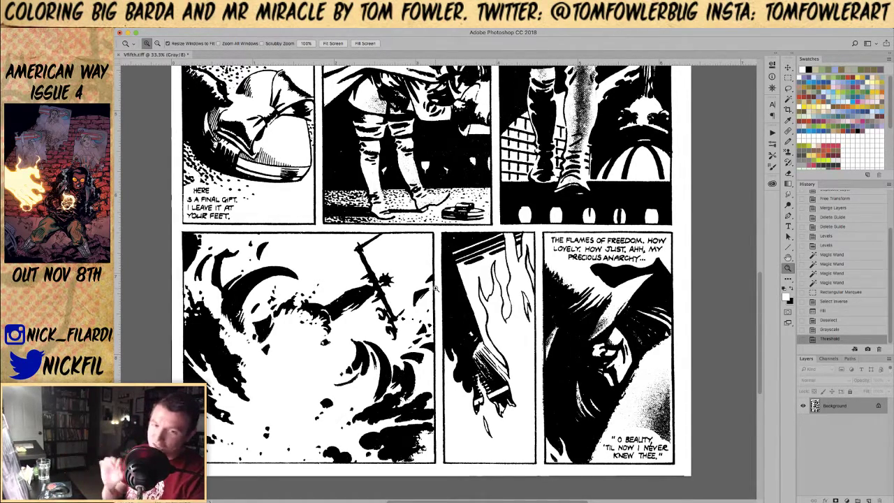
drag(677, 338, 678, 319)
drag(592, 263, 601, 482)
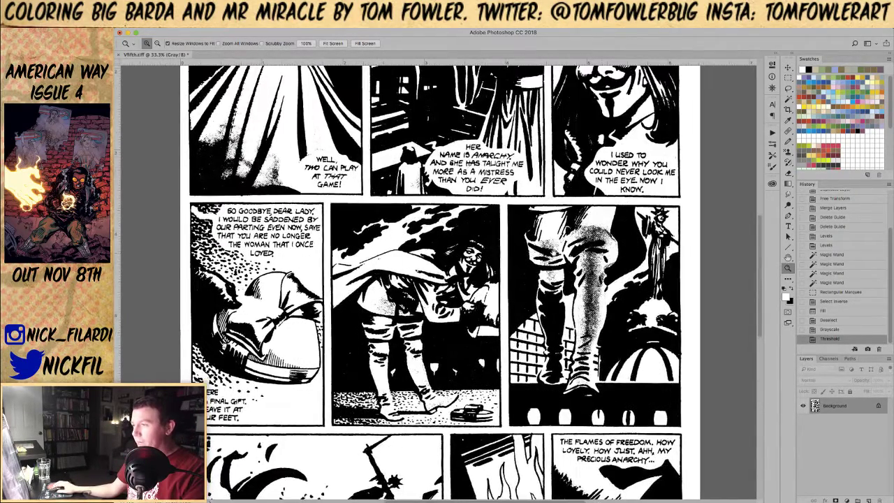
drag(554, 251, 543, 390)
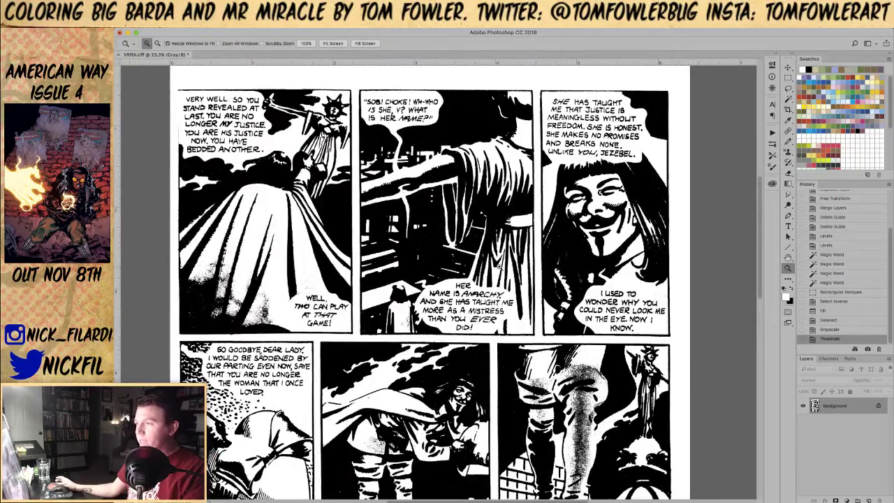
Step: Compare the top row's second and third panels in both coloured Levels states with the Threshold state
click(463, 156)
click(463, 156)
drag(550, 279, 526, 315)
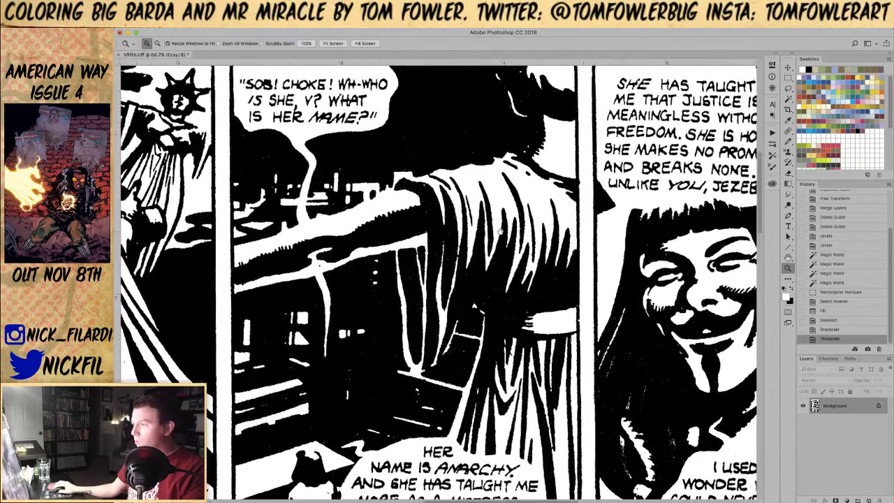
drag(676, 338, 603, 335)
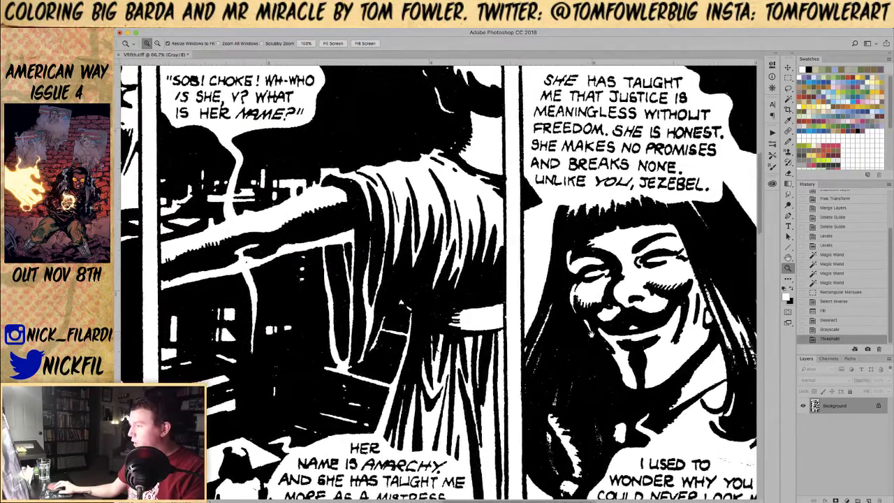
click(831, 236)
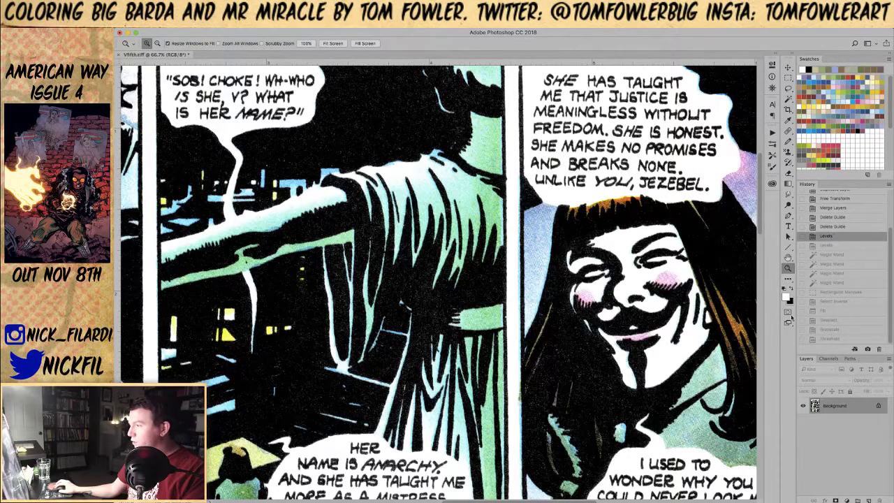
click(830, 340)
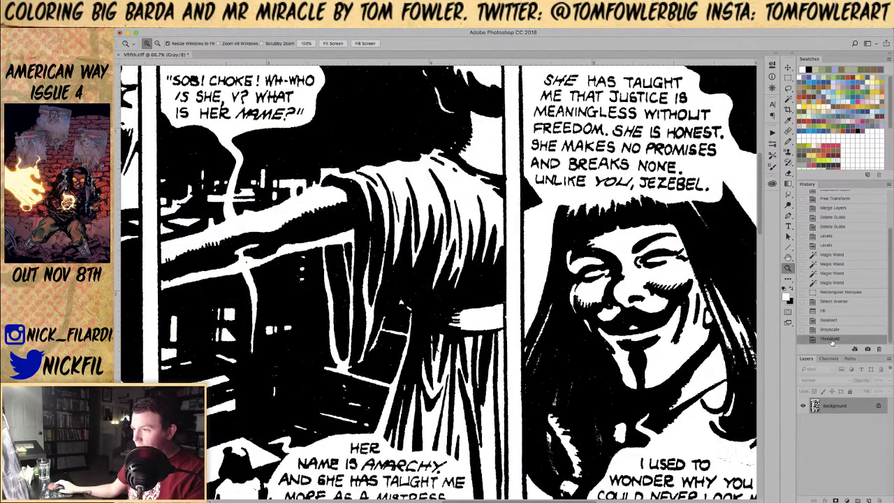
click(826, 245)
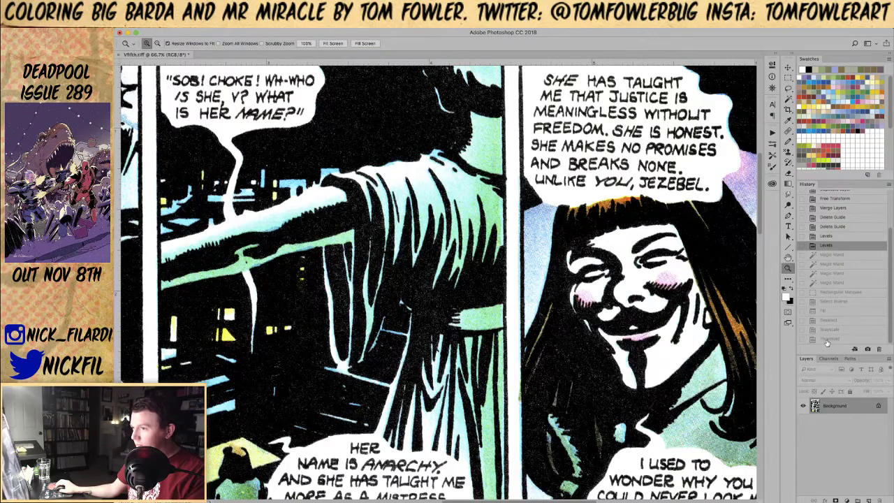
click(828, 340)
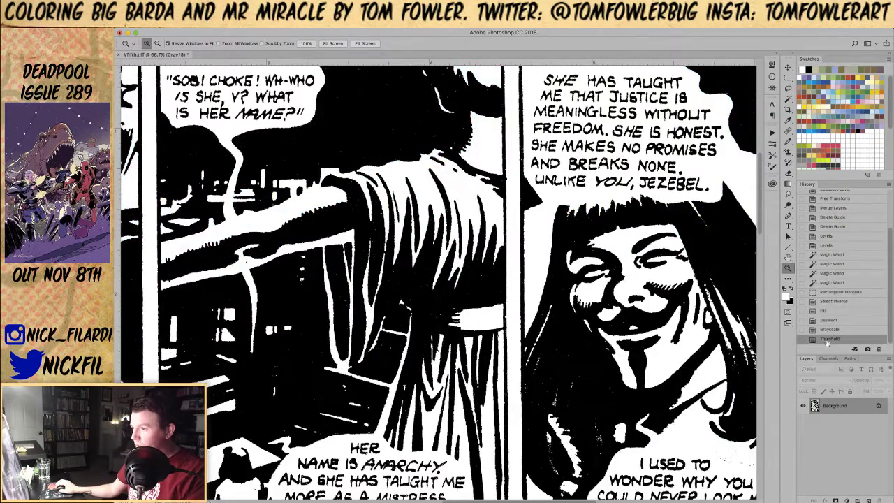
Step: Compare the jagged shadow edge on the statue's outstretched arm between the first Levels state and the Threshold state
click(273, 240)
click(272, 240)
click(273, 240)
drag(368, 199, 332, 306)
click(403, 244)
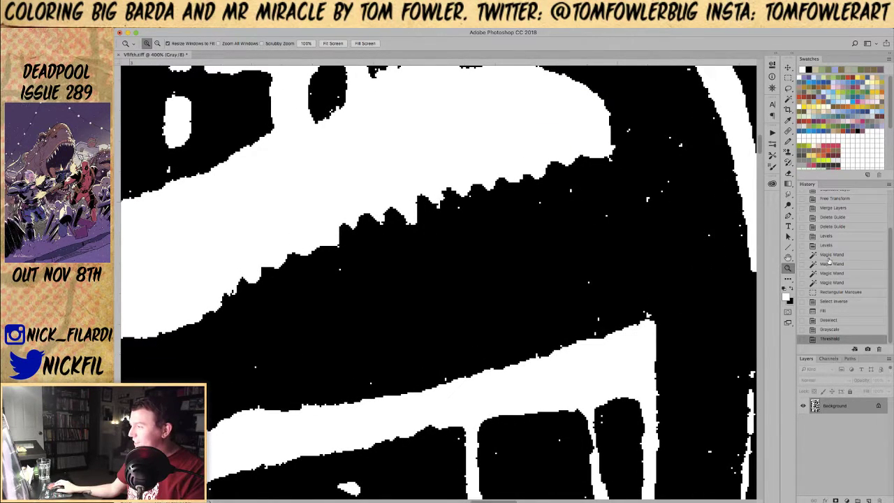
click(830, 236)
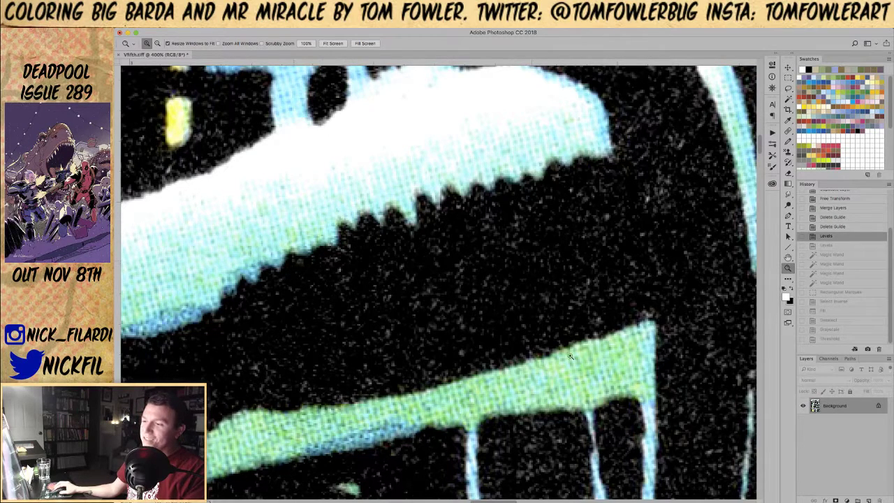
click(832, 339)
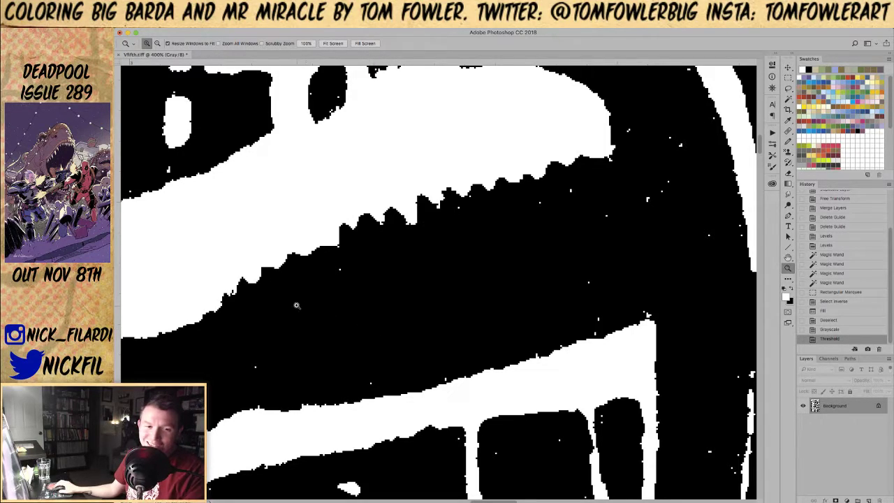
Step: Check the thresholded panels once more across the top, middle and bottom rows of the page
alt+click(335, 296)
alt+click(336, 296)
alt+click(335, 296)
alt+click(335, 296)
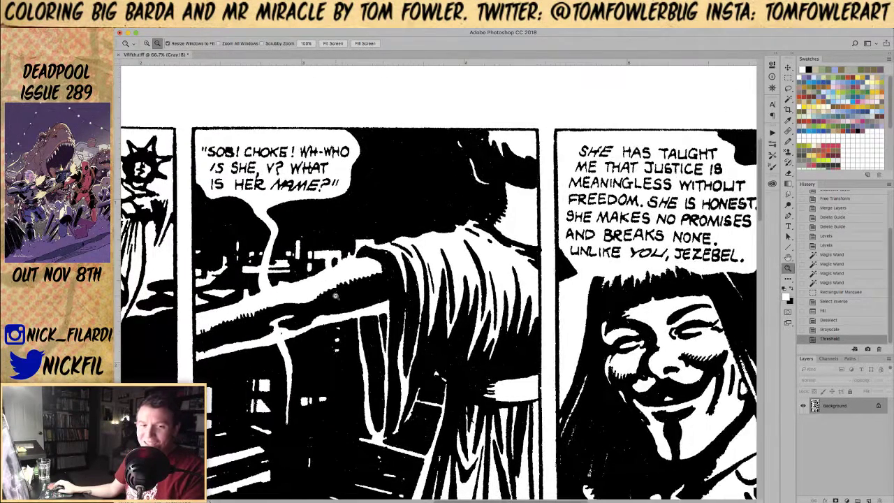
drag(324, 364, 496, 275)
alt+click(343, 257)
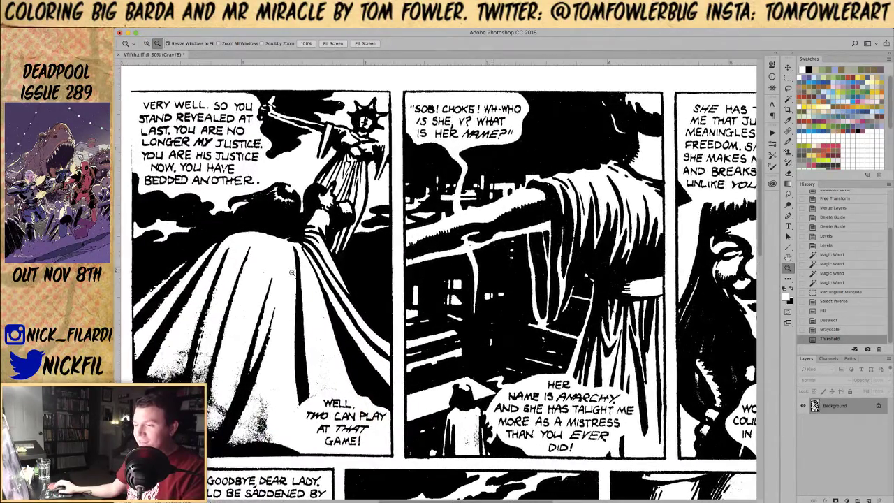
alt+click(293, 273)
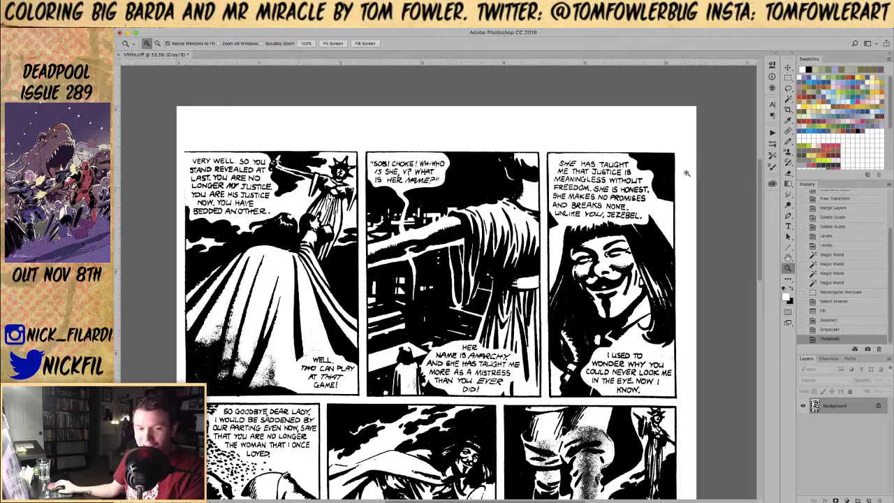
scroll(681, 220, down, 10)
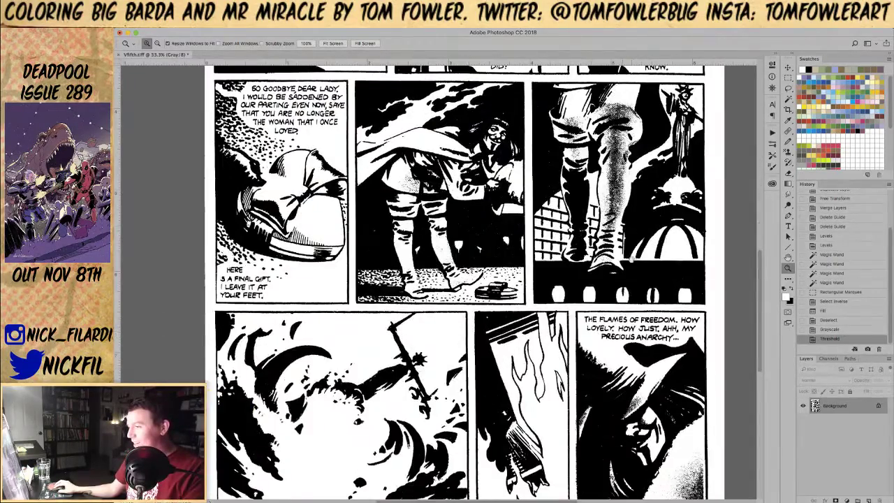
drag(570, 297, 598, 369)
drag(594, 167, 545, 308)
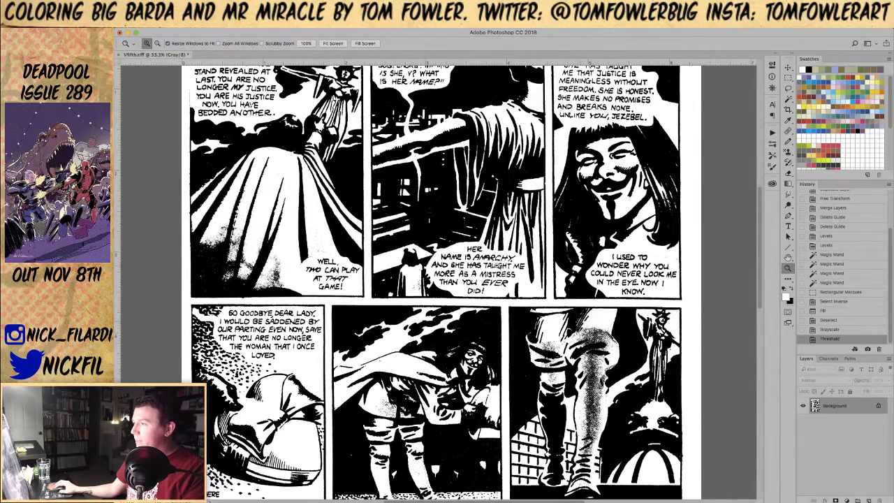
Step: Select the entire canvas of the thresholded page
alt+click(497, 266)
alt+click(498, 266)
key(super+a)
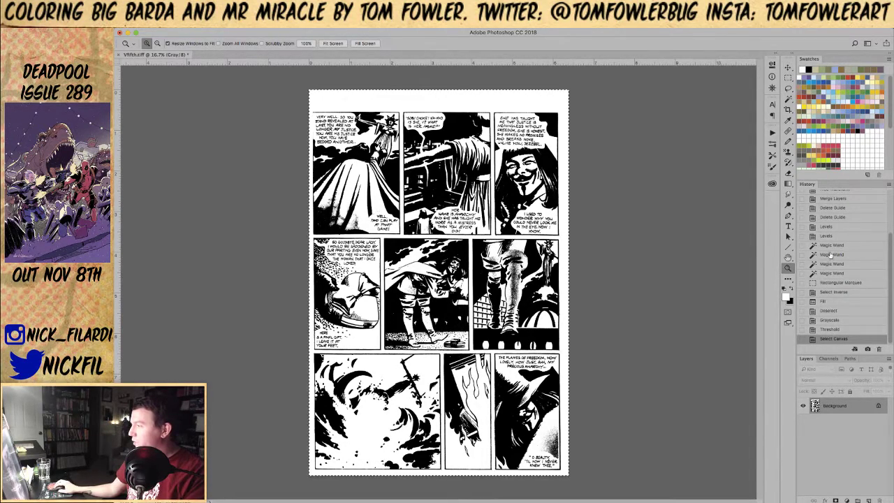
Step: Return to the first coloured Levels state and paste the copied thresholded page onto it as a new layer
click(826, 228)
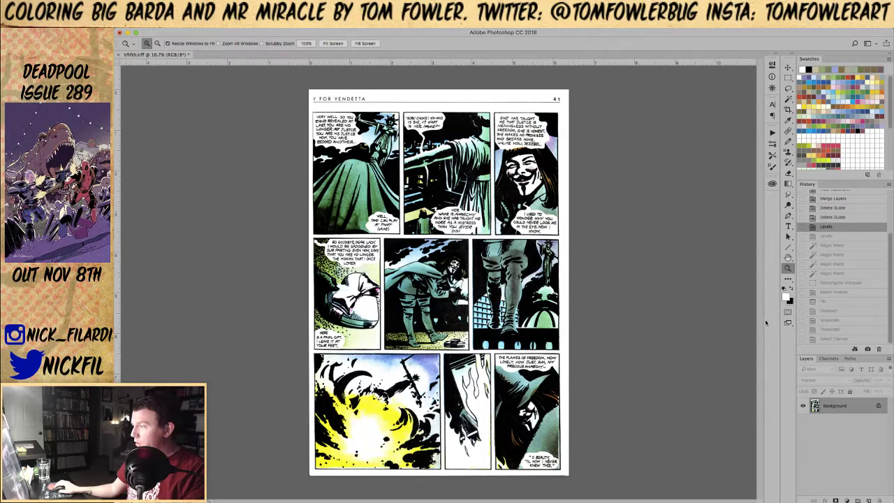
key(super+v)
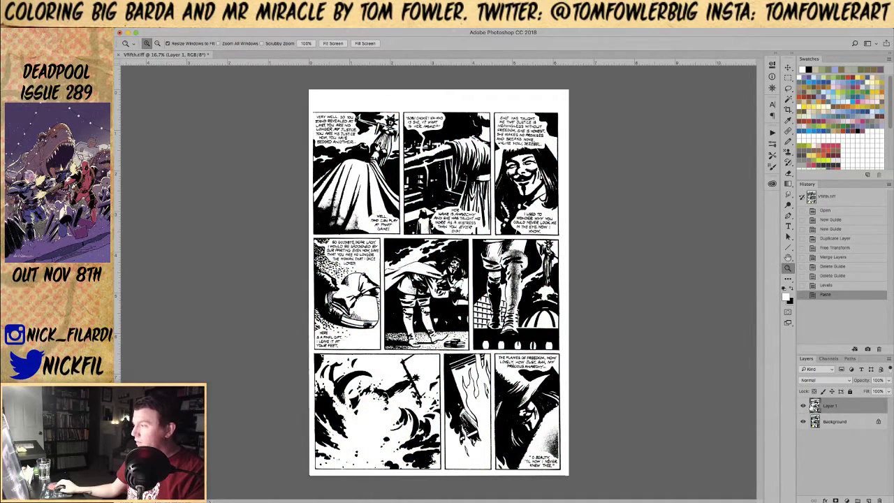
Step: Compare the thresholded layer with the coloured page underneath, around the cape and the first panel's speech balloon and edge
click(802, 405)
click(342, 265)
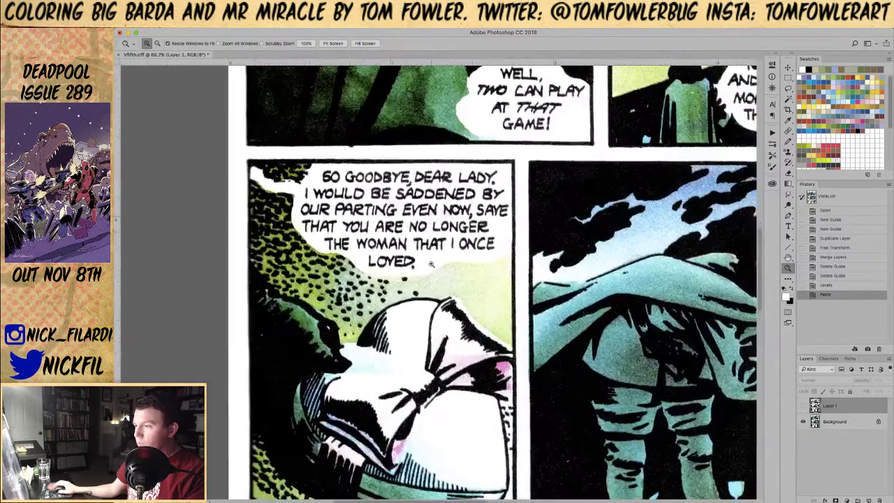
scroll(529, 134, up, 6)
scroll(529, 135, right, 2)
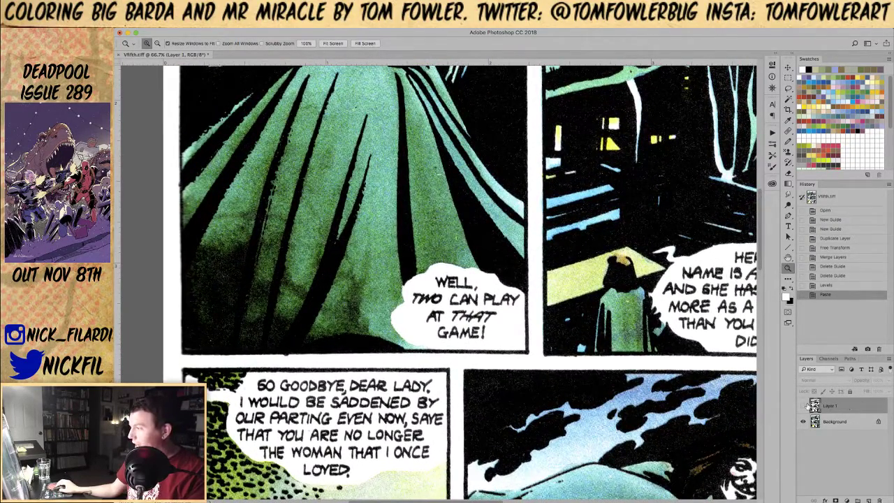
click(803, 405)
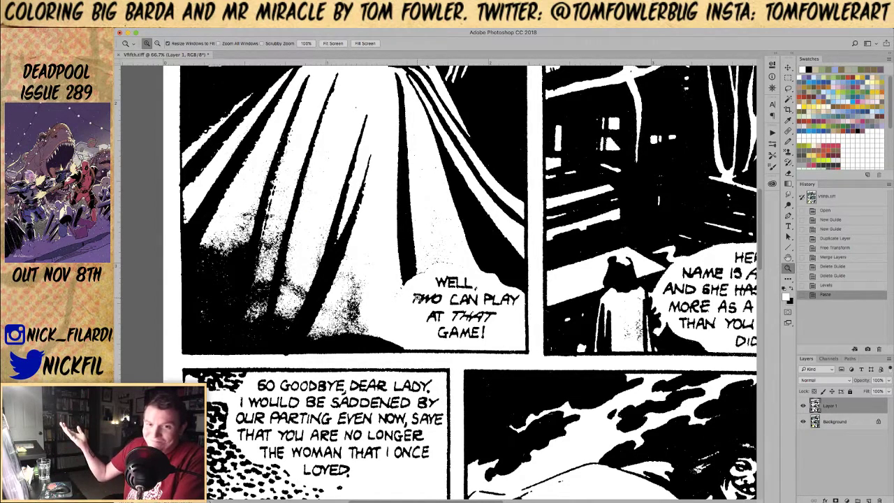
scroll(461, 292, up, 8)
scroll(461, 292, left, 2)
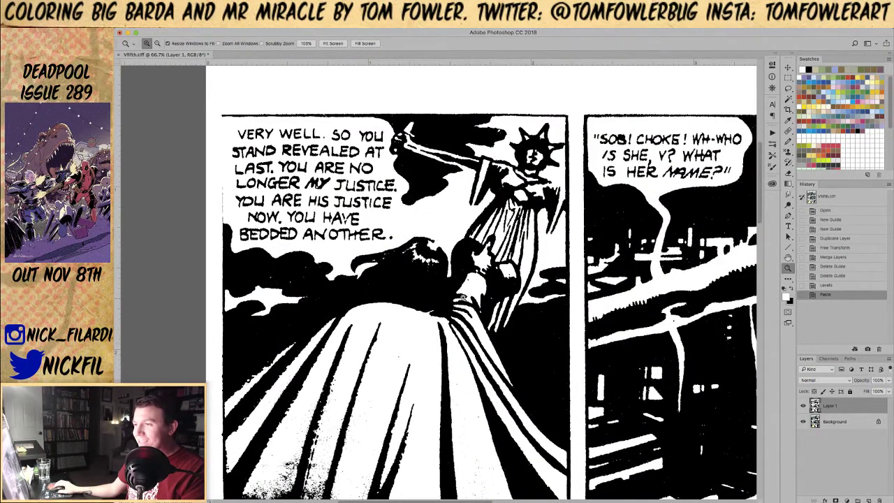
click(803, 406)
drag(224, 167, 313, 175)
click(314, 176)
click(803, 406)
click(802, 406)
Step: Restore the first panel's missing left border by lassoing a thin strip along it and filling it with black on Layer 1
click(833, 421)
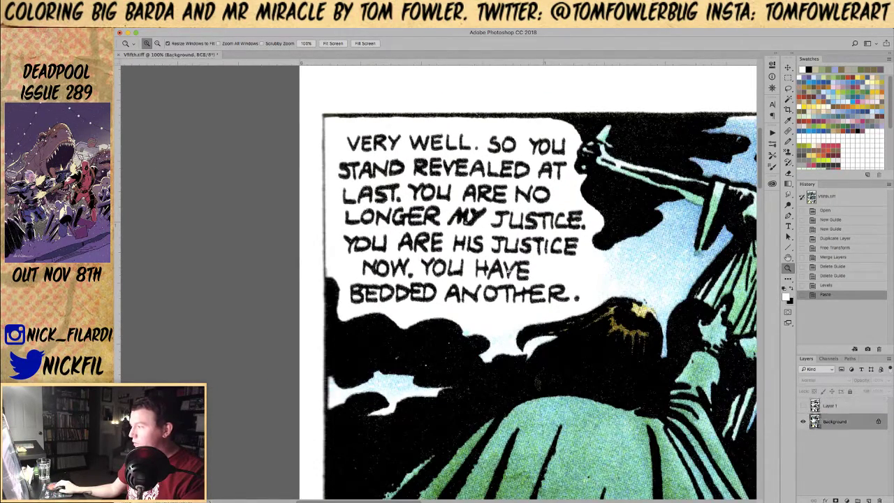
key(l)
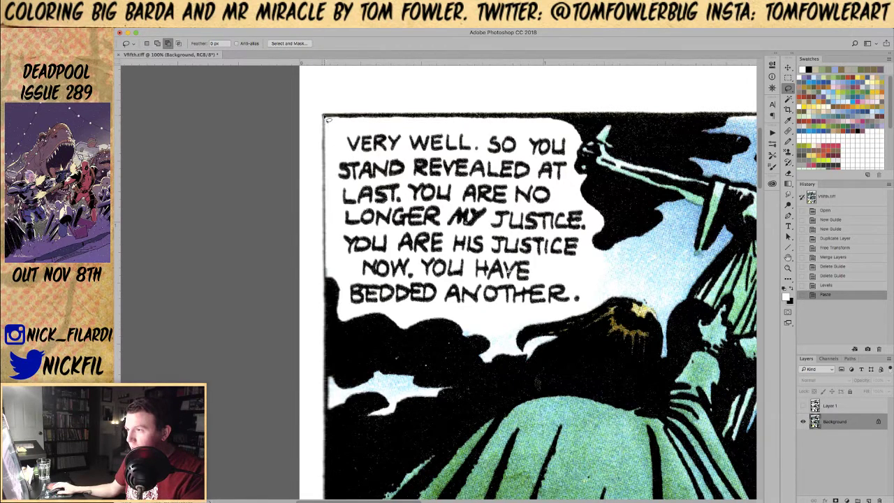
mouse_move(325, 168)
mouse_down()
mouse_move(327, 428)
mouse_move(325, 113)
mouse_move(326, 134)
mouse_up()
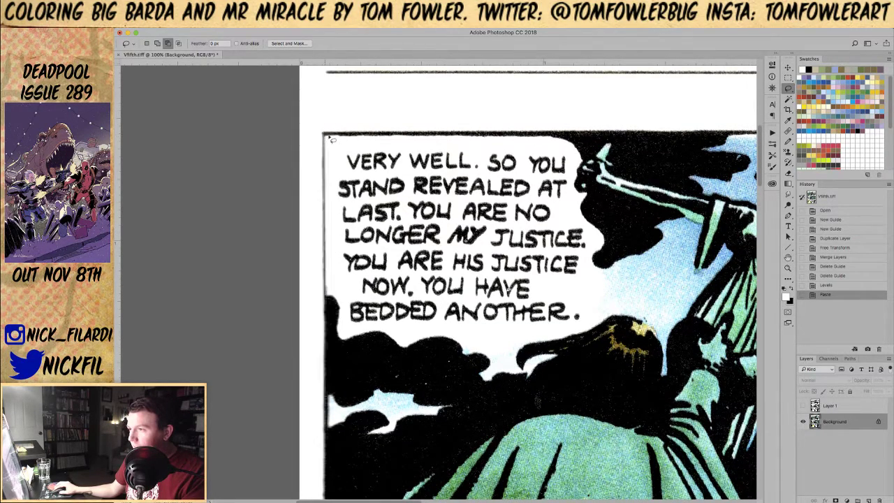
click(835, 406)
click(803, 406)
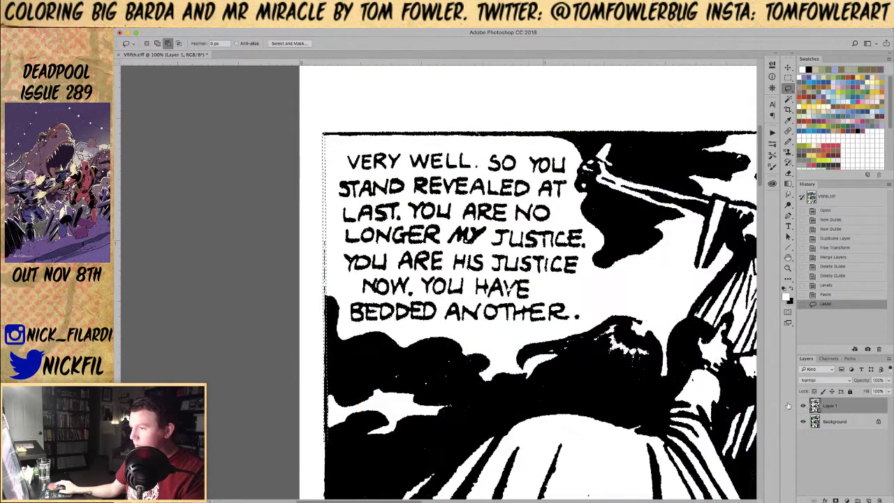
key(b)
key(alt+BackSpace)
key(super+d)
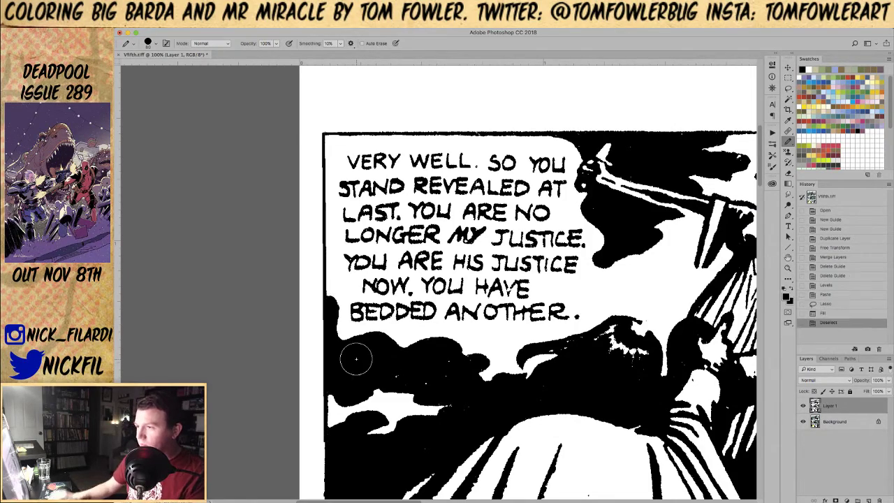
Step: Repair the left border of the "Here is a final gift" panel with a straight black Pencil line down to the lower corner
key(z)
alt+click(368, 340)
alt+click(368, 340)
scroll(403, 332, down, 15)
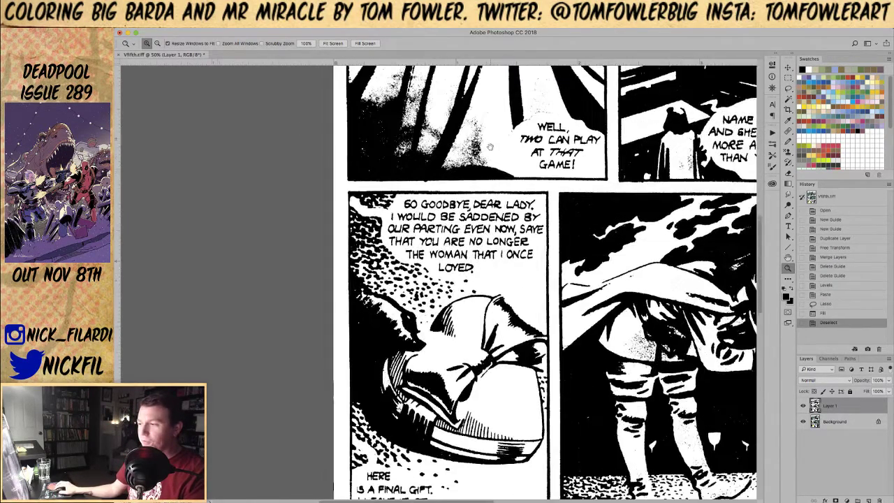
scroll(435, 248, left, 4)
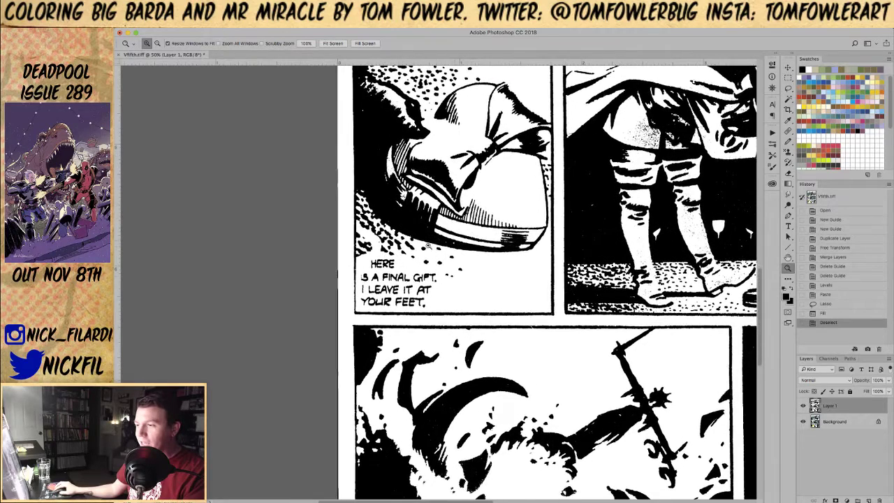
click(308, 303)
key(b)
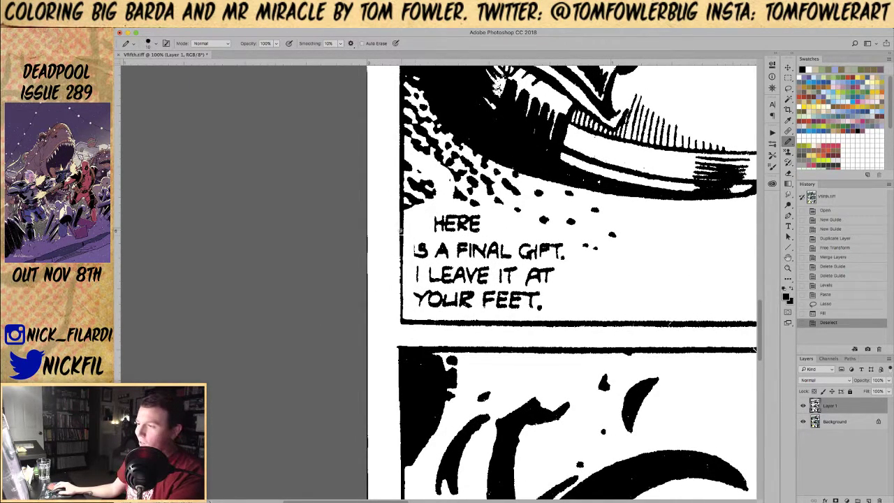
click(402, 233)
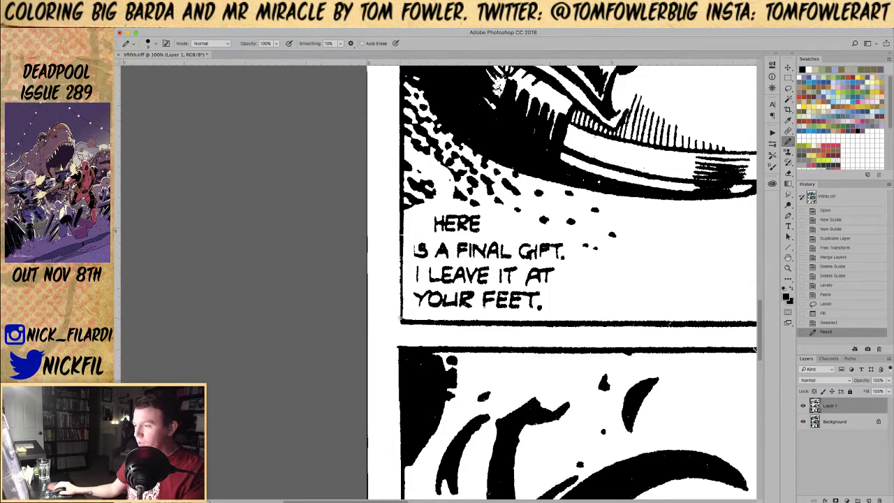
shift+click(402, 322)
Step: Inspect the explosion panel, the rest of the bottom row and the top row's borders for further gaps in the line art
key(z)
alt+click(438, 308)
drag(464, 300, 466, 282)
scroll(466, 282, down, 10)
scroll(465, 282, right, 5)
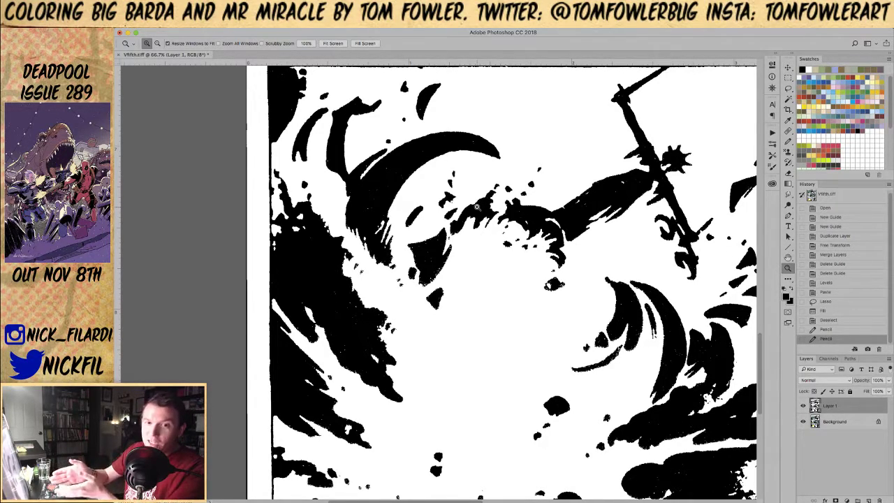
alt+click(517, 256)
alt+click(517, 256)
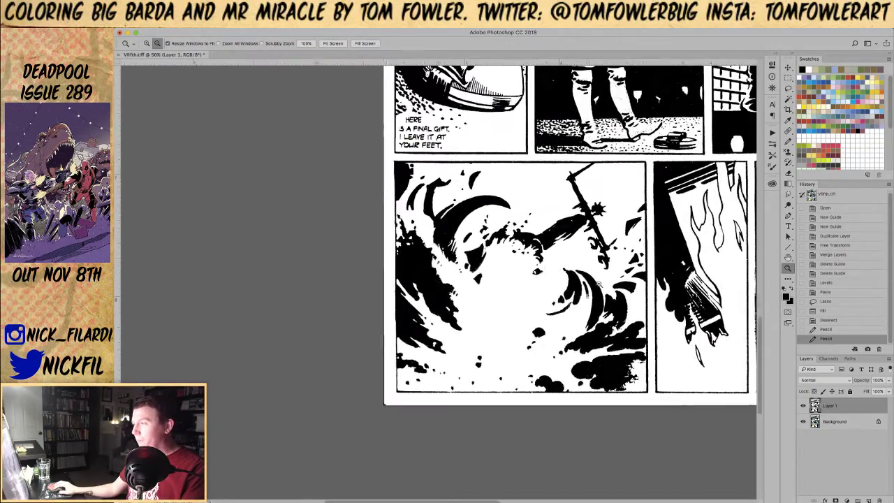
drag(586, 392, 334, 356)
drag(462, 226, 441, 326)
drag(449, 236, 588, 492)
alt+click(444, 186)
drag(551, 187, 512, 288)
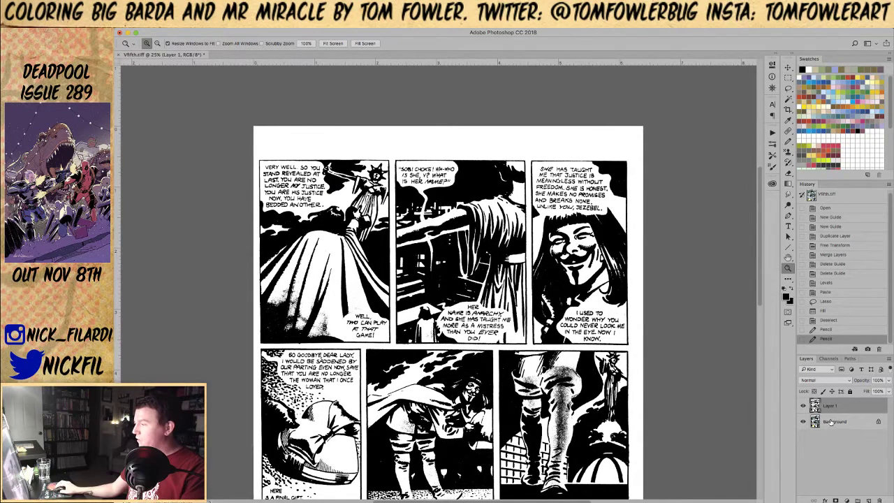
click(225, 23)
click(372, 157)
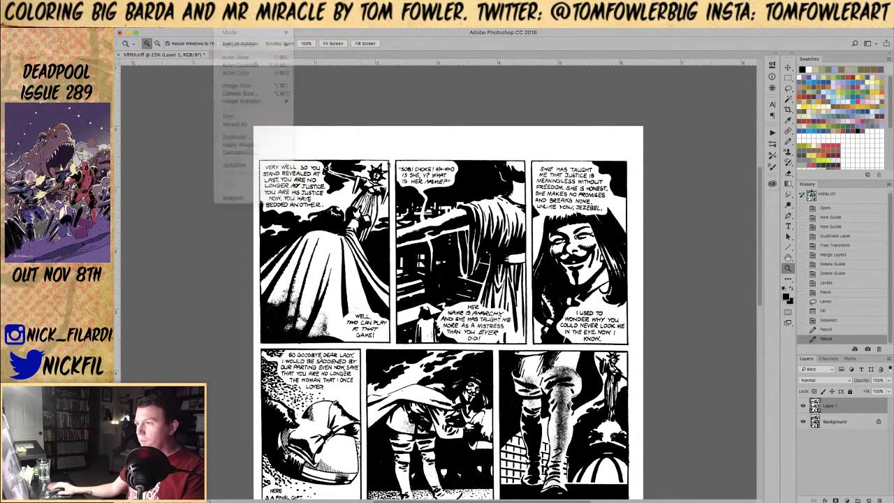
drag(372, 158, 412, 198)
alt+click(413, 185)
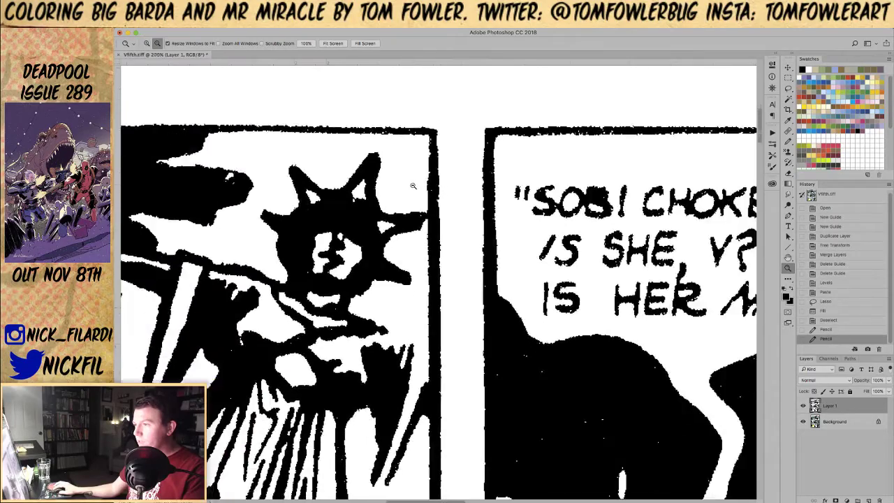
alt+click(413, 185)
Step: Convert the image to CMYK Color without flattening its layers
key(ctrl+0)
key(ctrl+a)
key(w)
key(ctrl+d)
click(829, 358)
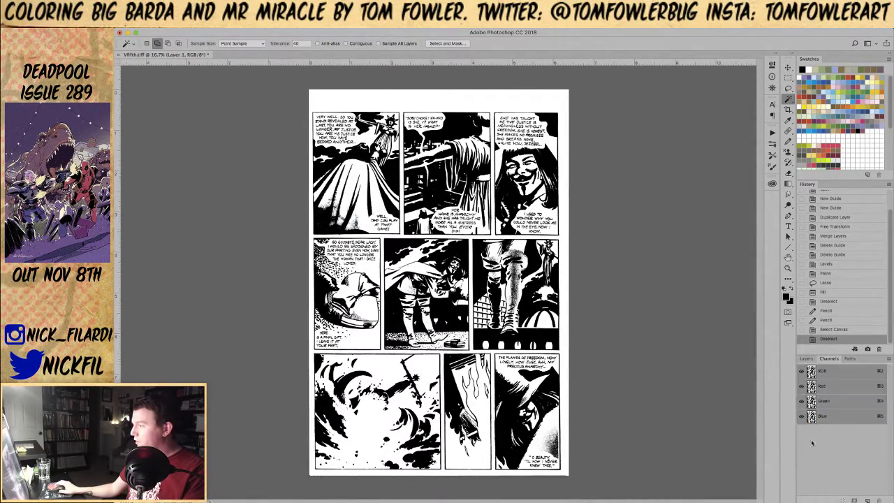
click(231, 21)
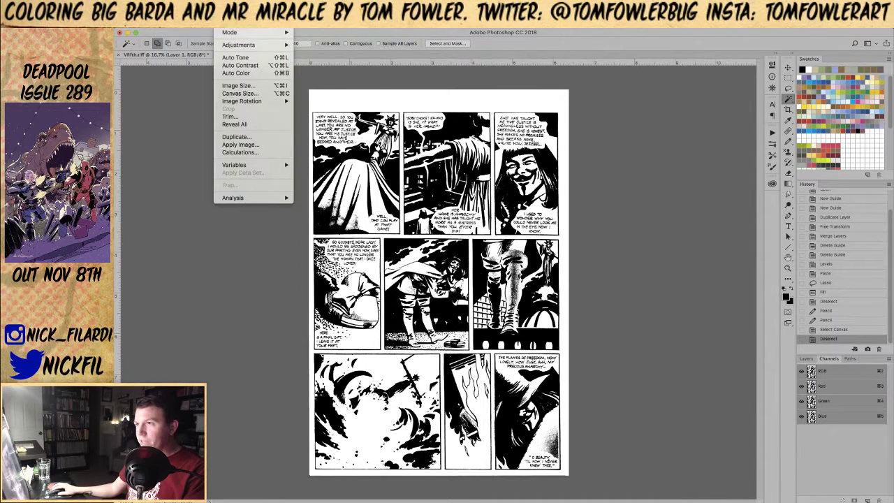
mouse_move(234, 34)
click(318, 73)
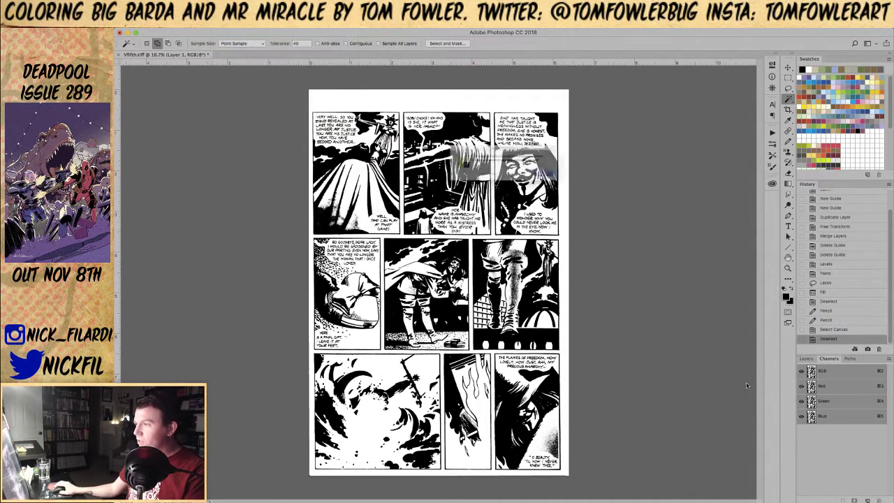
click(477, 183)
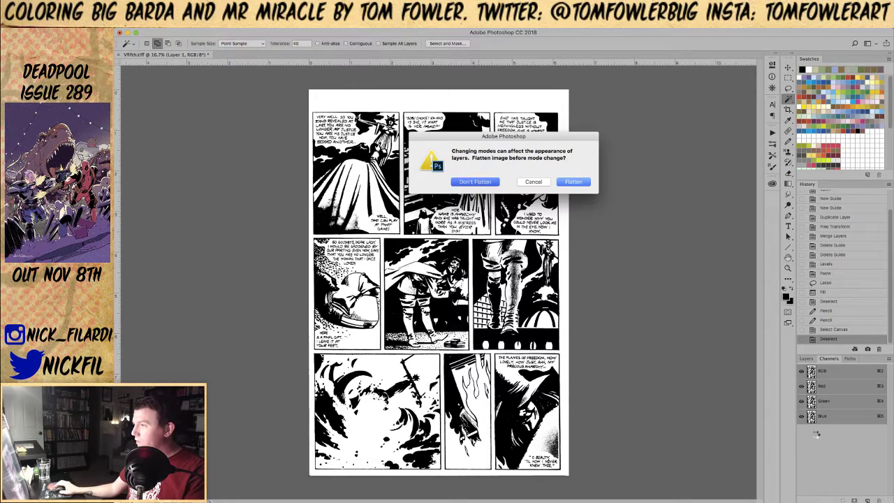
Step: Fill the entire canvas with blue in the cyan, magenta and yellow channels only, keeping the black channel visible, and clear the selection
click(806, 358)
click(829, 359)
shift+click(825, 430)
click(801, 431)
key(super+a)
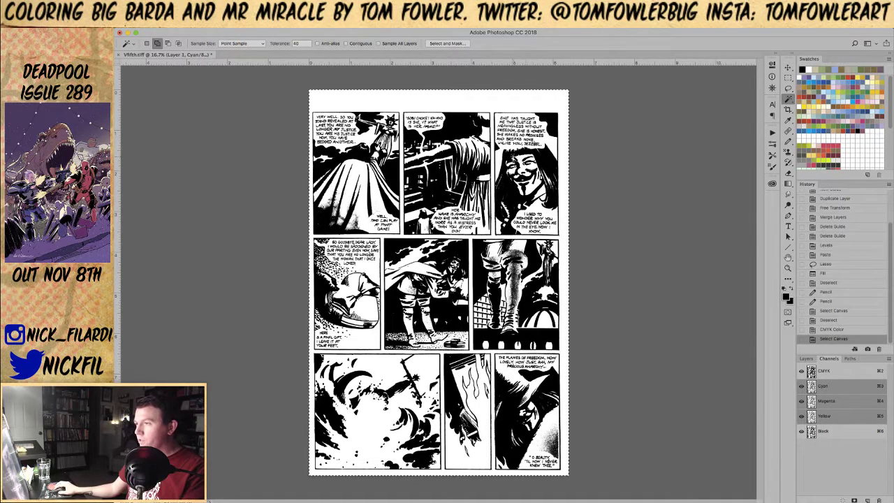
click(824, 81)
key(alt+BackSpace)
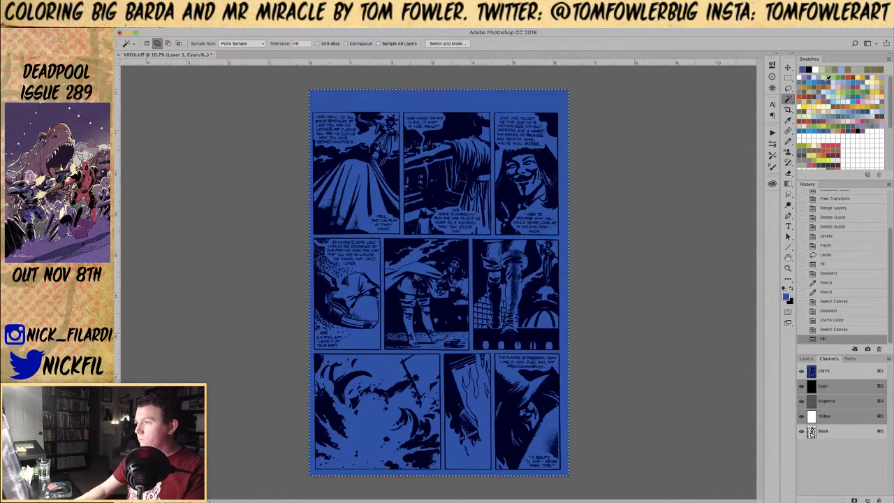
key(z)
click(432, 196)
scroll(433, 150, up, 3)
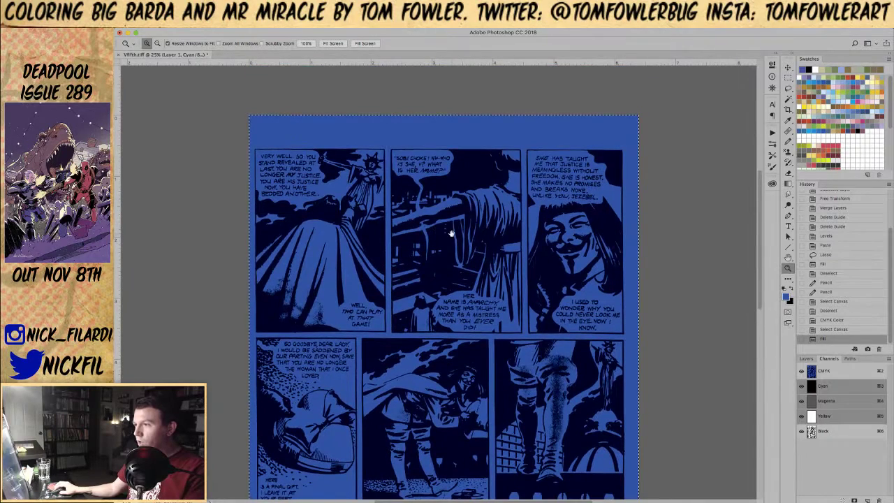
key(b)
key(super+d)
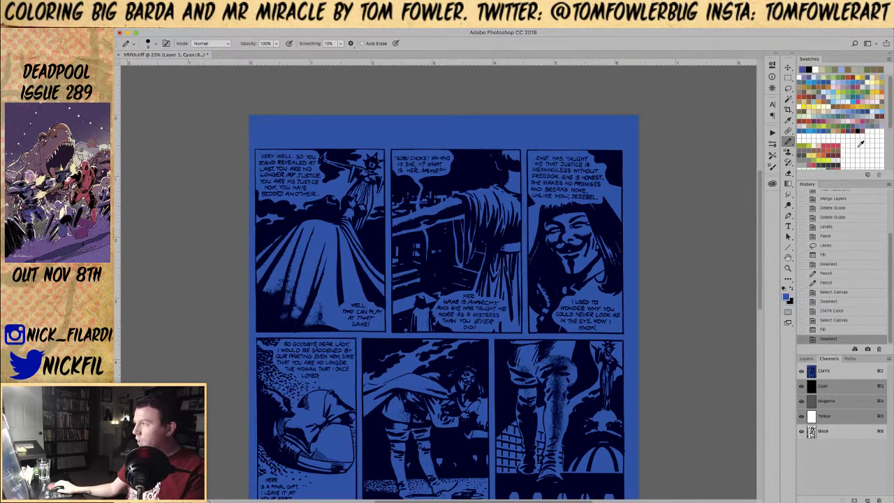
Step: Target all CMYK channels with white as the foreground colour, and select the page's outer margin and gutters using a contiguous Magic Wand
key(w)
click(814, 368)
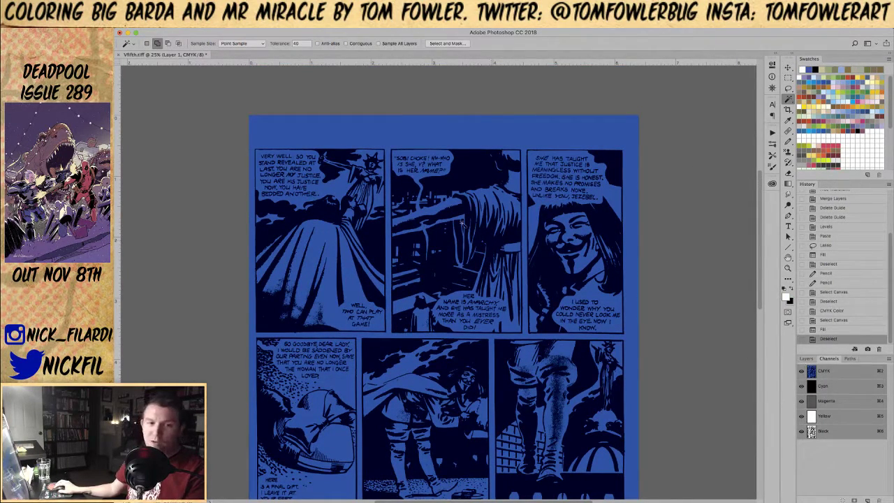
click(413, 144)
key(super+d)
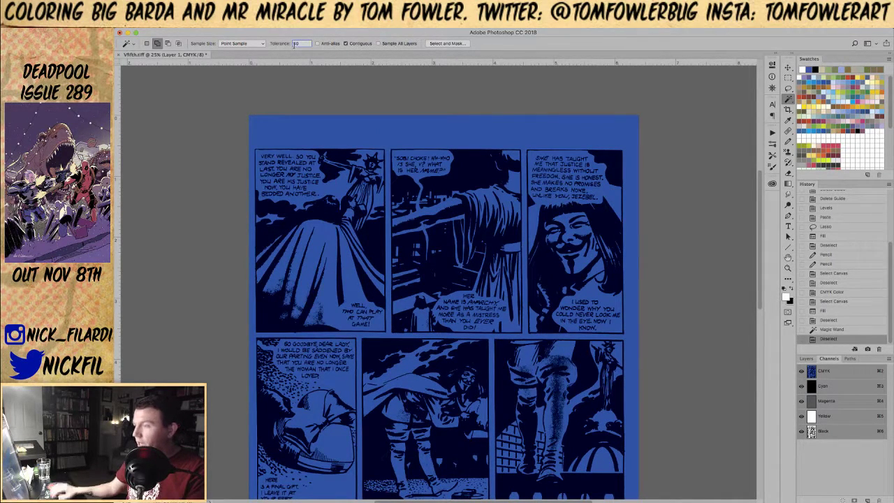
click(403, 133)
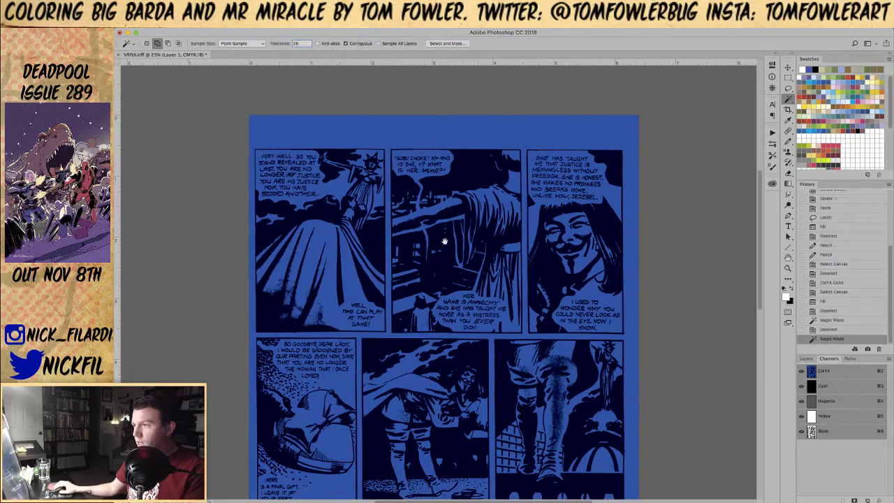
Step: Subtract the interior of the bottom-row explosion panel from the margin selection by lassoing around its four corners
scroll(463, 266, down, 10)
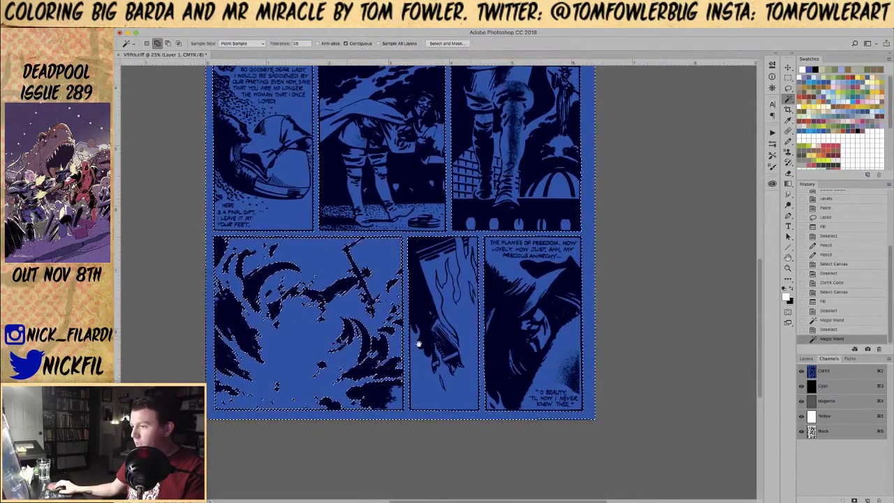
drag(341, 344, 431, 287)
key(z)
click(337, 256)
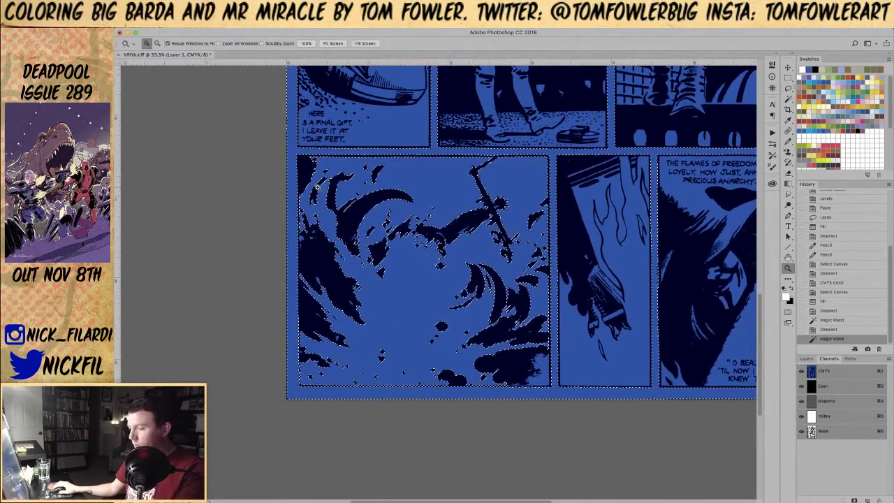
key(l)
alt+click(551, 159)
alt+click(552, 388)
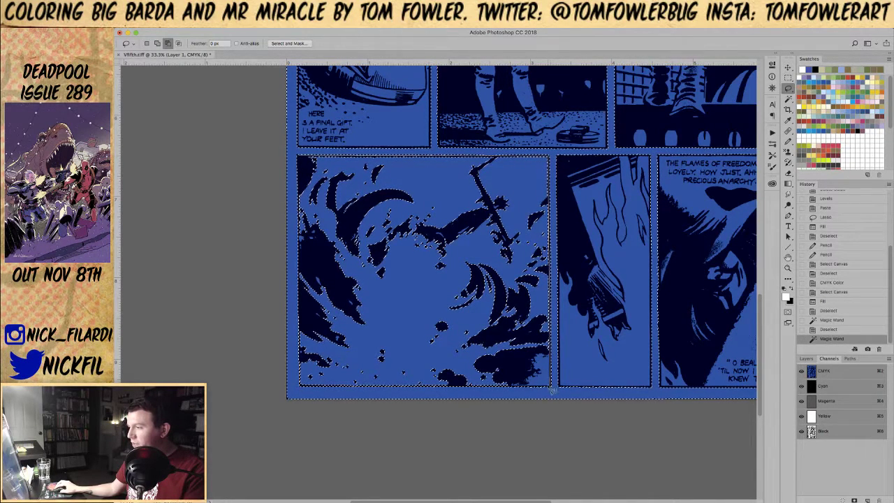
alt+click(302, 388)
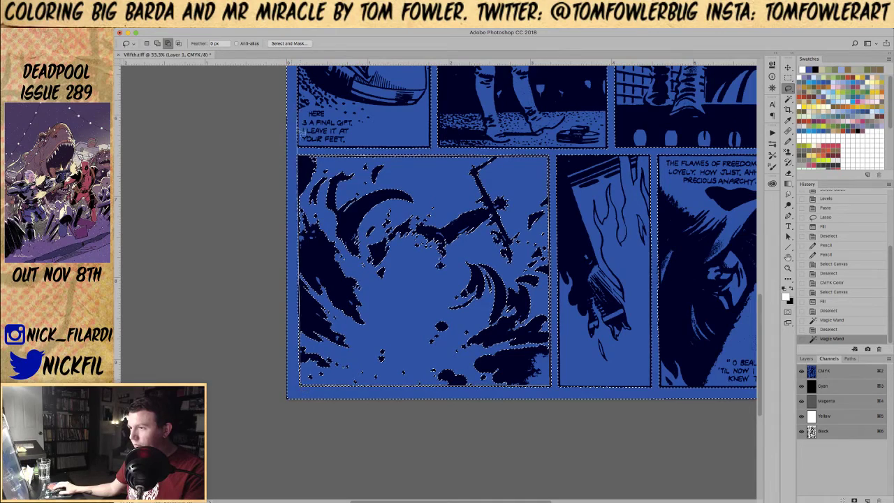
alt+click(301, 160)
drag(413, 187, 350, 287)
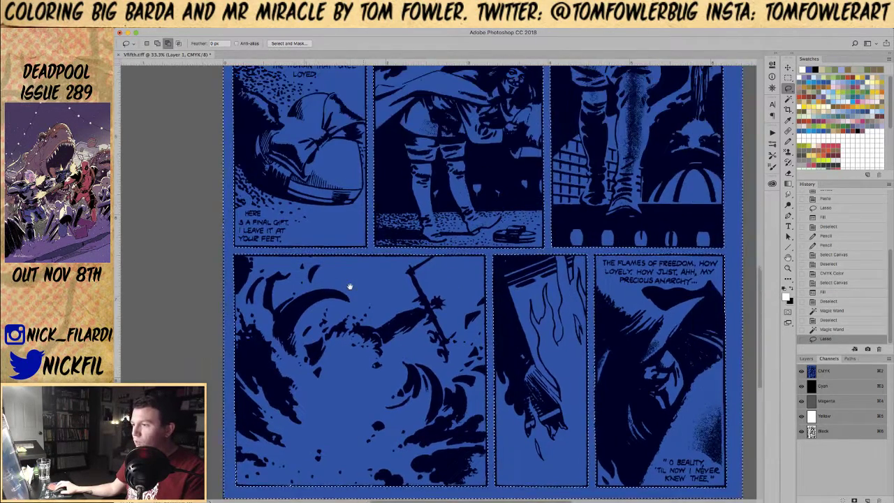
Step: Expand the margin selection, fill it with white in the cyan, magenta and yellow channels only, and deselect
key(z)
alt+click(477, 253)
key(super+3)
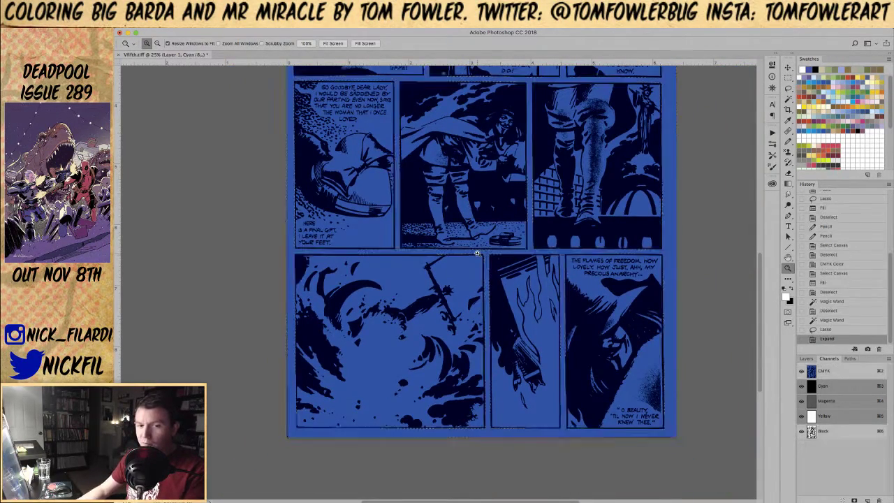
key(b)
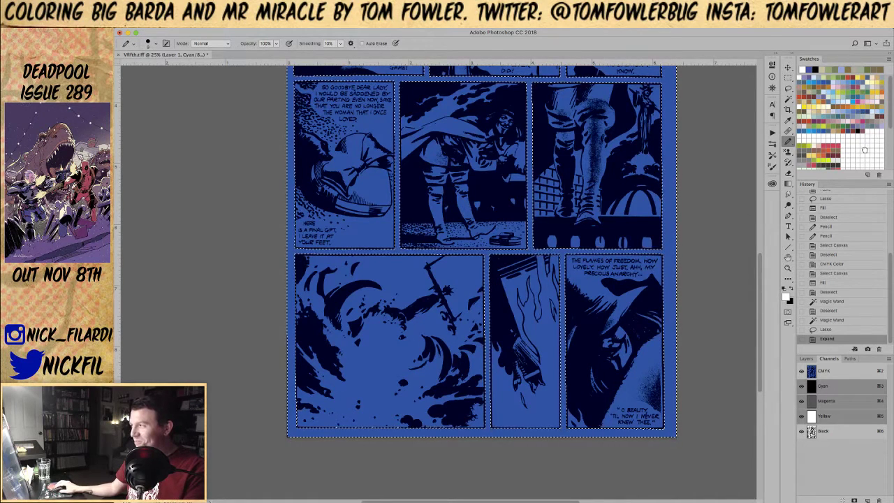
key(super+BackSpace)
key(super+d)
Step: Inspect the whitened page margins and gutters around all three rows of panels
scroll(511, 353, up, 10)
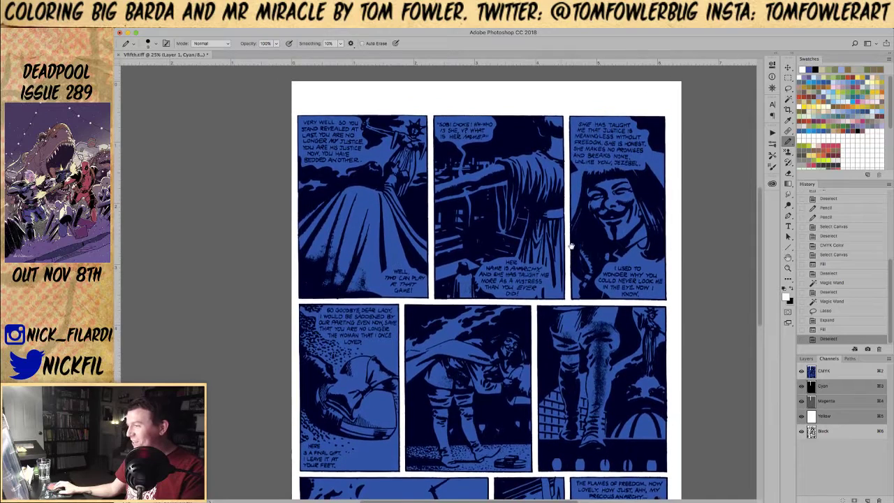
key(z)
click(511, 354)
drag(520, 250, 549, 323)
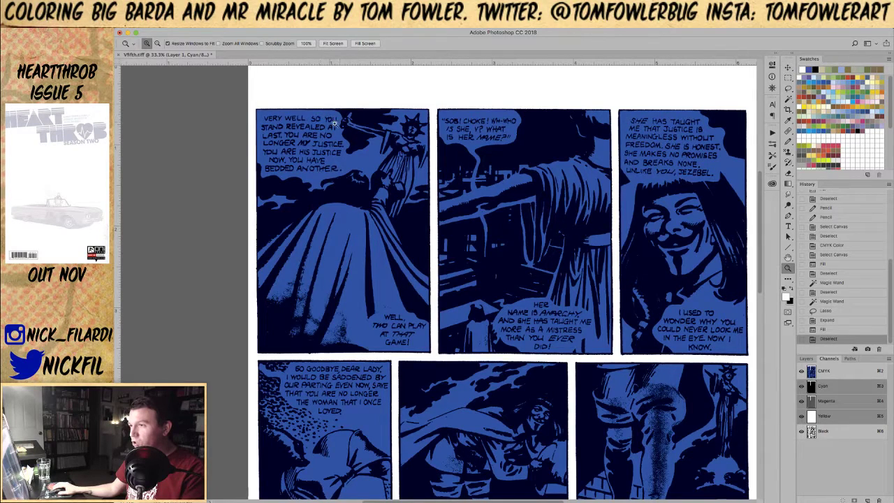
drag(520, 265, 472, 262)
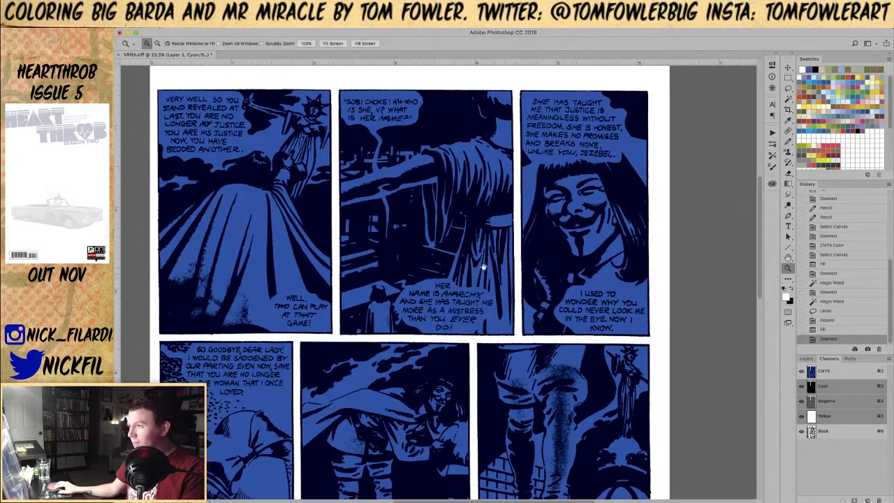
drag(531, 384, 596, 250)
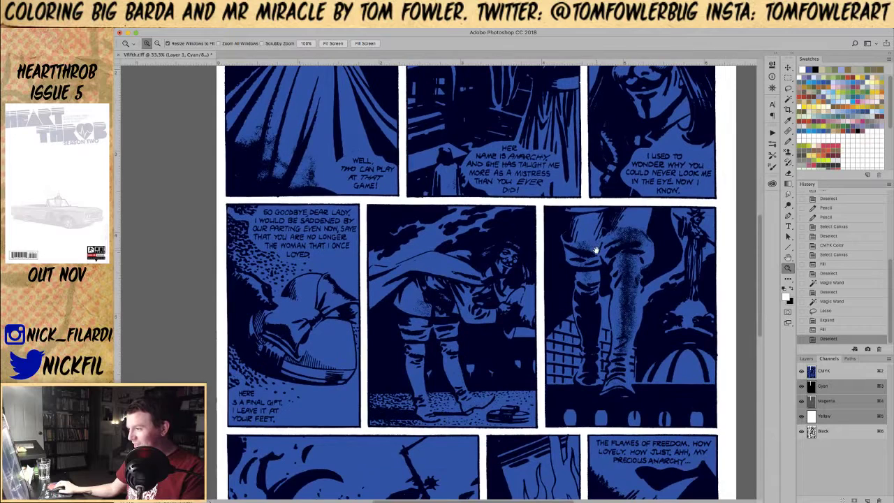
drag(507, 363, 530, 262)
drag(599, 383, 549, 308)
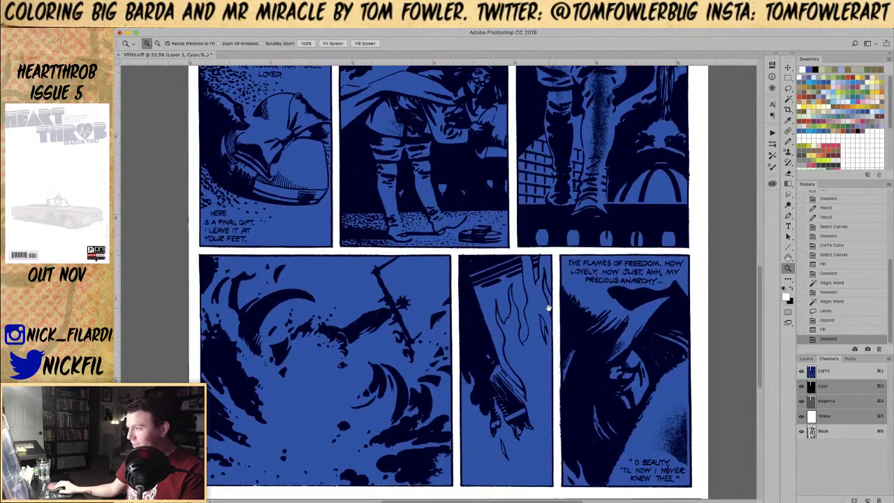
scroll(563, 205, up, 10)
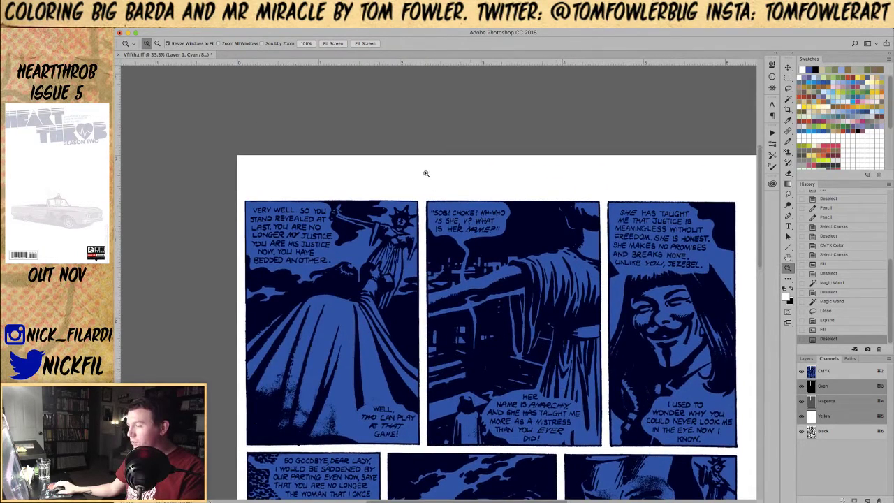
Step: Paint the body of the second panel's "SOB! CHOKE!" balloon white with the Pencil in the colour channels
key(b)
alt+click(350, 176)
key(z)
click(320, 277)
drag(298, 266, 378, 282)
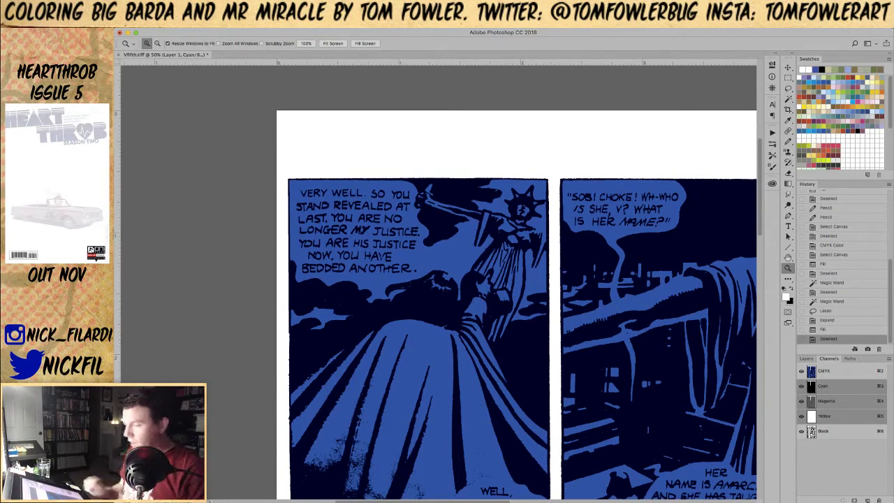
key(b)
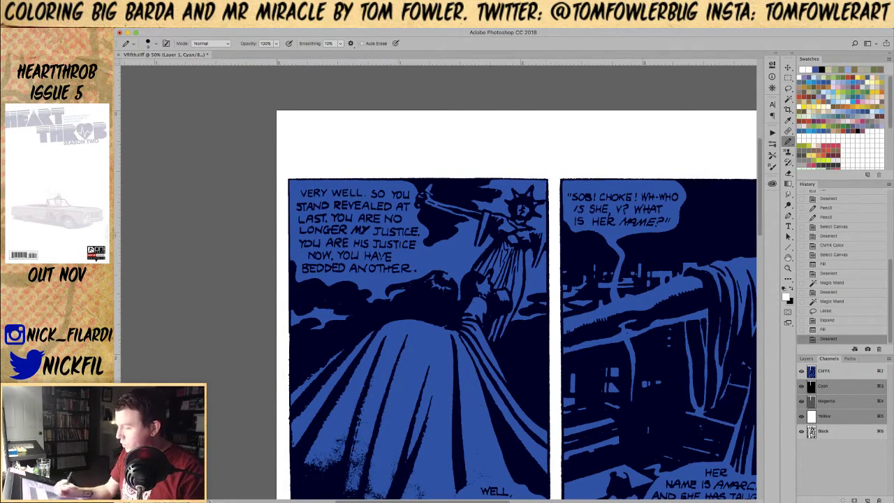
mouse_move(567, 180)
mouse_down()
mouse_move(626, 220)
mouse_move(672, 185)
mouse_move(674, 209)
mouse_move(670, 192)
mouse_move(581, 183)
mouse_move(583, 232)
mouse_move(674, 221)
mouse_up()
Step: Adjust the Pencil size and paint the "SOB! CHOKE!" balloon's tail white, both above and below the statue's arm
key(bracketleft)
key(bracketleft)
key(bracketleft)
key(bracketleft)
mouse_move(608, 237)
mouse_down()
mouse_move(621, 264)
mouse_move(618, 246)
mouse_move(614, 296)
mouse_up()
alt+click(623, 282)
alt+click(615, 277)
alt+click(611, 306)
alt+click(608, 283)
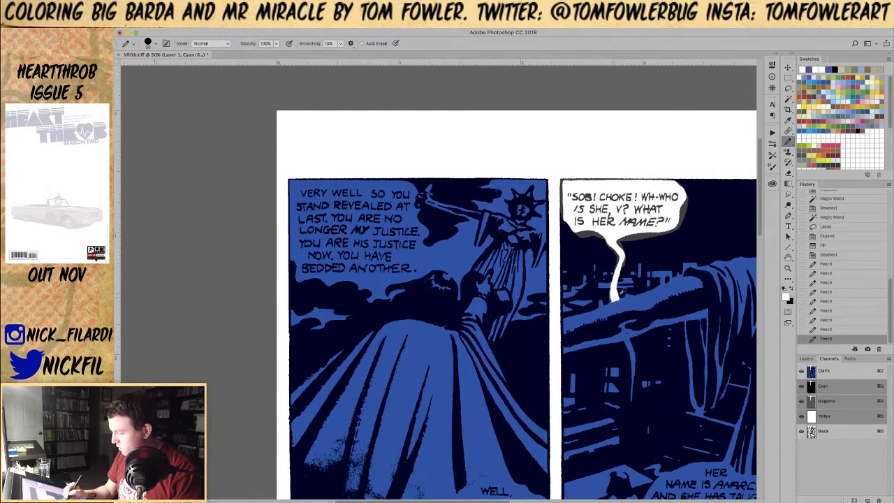
drag(628, 342, 632, 412)
Step: Paint most of the first panel's "VERY WELL" balloon white with the Pencil, stopping short of its edge against the sky
key(h)
drag(433, 377, 484, 279)
mouse_move(480, 175)
mouse_down()
mouse_move(481, 347)
mouse_move(471, 323)
mouse_move(479, 309)
mouse_up()
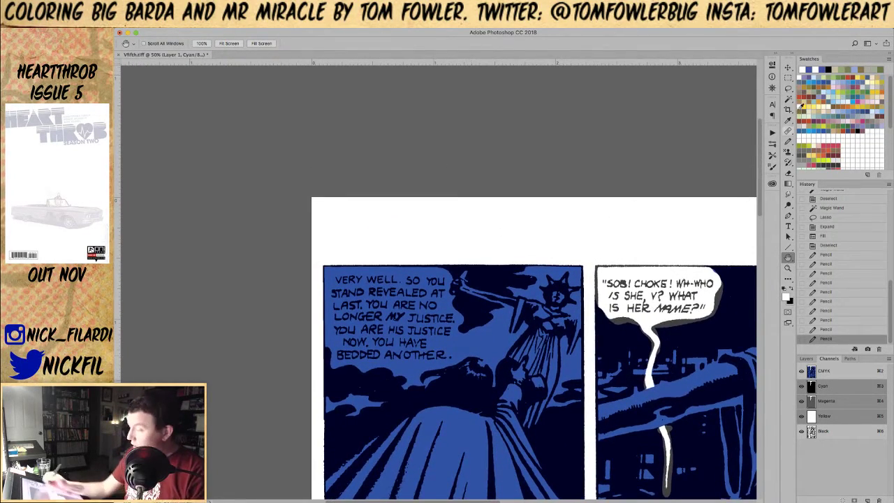
key(b)
mouse_move(327, 269)
mouse_down()
mouse_move(337, 335)
mouse_move(359, 280)
mouse_move(391, 269)
mouse_move(407, 340)
mouse_move(330, 267)
mouse_move(328, 344)
mouse_move(360, 367)
mouse_move(384, 330)
mouse_move(352, 349)
mouse_move(381, 342)
mouse_move(376, 311)
mouse_move(397, 304)
mouse_move(396, 350)
mouse_move(417, 353)
mouse_up()
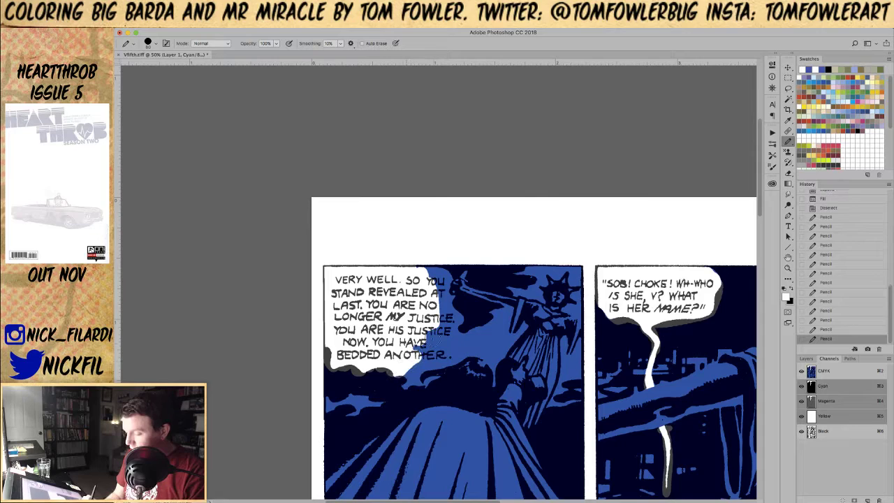
Step: Set Layer 1's opacity to 20% and finish painting the "VERY WELL" balloon white up to its edge against the sky
click(807, 359)
drag(888, 381, 861, 392)
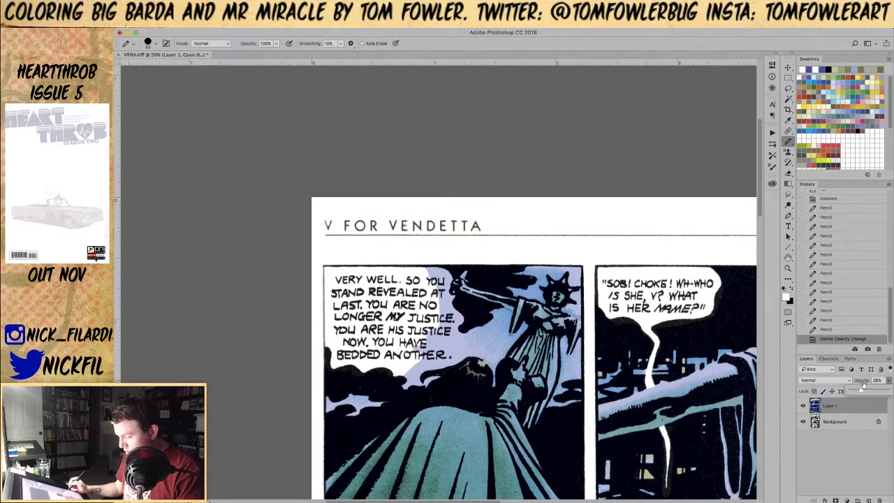
drag(857, 391, 859, 392)
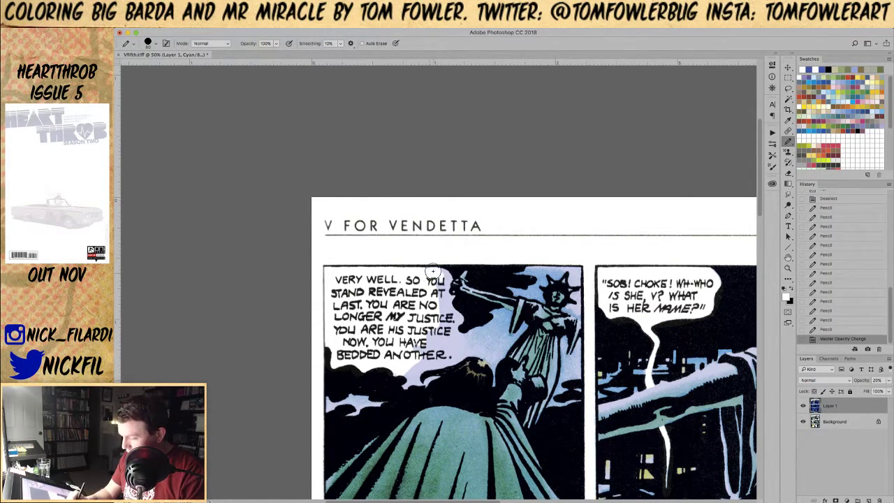
mouse_move(426, 272)
mouse_down()
mouse_move(440, 273)
mouse_move(440, 298)
mouse_move(451, 300)
mouse_move(458, 324)
mouse_move(440, 345)
mouse_move(423, 348)
mouse_move(445, 337)
mouse_up()
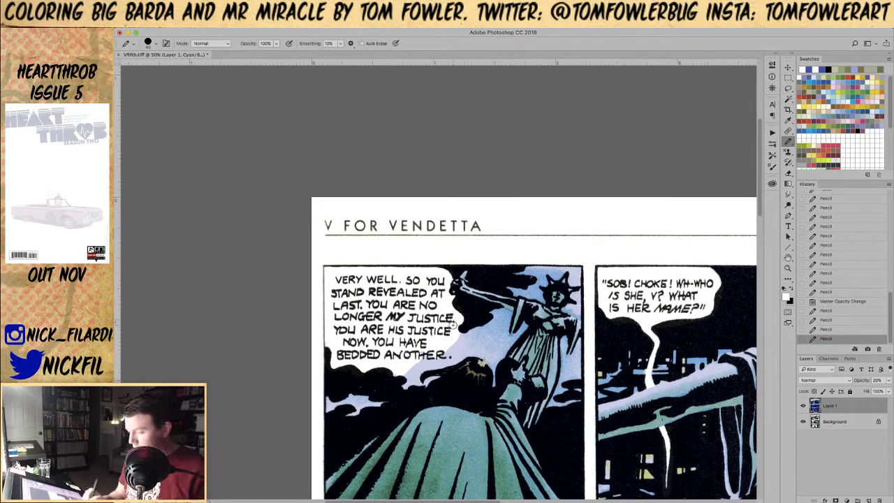
mouse_move(455, 339)
mouse_down()
mouse_move(440, 356)
mouse_move(453, 334)
mouse_move(452, 354)
mouse_move(458, 342)
mouse_move(472, 347)
mouse_move(458, 335)
mouse_move(462, 350)
mouse_move(404, 376)
mouse_move(435, 372)
mouse_up()
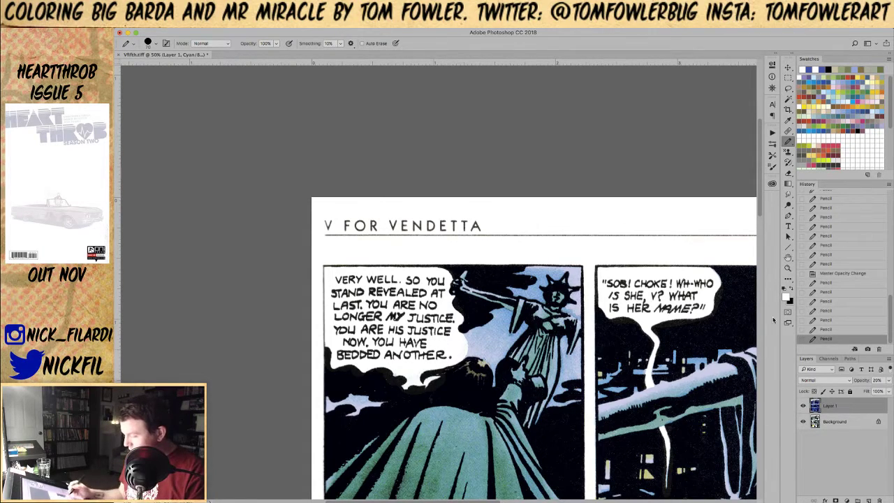
Step: Paint the scalloped outer edge of the third panel's "SHE HAS TAUGHT ME" balloon white with the Pencil
key(space)
drag(600, 375, 309, 350)
drag(748, 398, 558, 381)
mouse_move(489, 229)
mouse_down()
mouse_move(528, 263)
mouse_move(530, 294)
mouse_up()
mouse_move(521, 257)
mouse_down()
mouse_move(519, 301)
mouse_move(504, 302)
mouse_move(479, 257)
mouse_move(473, 301)
mouse_up()
Step: Lasso the rest of the "SHE HAS TAUGHT ME" balloon, fill it with white and deselect
key(l)
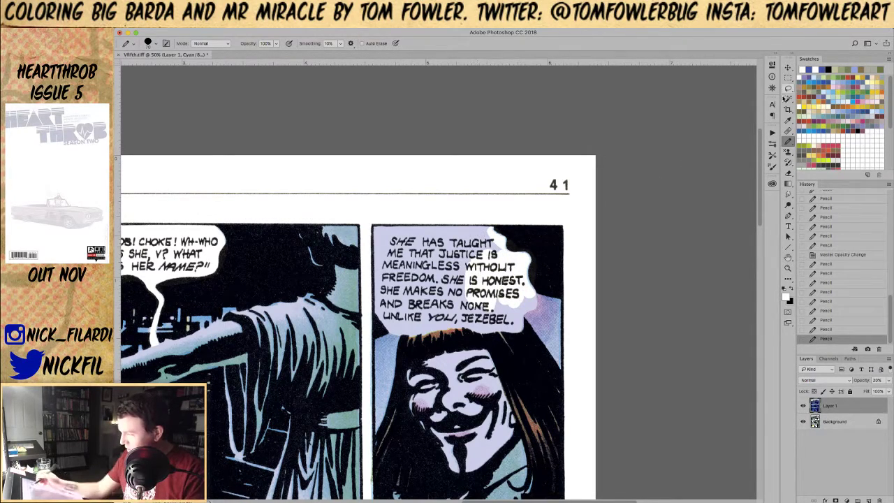
mouse_move(367, 238)
mouse_down()
mouse_move(378, 318)
mouse_move(431, 341)
mouse_move(409, 341)
mouse_up()
mouse_move(475, 333)
mouse_down()
mouse_move(507, 341)
mouse_move(489, 336)
mouse_move(499, 285)
mouse_move(468, 211)
mouse_move(493, 229)
mouse_up()
mouse_move(515, 262)
mouse_down()
mouse_move(537, 278)
mouse_move(540, 316)
mouse_move(524, 338)
mouse_move(462, 334)
mouse_up()
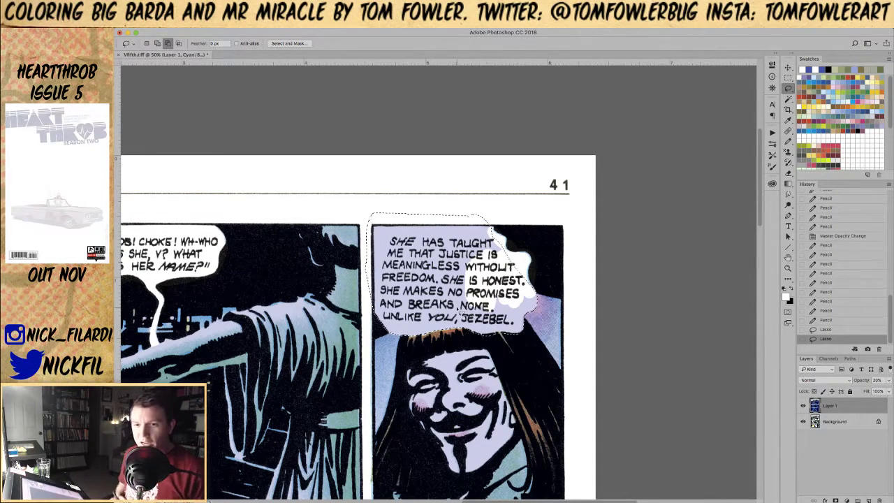
click(789, 140)
alt+click(537, 211)
key(alt+BackSpace)
key(ctrl+d)
Step: Lasso the third panel's "I USED TO WONDER" balloon with its tail, fill it with white and deselect
click(788, 258)
drag(510, 404, 586, 218)
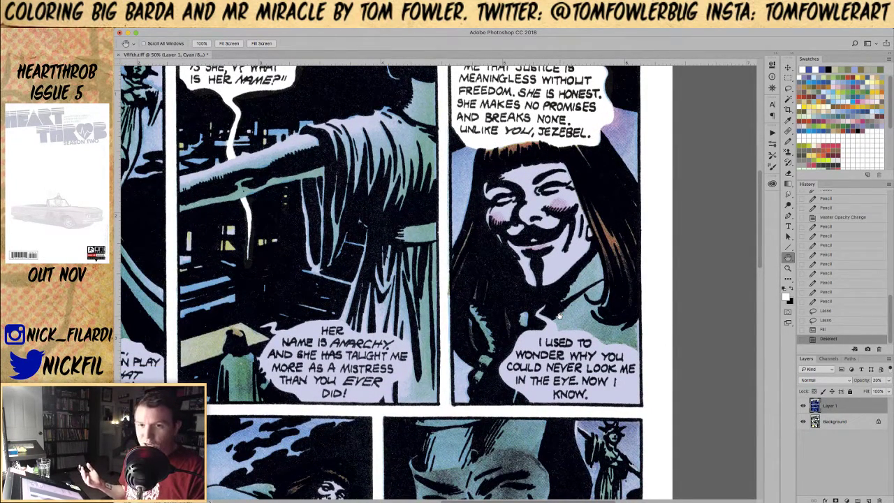
drag(605, 390, 553, 356)
key(l)
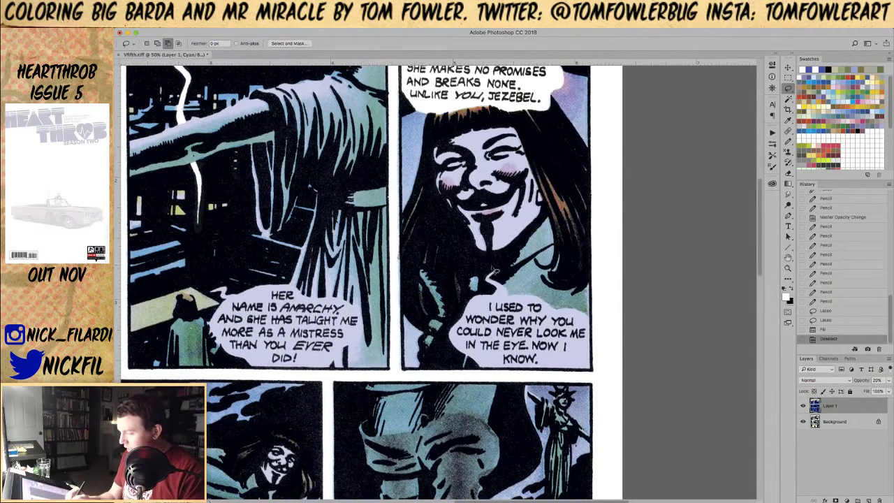
mouse_move(488, 283)
mouse_down()
mouse_move(450, 334)
mouse_move(456, 355)
mouse_move(503, 387)
mouse_move(483, 372)
mouse_move(594, 368)
mouse_move(595, 375)
mouse_move(593, 323)
mouse_up()
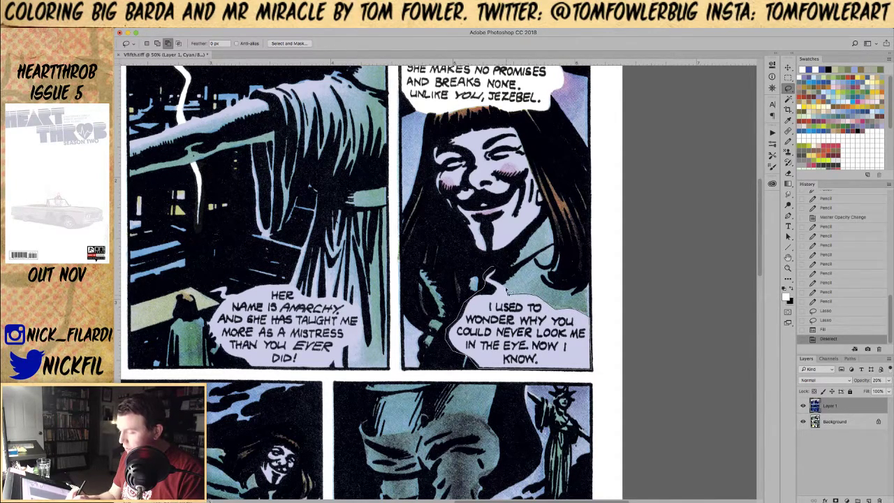
mouse_move(500, 283)
mouse_down()
mouse_move(493, 271)
mouse_move(573, 230)
mouse_move(718, 280)
mouse_up()
key(alt+BackSpace)
key(space)
drag(572, 371, 589, 377)
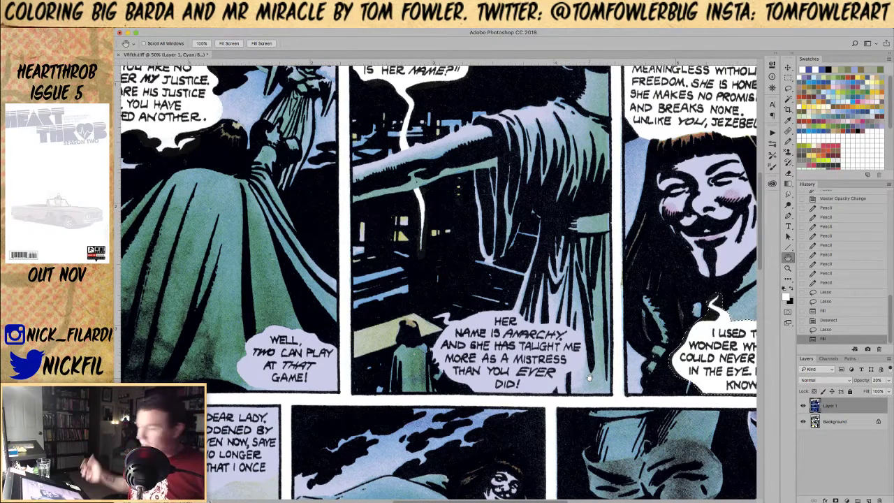
key(ctrl+d)
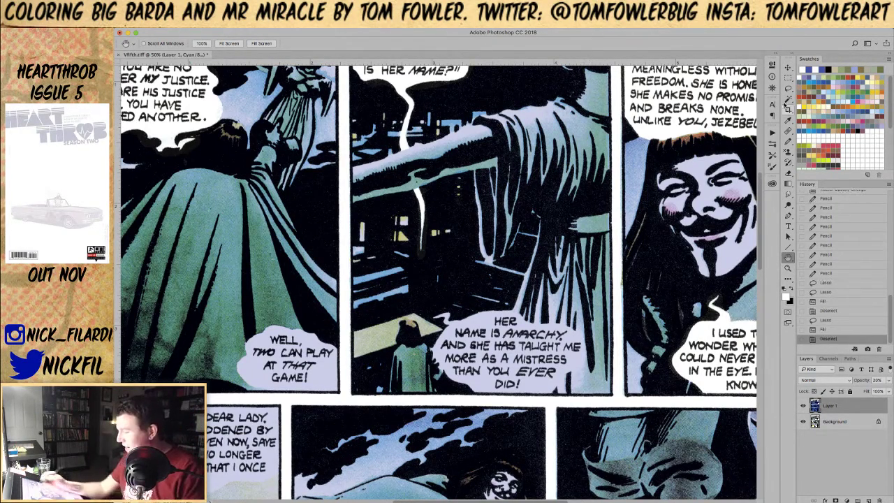
Step: Paint the tail of the second panel's "HER NAME IS ANARCHY" balloon white, then lasso its body, fill it with white and deselect
click(788, 141)
mouse_move(436, 311)
mouse_down()
mouse_move(448, 321)
mouse_move(468, 314)
mouse_up()
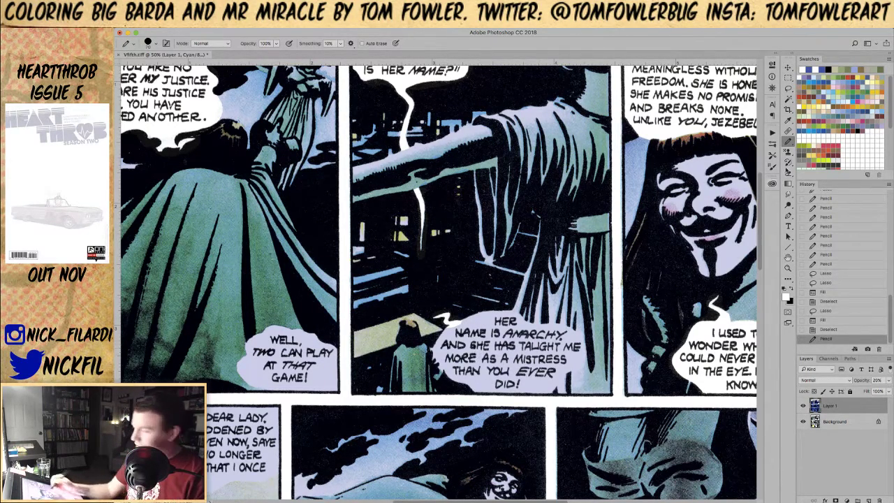
click(788, 88)
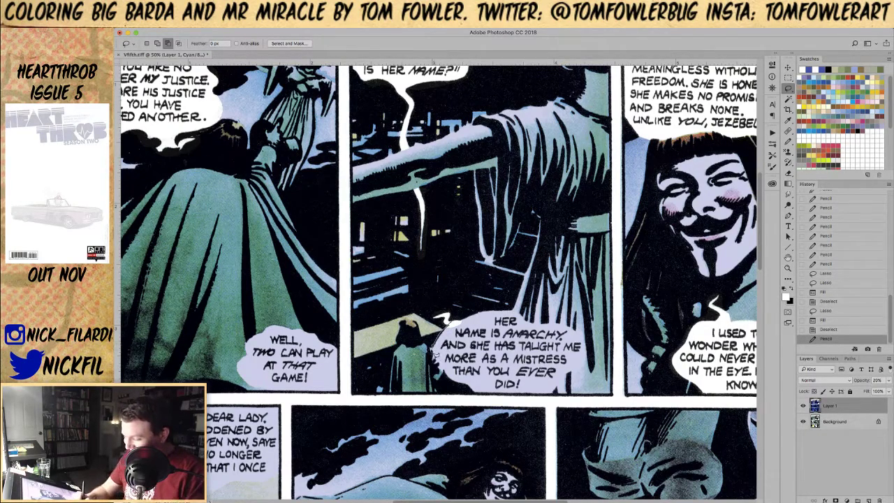
mouse_move(452, 386)
mouse_down()
mouse_move(493, 313)
mouse_move(456, 321)
mouse_move(450, 383)
mouse_up()
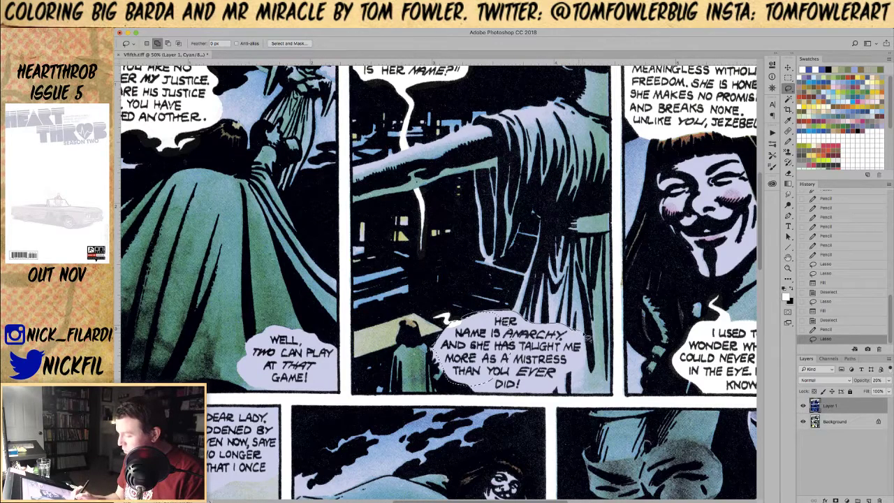
mouse_move(549, 387)
mouse_down()
mouse_move(477, 393)
mouse_move(470, 384)
mouse_up()
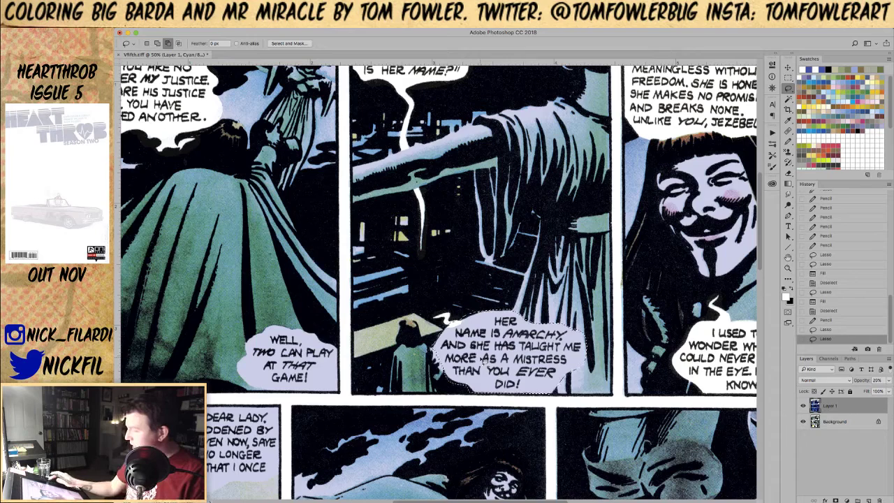
key(alt+BackSpace)
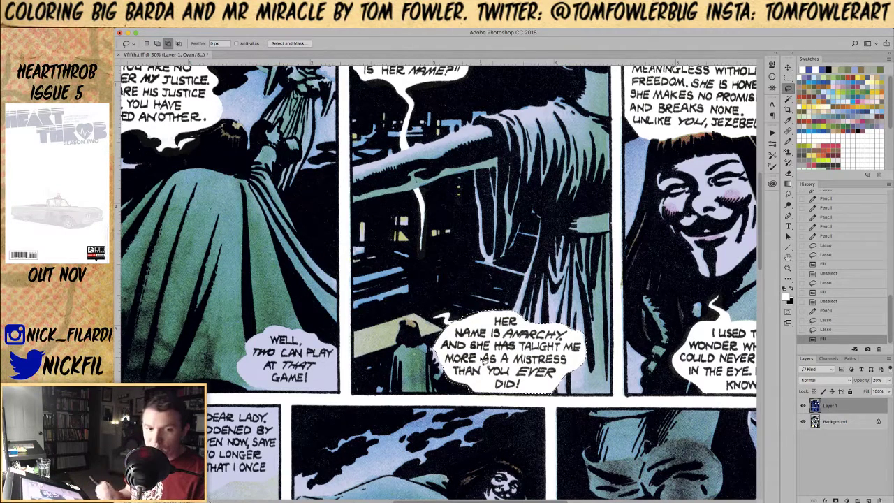
key(ctrl+d)
click(788, 258)
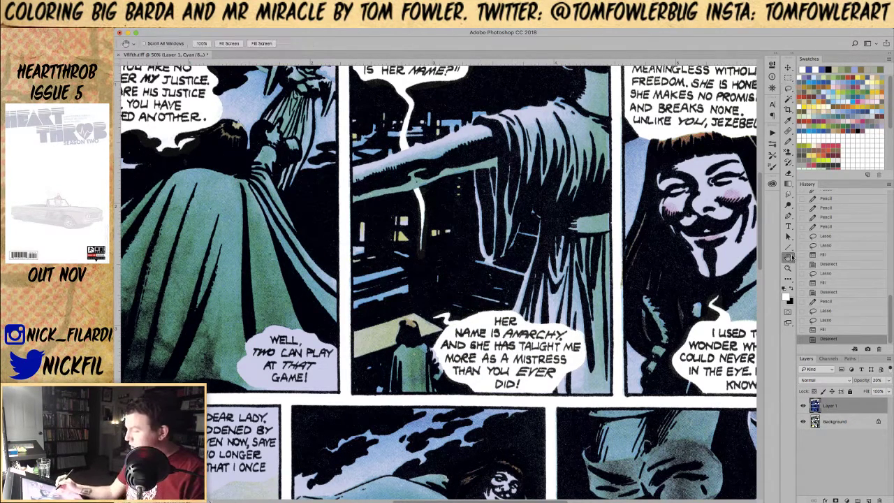
Step: Lasso the first panel's "WELL, TWO CAN PLAY AT THAT GAME!" balloon, fill it with white and deselect
drag(335, 369, 495, 352)
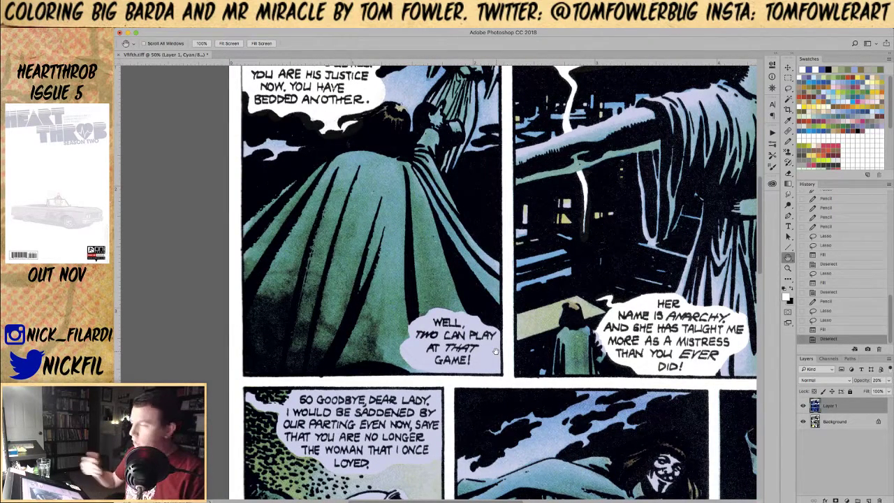
key(l)
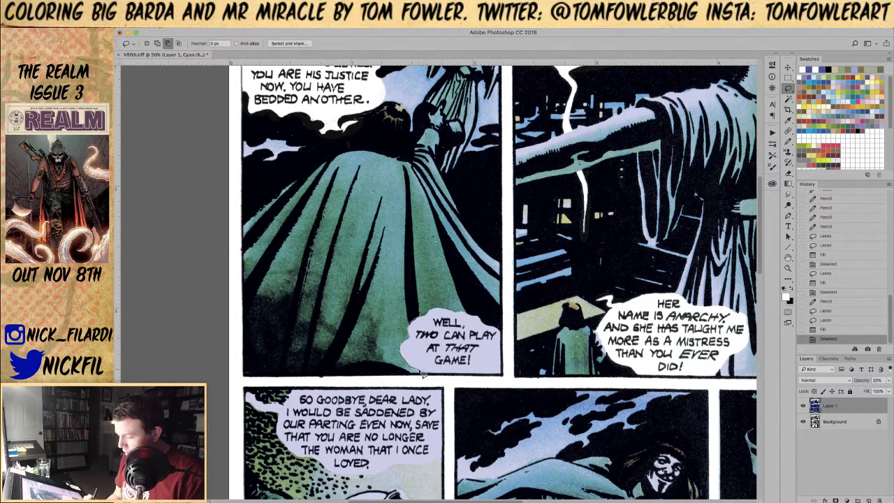
mouse_move(431, 378)
mouse_down()
mouse_move(510, 383)
mouse_move(507, 334)
mouse_move(477, 312)
mouse_up()
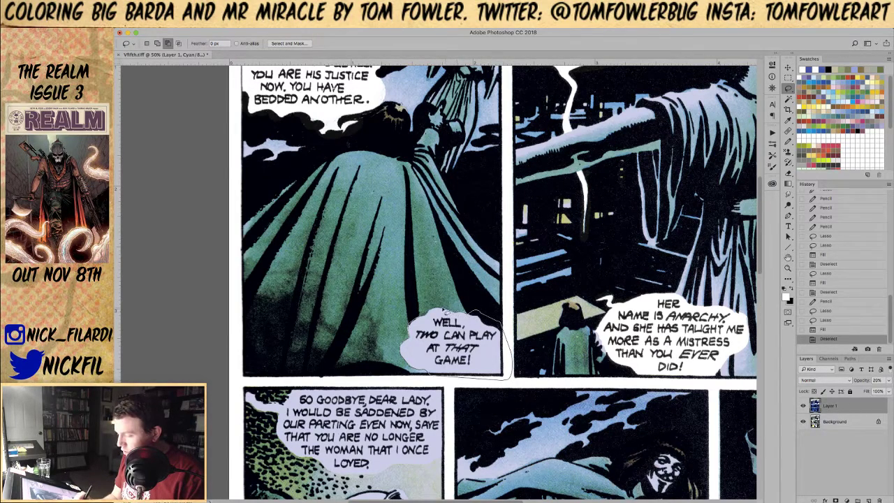
drag(423, 319, 411, 327)
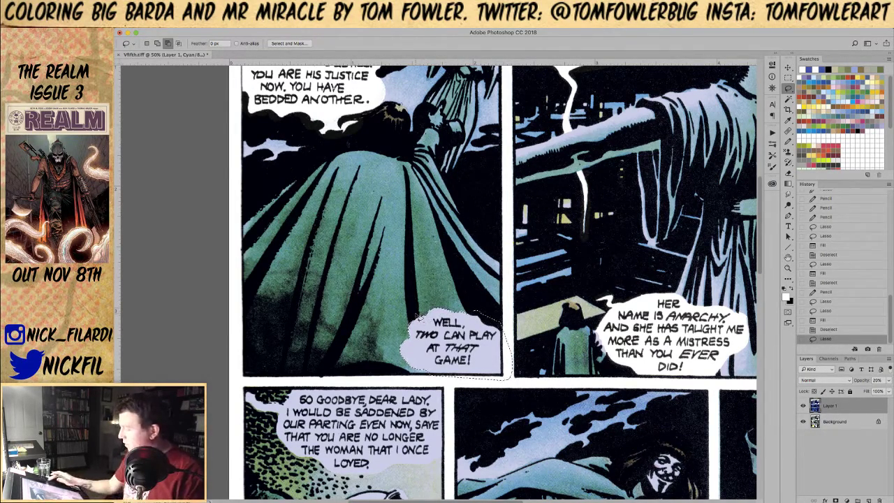
key(alt+BackSpace)
key(ctrl+d)
Step: Lasso the fourth panel's "SO GOODBYE, DEAR LADY" balloon with its tail, refine the selection, fill it with white and deselect
click(788, 258)
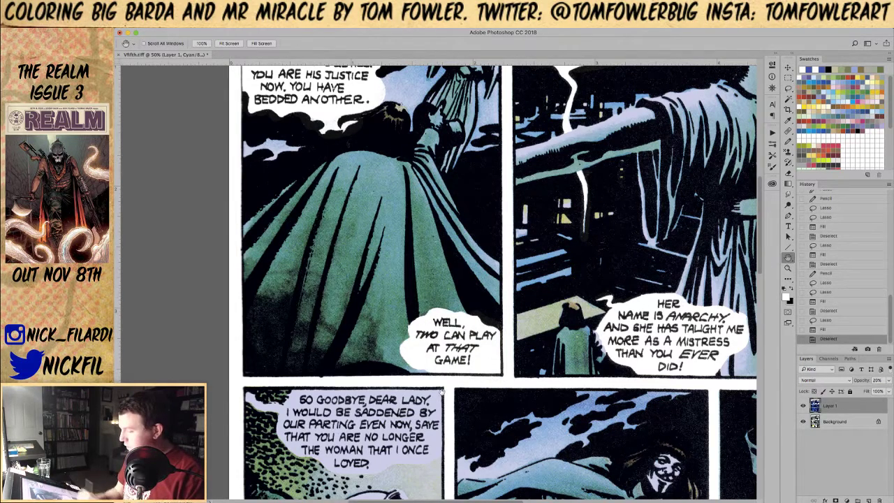
drag(531, 336, 636, 151)
click(788, 89)
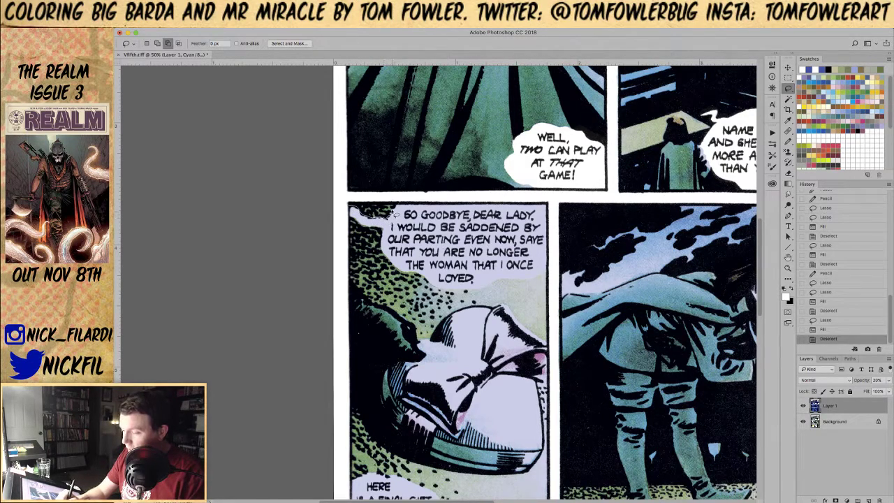
mouse_move(395, 201)
mouse_down()
mouse_move(535, 187)
mouse_move(550, 199)
mouse_move(554, 272)
mouse_up()
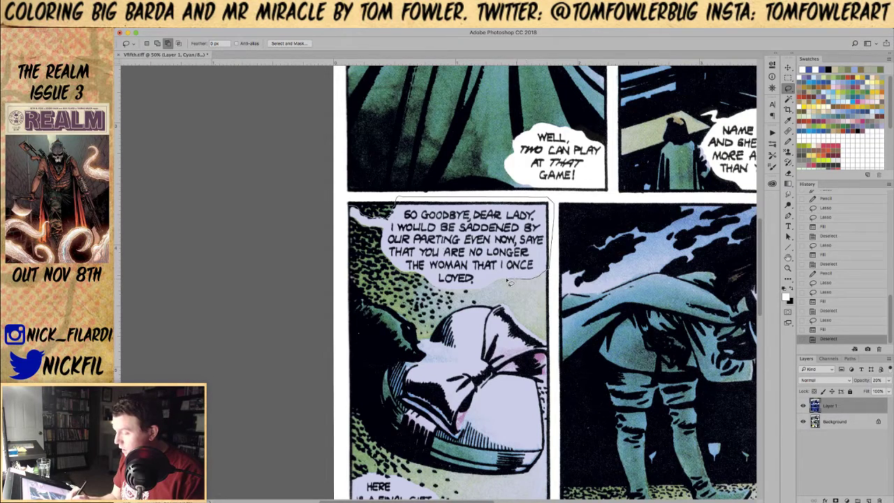
mouse_move(441, 278)
mouse_down()
mouse_move(403, 258)
mouse_move(388, 227)
mouse_move(366, 233)
mouse_move(339, 195)
mouse_up()
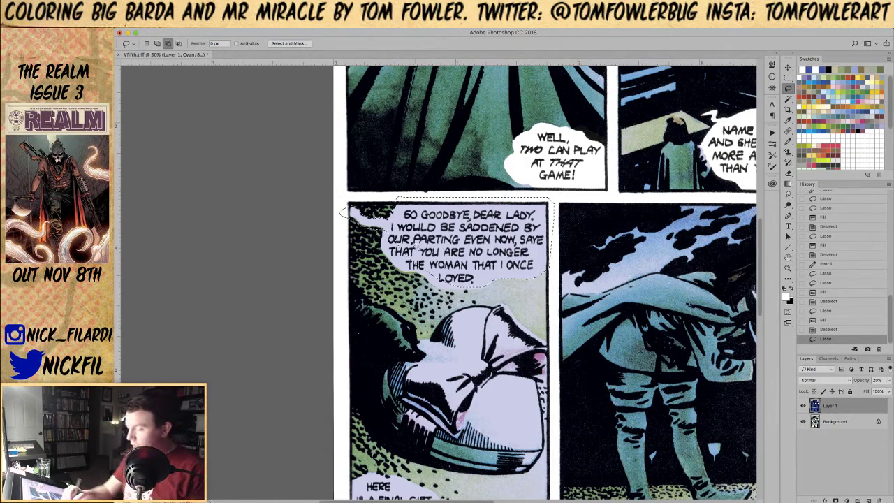
mouse_move(365, 229)
mouse_down()
mouse_move(412, 254)
mouse_move(397, 263)
mouse_move(410, 277)
mouse_move(412, 253)
mouse_move(415, 266)
mouse_up()
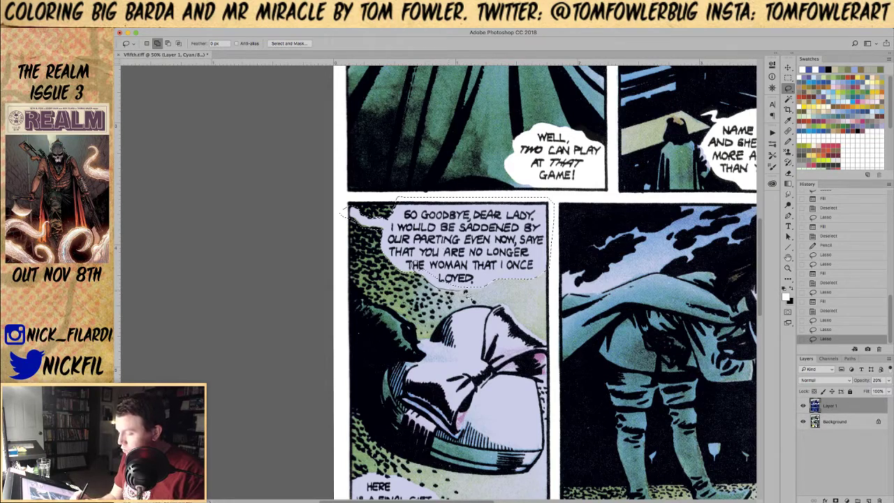
drag(488, 285, 487, 256)
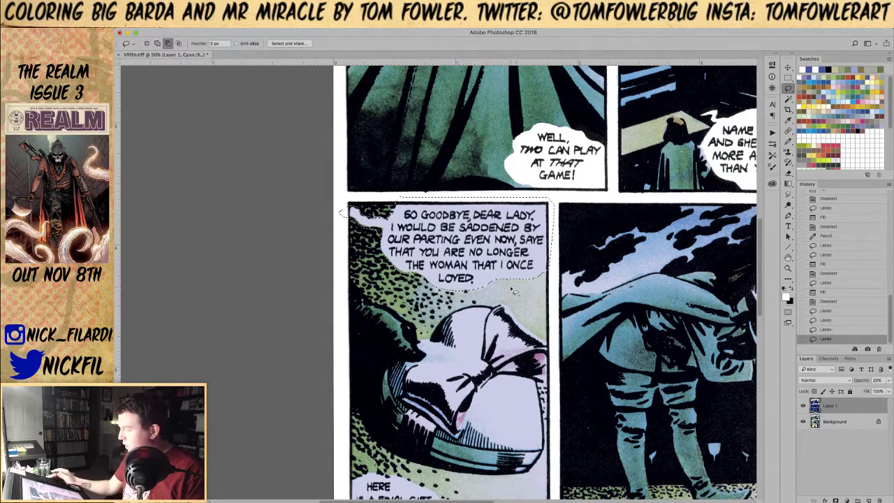
key(alt+BackSpace)
key(ctrl+d)
Step: Paint the fourth panel's "HERE IS A FINAL GIFT" balloon white out to its edges with the Pencil
key(h)
mouse_move(622, 365)
mouse_down()
mouse_move(590, 265)
mouse_move(643, 211)
mouse_up()
click(788, 140)
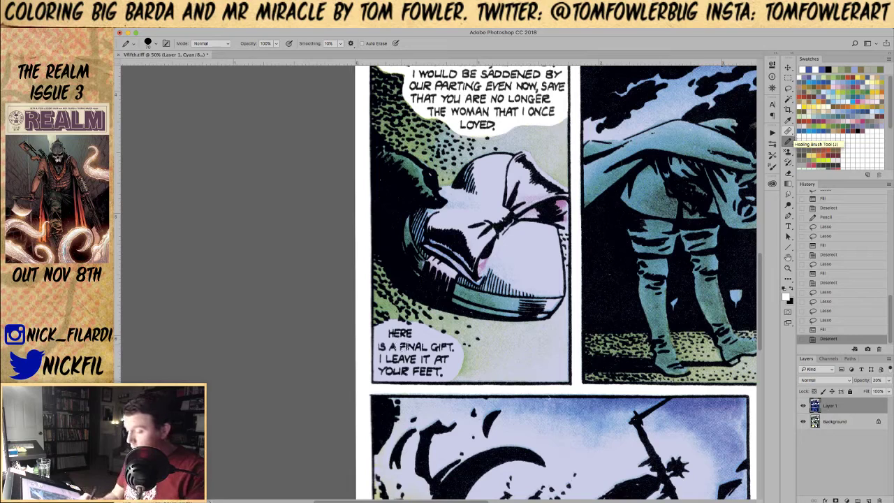
mouse_move(386, 331)
mouse_down()
mouse_move(376, 357)
mouse_move(383, 375)
mouse_move(433, 372)
mouse_move(412, 332)
mouse_move(437, 373)
mouse_move(376, 371)
mouse_move(444, 377)
mouse_up()
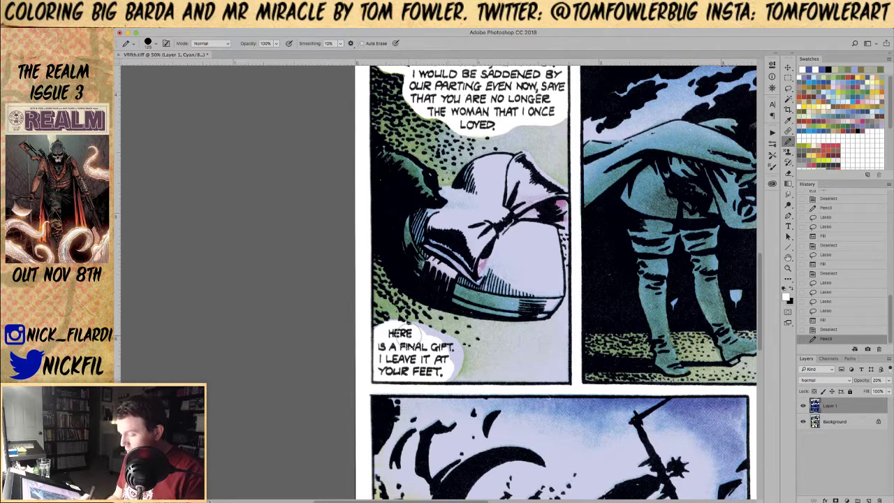
mouse_move(420, 329)
mouse_down()
mouse_move(429, 332)
mouse_move(368, 334)
mouse_up()
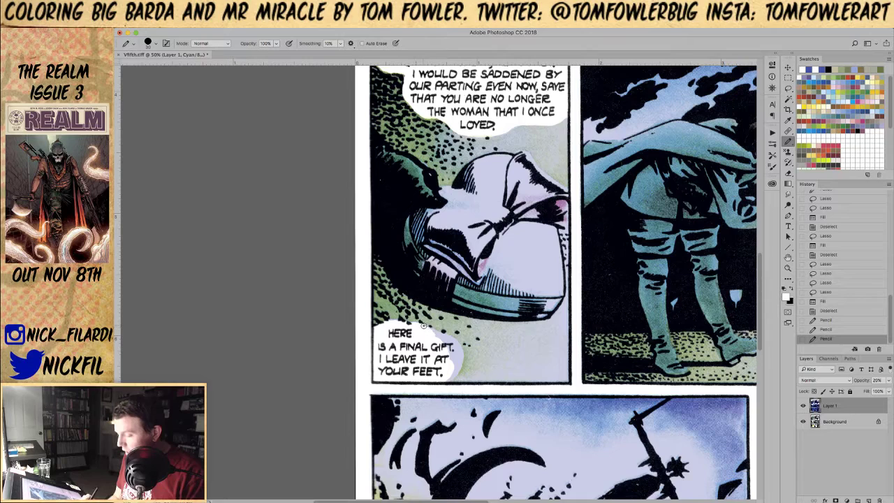
mouse_move(448, 347)
mouse_down()
mouse_move(459, 367)
mouse_move(447, 378)
mouse_move(443, 371)
mouse_up()
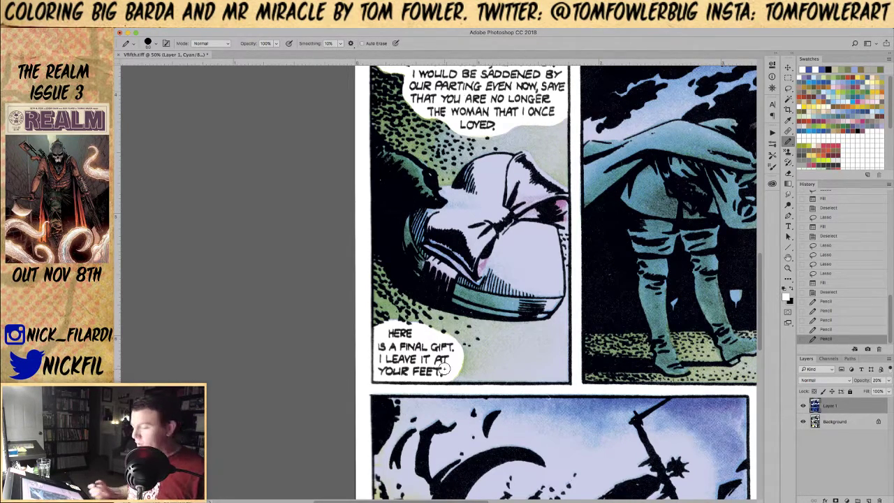
Step: Paint the last panel's "THE FLAMES OF FREEDOM" balloon white along its scalloped edge and interior with the Pencil
key(space)
drag(747, 292, 430, 371)
drag(603, 414, 389, 419)
drag(626, 315, 688, 169)
mouse_move(582, 423)
mouse_down()
mouse_move(617, 253)
mouse_move(565, 355)
mouse_up()
mouse_move(568, 281)
mouse_down()
mouse_move(592, 273)
mouse_move(594, 290)
mouse_up()
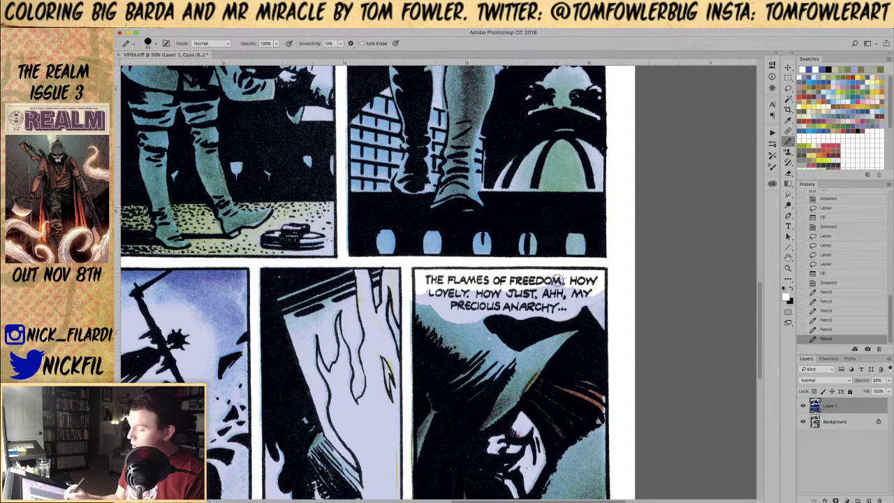
mouse_move(592, 285)
mouse_down()
mouse_move(609, 277)
mouse_move(600, 294)
mouse_move(545, 306)
mouse_move(574, 308)
mouse_move(565, 319)
mouse_move(557, 303)
mouse_up()
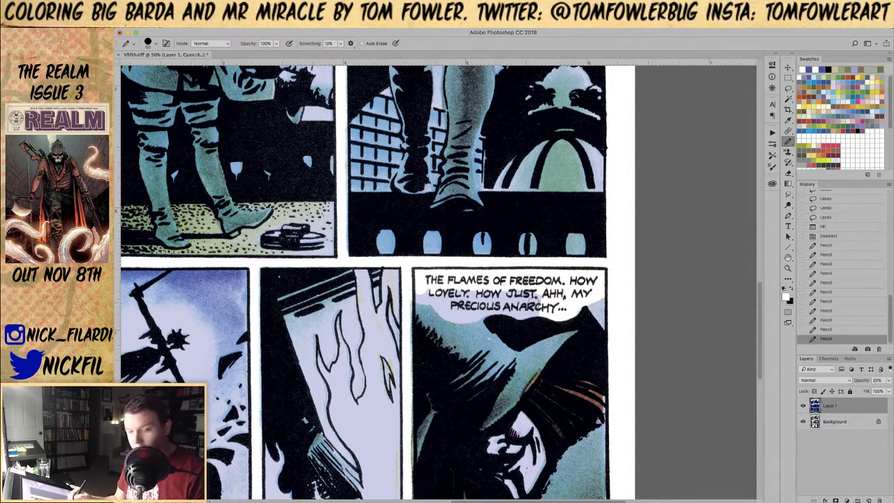
mouse_move(500, 297)
mouse_down()
mouse_move(426, 283)
mouse_move(427, 301)
mouse_move(442, 297)
mouse_move(432, 302)
mouse_move(462, 318)
mouse_move(444, 299)
mouse_move(469, 317)
mouse_move(538, 316)
mouse_up()
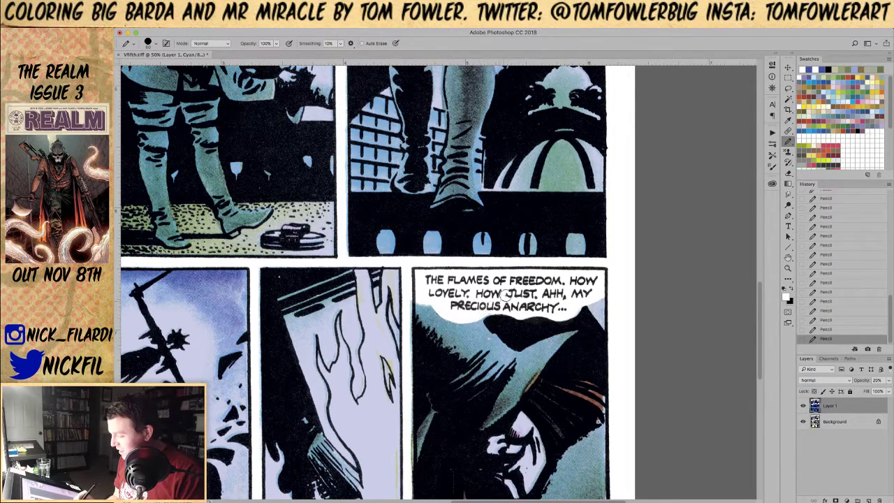
Step: Paint the upper edge of the last panel's "O BEAUTY" balloon white, then lasso the rest, fill it with white and deselect
click(788, 257)
drag(543, 395, 538, 260)
drag(565, 383, 559, 335)
click(789, 140)
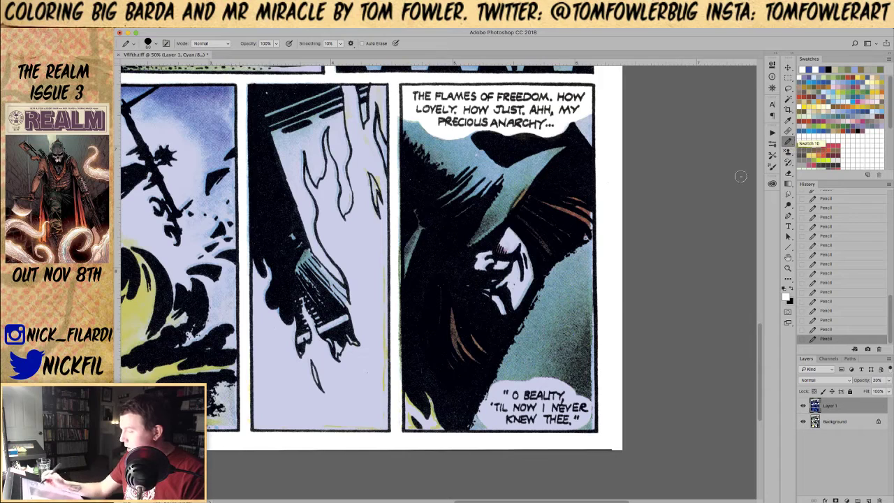
mouse_move(511, 386)
mouse_down()
mouse_move(495, 391)
mouse_move(569, 386)
mouse_up()
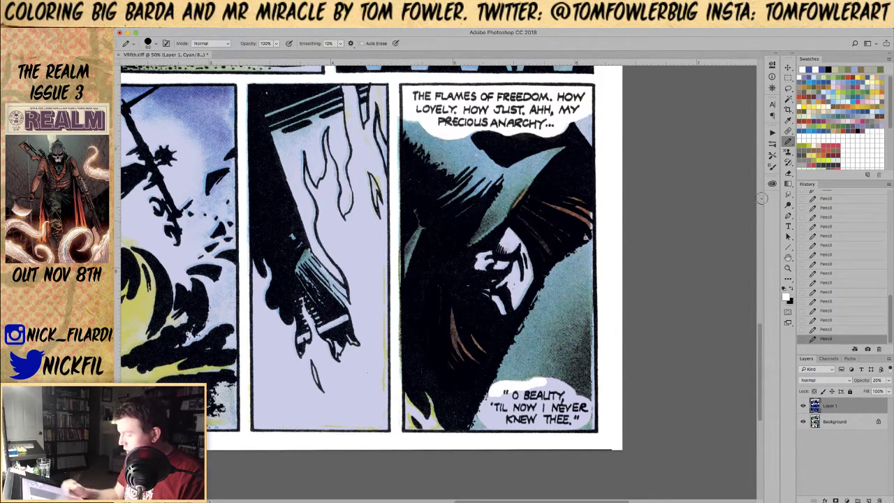
key(l)
mouse_move(505, 389)
mouse_down()
mouse_move(482, 409)
mouse_move(489, 438)
mouse_move(607, 442)
mouse_move(610, 402)
mouse_move(599, 431)
mouse_move(569, 440)
mouse_move(591, 429)
mouse_move(595, 412)
mouse_move(583, 391)
mouse_move(550, 379)
mouse_move(494, 380)
mouse_up()
key(alt+BackSpace)
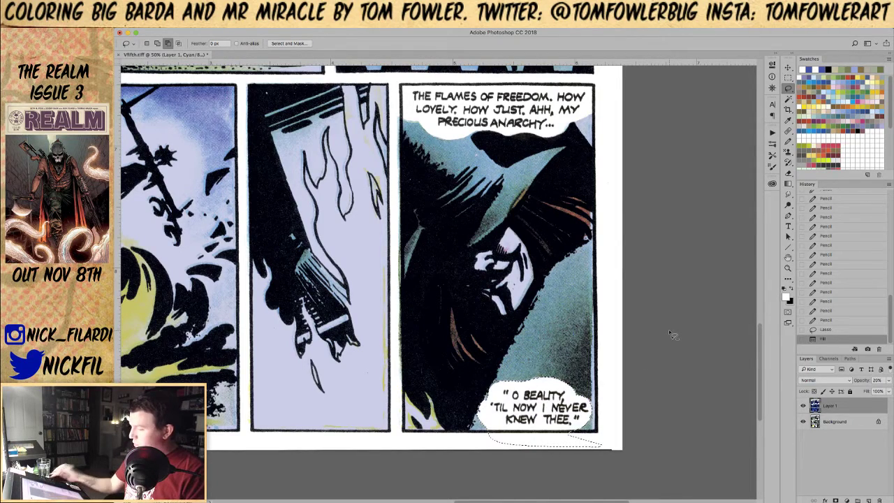
key(h)
drag(412, 404, 591, 395)
drag(357, 329, 558, 405)
drag(584, 183, 549, 385)
key(super+d)
Step: Hide the Background layer and set Layer 1's opacity to 100%
key(z)
alt+click(624, 372)
alt+click(623, 373)
alt+click(624, 372)
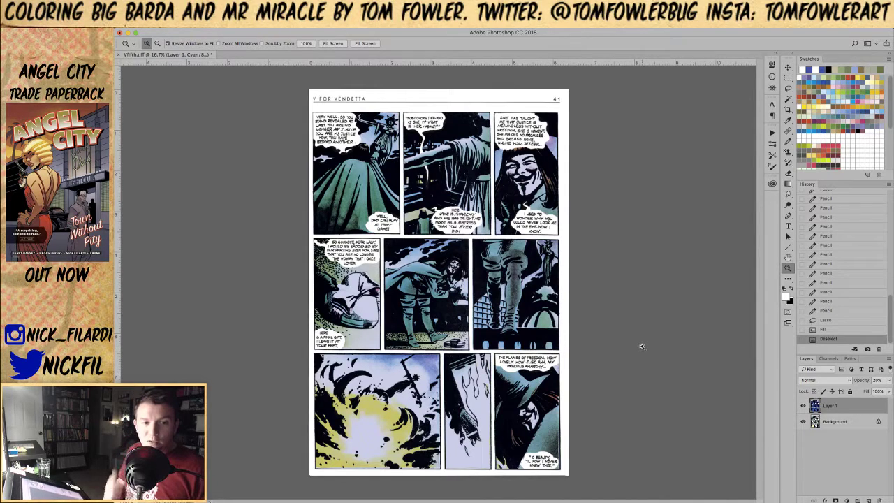
click(821, 420)
click(831, 405)
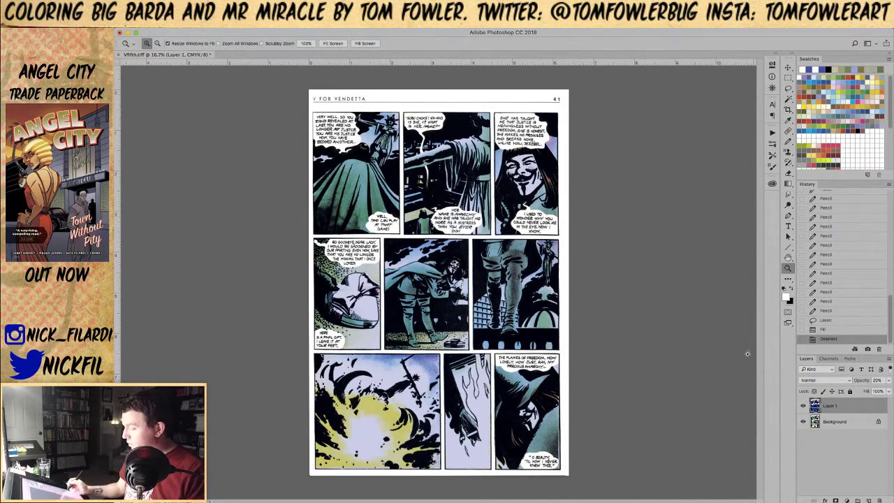
click(804, 422)
click(888, 381)
drag(858, 392, 886, 392)
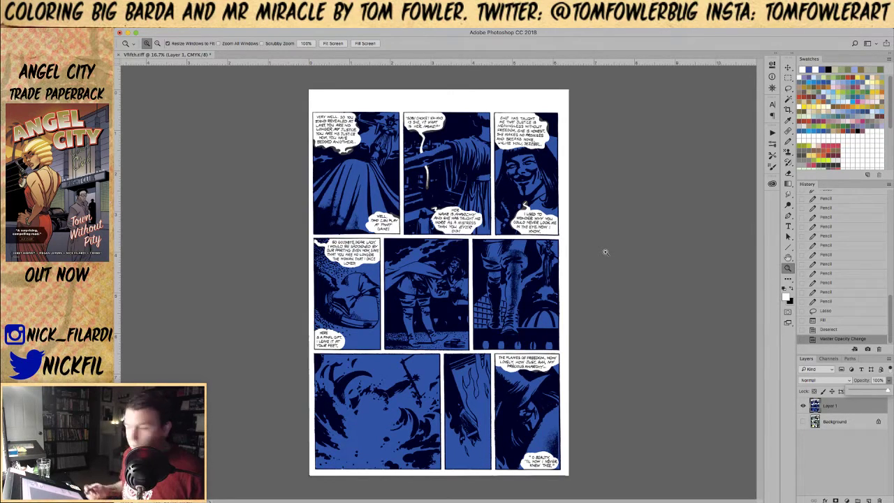
Step: Try selecting the second panel's blue base with the Magic Wand, then clear the selection
click(457, 210)
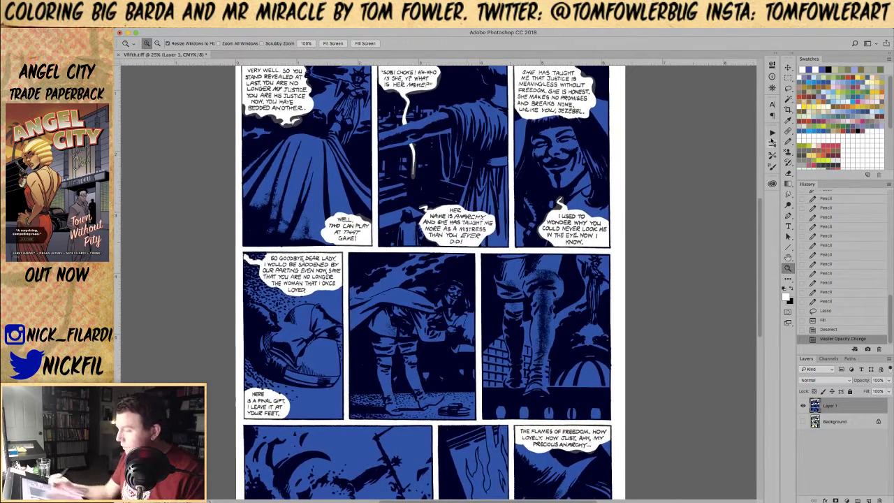
key(w)
click(472, 163)
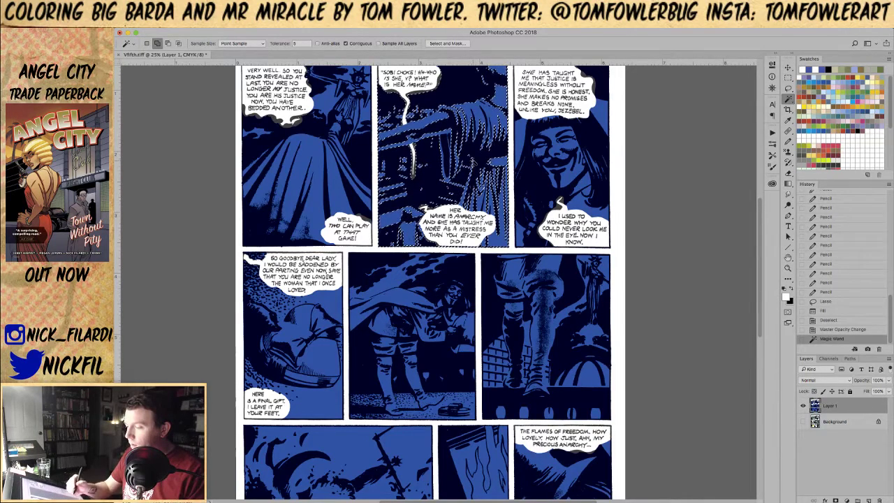
key(super+d)
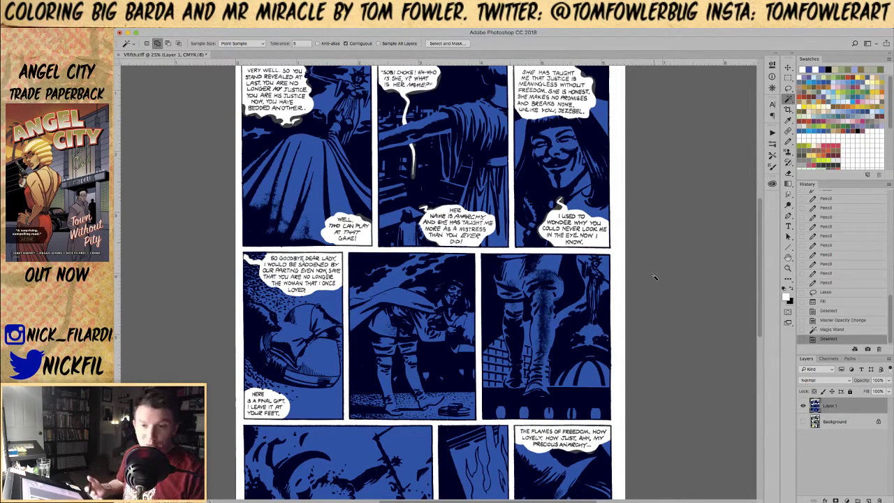
Step: Check that only Layer 1's Cyan, Magenta and Yellow channels are active for editing, with the Black channel kept visible
click(824, 358)
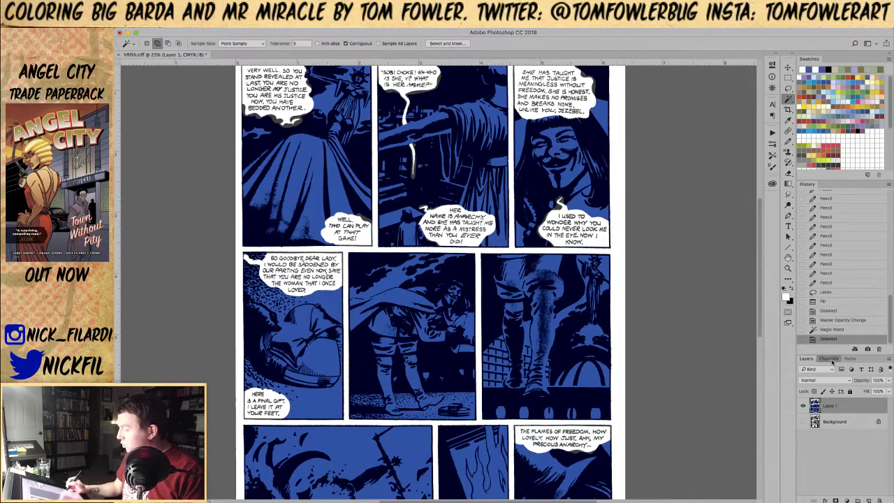
click(802, 432)
click(802, 432)
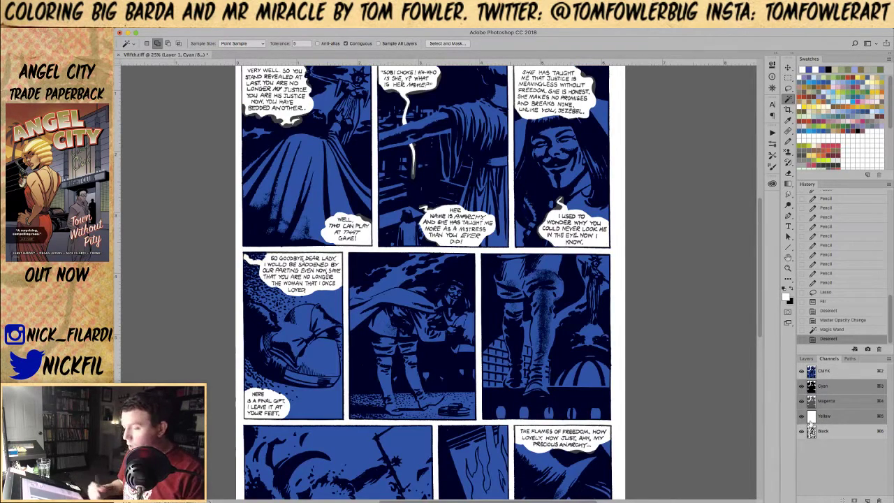
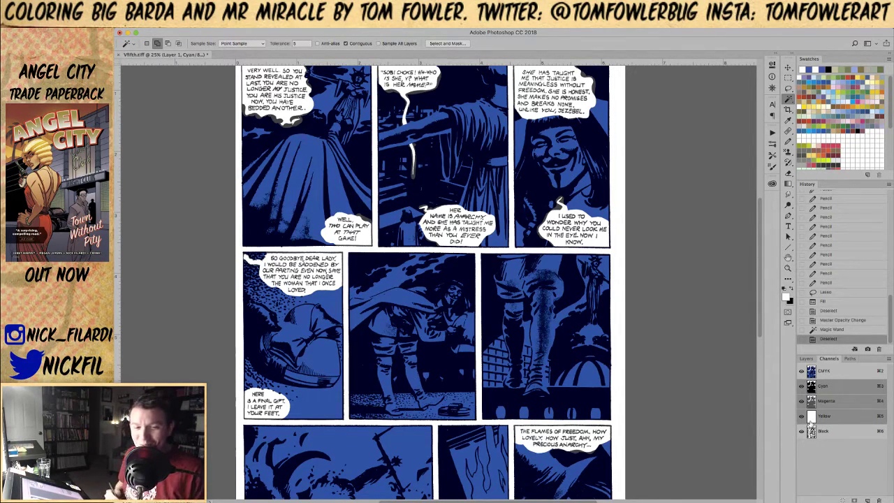
Step: Select the blue base across all panels with the Magic Wand, with Contiguous turned off
click(786, 260)
drag(428, 194, 498, 307)
key(w)
click(394, 259)
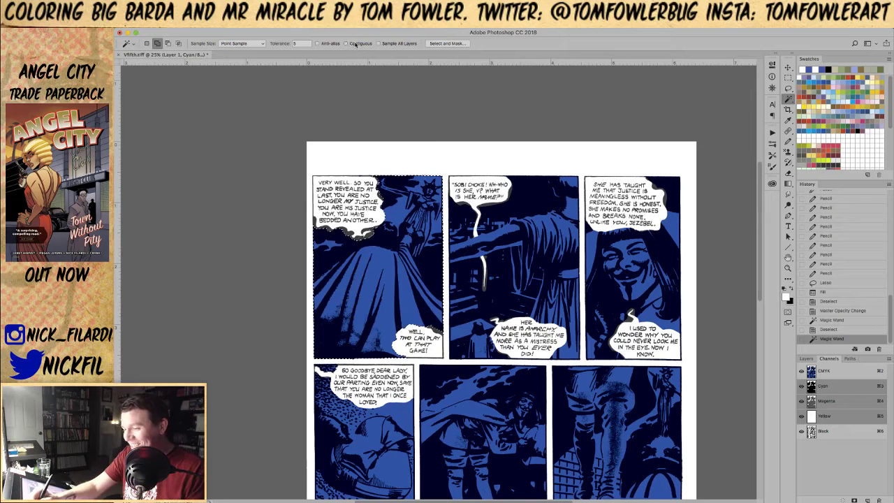
click(396, 279)
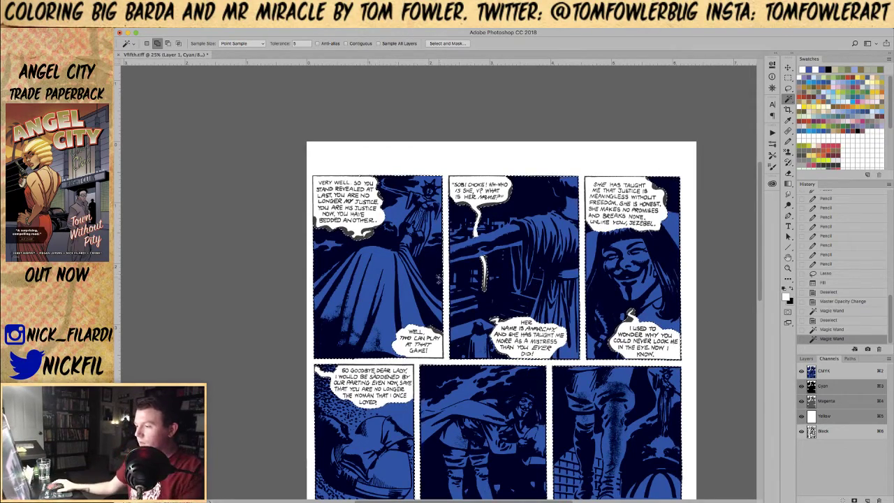
Step: Fill the selected base areas of all panels with the muted slate-blue swatch
scroll(398, 289, down, 5)
scroll(398, 289, right, 5)
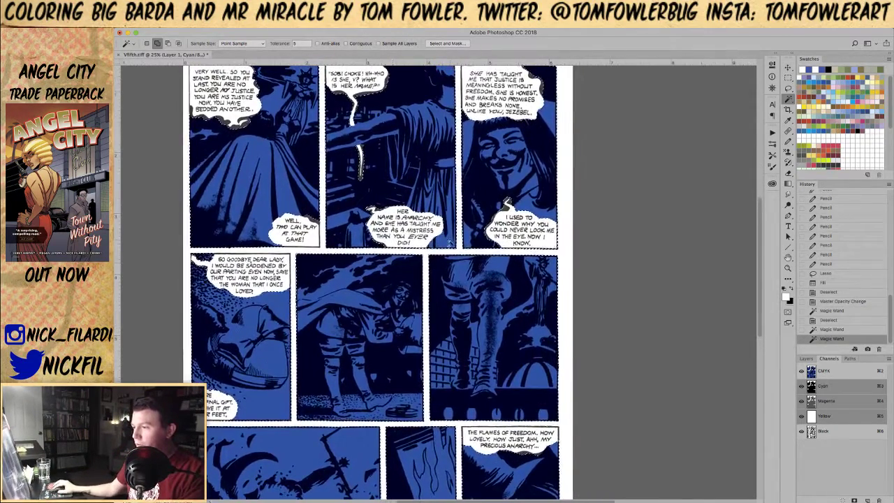
click(804, 81)
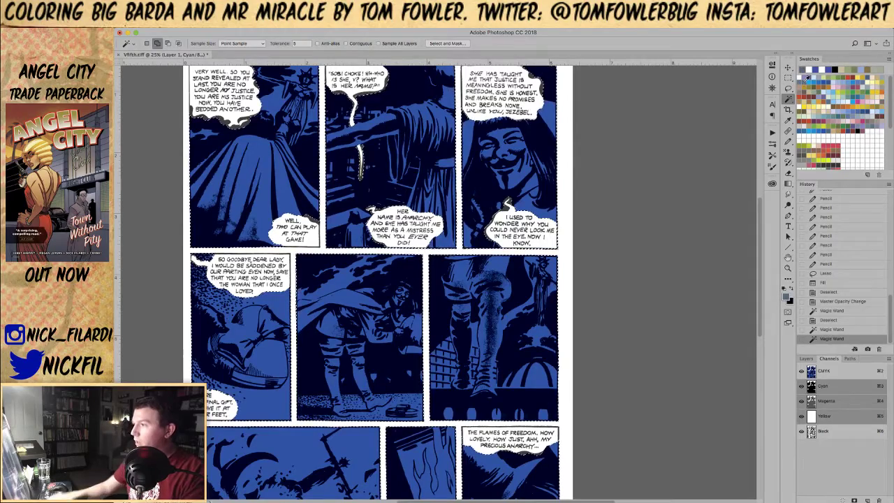
key(alt+BackSpace)
key(z)
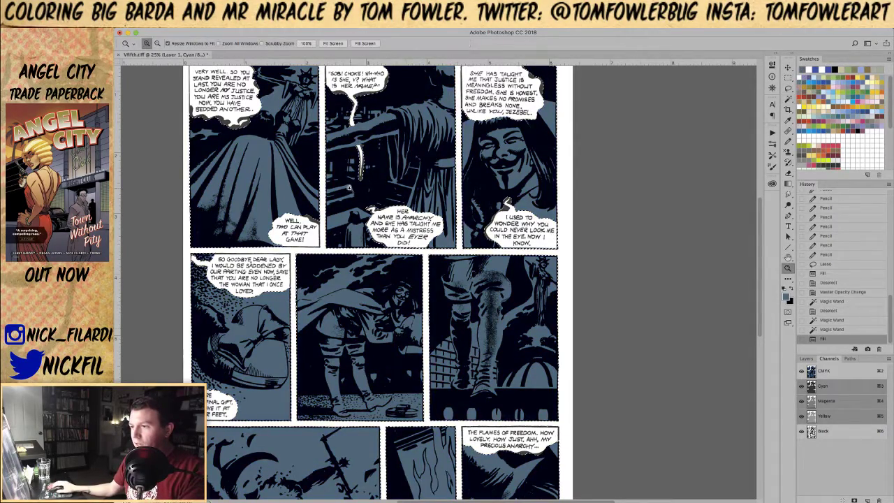
click(293, 223)
drag(293, 222, 367, 284)
click(366, 235)
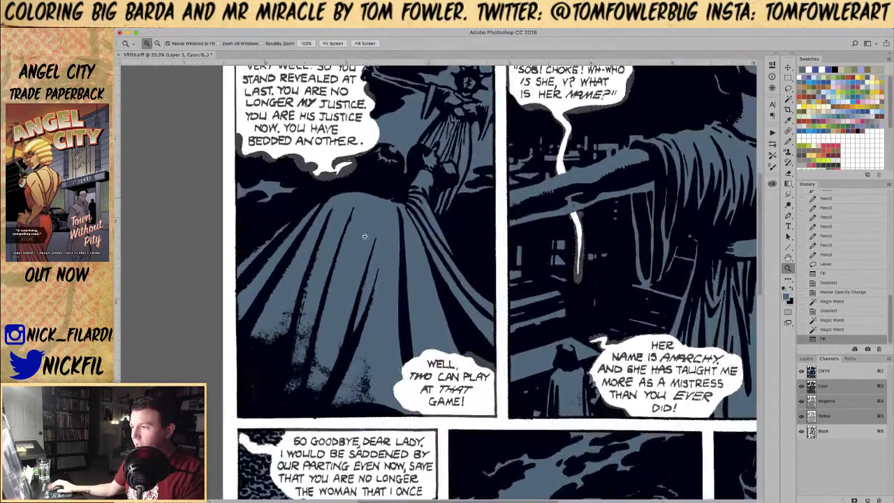
Step: Subtract the cloaked figure's head and the upper part of the cape in the first panel from the selection with the Lasso
key(l)
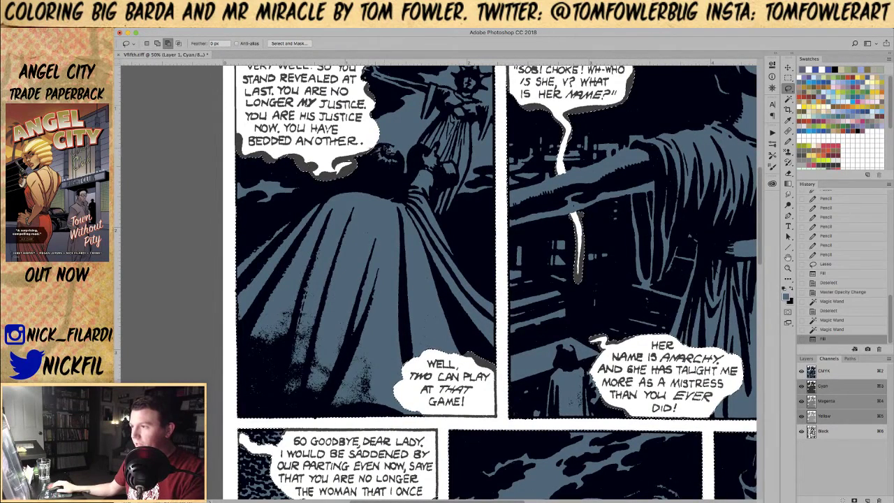
mouse_move(397, 210)
mouse_down()
mouse_move(363, 291)
mouse_move(227, 302)
mouse_move(246, 257)
mouse_up()
drag(343, 167, 380, 154)
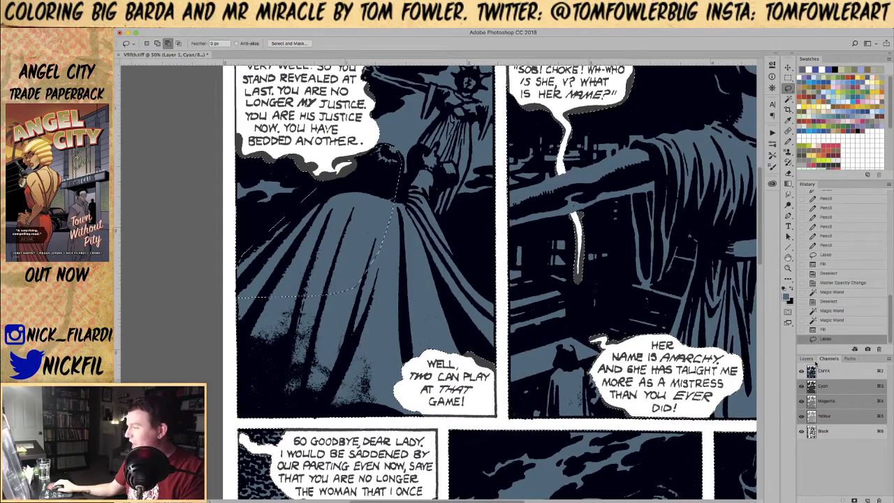
Step: Hide Layer 1 to examine the original page's colours across the panels, and show the layer again
click(806, 358)
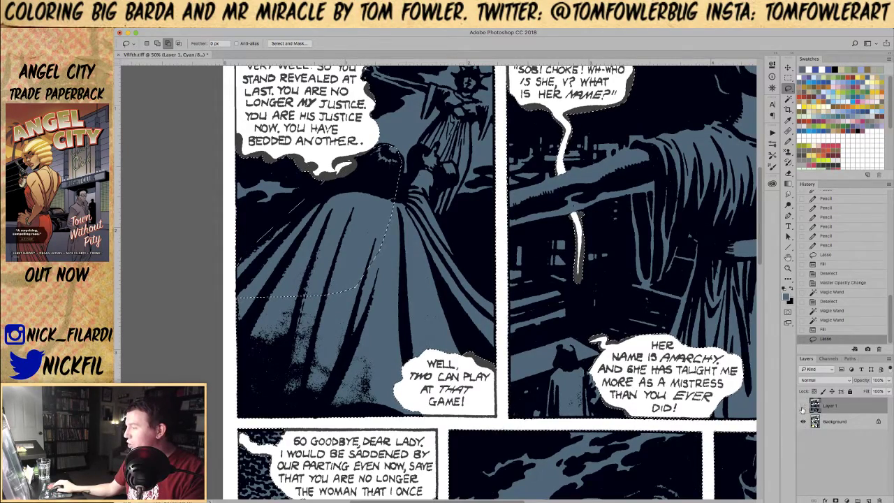
click(802, 406)
scroll(583, 374, down, 10)
scroll(584, 373, right, 5)
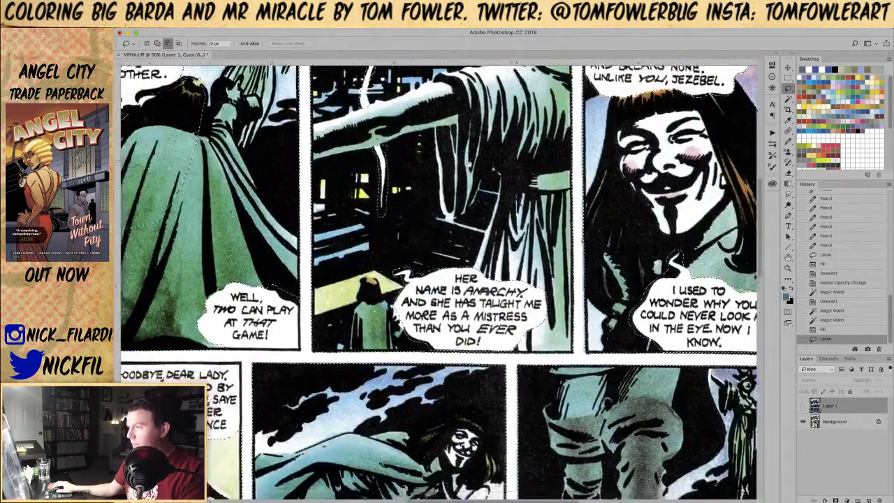
scroll(486, 266, down, 10)
scroll(487, 266, right, 4)
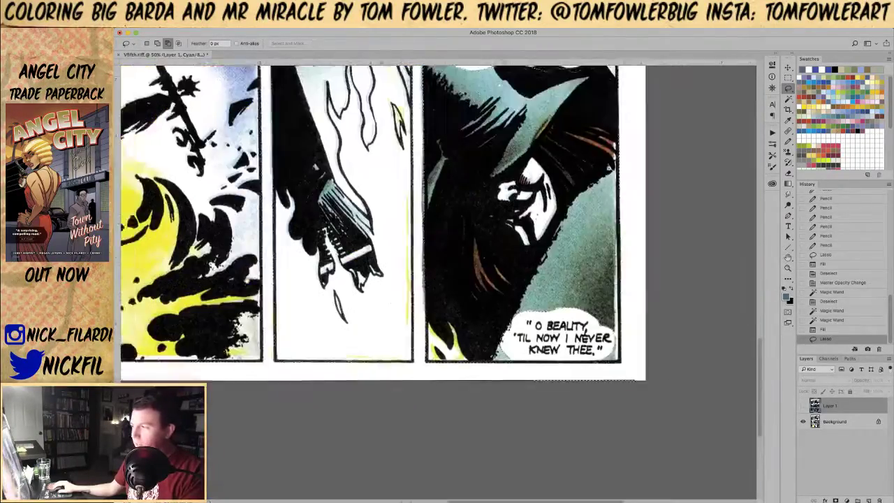
drag(372, 304, 359, 314)
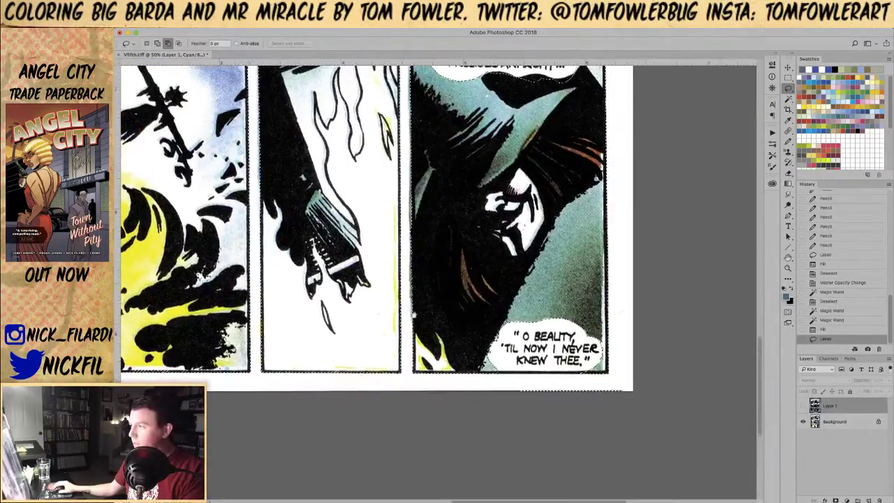
click(803, 406)
scroll(416, 299, up, 15)
scroll(416, 299, left, 5)
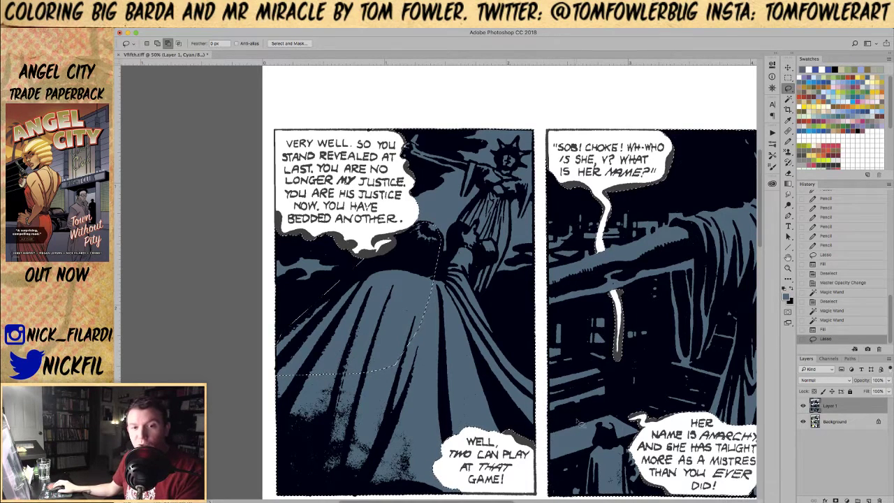
Step: Subtract the figure's raised arm and the remaining parts of the cape in the first panel from the selection
drag(503, 366, 490, 347)
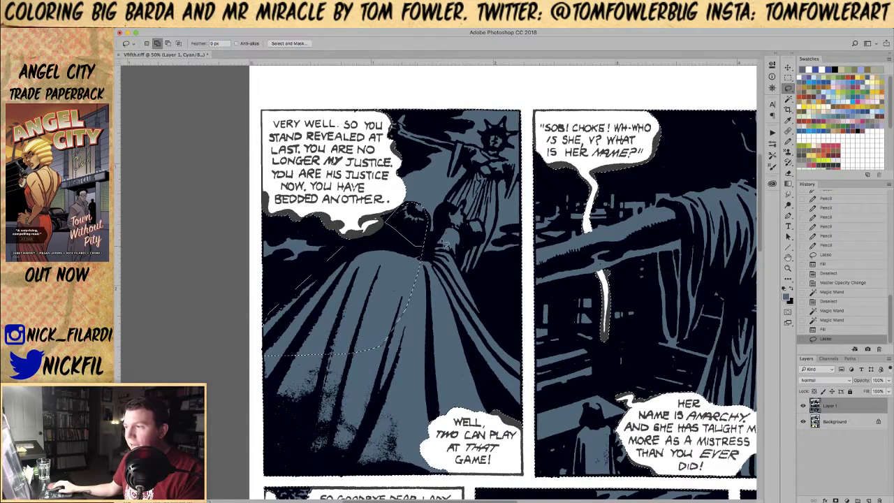
drag(440, 239, 439, 242)
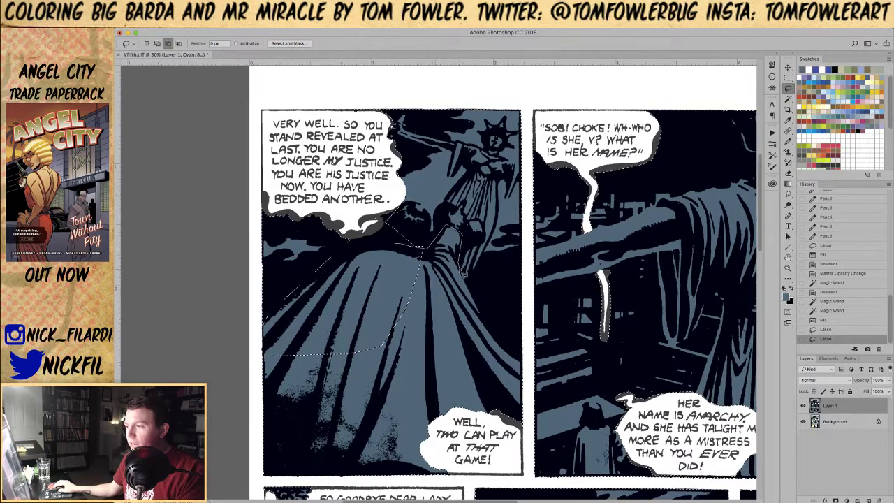
drag(491, 326, 527, 373)
mouse_move(528, 445)
mouse_down()
mouse_move(289, 395)
mouse_move(317, 329)
mouse_move(349, 300)
mouse_move(346, 291)
mouse_up()
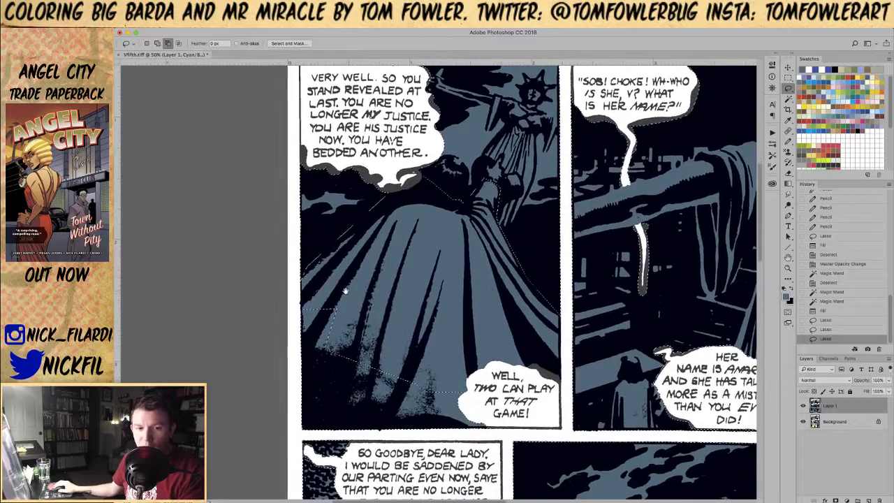
scroll(329, 301, right, 3)
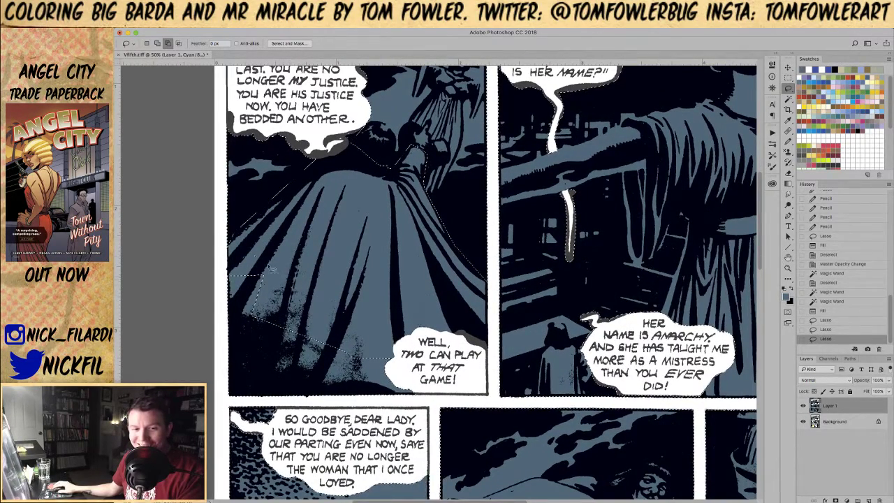
mouse_move(279, 271)
mouse_down()
mouse_move(204, 383)
mouse_move(246, 407)
mouse_move(273, 377)
mouse_move(279, 280)
mouse_move(335, 257)
mouse_move(348, 330)
mouse_up()
Step: Subtract the masked figure's cloak and shoulders, below the face in the third panel, from the selection
scroll(244, 282, right, 10)
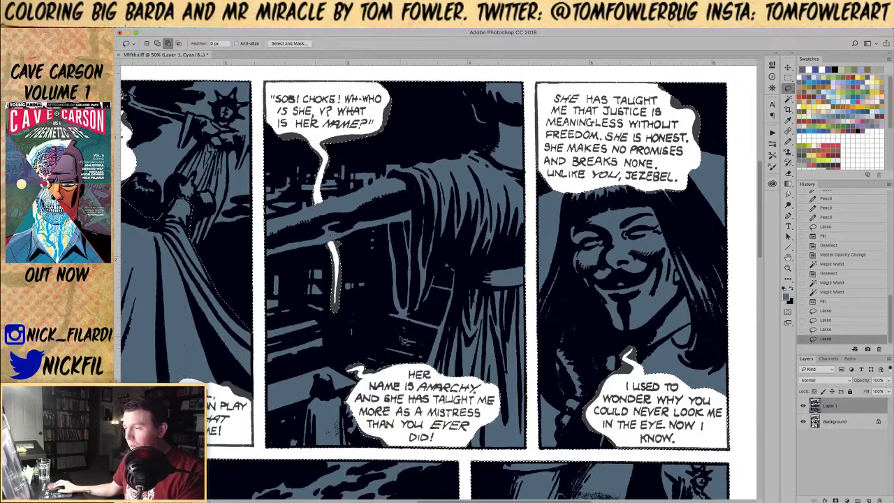
scroll(419, 328, right, 6)
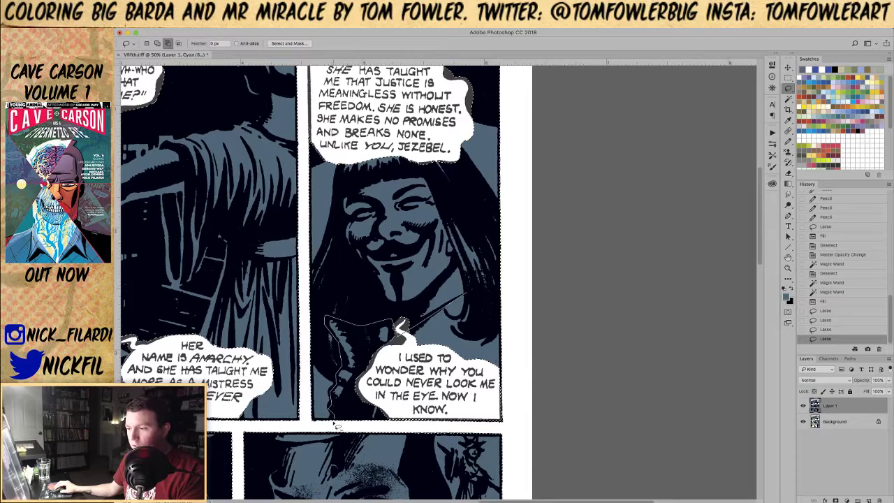
mouse_move(537, 433)
mouse_down()
mouse_move(558, 343)
mouse_move(515, 291)
mouse_move(474, 301)
mouse_up()
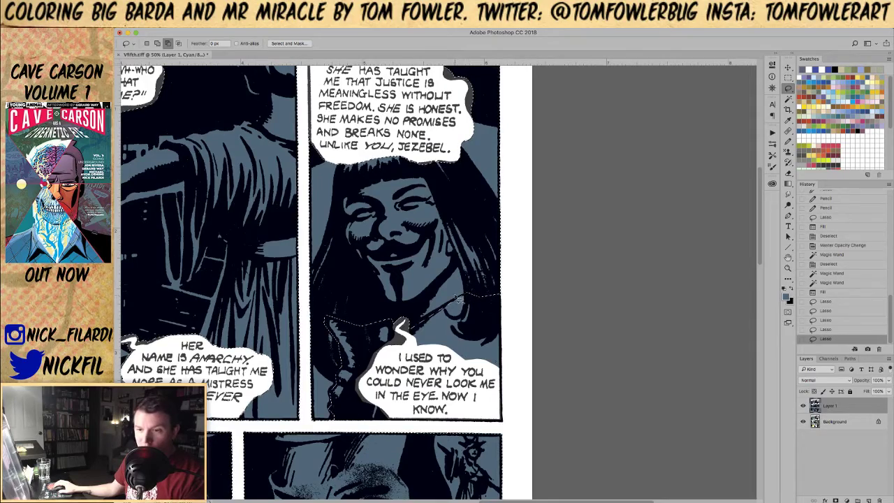
Step: Subtract the bending figure's cape and upper body in the second row's middle panel from the selection
drag(422, 461, 790, 202)
drag(521, 375, 416, 269)
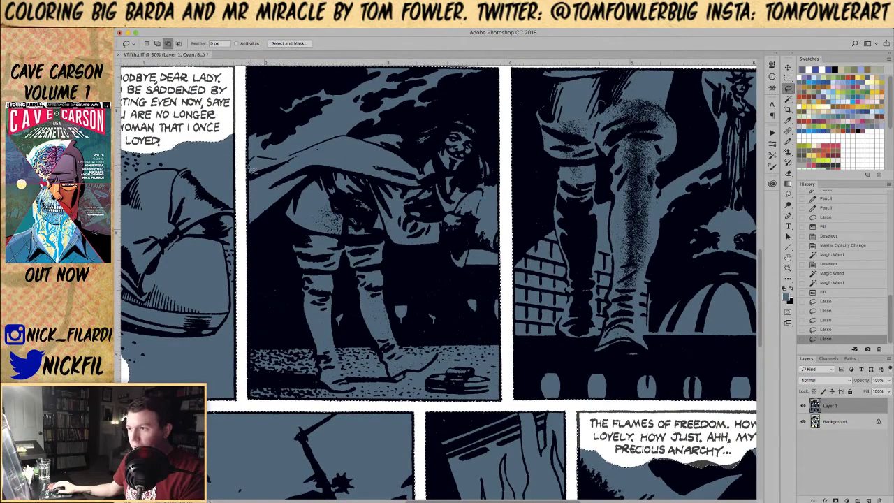
mouse_move(248, 159)
mouse_down()
mouse_move(290, 163)
mouse_move(345, 131)
mouse_move(340, 140)
mouse_move(380, 149)
mouse_move(400, 133)
mouse_up()
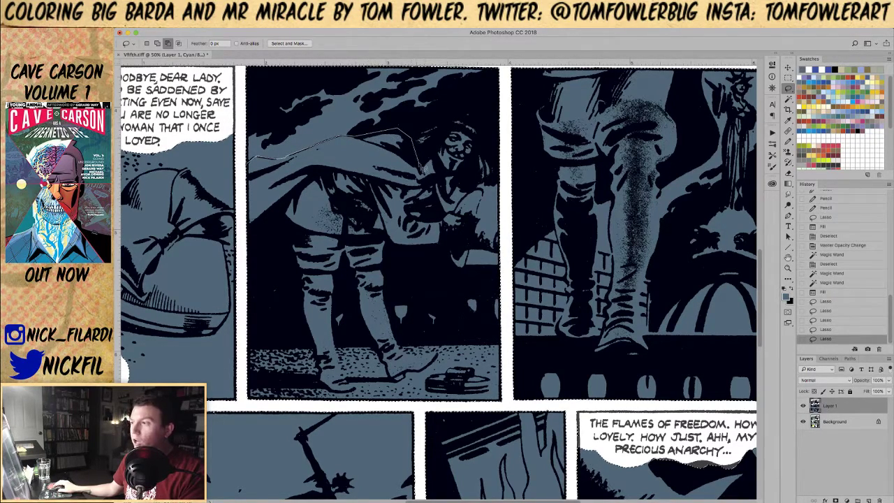
drag(440, 157, 447, 180)
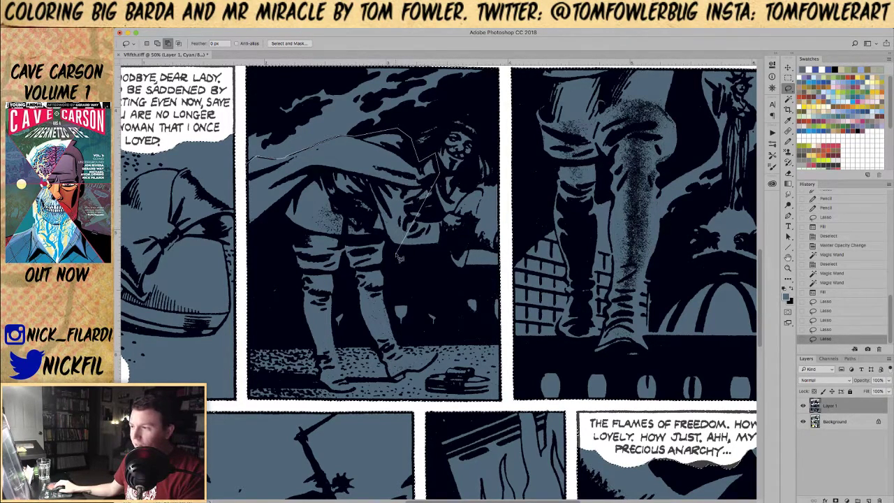
drag(244, 280, 246, 159)
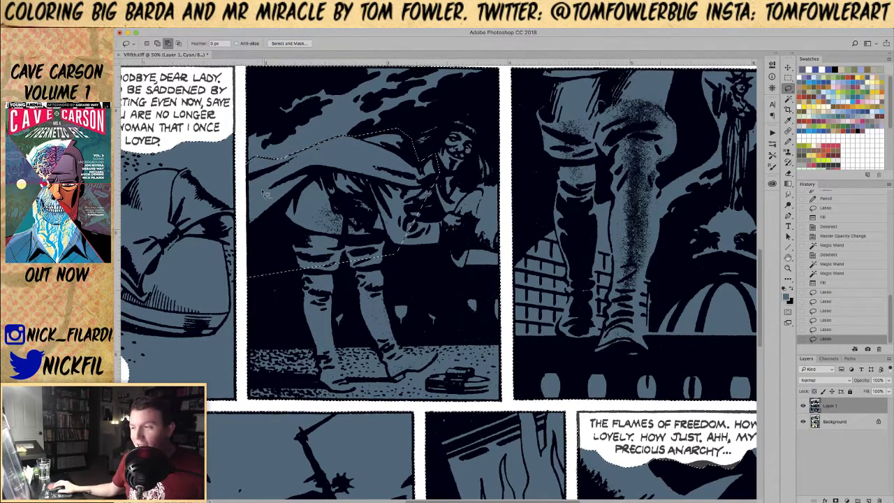
Step: Subtract the bending figure's legs and boots in the second row's middle panel from the selection
mouse_move(287, 252)
mouse_down()
mouse_move(311, 374)
mouse_move(311, 344)
mouse_move(422, 339)
mouse_move(339, 347)
mouse_up()
drag(337, 315, 348, 302)
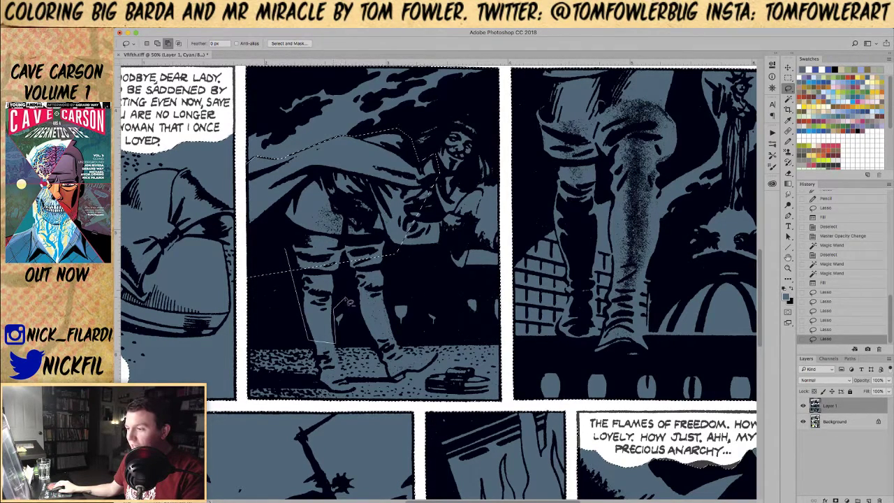
mouse_move(382, 359)
mouse_down()
mouse_move(418, 334)
mouse_move(405, 333)
mouse_move(407, 342)
mouse_move(392, 302)
mouse_move(398, 252)
mouse_move(361, 229)
mouse_up()
drag(375, 303, 410, 225)
drag(371, 264, 385, 316)
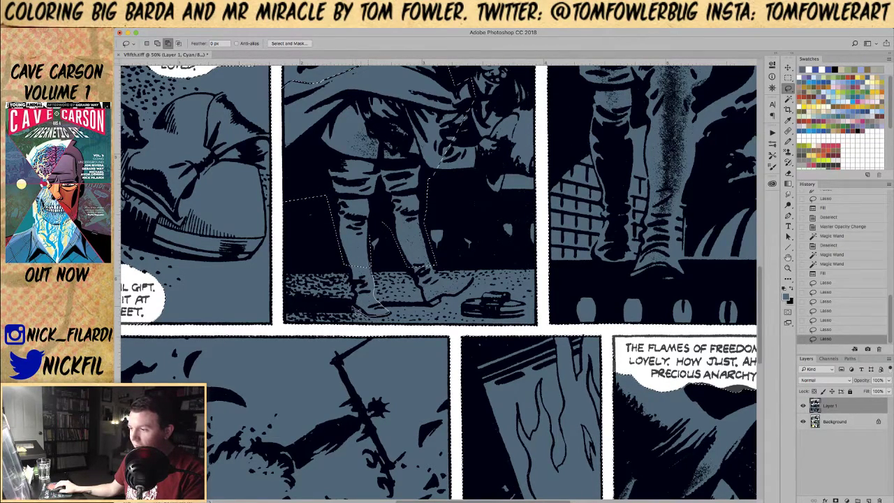
Step: Subtract the bending figure's lower legs and boots from the selection with the Lasso in the middle row's centre panel
alt+click(354, 285)
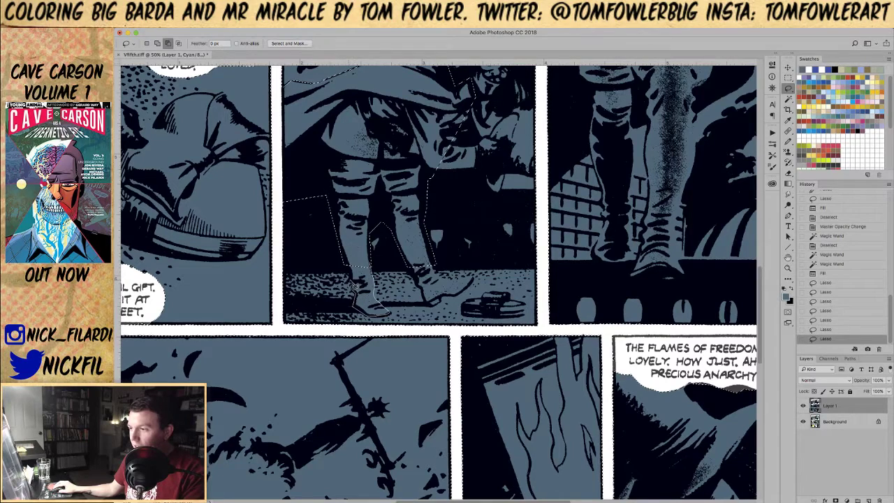
alt+click(352, 257)
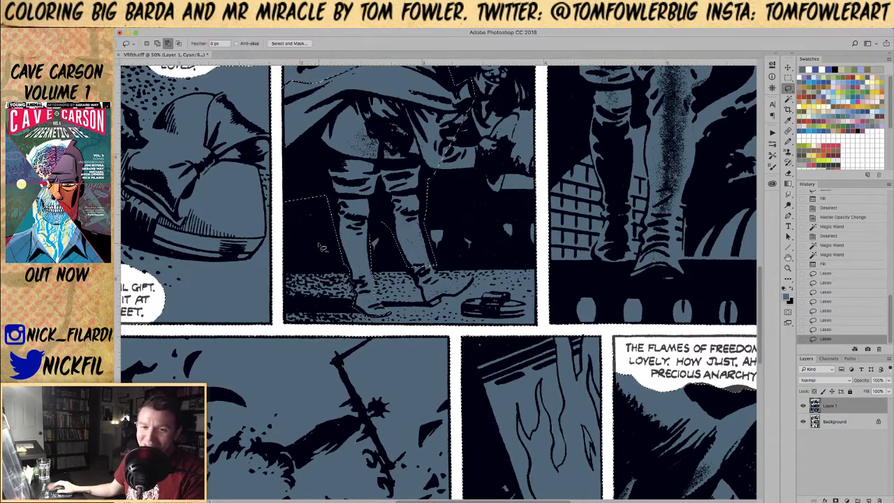
drag(425, 259, 345, 229)
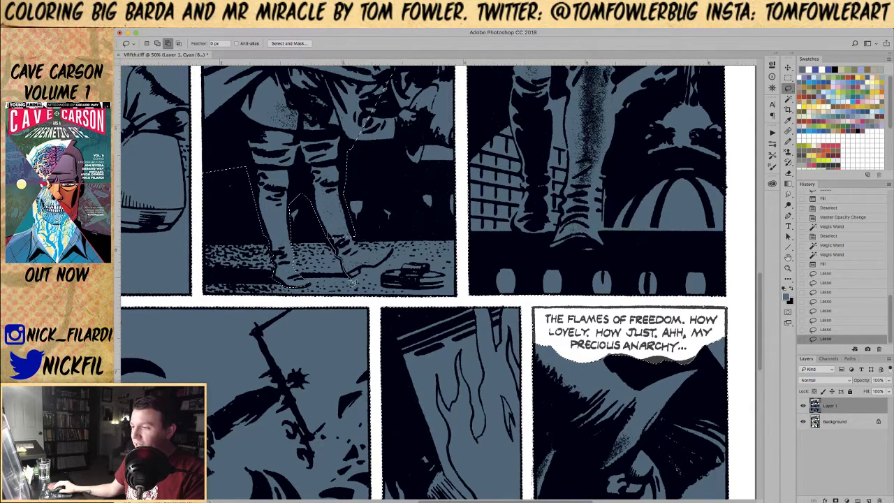
drag(367, 268, 393, 257)
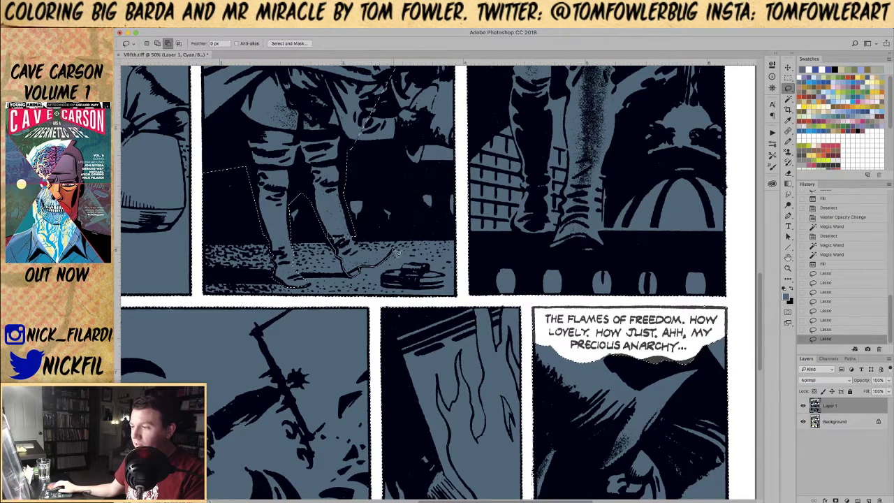
drag(342, 230, 344, 234)
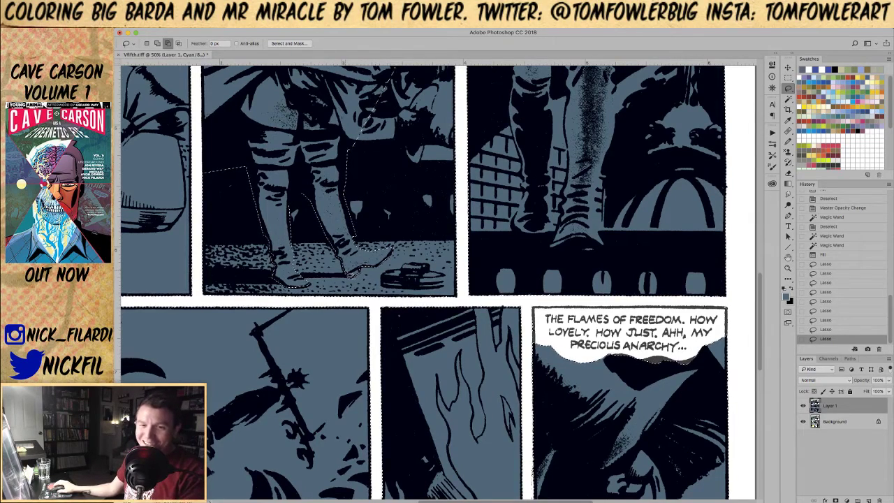
Step: Subtract the bending figure's arm, glove and shoulder edge from the selection, up to the hair beside the mask
scroll(438, 279, up, 3)
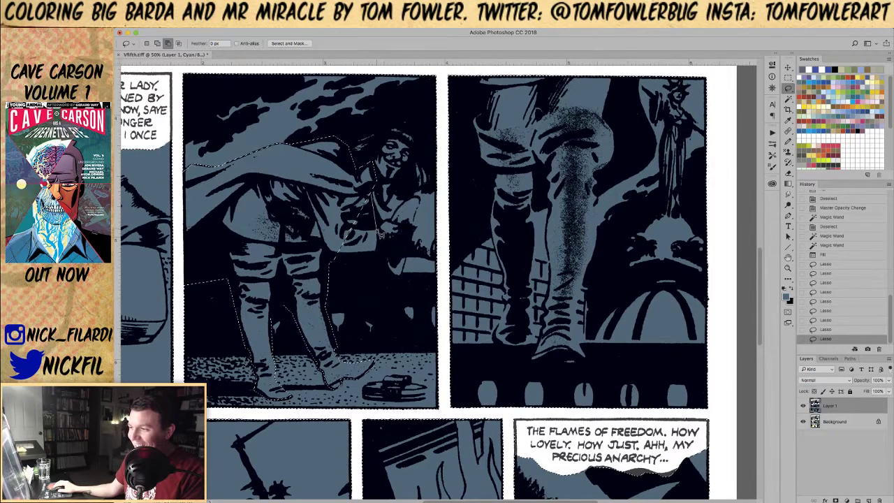
drag(302, 230, 316, 238)
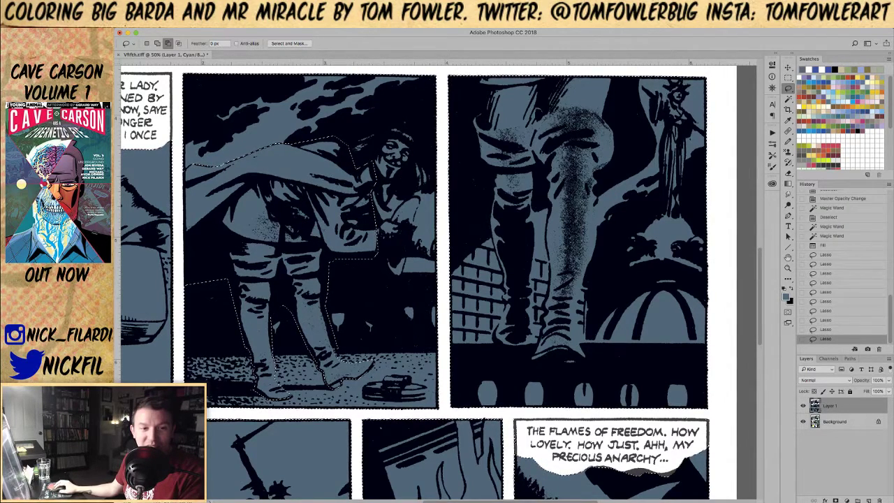
key(super+Tab)
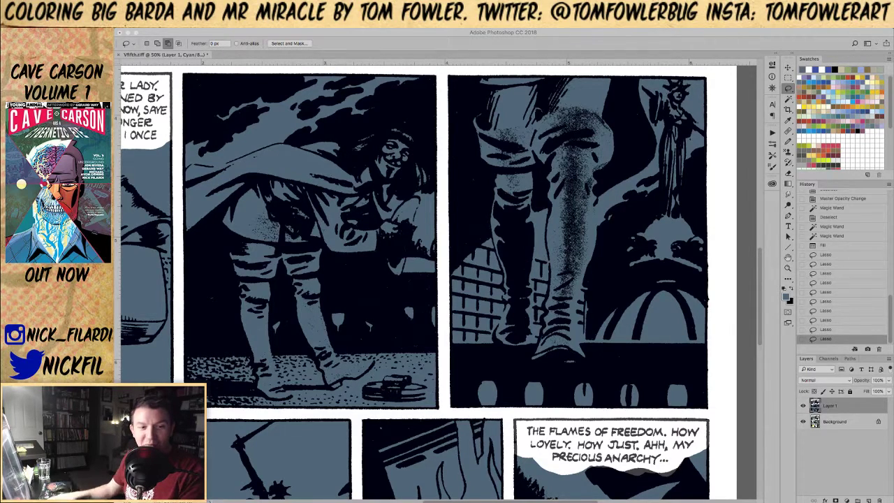
click(422, 219)
mouse_move(372, 163)
mouse_down()
mouse_move(395, 216)
mouse_move(382, 236)
mouse_move(386, 253)
mouse_move(352, 186)
mouse_up()
Step: Subtract the walking figure's thighs and front leg, down to the boot sole, from the selection in the adjacent legs panel
mouse_move(405, 235)
mouse_down()
mouse_move(366, 235)
mouse_move(245, 298)
mouse_move(252, 301)
mouse_up()
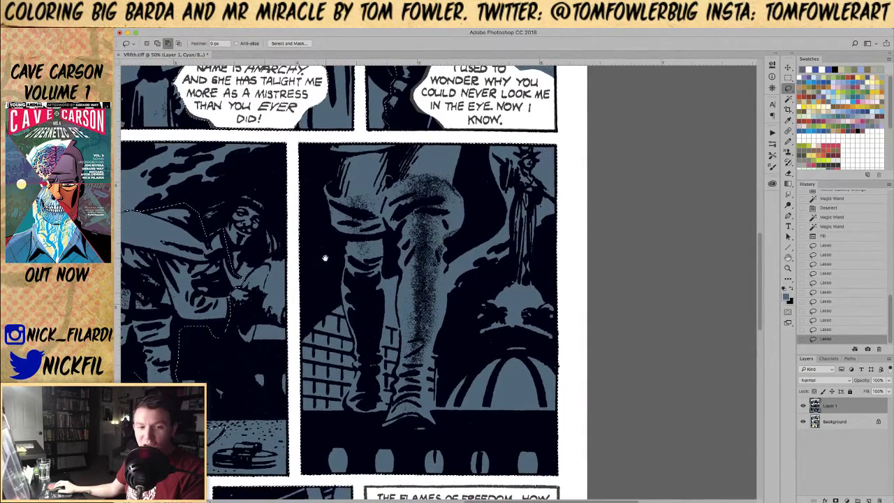
drag(325, 256, 353, 267)
mouse_move(344, 151)
mouse_down()
mouse_move(346, 238)
mouse_move(373, 283)
mouse_move(370, 315)
mouse_move(389, 368)
mouse_move(421, 254)
mouse_move(426, 155)
mouse_move(416, 148)
mouse_move(495, 151)
mouse_move(500, 241)
mouse_move(483, 266)
mouse_move(412, 283)
mouse_up()
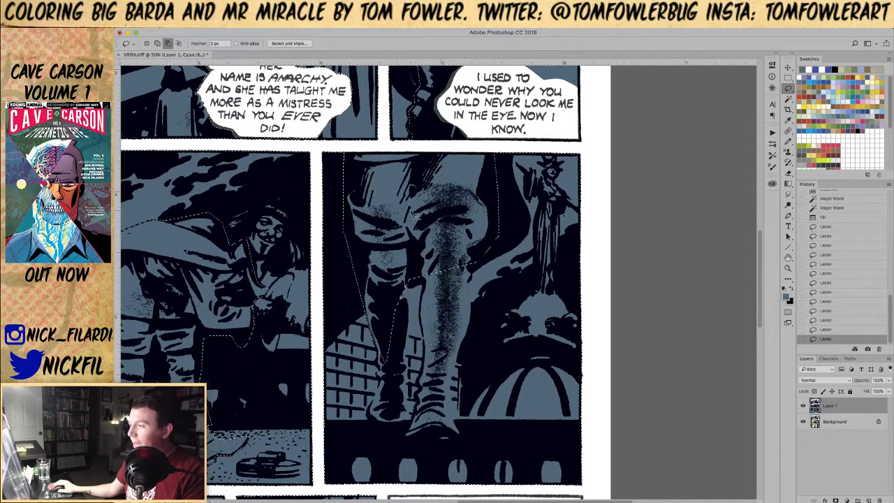
scroll(465, 230, down, 5)
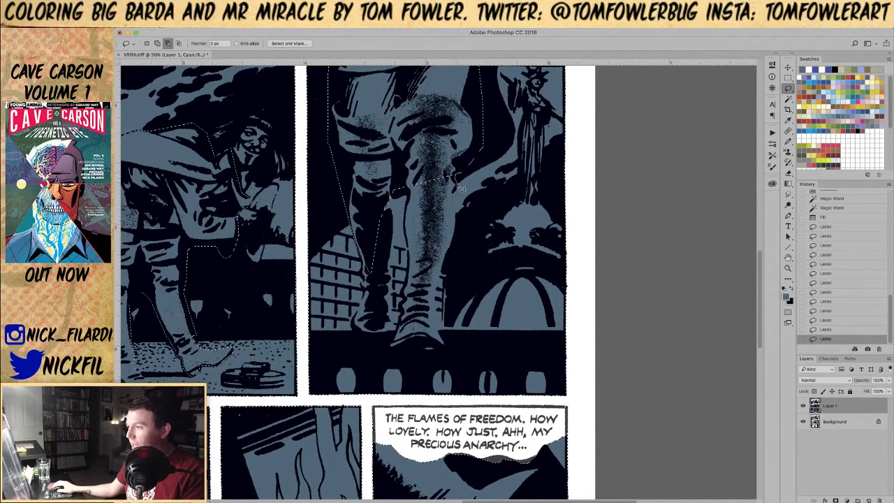
mouse_move(459, 221)
mouse_down()
mouse_move(459, 275)
mouse_move(452, 262)
mouse_move(461, 253)
mouse_move(438, 289)
mouse_move(450, 349)
mouse_up()
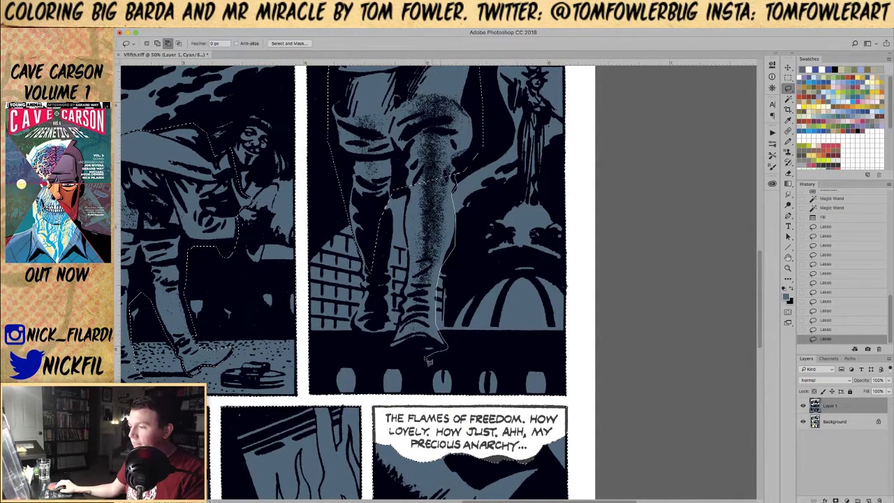
mouse_move(400, 329)
mouse_down()
mouse_move(417, 252)
mouse_move(415, 261)
mouse_move(409, 178)
mouse_move(413, 197)
mouse_move(404, 171)
mouse_up()
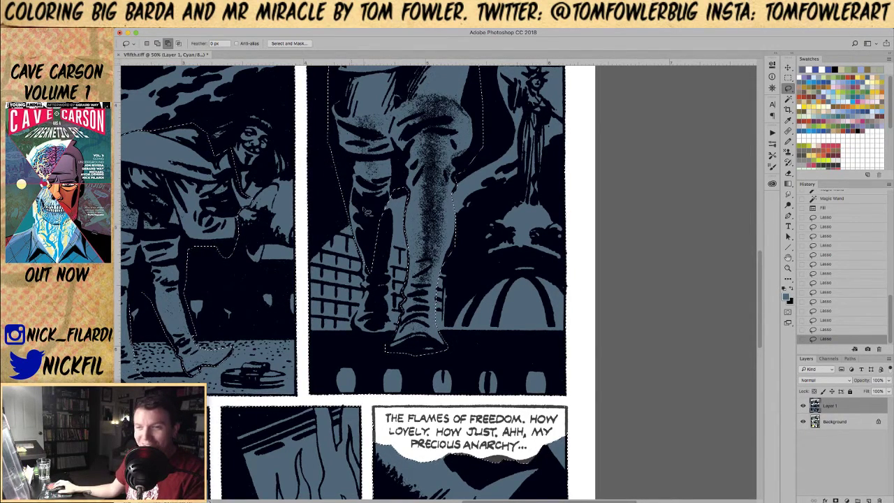
Step: Compare with the original colours by temporarily hiding Layer 1, and subtract the walking figure's rear leg and boot from the selection
scroll(436, 186, left, 5)
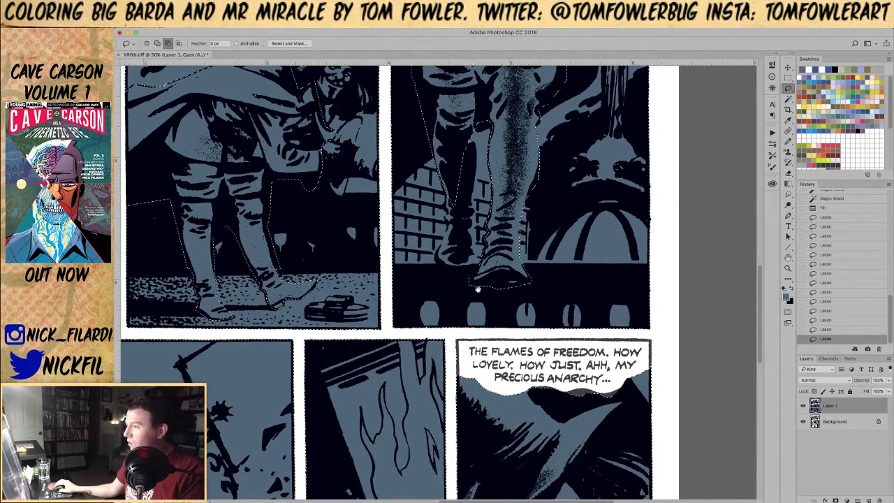
scroll(475, 279, right, 2)
scroll(475, 279, up, 2)
click(803, 406)
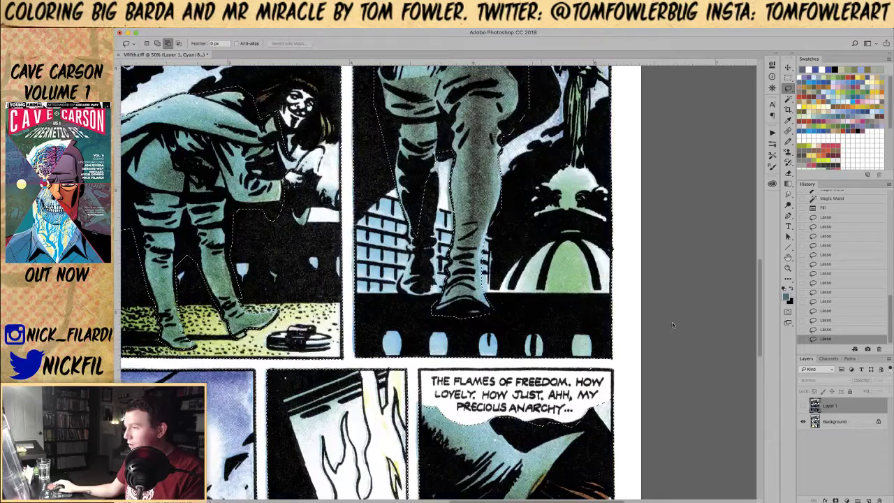
mouse_move(441, 156)
mouse_down()
mouse_move(442, 189)
mouse_move(424, 217)
mouse_move(400, 203)
mouse_move(405, 167)
mouse_move(436, 159)
mouse_up()
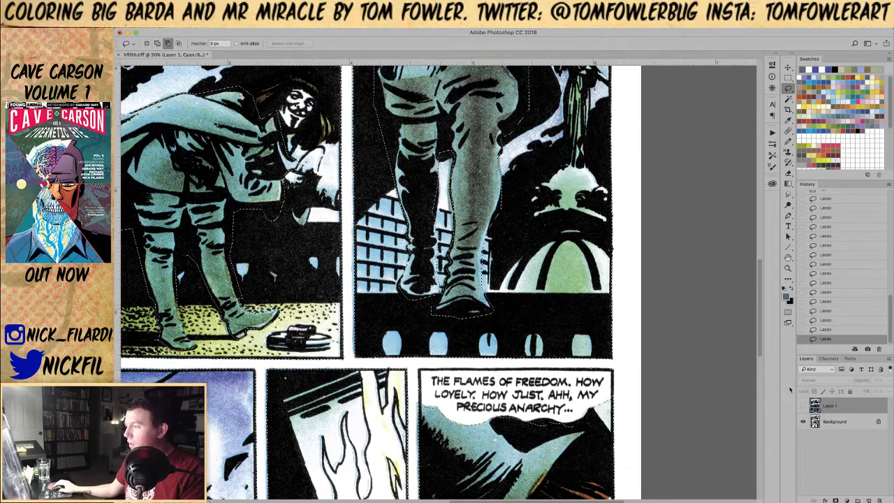
click(803, 406)
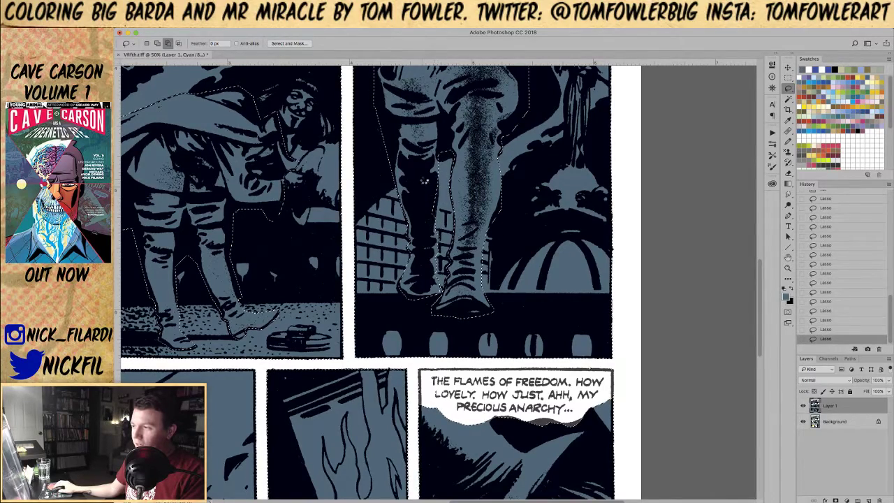
mouse_move(419, 275)
mouse_down()
mouse_move(473, 302)
mouse_move(478, 270)
mouse_move(384, 301)
mouse_up()
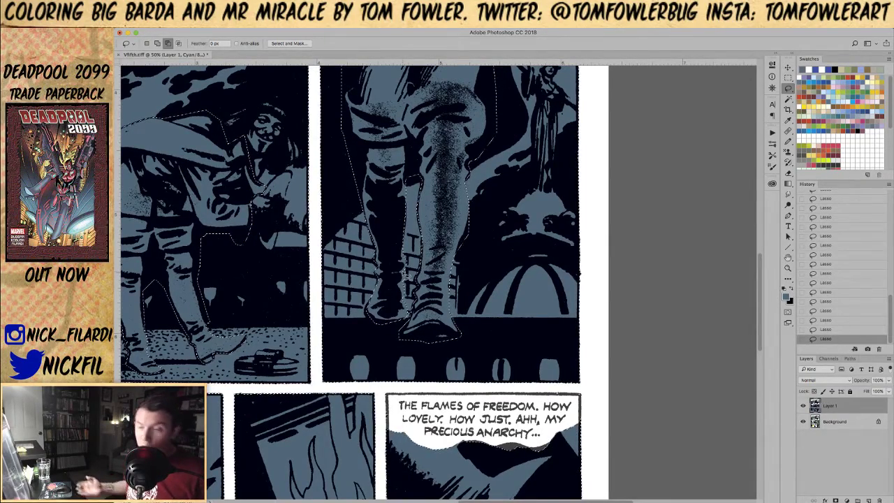
Step: Subtract the hat and the cloaked shoulder from the selection in the page's last panel, leaving the hair and face selected
drag(395, 291, 444, 123)
drag(238, 240, 586, 178)
drag(585, 350, 564, 225)
drag(547, 280, 266, 307)
drag(505, 241, 340, 328)
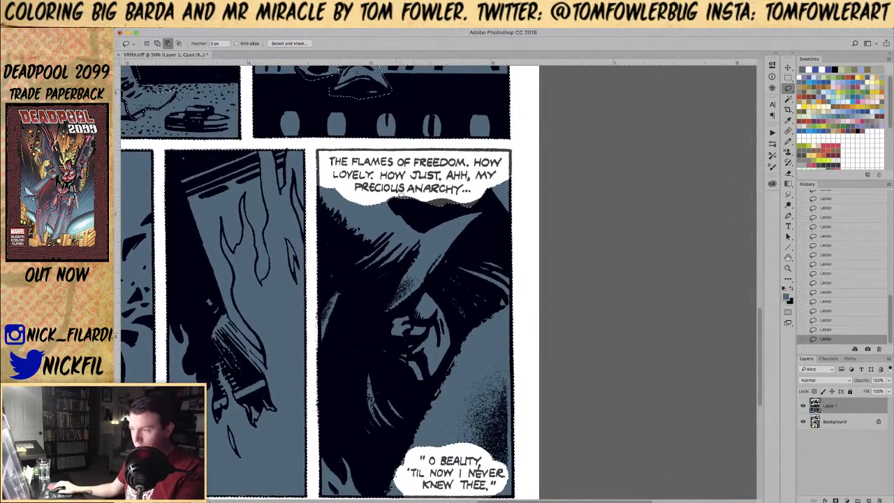
mouse_move(401, 198)
mouse_down()
mouse_move(427, 229)
mouse_move(482, 206)
mouse_up()
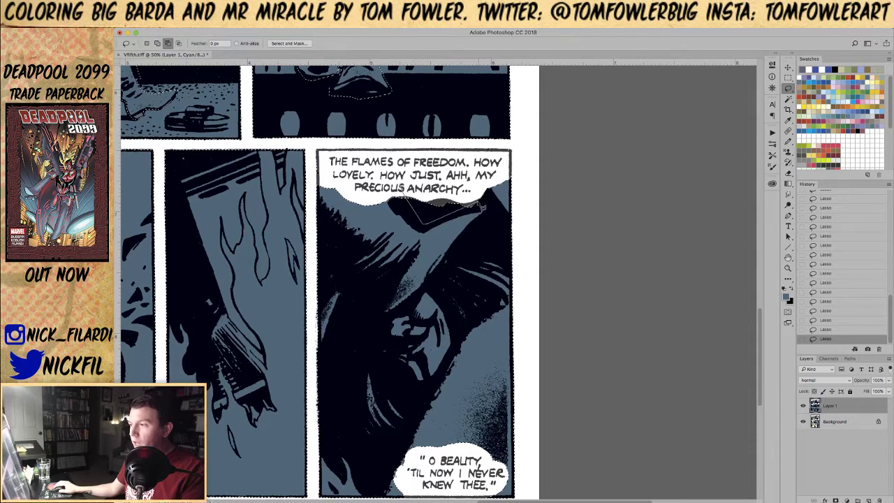
mouse_move(437, 282)
mouse_down()
mouse_move(348, 335)
mouse_move(343, 287)
mouse_up()
mouse_move(315, 334)
mouse_down()
mouse_move(297, 190)
mouse_move(332, 161)
mouse_move(356, 174)
mouse_up()
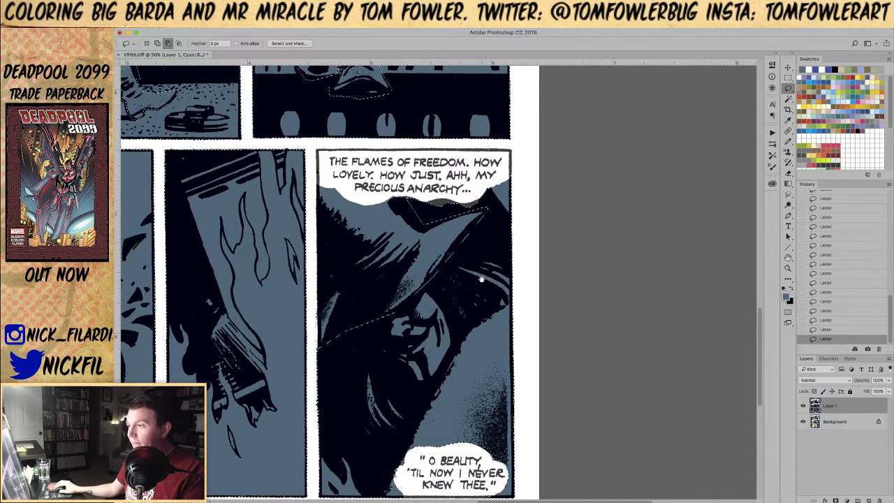
scroll(447, 210, down, 3)
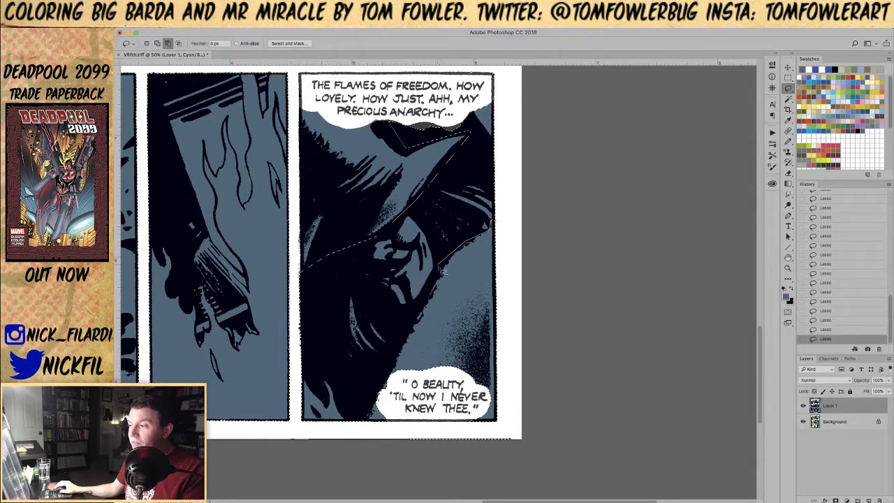
mouse_move(391, 363)
mouse_down()
mouse_move(393, 385)
mouse_move(389, 376)
mouse_move(356, 442)
mouse_move(431, 459)
mouse_move(582, 371)
mouse_up()
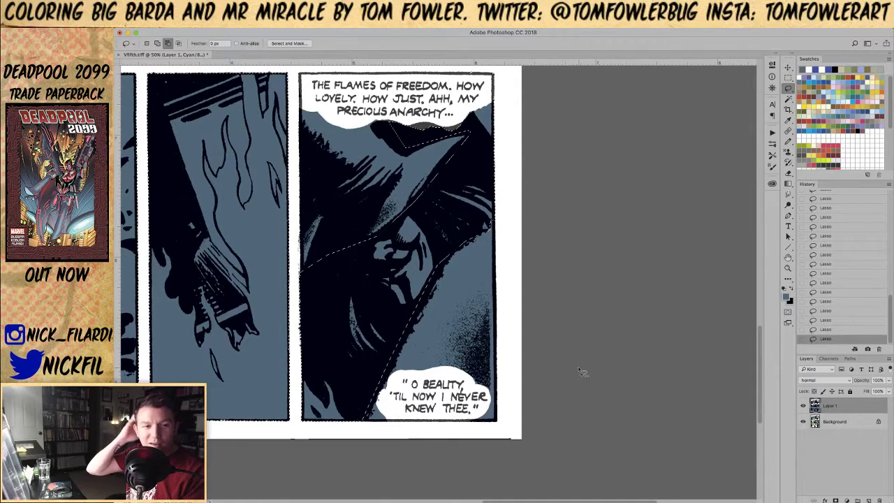
Step: Paint the hair on both sides of the face brownish red with the Pencil in the last panel
key(z)
alt+click(415, 210)
drag(411, 212, 484, 253)
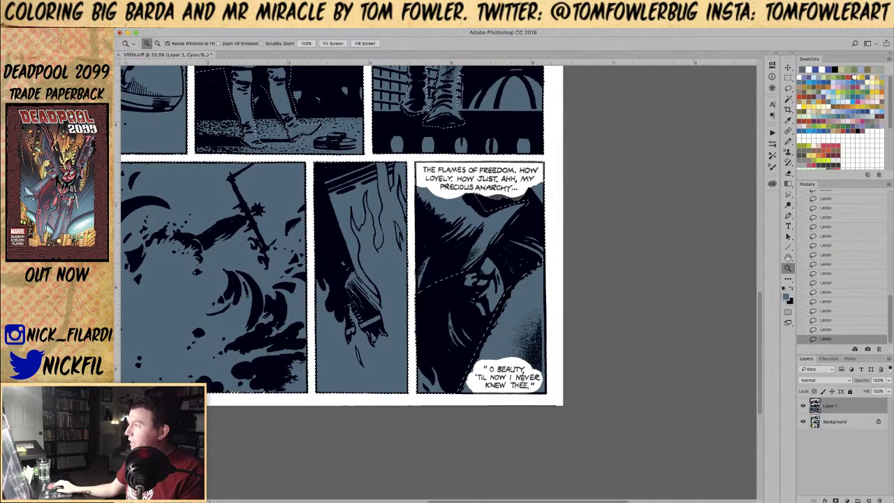
key(b)
mouse_move(508, 246)
mouse_down()
mouse_move(555, 265)
mouse_move(516, 239)
mouse_move(506, 244)
mouse_move(530, 279)
mouse_up()
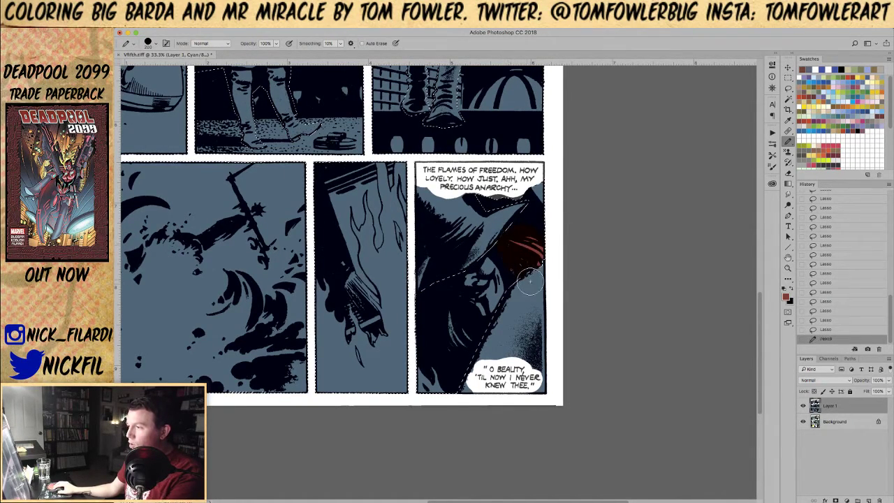
mouse_move(456, 320)
mouse_down()
mouse_move(457, 342)
mouse_move(461, 336)
mouse_up()
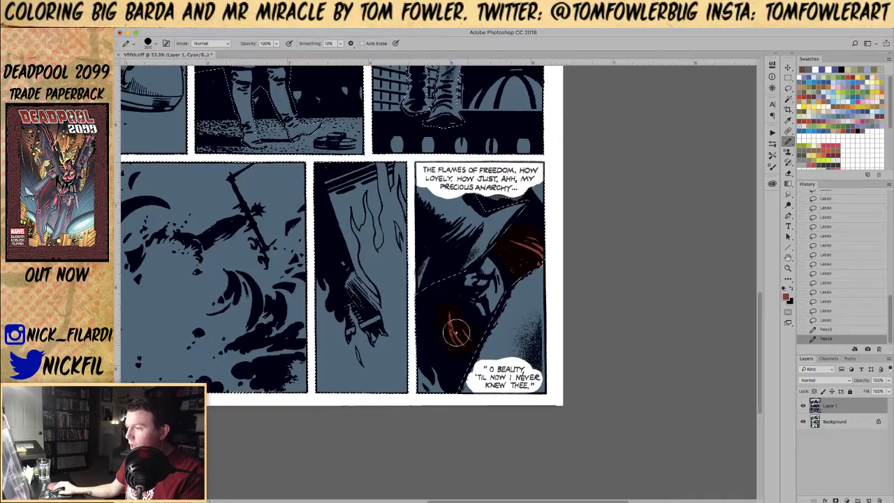
Step: Paint the bending masked figure's hair the same red around the face in the middle row's centre panel
scroll(335, 207, up, 5)
scroll(335, 207, left, 4)
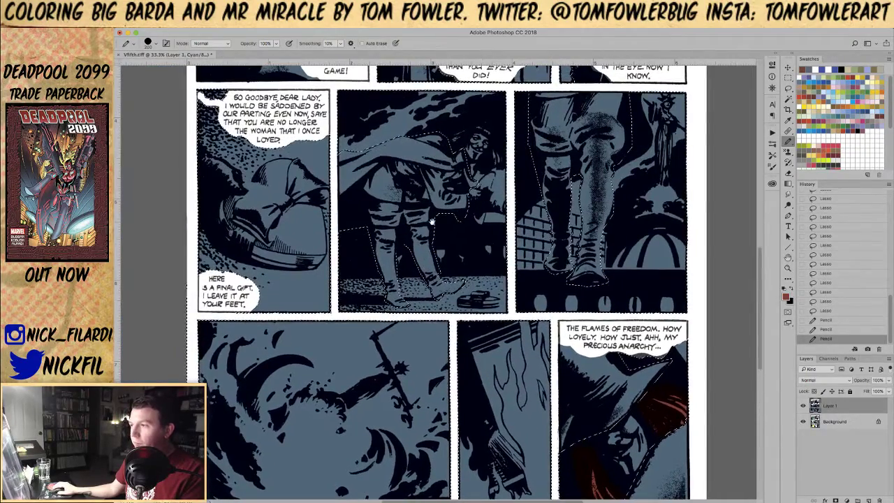
key(z)
click(464, 154)
mouse_move(454, 129)
mouse_down()
mouse_move(394, 168)
mouse_move(408, 157)
mouse_move(442, 162)
mouse_up()
key(b)
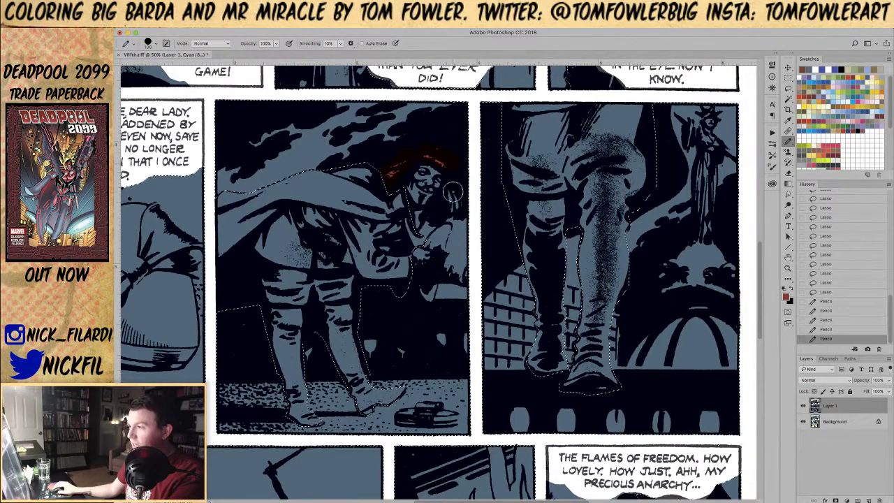
drag(455, 204, 450, 199)
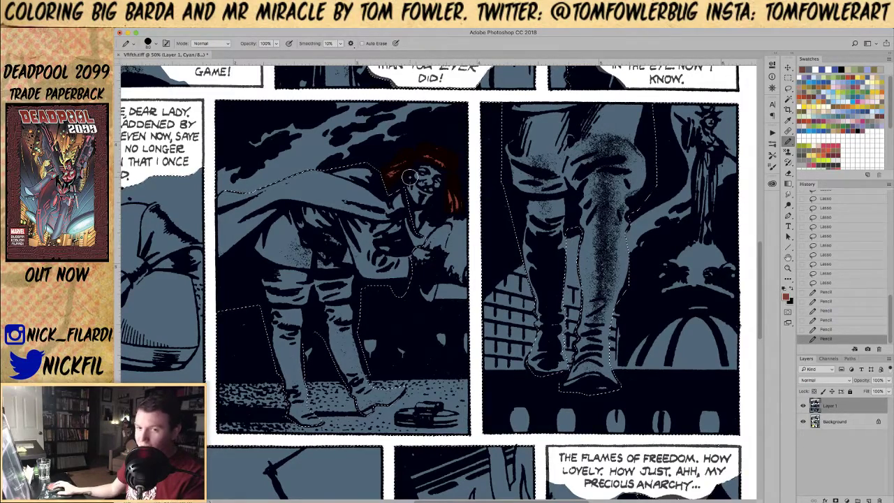
Step: Paint the caped figure's hair red below the speech balloon in the page's first panel
scroll(348, 240, left, 5)
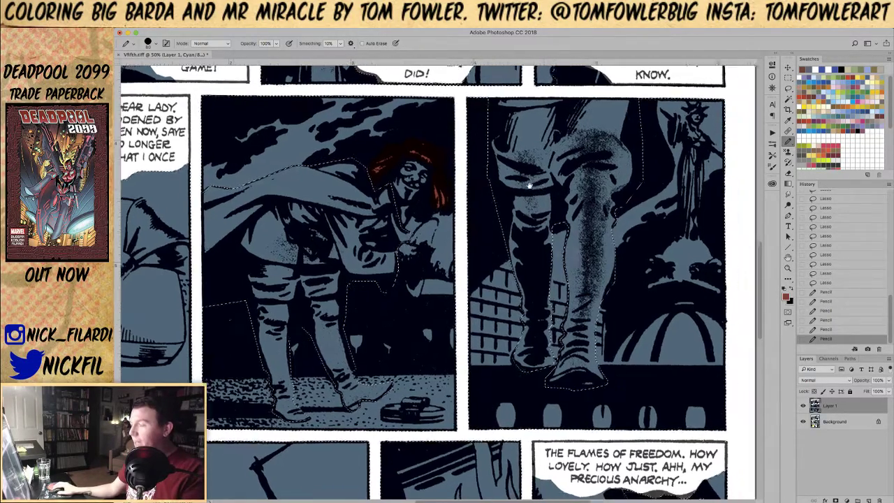
scroll(347, 241, up, 2)
scroll(348, 241, down, 3)
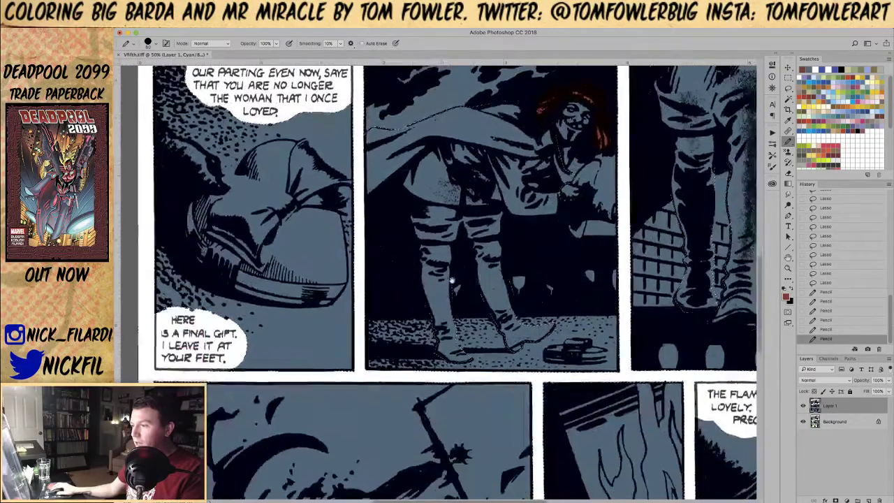
scroll(391, 293, up, 12)
scroll(466, 389, left, 3)
scroll(465, 389, up, 1)
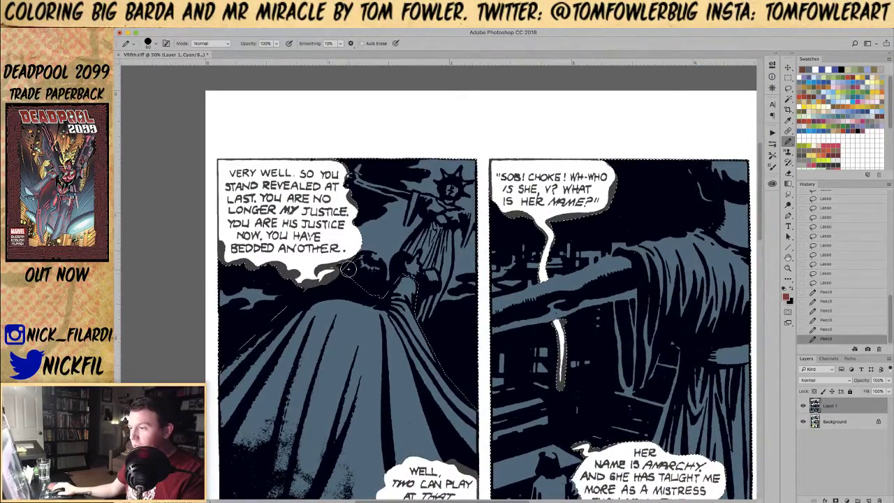
drag(369, 260, 373, 267)
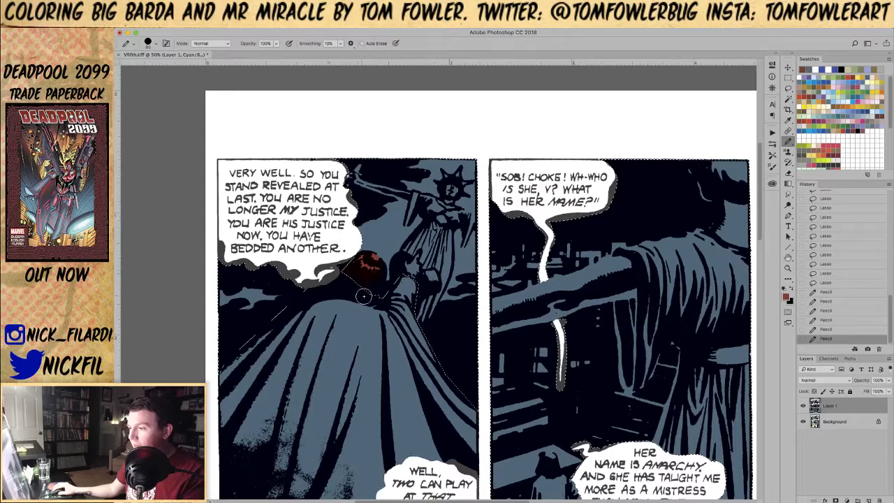
Step: Paint the masked figure's long hair brownish red on both sides of the face in the top row's last panel
scroll(346, 272, right, 10)
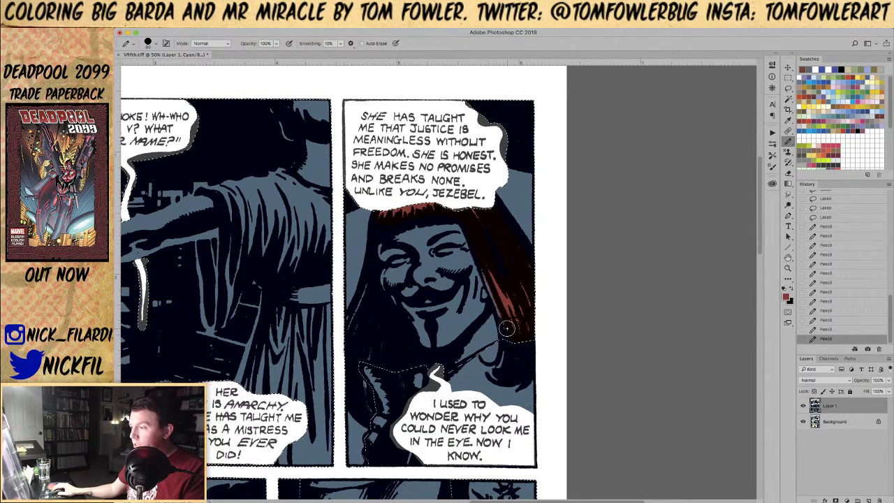
drag(517, 333, 684, 281)
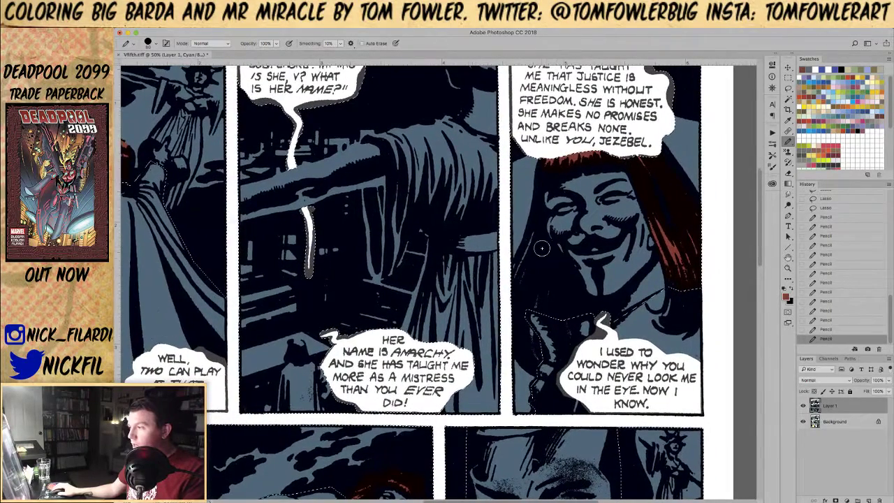
drag(533, 241, 516, 281)
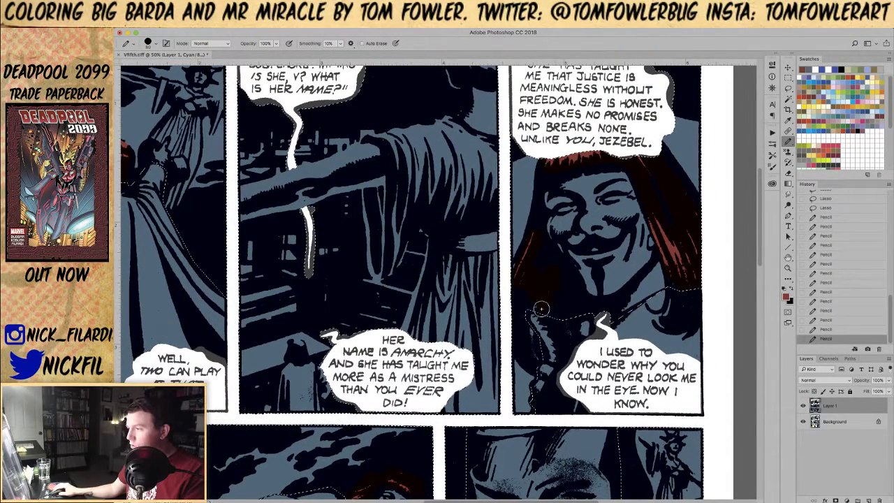
drag(531, 331, 503, 275)
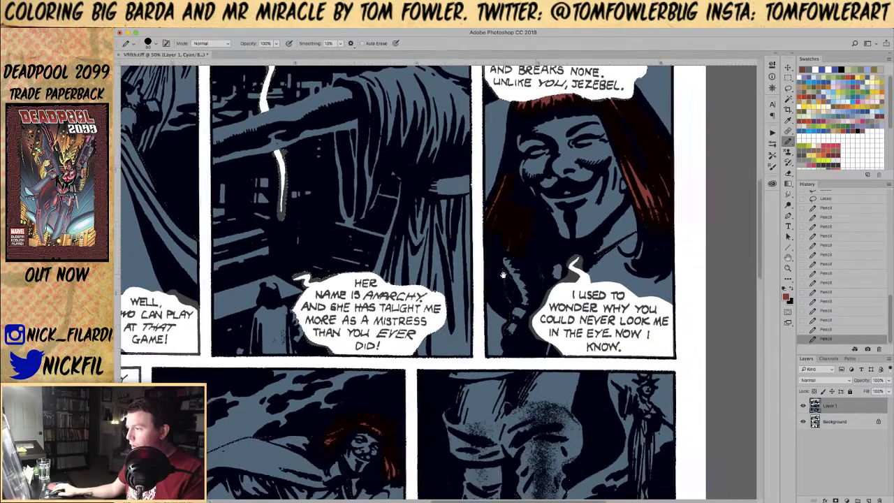
drag(497, 222, 447, 322)
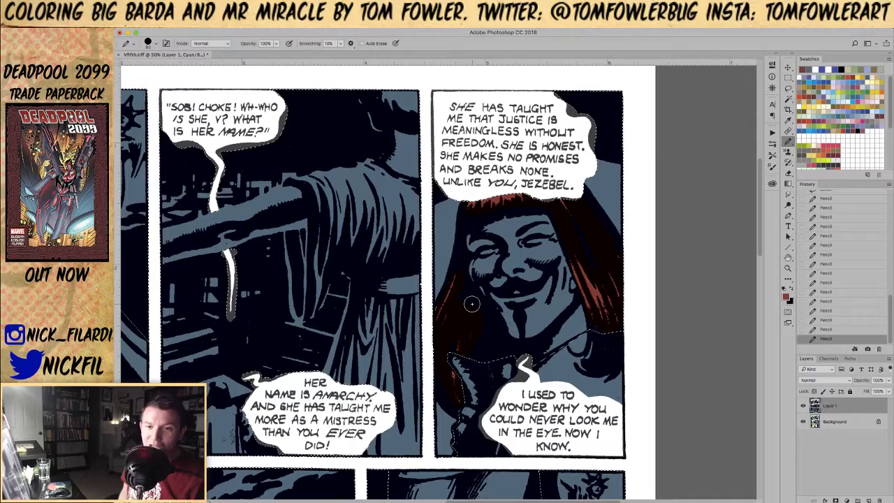
Step: Subtract the caped figure's raised hand from the selection with the Lasso in the page's first panel
scroll(471, 303, left, 5)
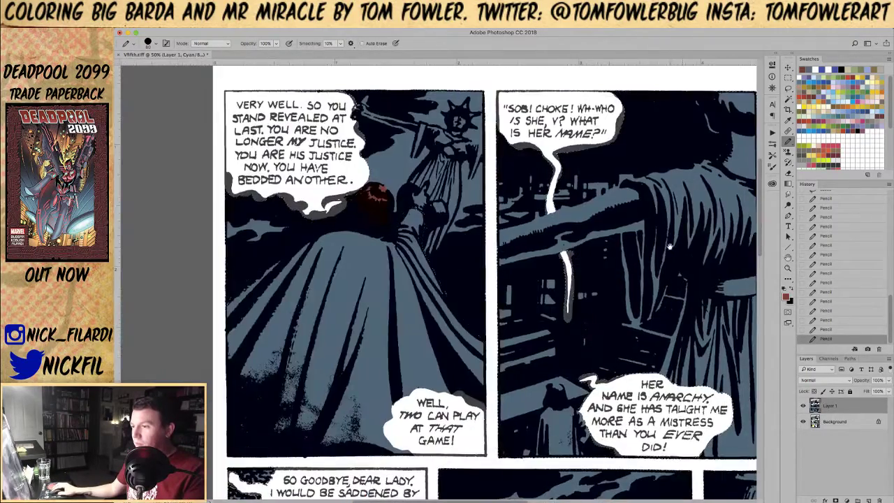
scroll(669, 246, down, 5)
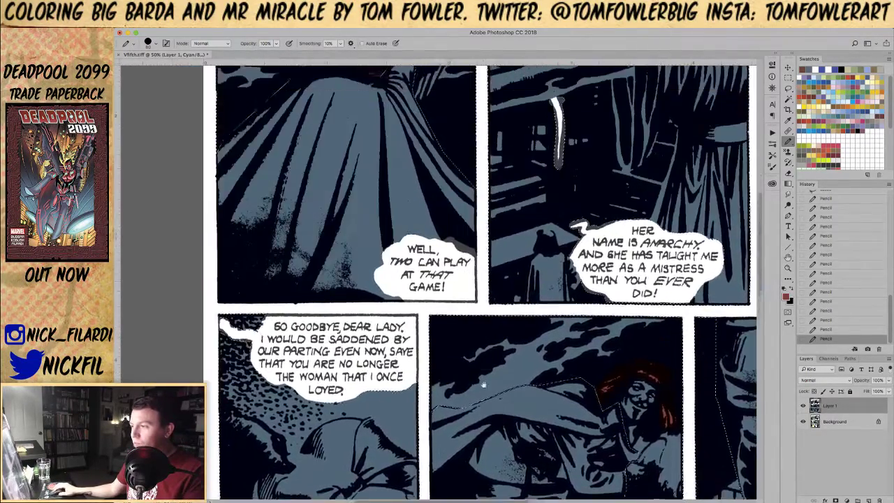
scroll(482, 379, up, 5)
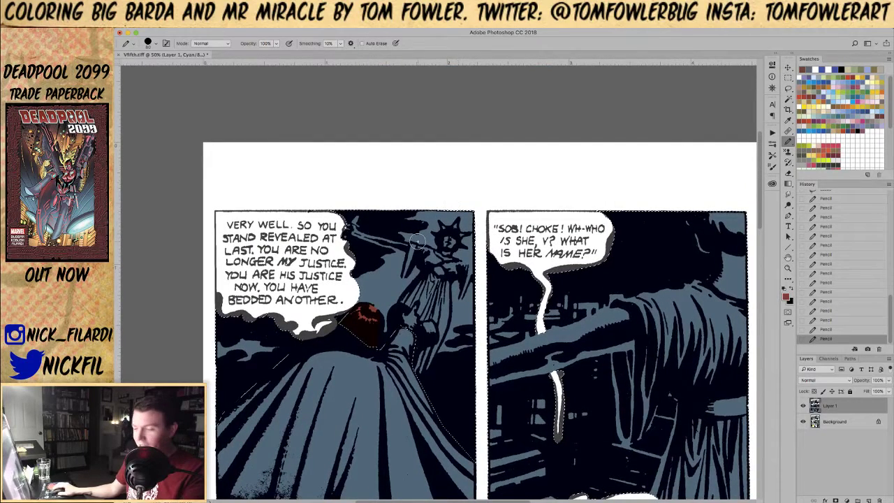
key(l)
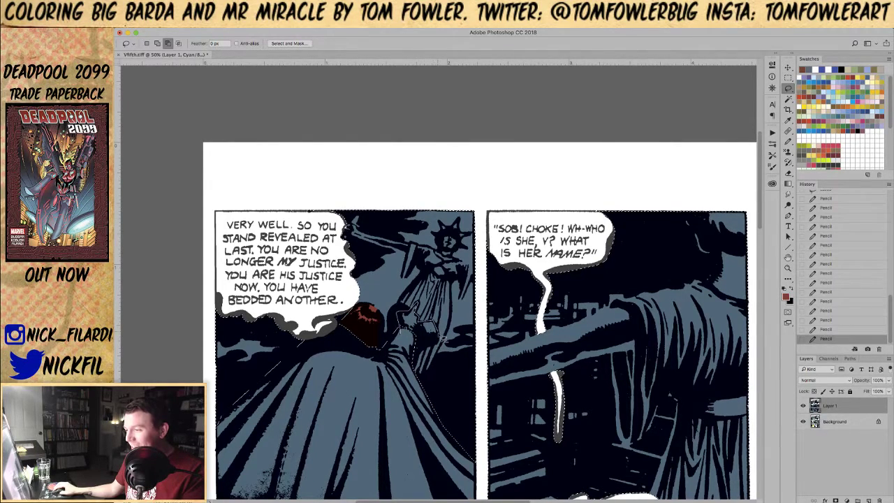
drag(403, 355, 396, 344)
Step: Subtract the dark gloved hand beside the ribboned box from the selection in the middle row's first panel
key(z)
alt+click(417, 332)
mouse_move(542, 472)
mouse_down()
mouse_move(438, 317)
mouse_move(430, 220)
mouse_move(456, 252)
mouse_up()
alt+click(438, 317)
click(252, 351)
key(l)
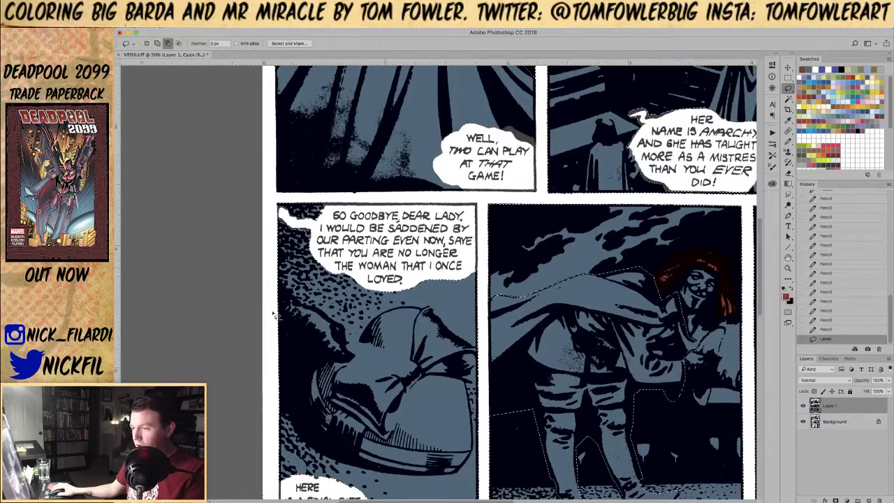
mouse_move(299, 304)
mouse_down()
mouse_move(353, 339)
mouse_move(345, 332)
mouse_move(356, 364)
mouse_up()
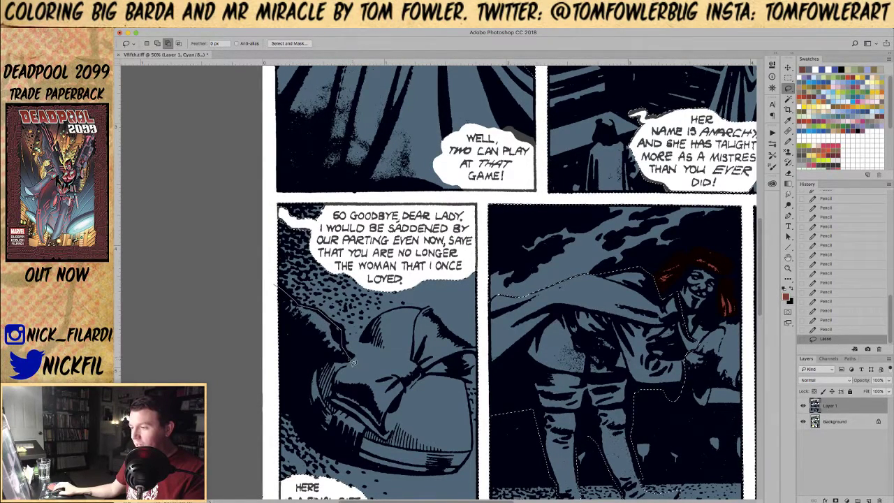
Step: Subtract the collar area under the bending figure's chin from the selection with the Lasso in the middle row's centre panel
key(z)
alt+click(339, 271)
drag(490, 285, 332, 279)
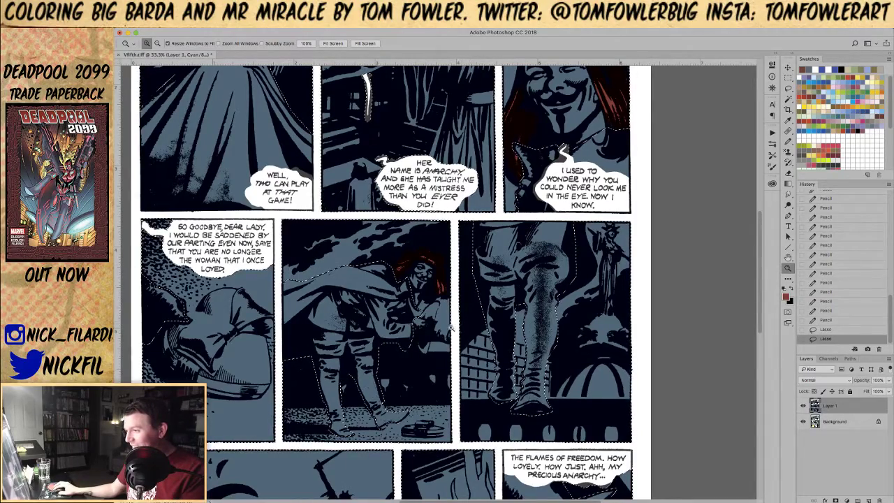
click(424, 301)
key(l)
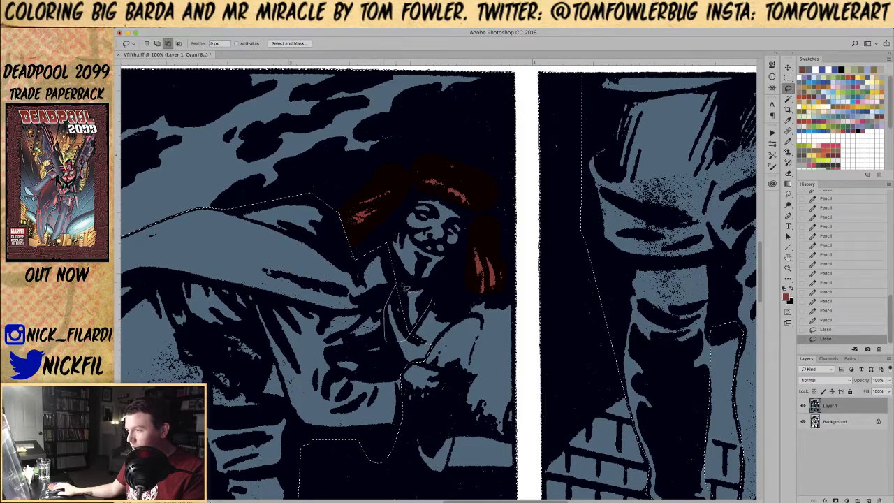
Step: Paint the bending figure's mask pale blue with the Pencil, using a light blue swatch
key(z)
alt+click(403, 286)
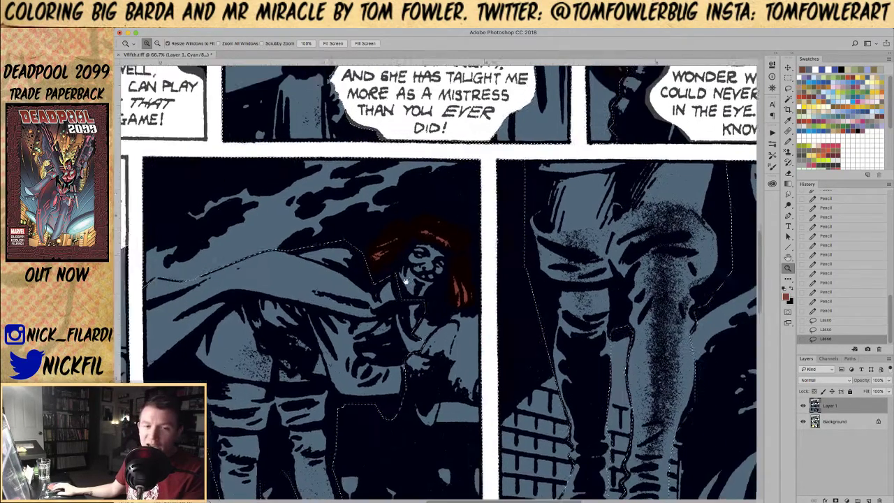
scroll(406, 282, up, 2)
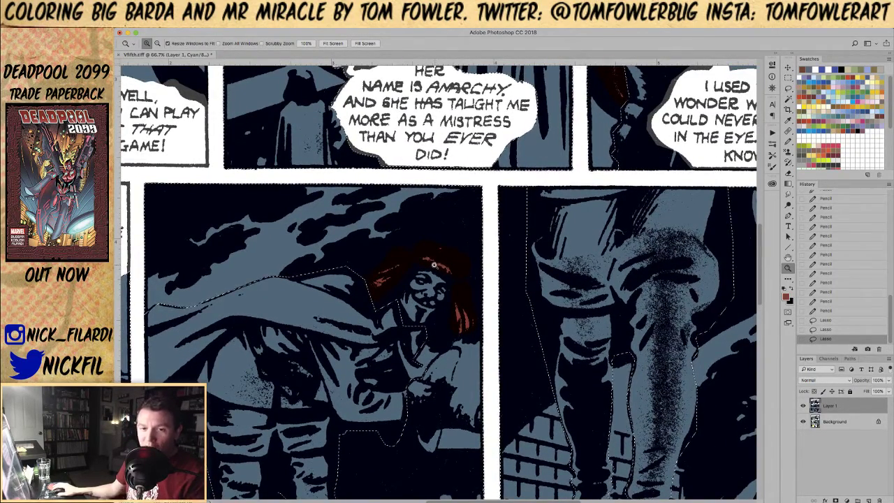
key(b)
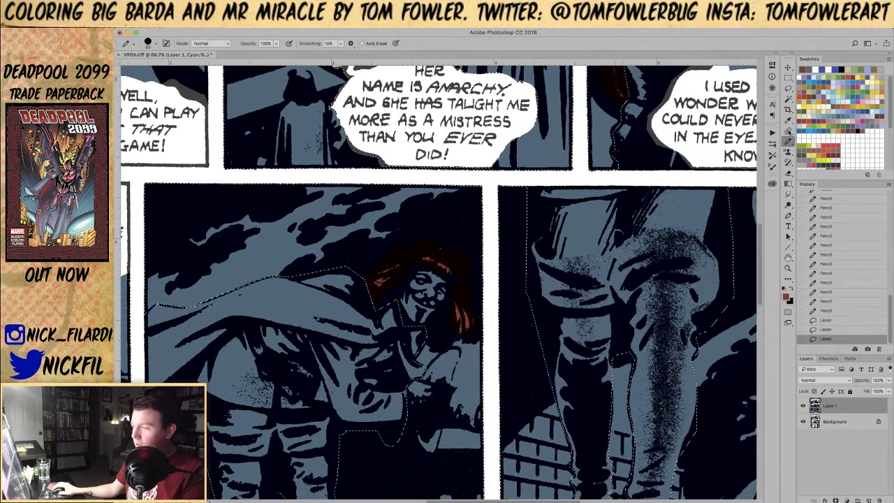
click(843, 102)
mouse_move(421, 275)
mouse_down()
mouse_move(412, 297)
mouse_move(421, 313)
mouse_up()
Step: Subtract the painted red hair colour from the selection with the Magic Wand
key(z)
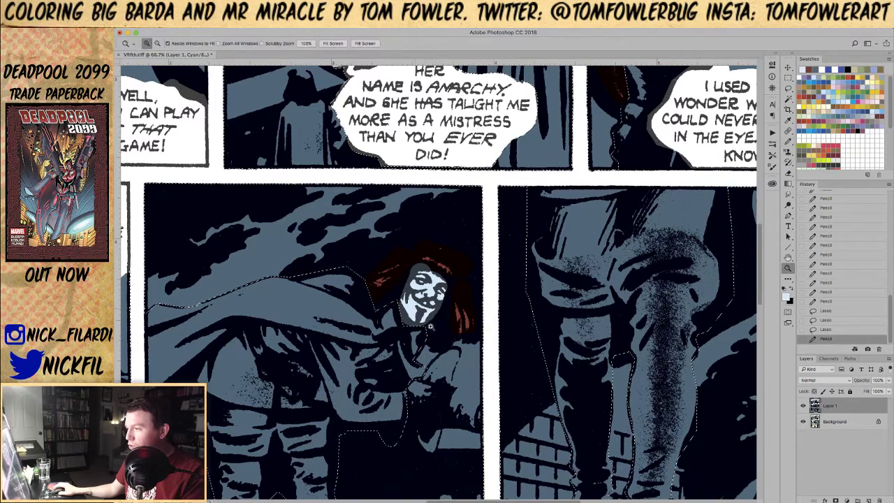
alt+click(441, 301)
key(w)
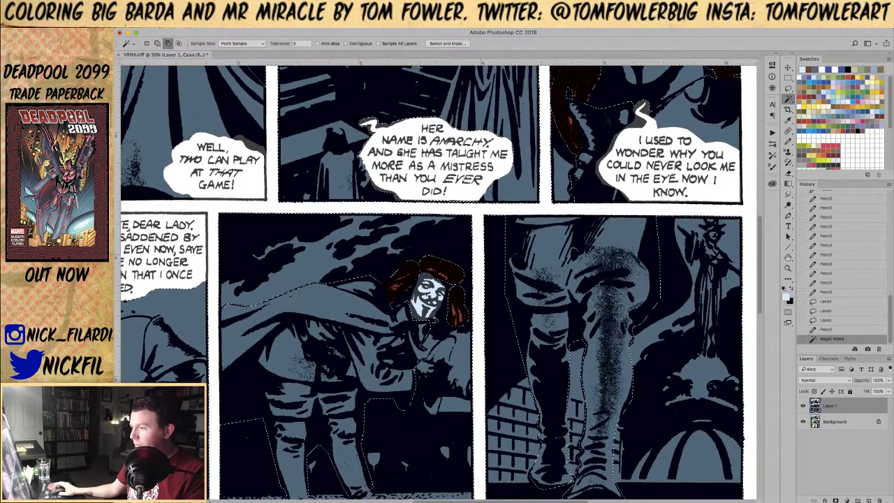
Step: Paint the large mask pale blue in the top row's last panel and touch up the neck beside it in slate blue
key(b)
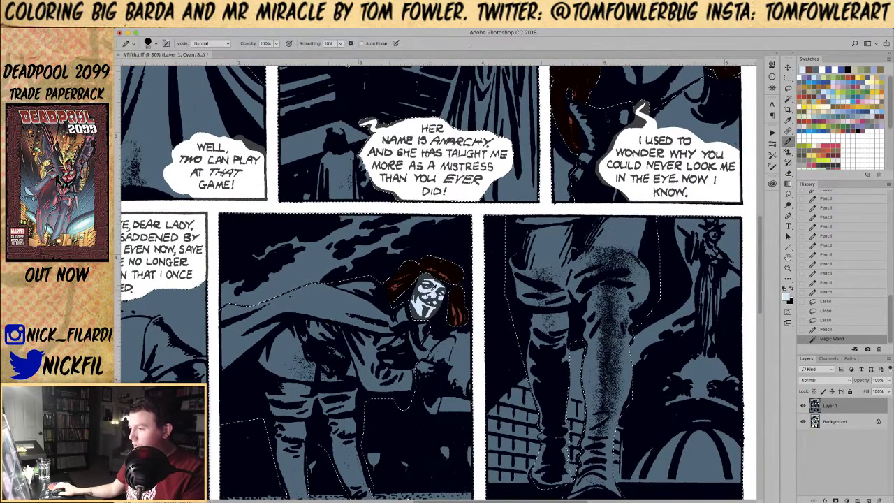
drag(293, 350, 536, 248)
drag(531, 140, 160, 286)
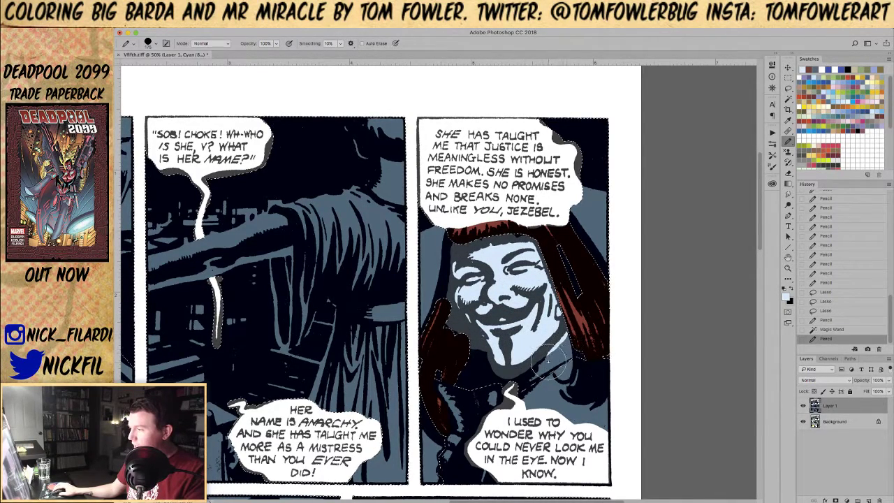
drag(559, 374, 577, 340)
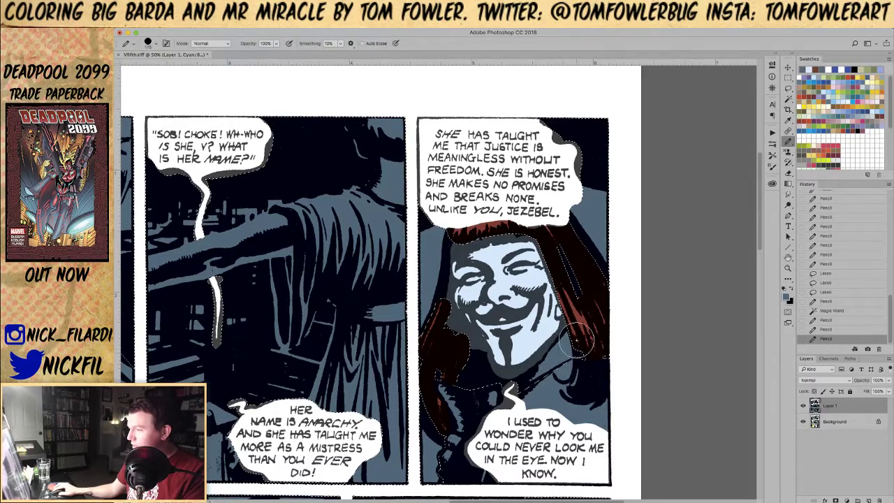
Step: Subtract the neck and shoulder area below the large mask with the Lasso, and the pale mask colour with the Magic Wand
scroll(493, 385, down, 5)
scroll(493, 385, left, 2)
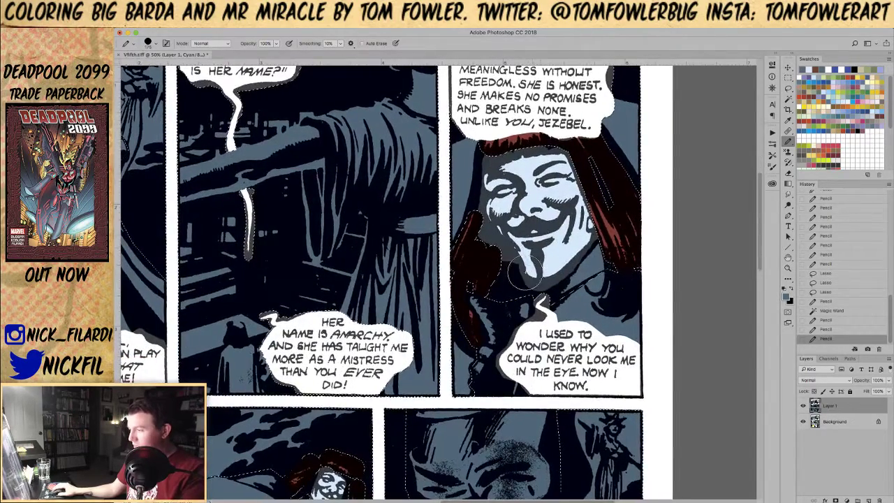
key(l)
mouse_move(501, 278)
mouse_down()
mouse_move(541, 244)
mouse_move(626, 225)
mouse_up()
mouse_move(533, 342)
mouse_down()
mouse_move(495, 308)
mouse_move(500, 280)
mouse_up()
key(w)
click(561, 264)
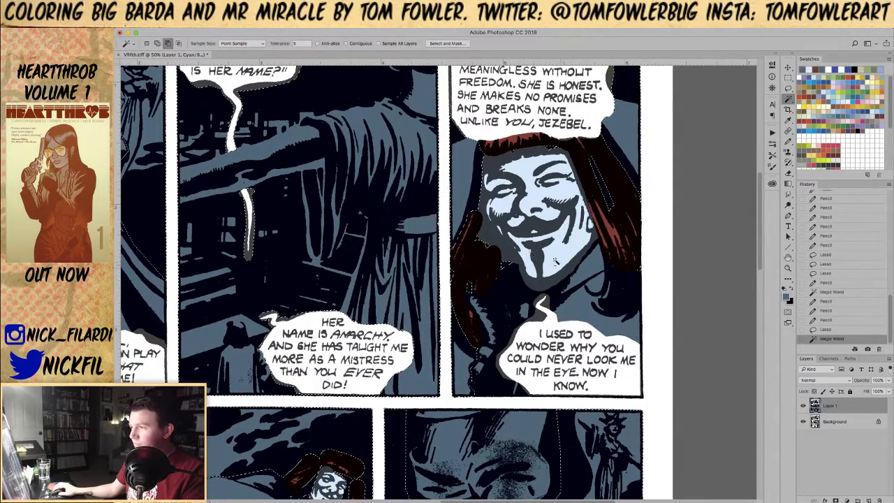
Step: Subtract the area around the bending figure's face and collar from the selection in the middle row's centre panel
scroll(552, 273, left, 6)
scroll(552, 272, up, 4)
scroll(544, 276, down, 10)
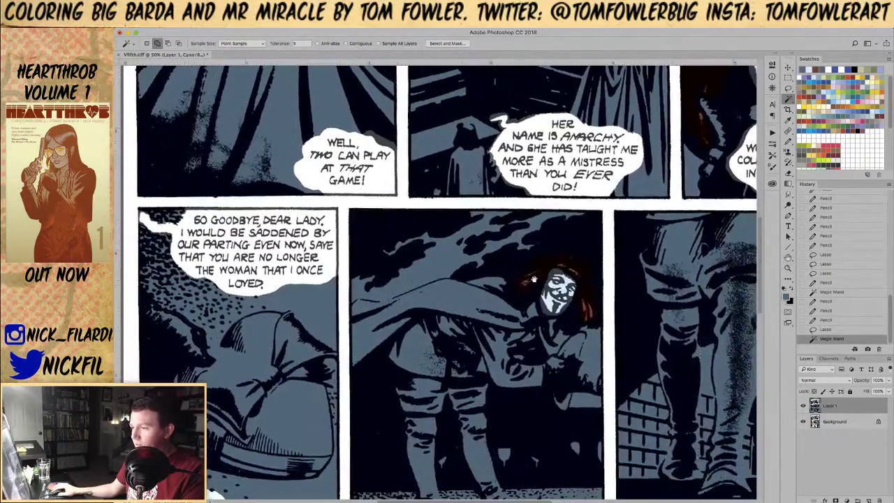
scroll(534, 282, down, 5)
scroll(534, 282, right, 2)
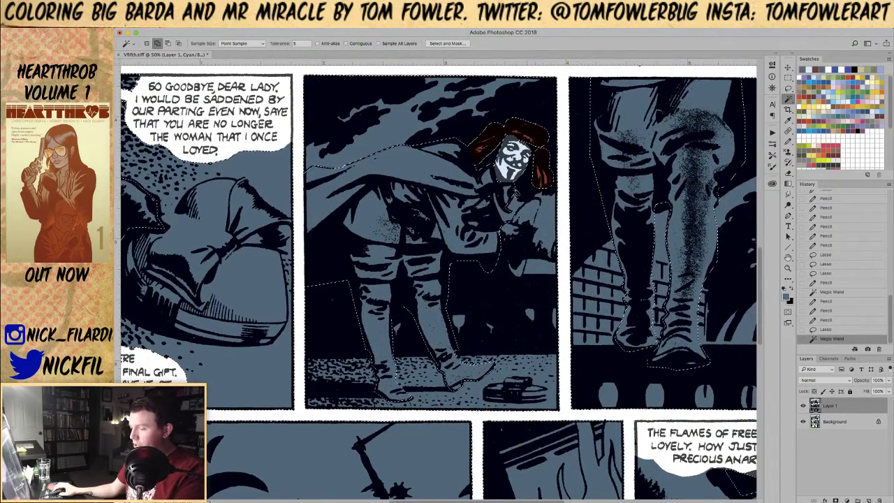
key(l)
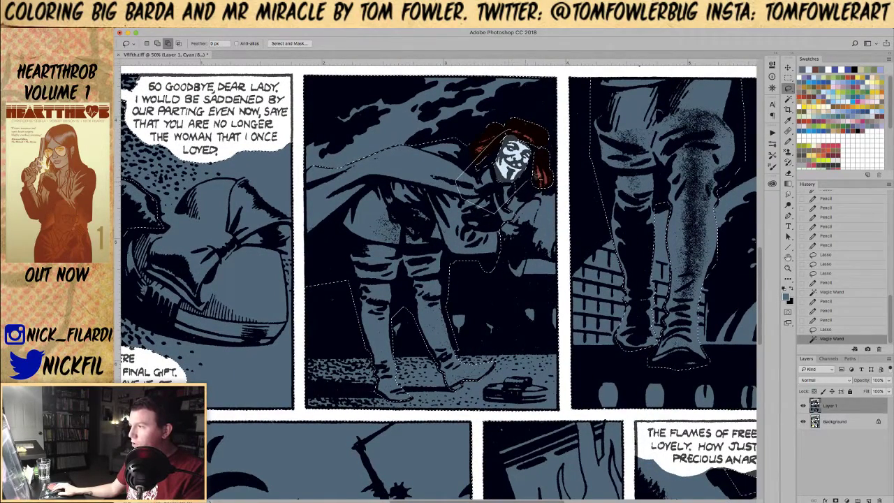
drag(535, 137, 504, 131)
Step: Subtract the bending figure's hands and the adjoining sleeve area from the selection near the centre panel's edge
scroll(504, 210, right, 2)
scroll(504, 210, down, 1)
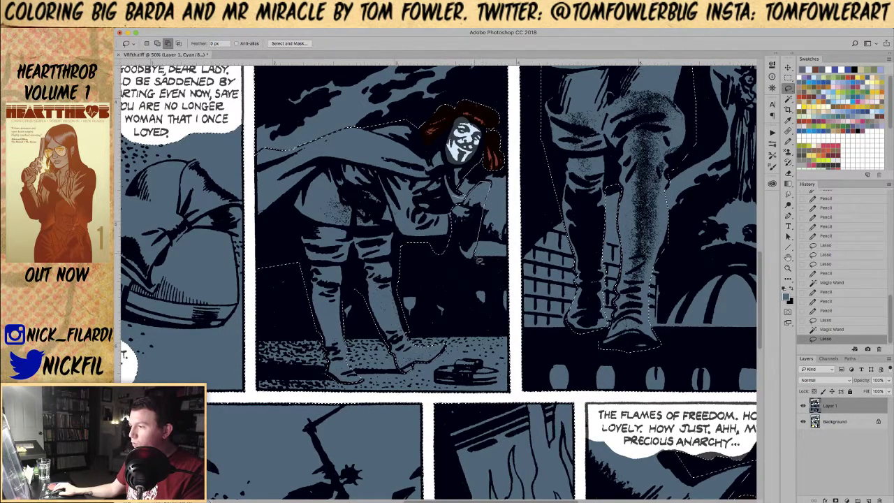
drag(458, 207, 474, 210)
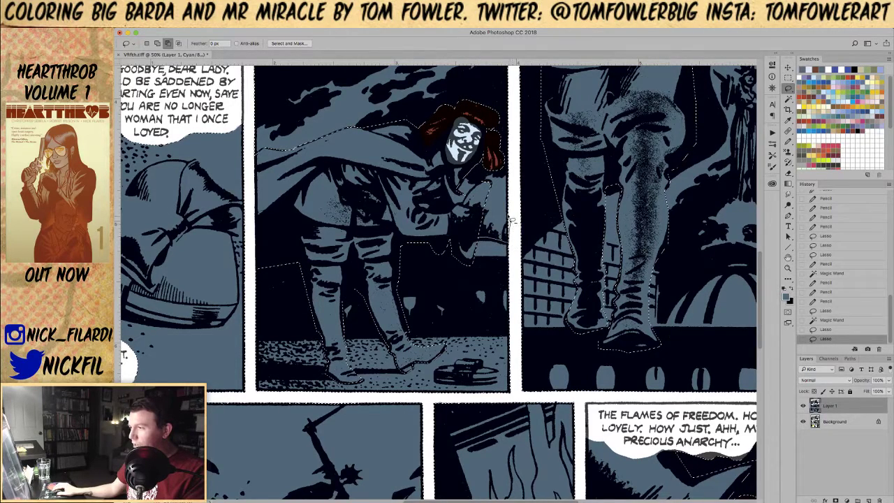
drag(476, 205, 475, 206)
Step: Subtract the small cloaked figure beside the speech balloon from the selection with the Lasso in the top row's centre panel
key(z)
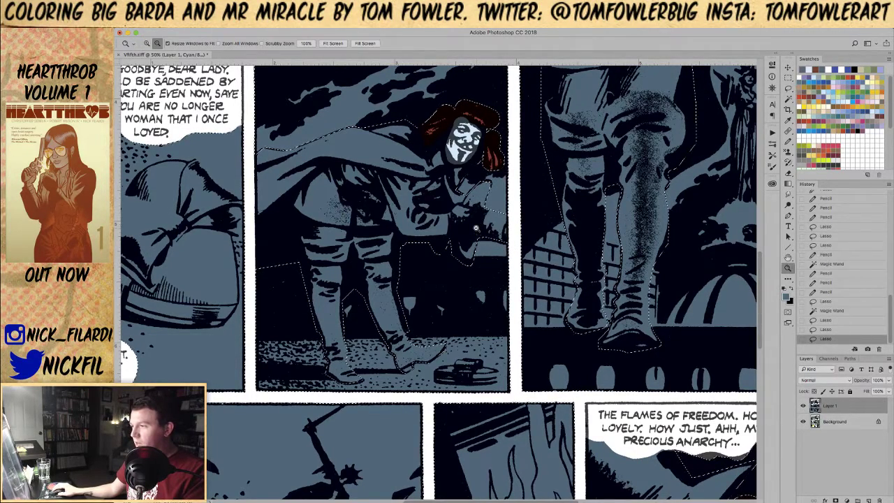
alt+click(469, 240)
drag(486, 265, 538, 301)
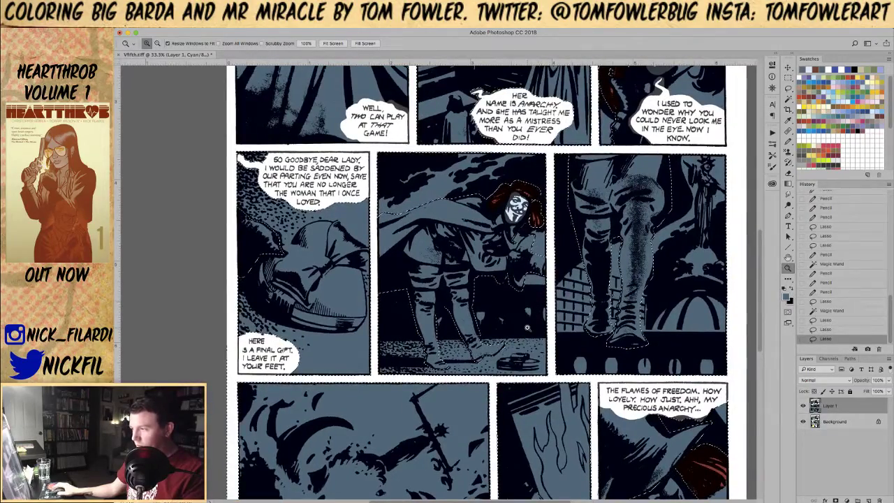
drag(614, 326, 562, 183)
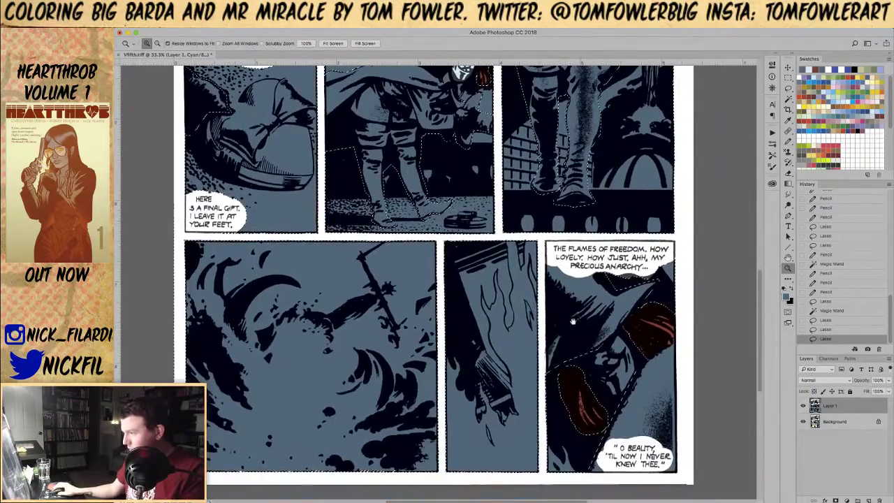
drag(462, 115, 490, 381)
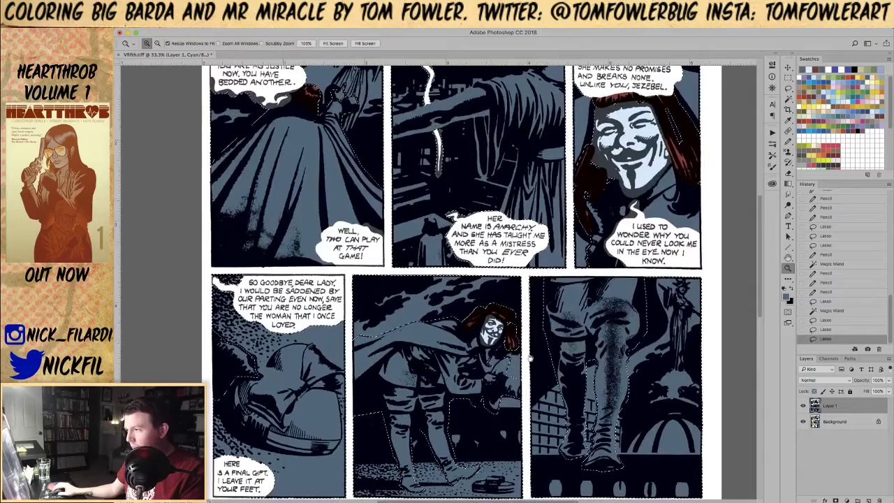
drag(461, 244, 454, 317)
click(427, 313)
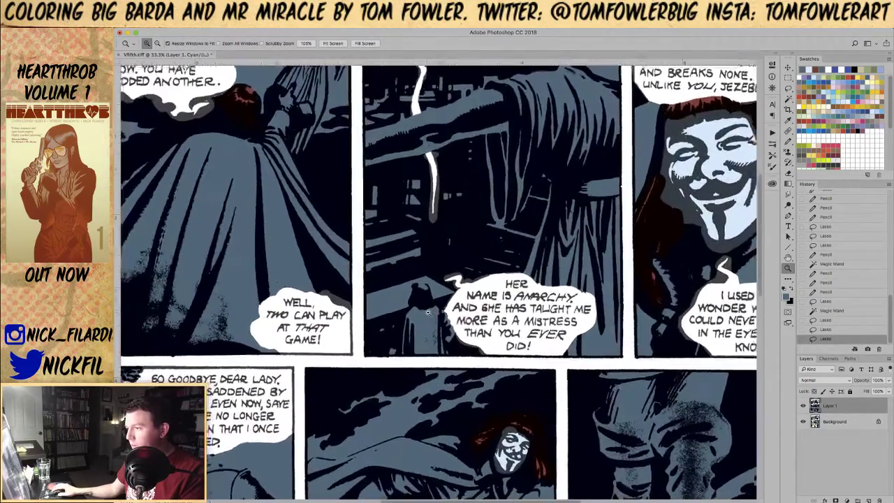
key(l)
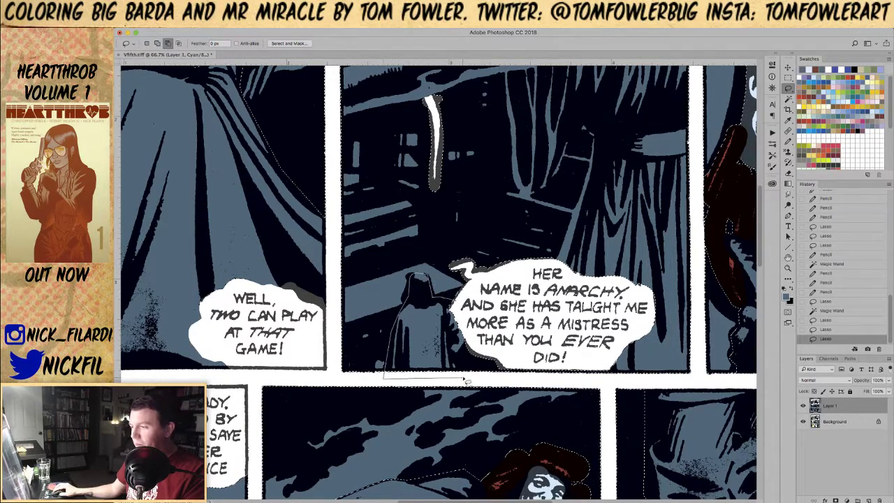
key(z)
alt+click(489, 338)
alt+click(492, 327)
alt+click(503, 323)
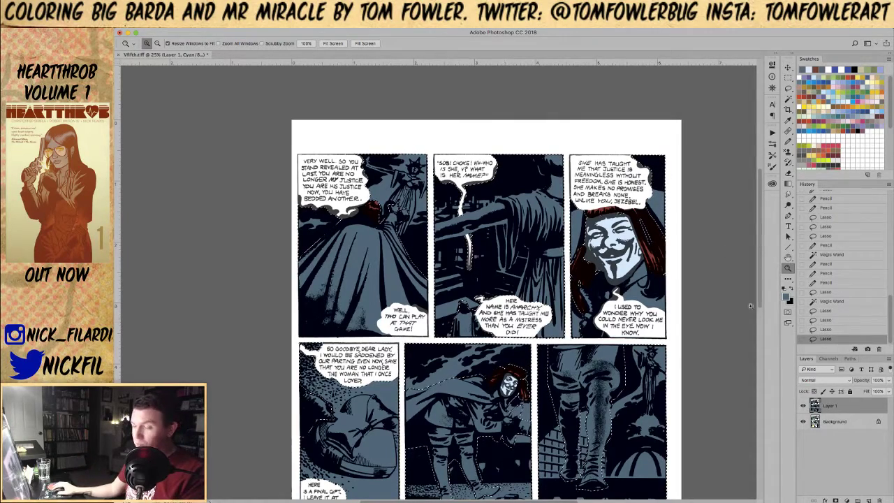
Step: Fill the selected panel backgrounds with white and fade the fill so they turn greyer and lighter than the figures
drag(569, 418, 498, 288)
scroll(498, 288, down, 3)
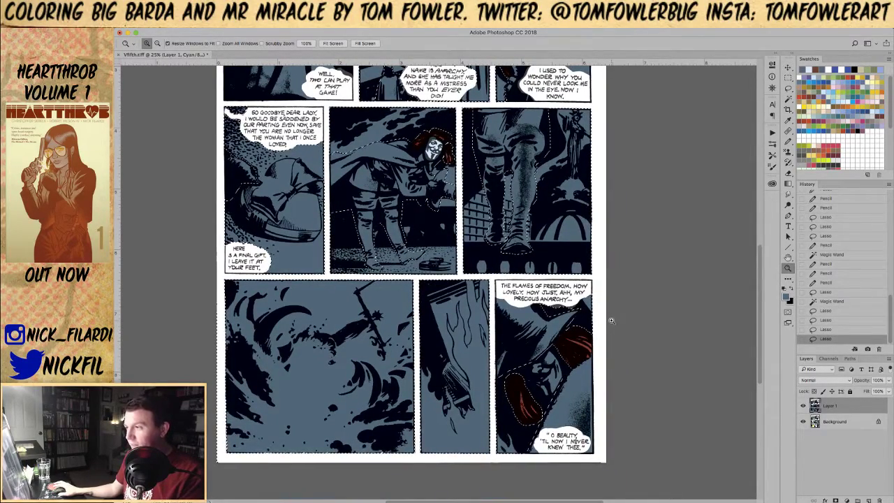
drag(484, 190, 510, 411)
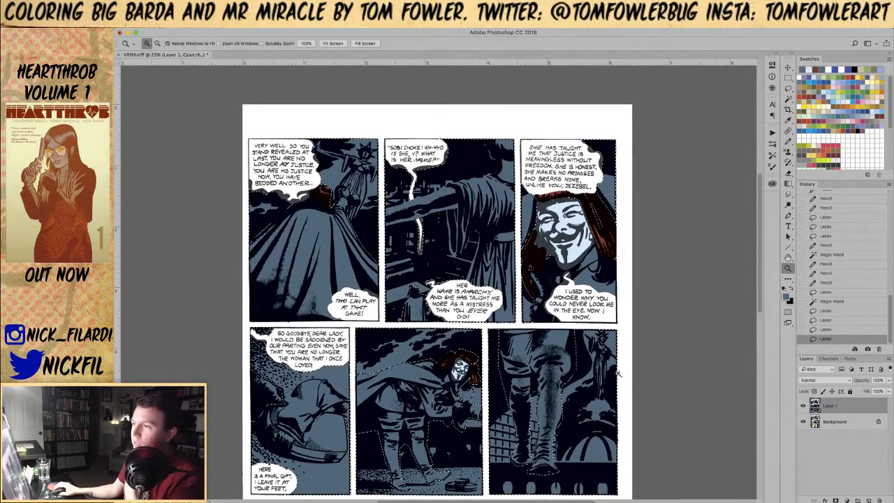
click(813, 77)
key(d)
key(x)
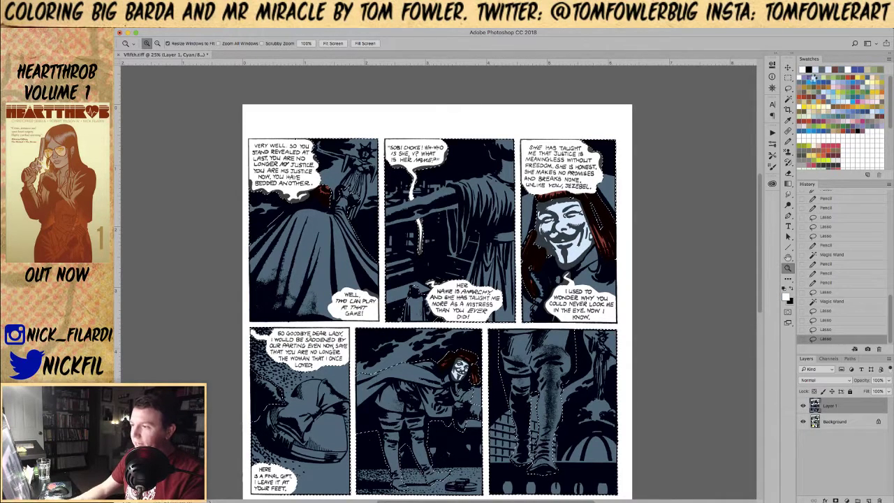
key(alt+BackSpace)
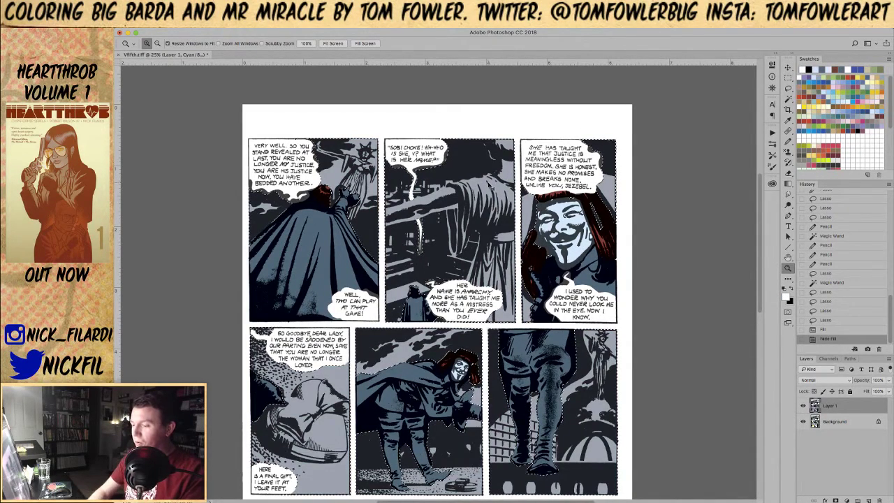
key(super+shift+f)
key(Return)
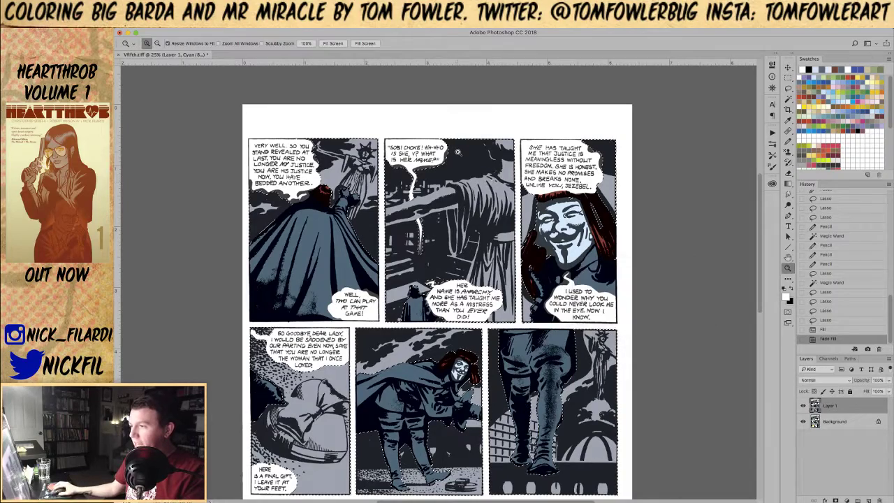
Step: Paint the mask in the bottom row's last panel pale blue and subtract it and the adjoining face area from the selection
drag(534, 490, 554, 304)
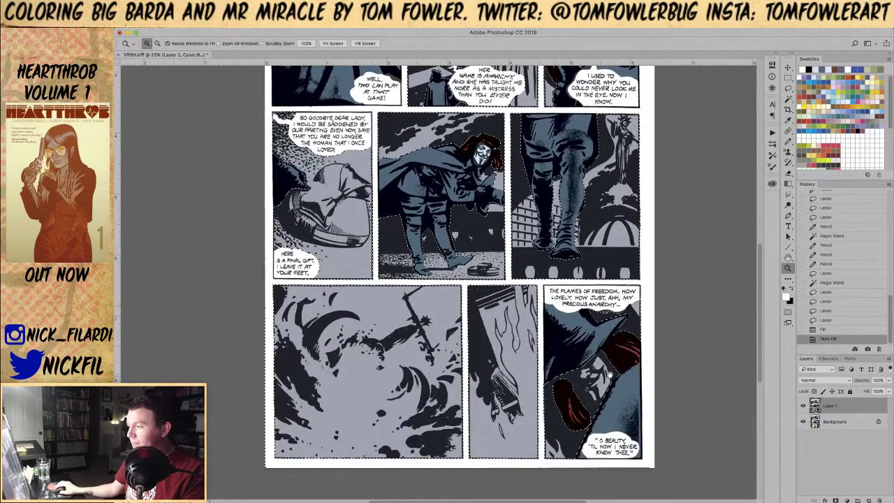
key(b)
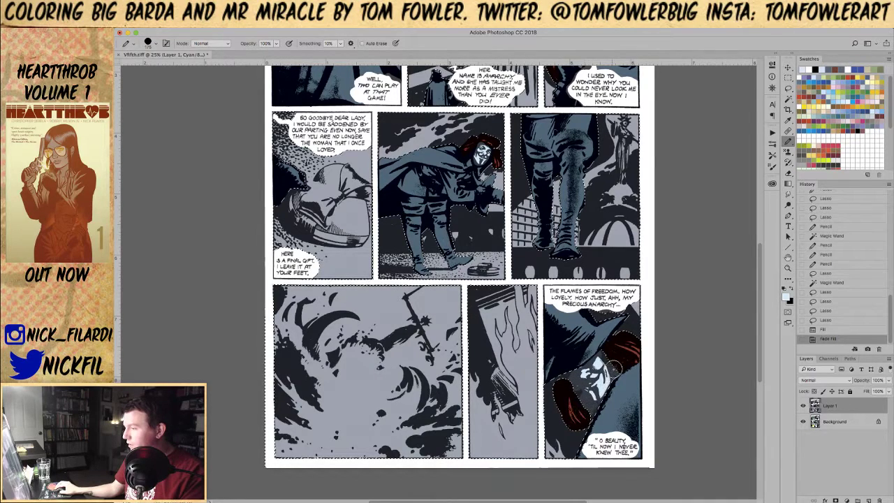
drag(606, 358, 615, 352)
key(w)
click(614, 353)
key(l)
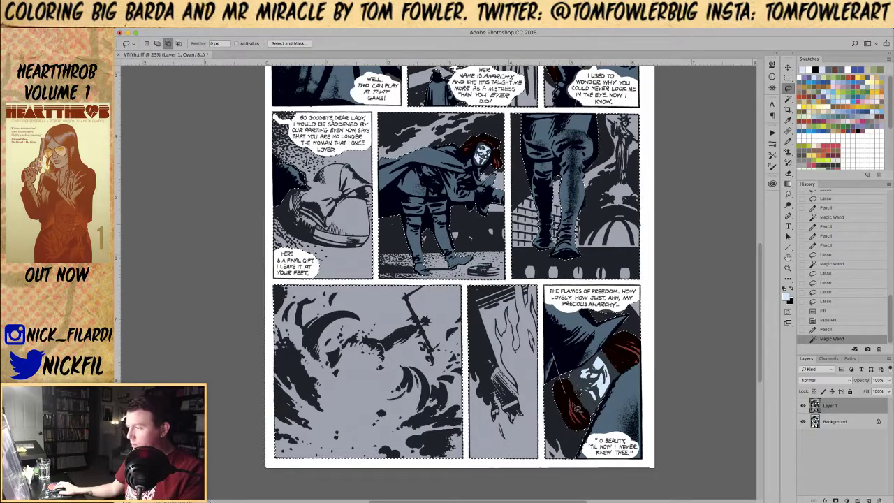
drag(553, 349, 578, 399)
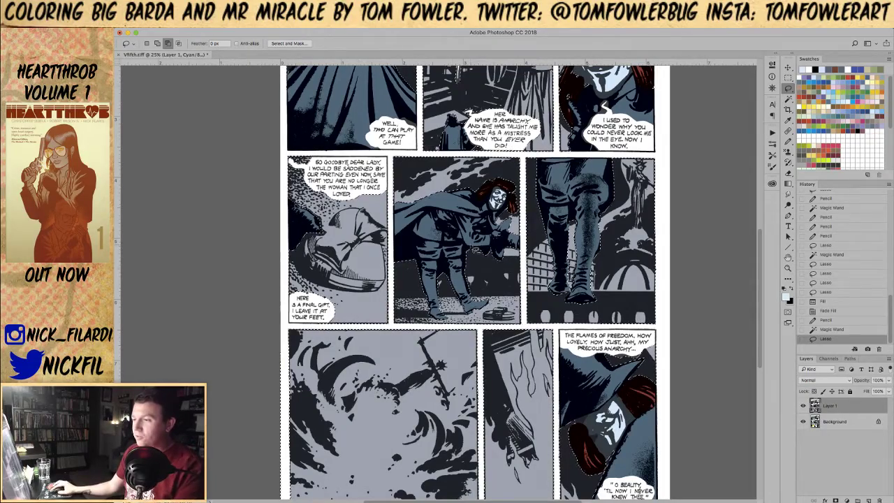
Step: Subtract the area around the large masked figure's hair and hood from the selection in the top row's last panel with the Lasso
drag(540, 400, 471, 354)
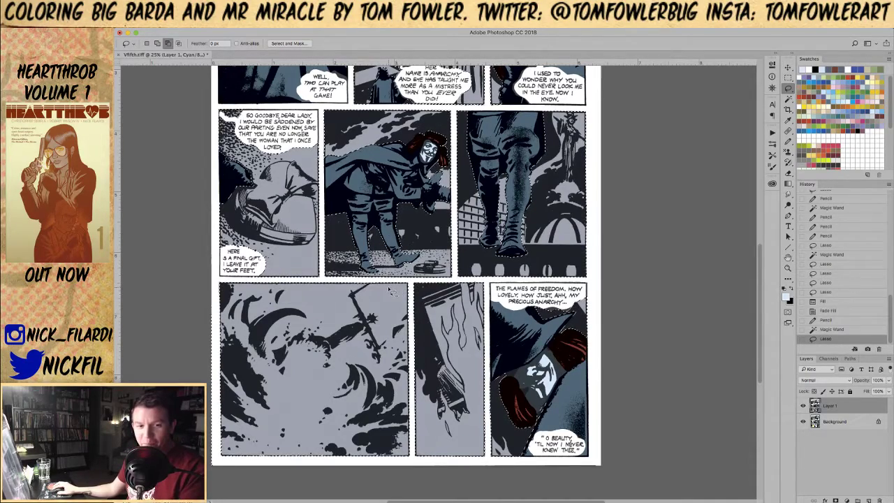
scroll(415, 300, up, 5)
scroll(415, 300, down, 1)
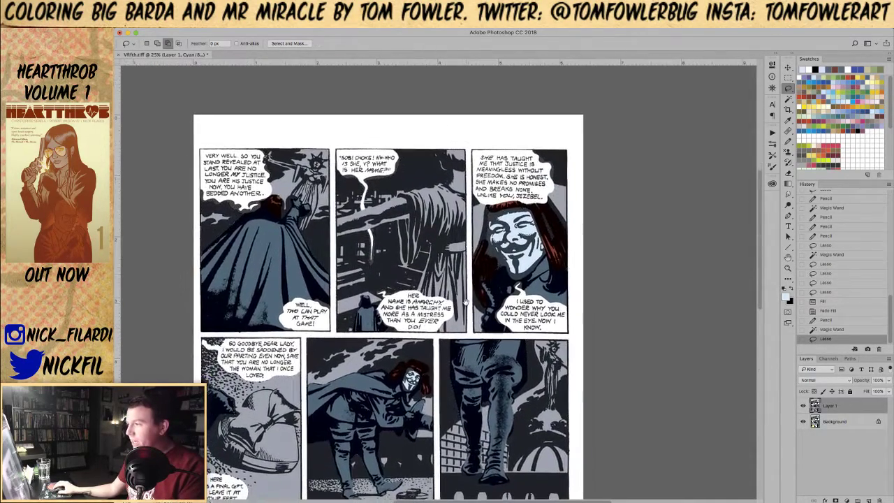
key(w)
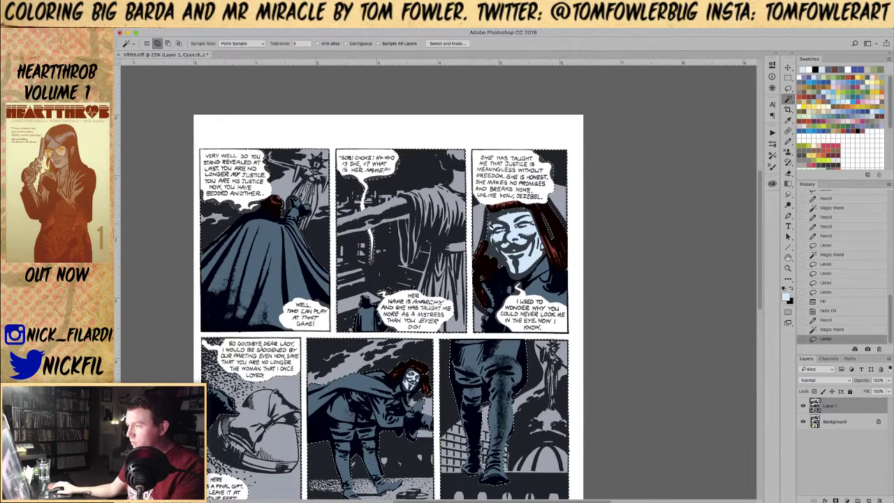
key(l)
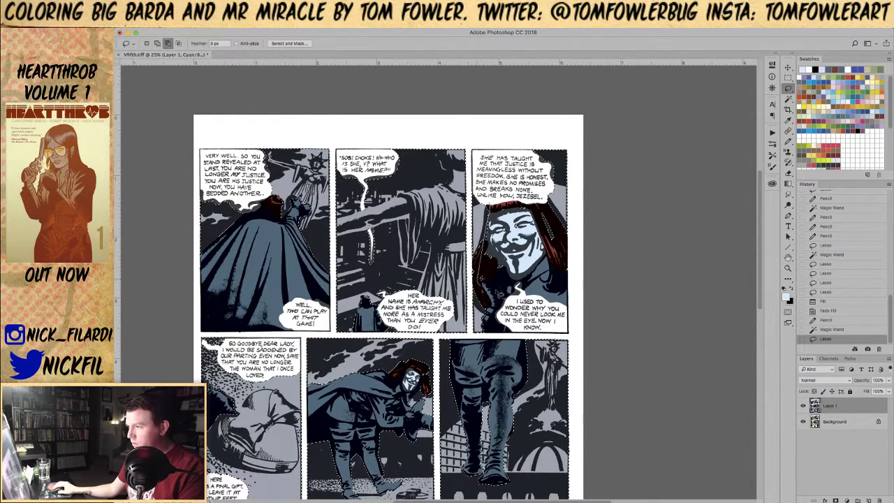
mouse_move(521, 184)
mouse_down()
mouse_move(570, 272)
mouse_move(624, 276)
mouse_up()
Step: Invert the selection, paint the small cloaked figure's hair red in the top row's centre panel, and invert the selection back
drag(454, 292, 494, 278)
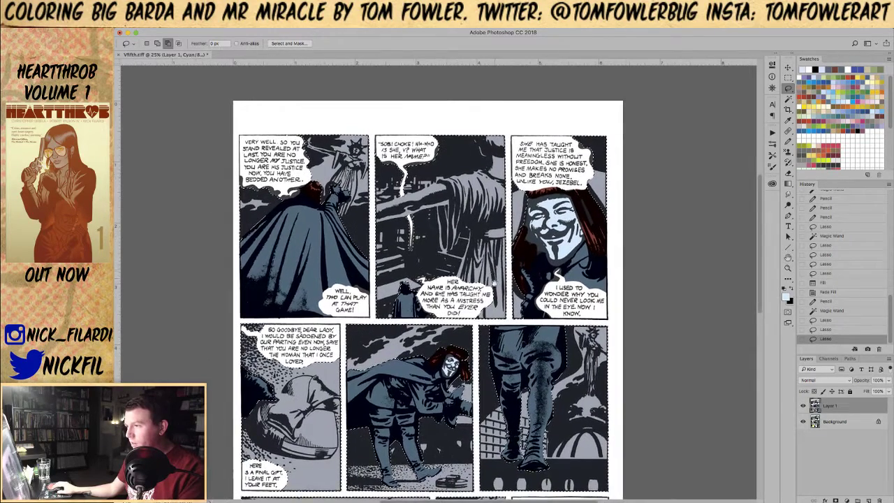
key(b)
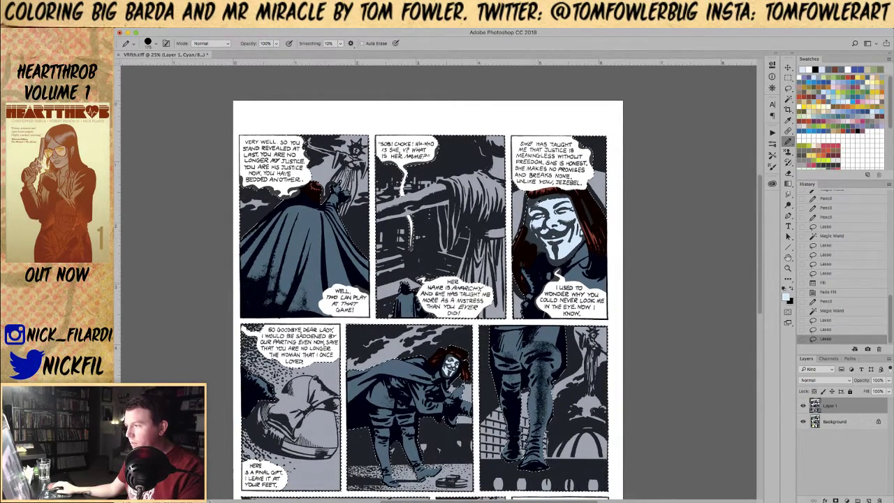
alt+click(559, 202)
key(super+z)
key(super+shift+i)
click(409, 285)
key(l)
key(super+shift+i)
Step: Subtract the statue and its raised sword from the selection in the top row's first panel with the Lasso
scroll(530, 243, down, 8)
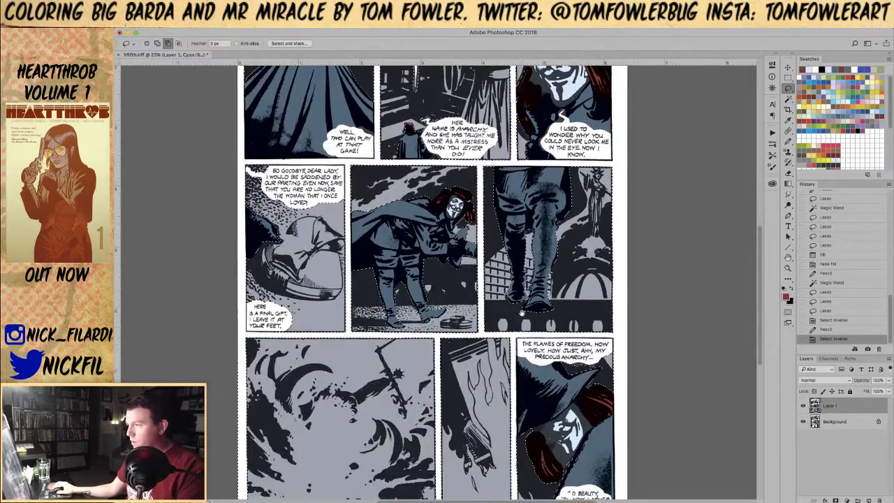
scroll(530, 243, up, 8)
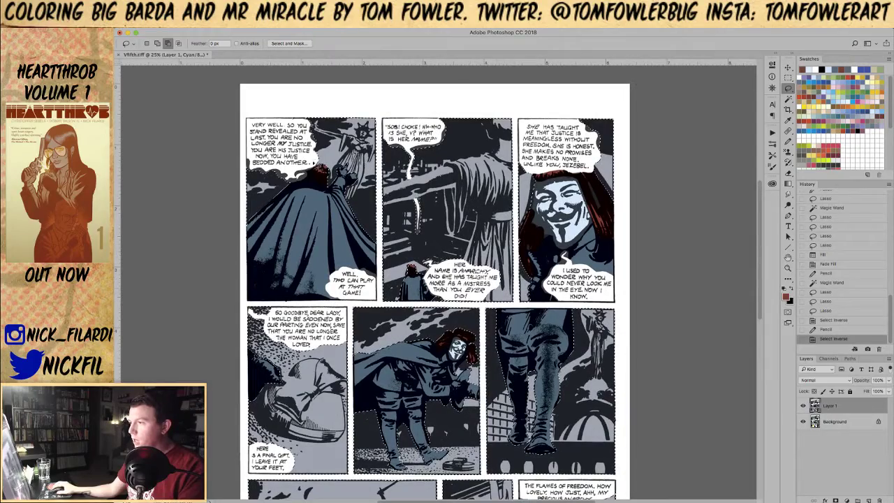
key(z)
click(318, 125)
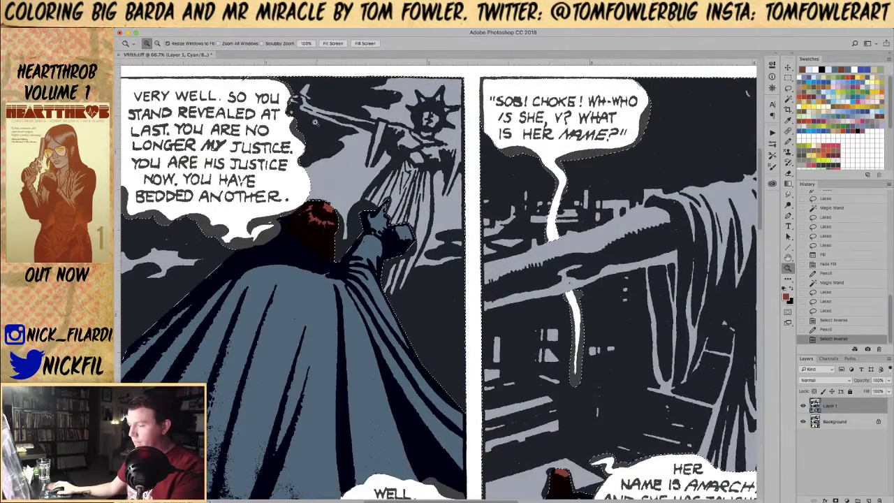
key(l)
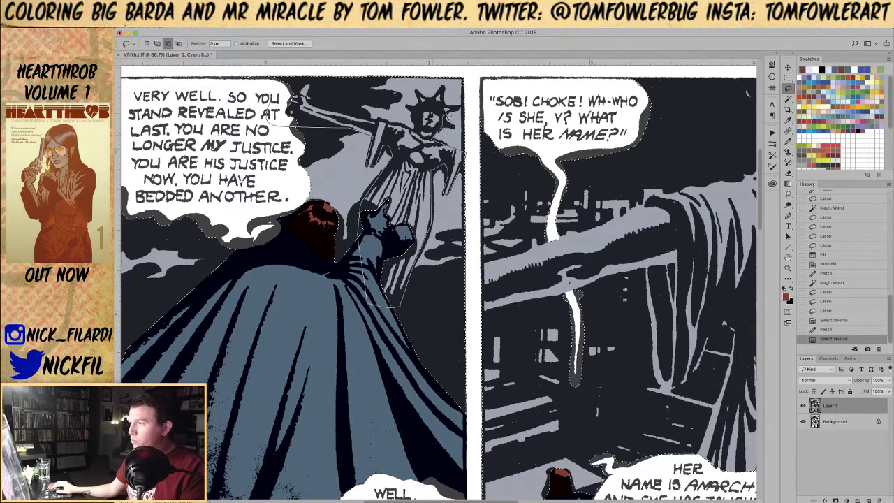
mouse_move(443, 96)
mouse_down()
mouse_move(417, 110)
mouse_move(421, 129)
mouse_move(358, 121)
mouse_move(306, 83)
mouse_move(265, 117)
mouse_up()
mouse_move(285, 84)
mouse_down()
mouse_move(320, 99)
mouse_move(307, 109)
mouse_up()
Step: Subtract the statue's neck and shoulder area from the selection at the edge of the top row's centre panel
mouse_move(561, 211)
mouse_down()
mouse_move(342, 211)
mouse_move(314, 187)
mouse_move(344, 161)
mouse_up()
scroll(340, 211, right, 5)
drag(381, 85, 399, 148)
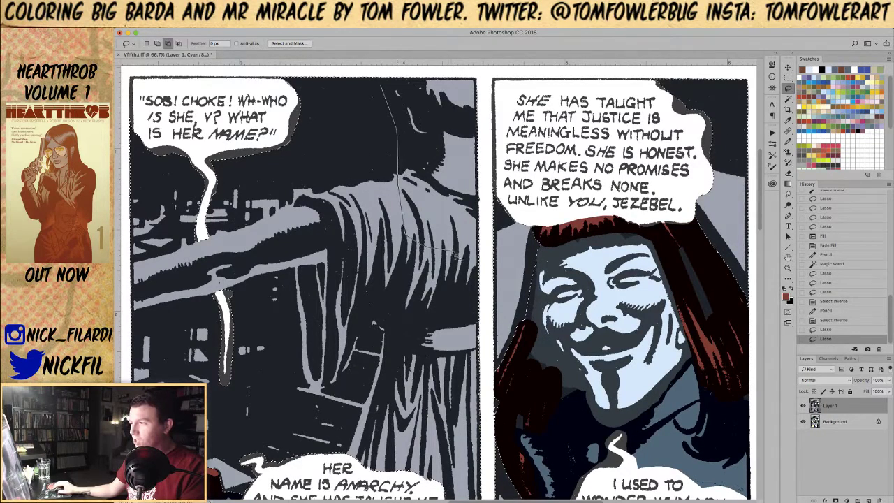
mouse_move(482, 140)
mouse_down()
mouse_move(485, 84)
mouse_move(394, 110)
mouse_up()
drag(395, 171, 398, 171)
Step: Subtract the statue's waist and long lower robe behind the speech balloon from the selection in the top row's centre panel
scroll(398, 171, down, 3)
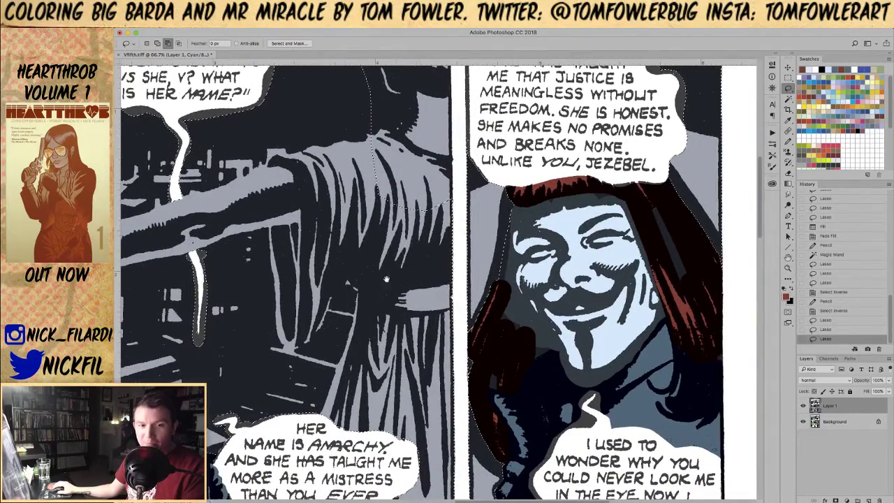
scroll(409, 221, down, 2)
scroll(409, 220, right, 2)
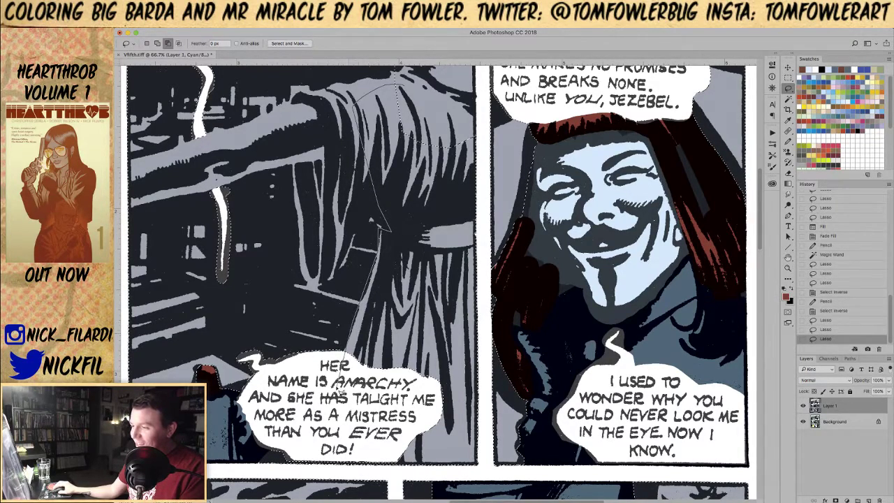
alt+click(335, 393)
alt+click(368, 471)
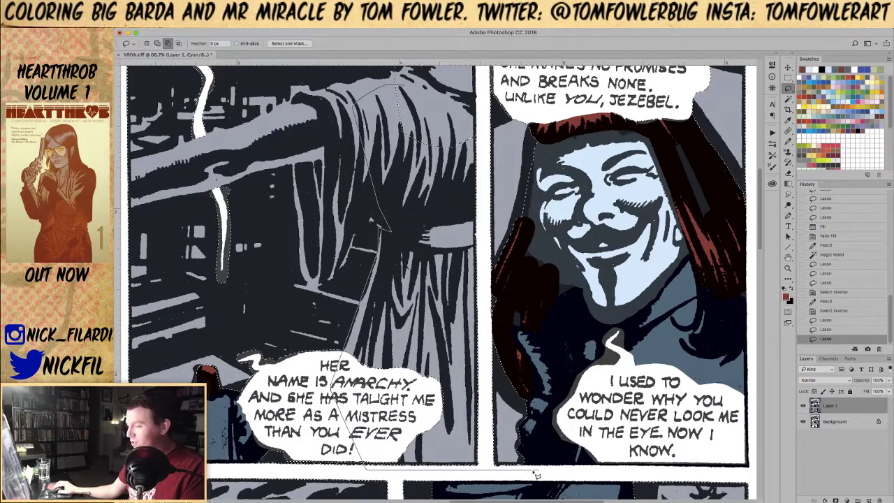
alt+click(486, 472)
Step: Subtract the statue's upper arm and hanging sleeve folds from the selection in the top row's centre panel
mouse_move(338, 113)
mouse_down()
mouse_move(370, 109)
mouse_move(452, 139)
mouse_up()
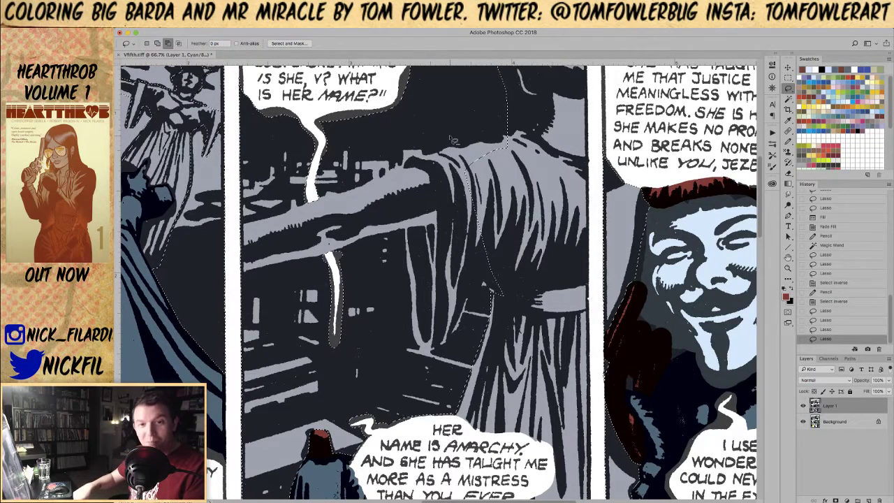
mouse_move(504, 130)
mouse_down()
mouse_move(418, 161)
mouse_move(415, 206)
mouse_move(472, 214)
mouse_up()
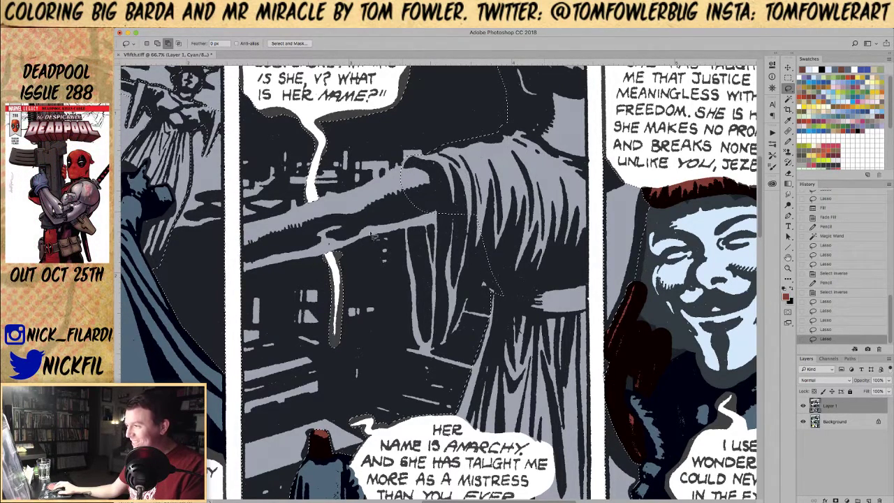
drag(396, 219, 412, 342)
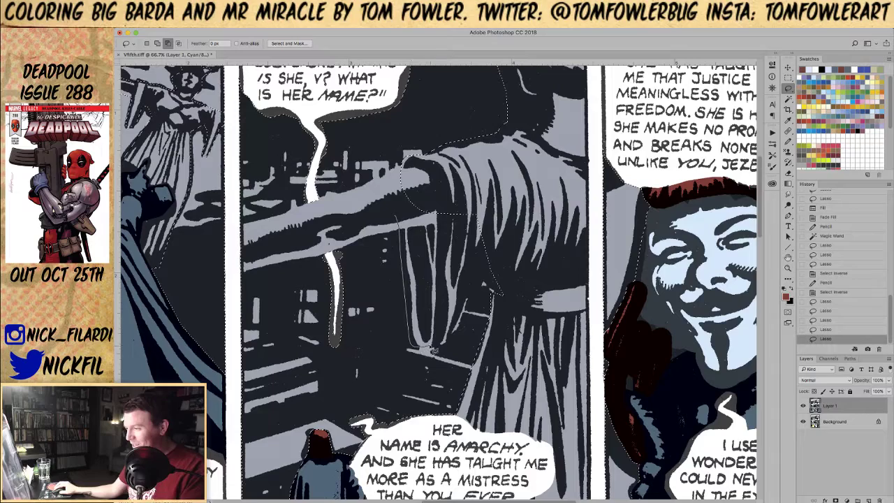
mouse_move(470, 309)
mouse_down()
mouse_move(525, 307)
mouse_move(482, 160)
mouse_up()
Step: Subtract the statue's outstretched forearm from the selection in the top row's centre panel
drag(366, 198, 443, 226)
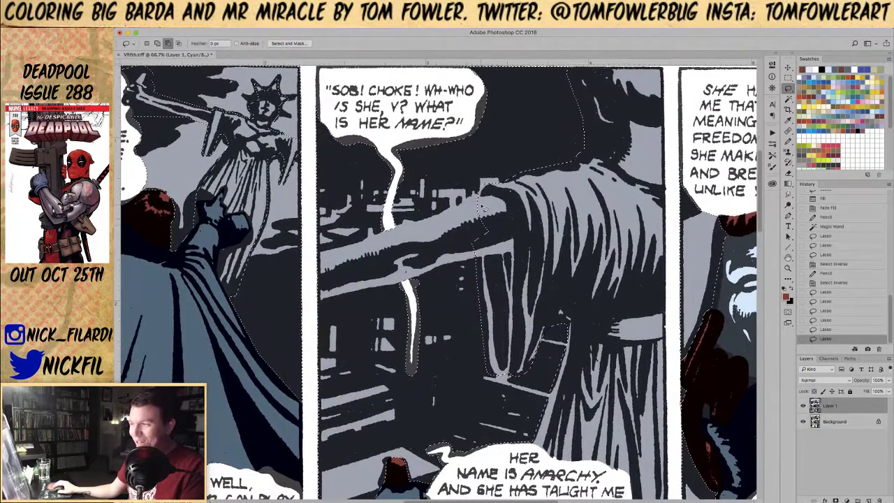
mouse_move(479, 194)
mouse_down()
mouse_move(368, 244)
mouse_move(315, 271)
mouse_up()
mouse_move(320, 306)
mouse_down()
mouse_move(420, 269)
mouse_move(416, 284)
mouse_move(462, 266)
mouse_up()
Step: Subtract the statue above the dome, including its robe and sword, from the selection in the middle row's last panel
drag(549, 201, 299, 206)
mouse_move(308, 489)
mouse_down()
mouse_move(384, 274)
mouse_move(587, 112)
mouse_up()
drag(306, 204, 252, 272)
drag(657, 241, 250, 240)
drag(537, 208, 511, 361)
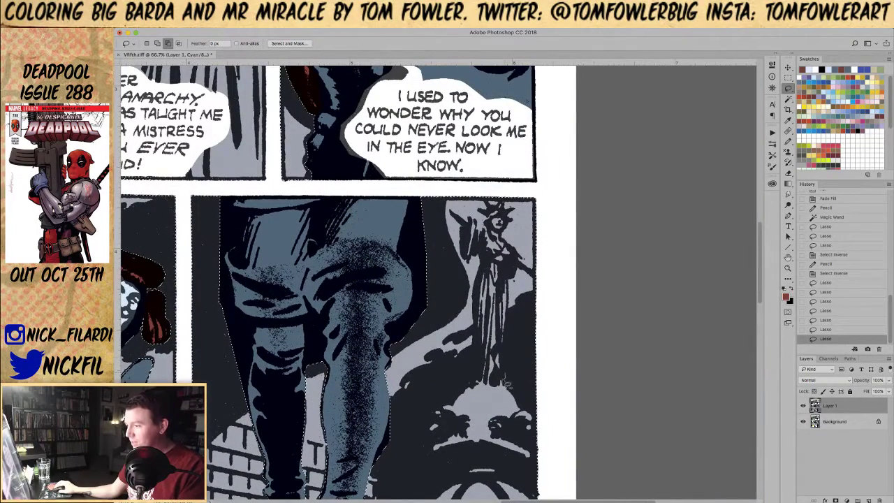
mouse_move(475, 305)
mouse_down()
mouse_move(489, 256)
mouse_move(516, 277)
mouse_move(504, 386)
mouse_move(475, 307)
mouse_move(477, 374)
mouse_move(472, 293)
mouse_move(486, 253)
mouse_up()
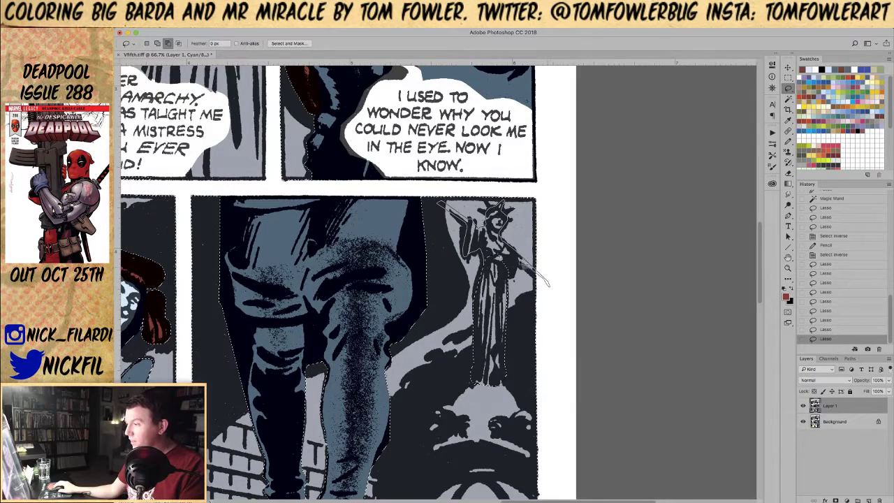
drag(489, 278, 488, 283)
Step: Paint the small dark figure below the flames in the bottom row's middle panel with the cloak's slate blue, touching up its edge with background grey
drag(563, 250, 688, 85)
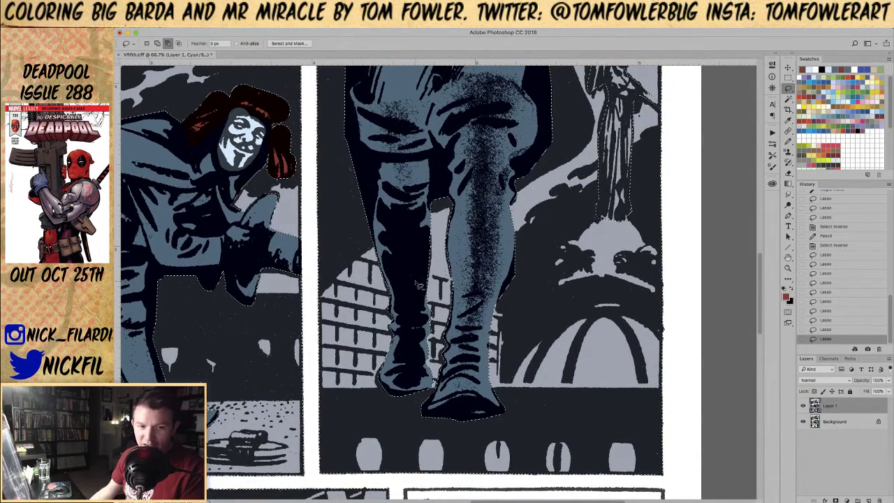
key(z)
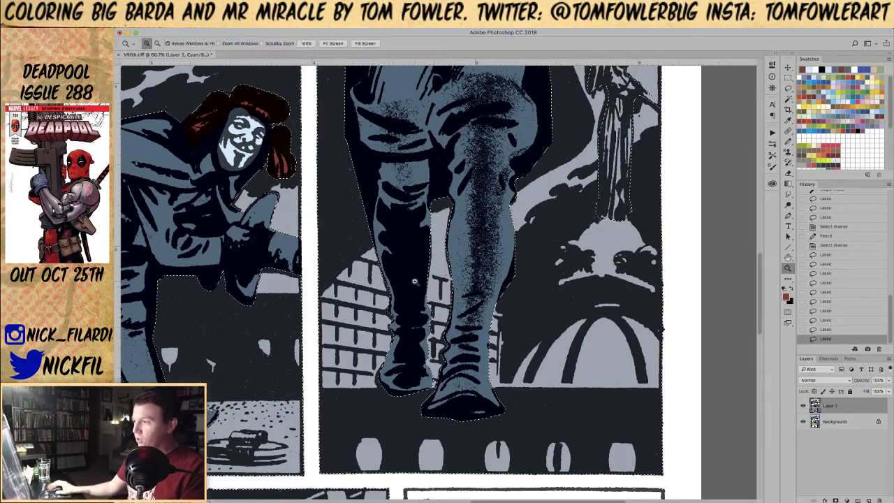
alt+click(443, 289)
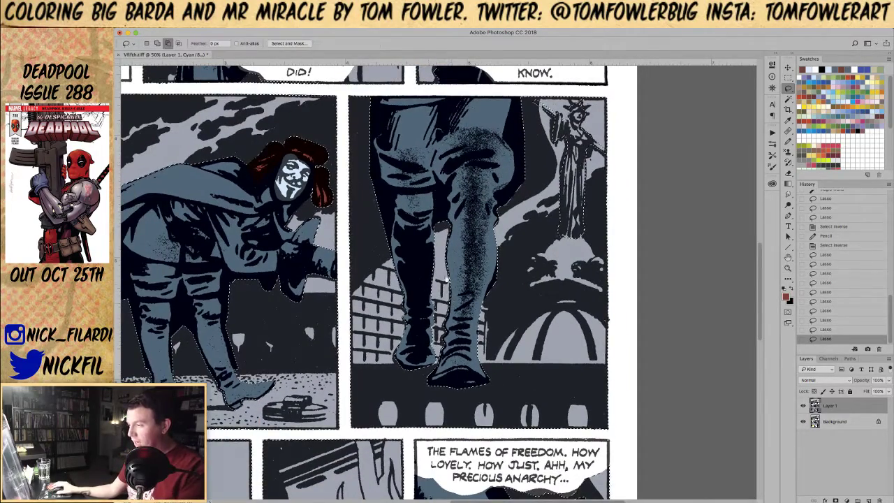
scroll(493, 265, left, 5)
scroll(475, 265, down, 5)
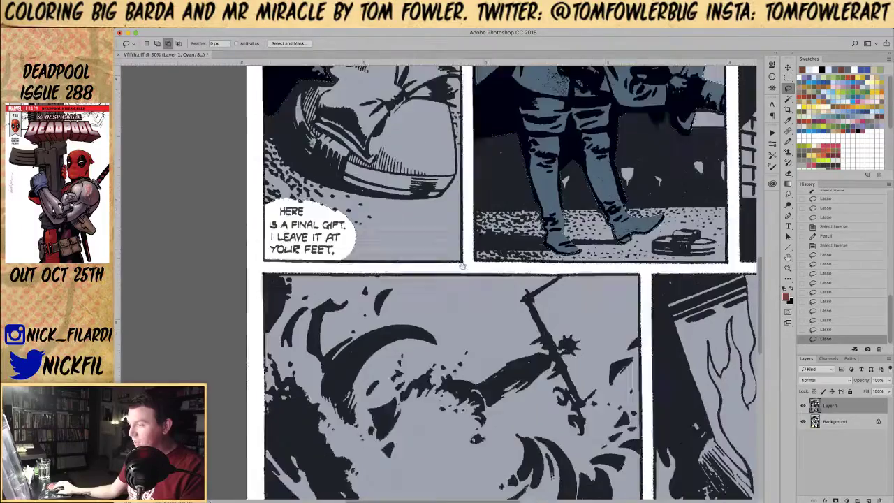
scroll(462, 266, right, 10)
scroll(482, 258, down, 2)
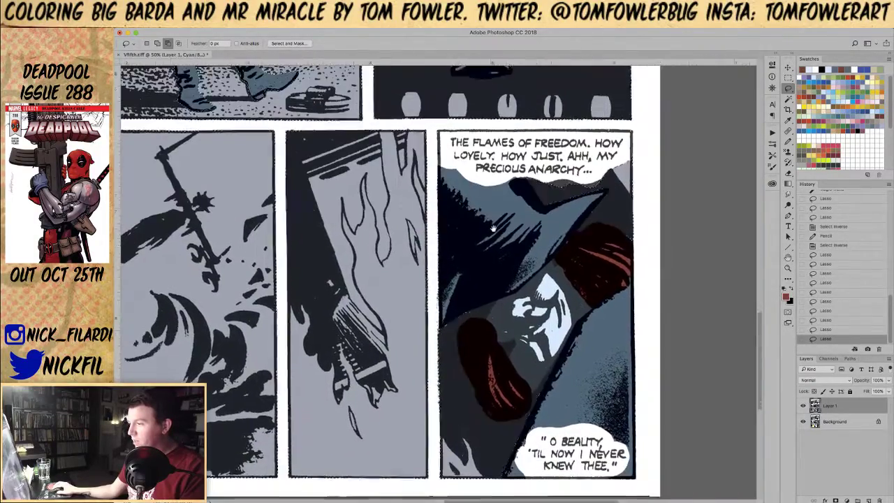
key(b)
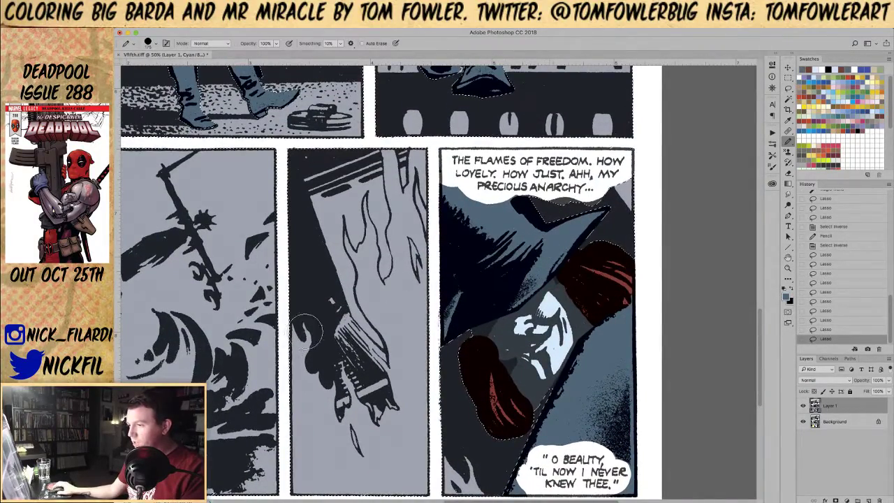
click(327, 306)
scroll(345, 337, up, 1)
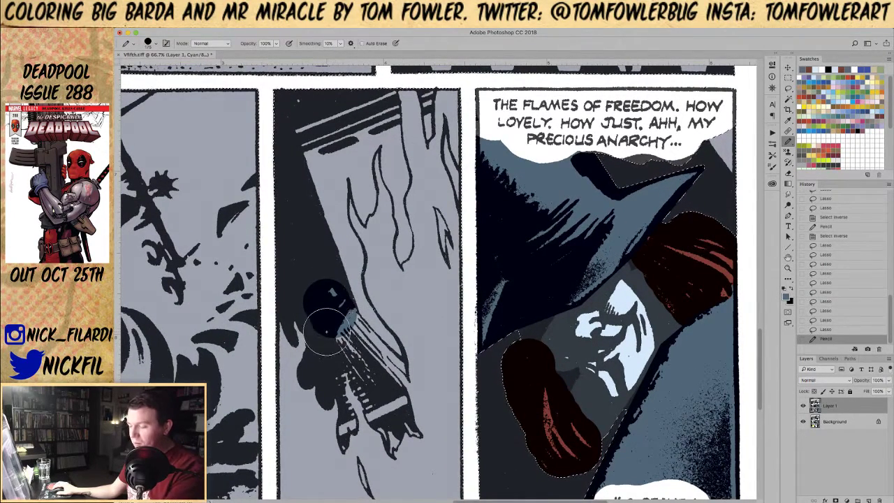
mouse_move(347, 319)
mouse_down()
mouse_move(380, 352)
mouse_move(384, 372)
mouse_up()
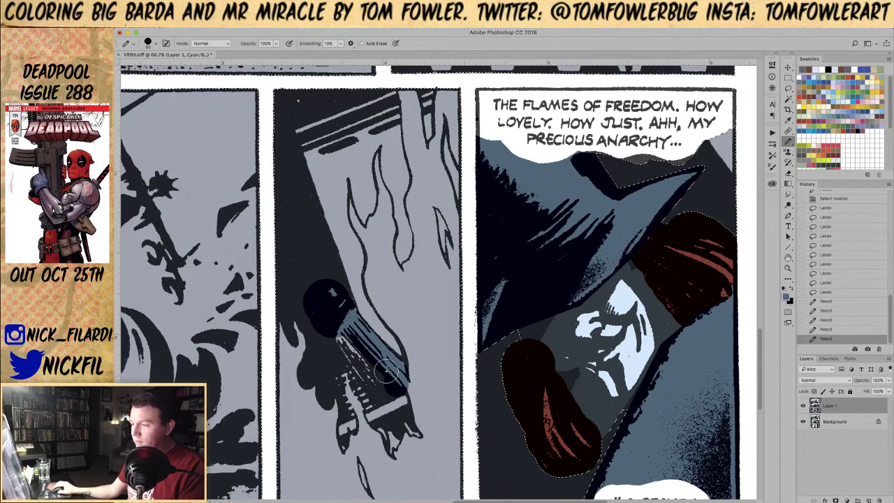
alt+click(425, 369)
click(421, 387)
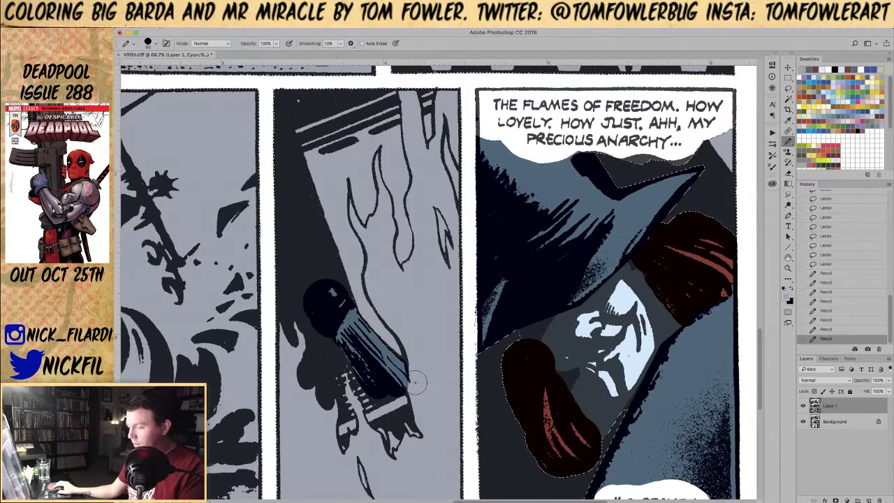
Step: Adjust the page's background selection with the Magic Wand so it leaves out the small figure in the bottom row's middle panel
key(z)
alt+click(361, 276)
alt+click(361, 276)
drag(357, 296, 506, 373)
alt+click(429, 266)
alt+click(429, 265)
key(w)
click(422, 381)
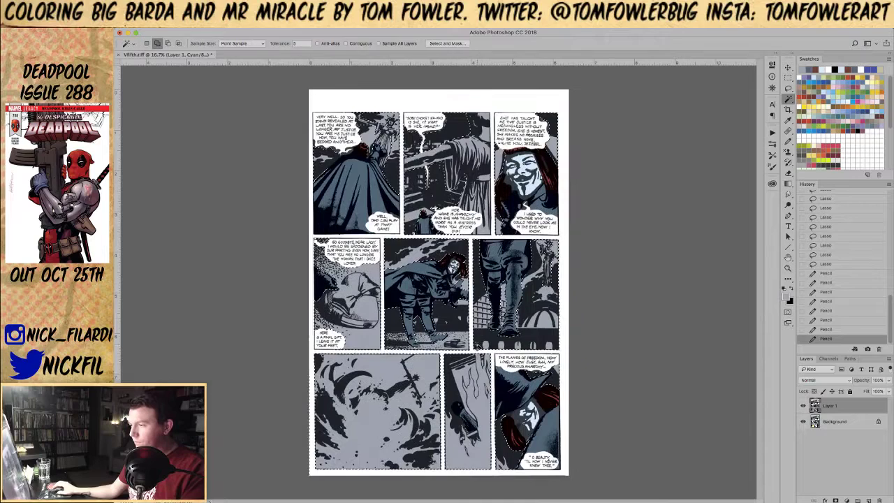
alt+click(463, 418)
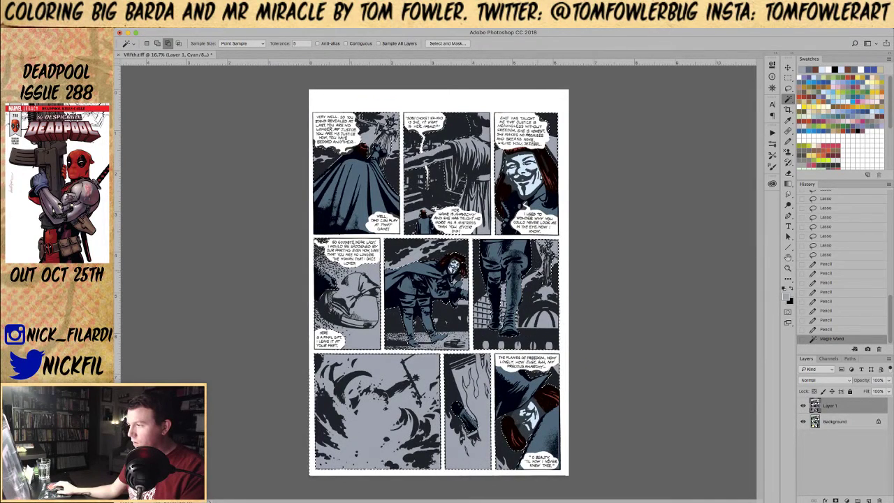
Step: Fill the selected backgrounds with a blue swatch, fade the fill, and deselect
click(859, 109)
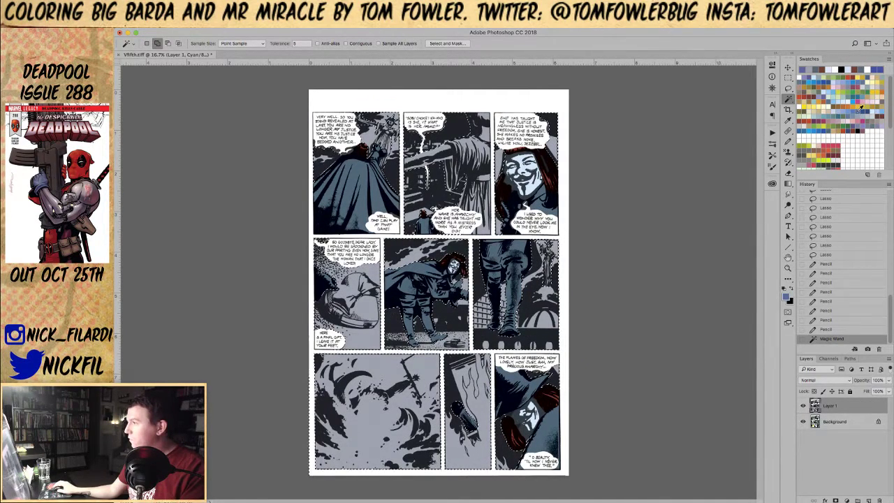
key(alt+BackSpace)
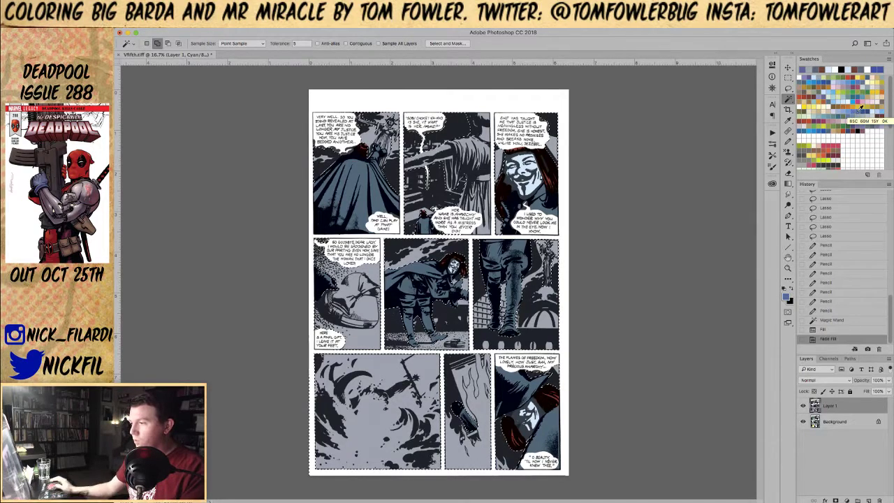
key(super+d)
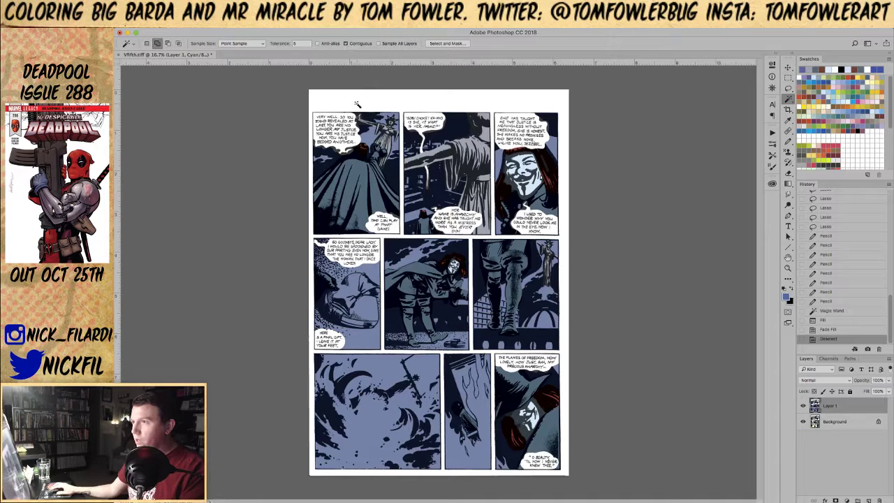
Step: Select the background of the bottom row's first panel, fill it with light yellow, and deselect
click(387, 359)
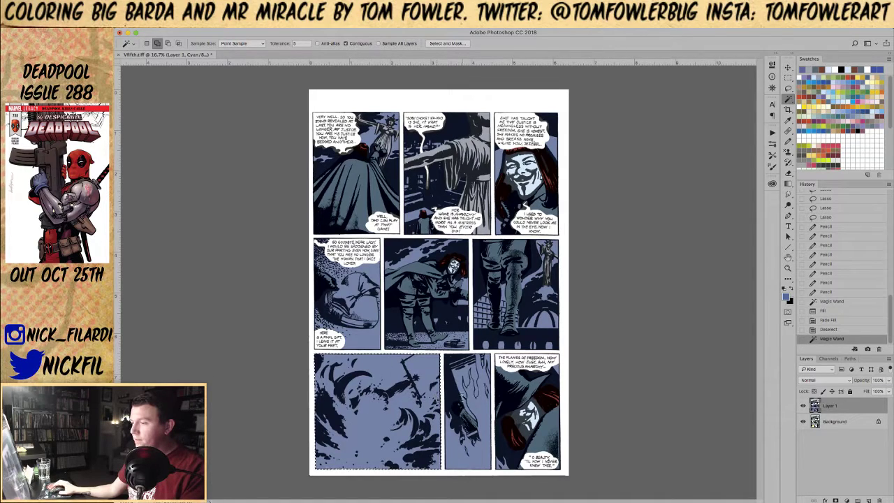
click(818, 103)
key(alt+BackSpace)
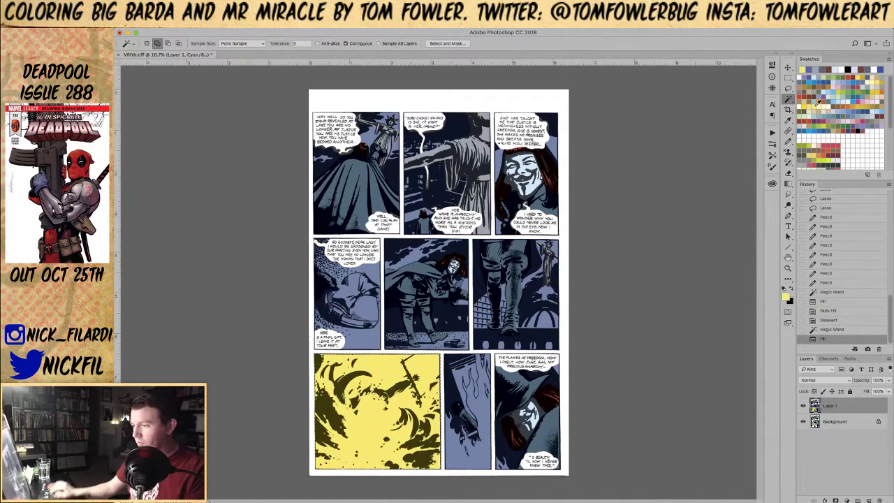
key(super+d)
click(463, 417)
key(super+d)
click(480, 437)
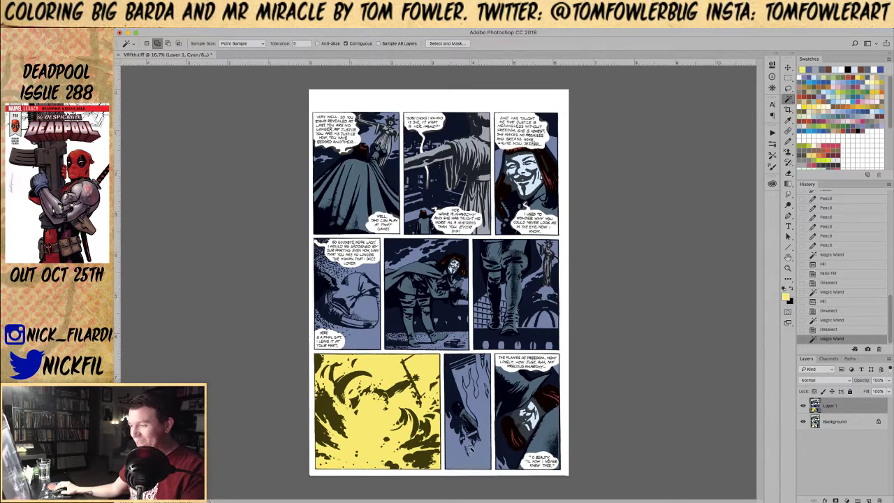
key(z)
click(461, 412)
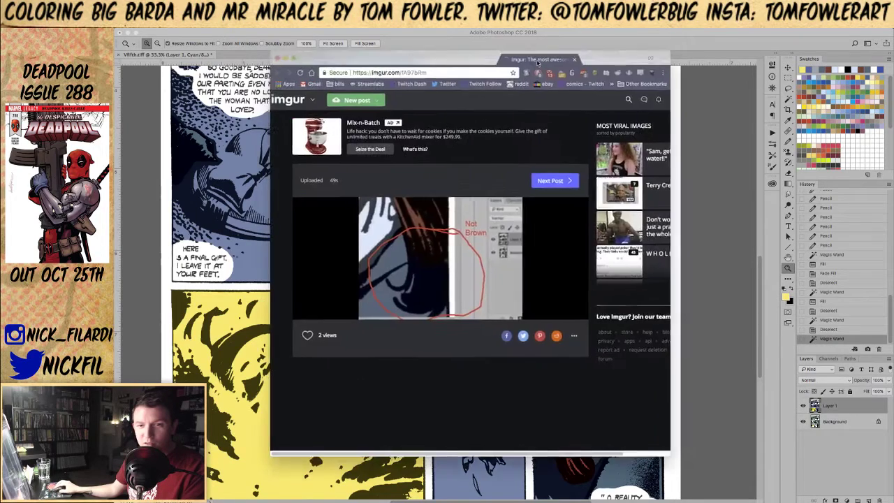
Step: Examine the circled area marked "Not Brown" in the feedback image on the Imgur page, and move the browser window away
drag(540, 62, 537, 72)
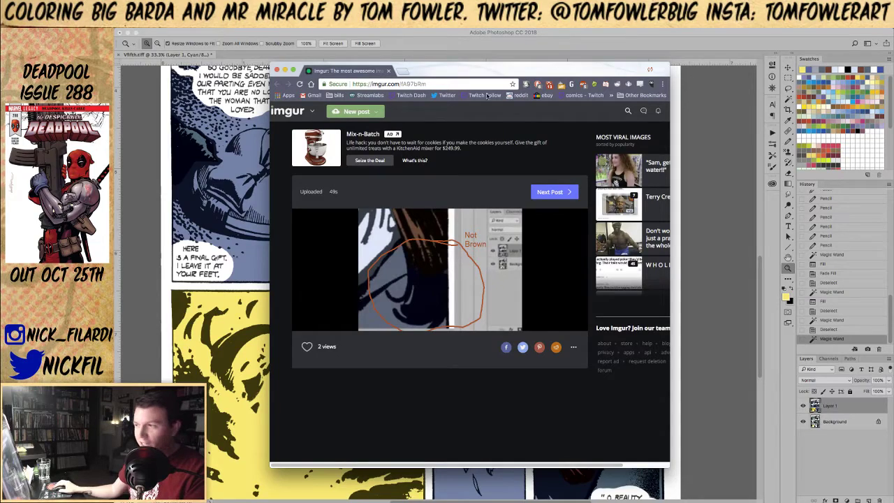
drag(467, 74, 469, 73)
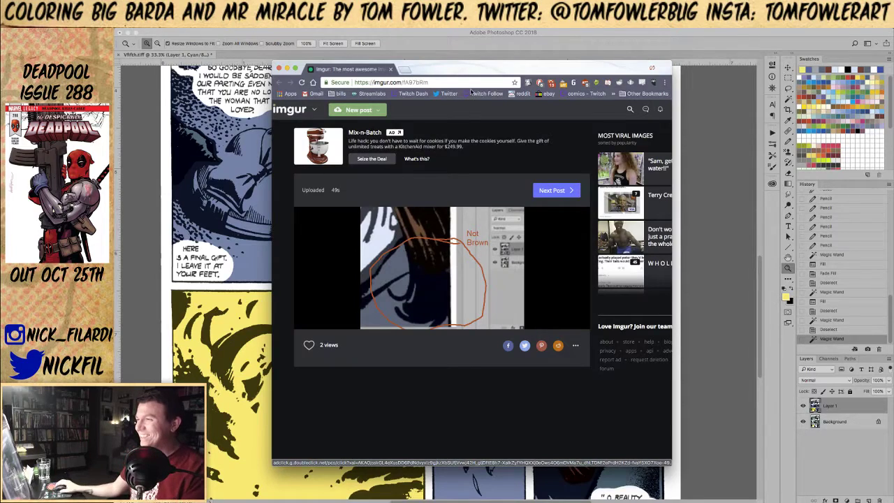
drag(470, 69, 0, 28)
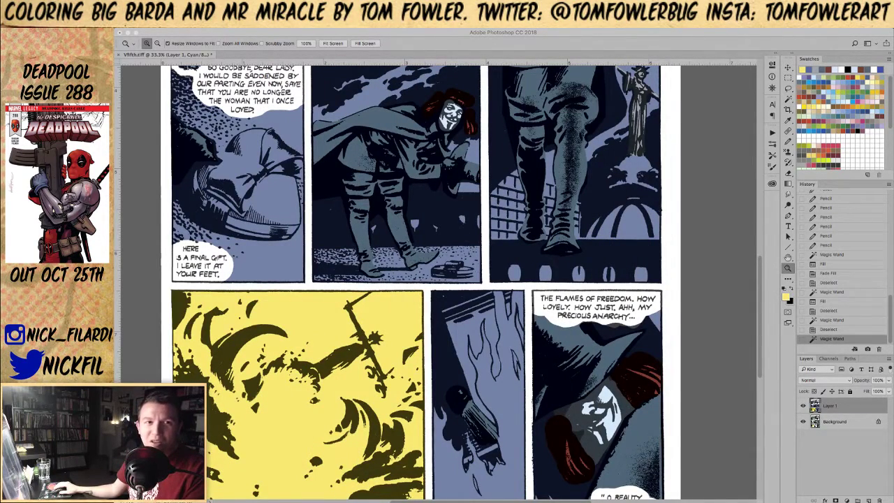
Step: Extend the red-brown hair down over the dark shoulder in the top row's last panel with the Pencil, using the hair's sampled red
scroll(528, 405, up, 5)
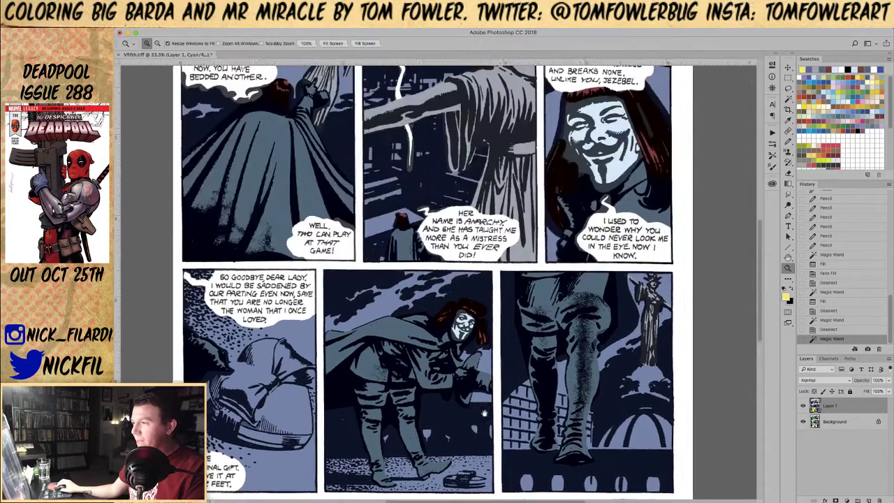
scroll(661, 228, down, 5)
scroll(661, 227, right, 5)
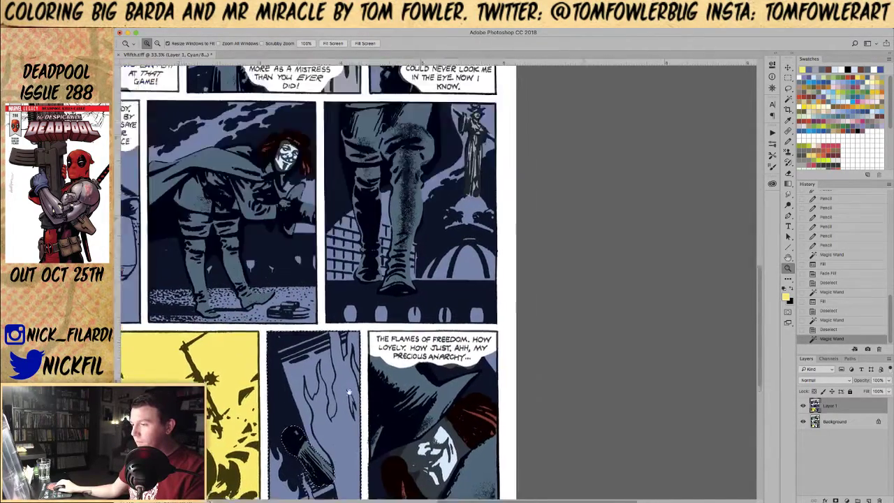
drag(511, 77, 479, 199)
click(450, 125)
click(450, 124)
click(450, 124)
click(451, 125)
drag(456, 151, 443, 220)
key(b)
alt+click(433, 148)
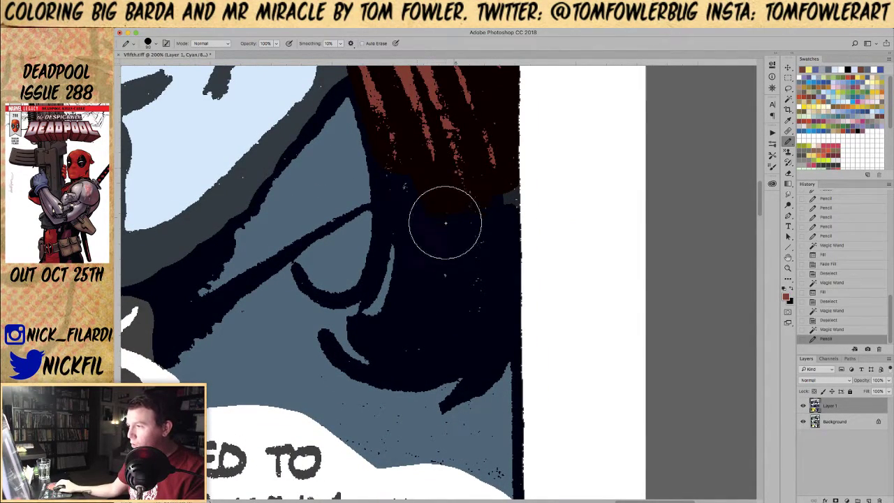
key(super+d)
mouse_move(408, 165)
mouse_down()
mouse_move(443, 239)
mouse_move(454, 307)
mouse_move(465, 292)
mouse_move(455, 193)
mouse_move(483, 188)
mouse_move(477, 246)
mouse_move(433, 338)
mouse_move(460, 246)
mouse_up()
drag(429, 220, 422, 177)
alt+click(416, 188)
alt+click(415, 190)
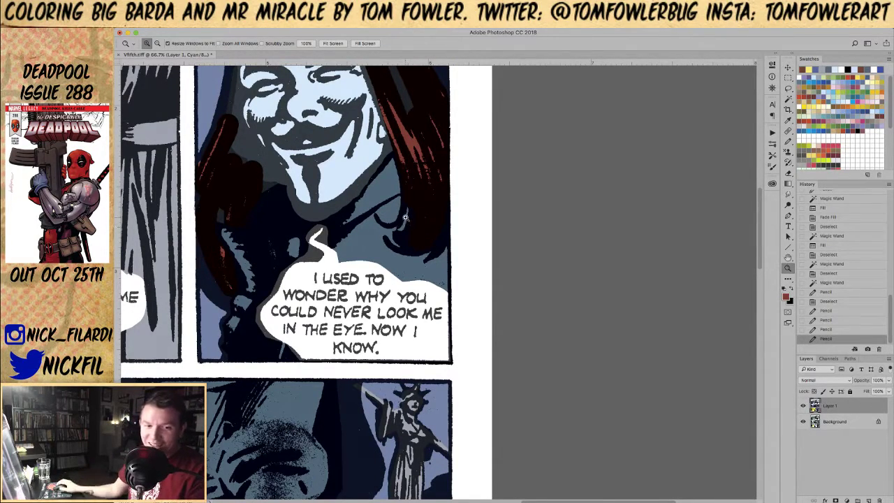
alt+click(363, 204)
scroll(280, 231, left, 5)
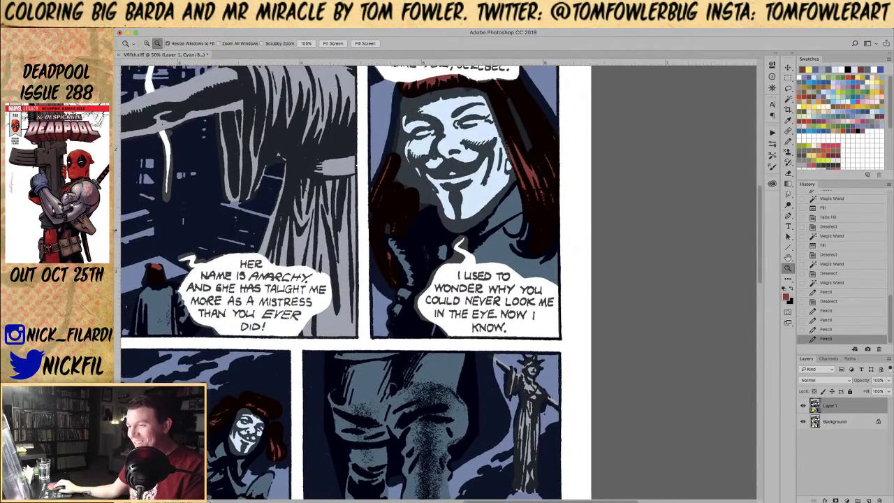
alt+click(216, 224)
alt+click(217, 224)
drag(209, 230, 409, 87)
key(w)
click(448, 227)
key(ctrl+d)
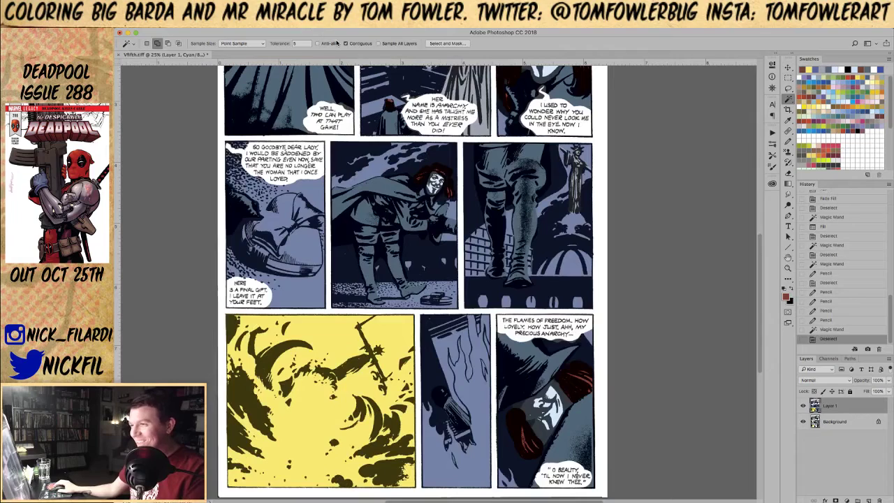
click(284, 218)
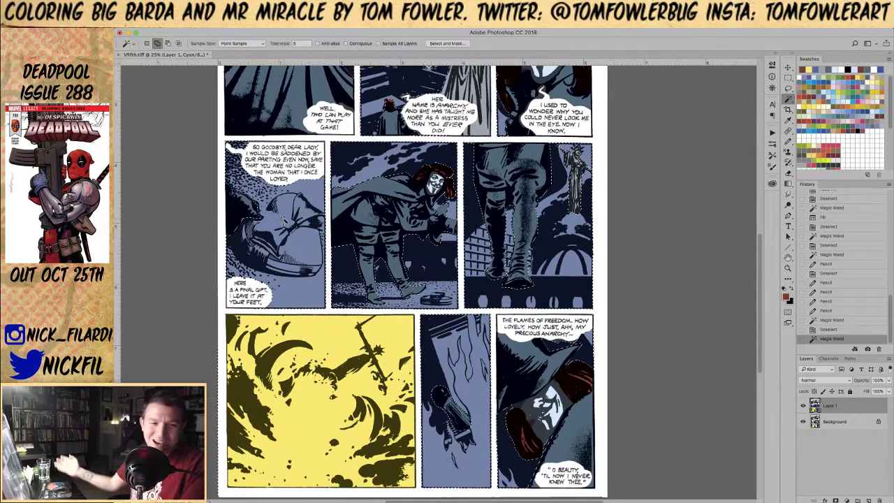
drag(496, 330, 444, 221)
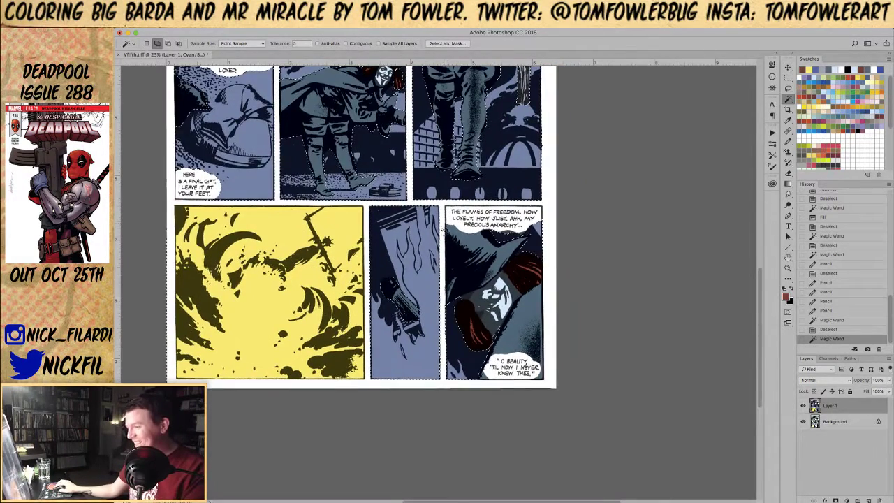
key(z)
click(420, 290)
click(420, 290)
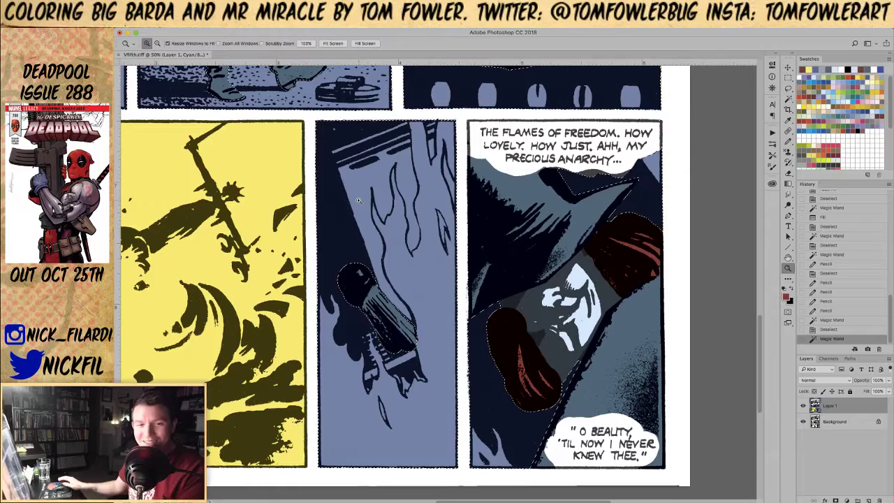
click(395, 223)
scroll(389, 109, down, 3)
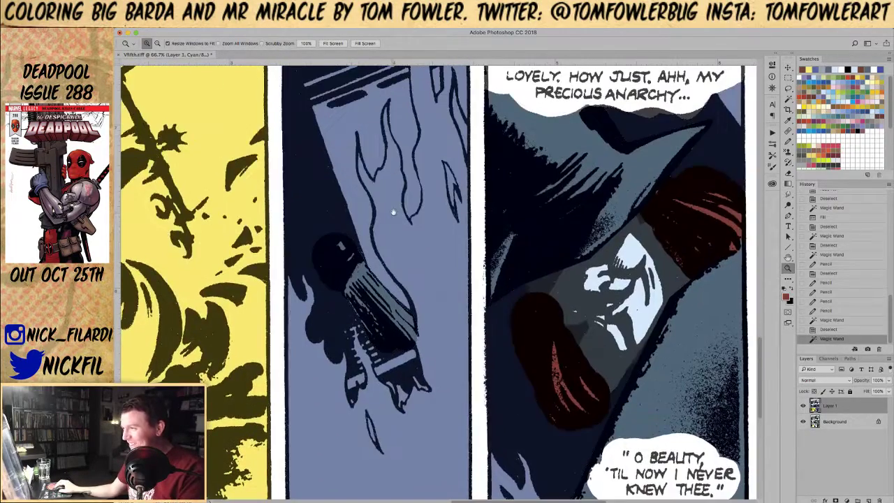
key(b)
scroll(458, 224, up, 4)
key(ctrl+d)
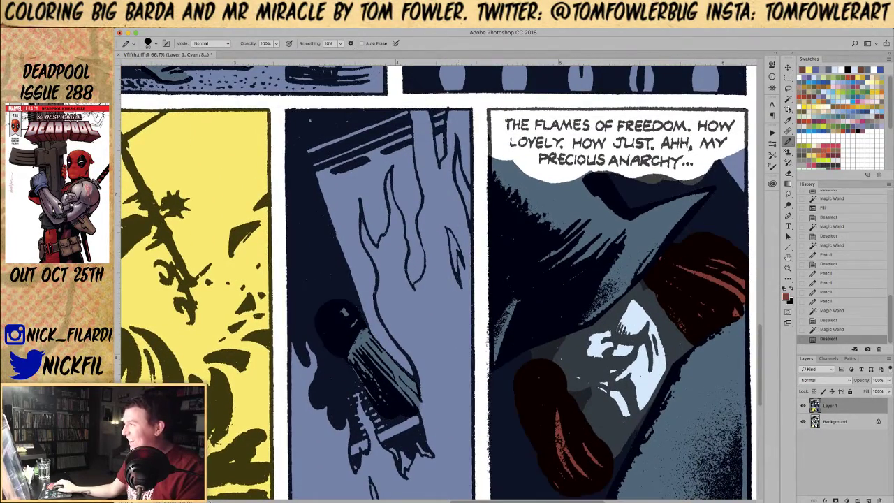
Step: Set the foreground colour to light yellow and make the Magic Wand sample all layers
click(820, 105)
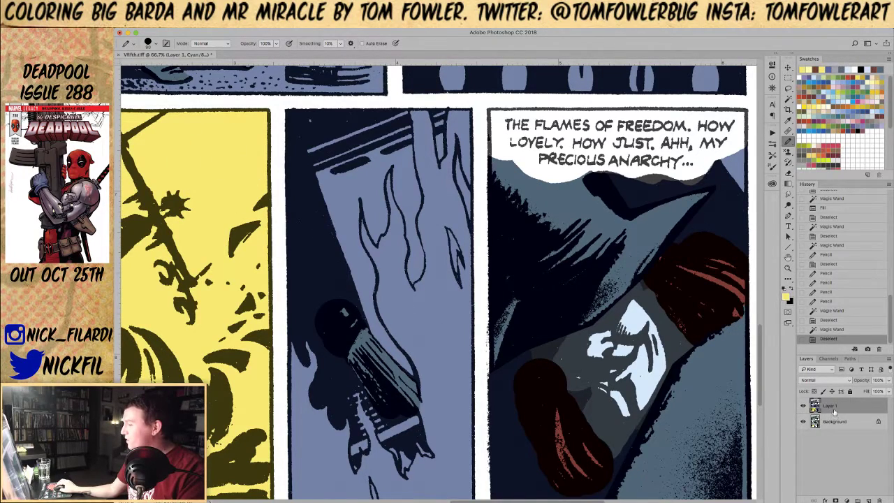
key(w)
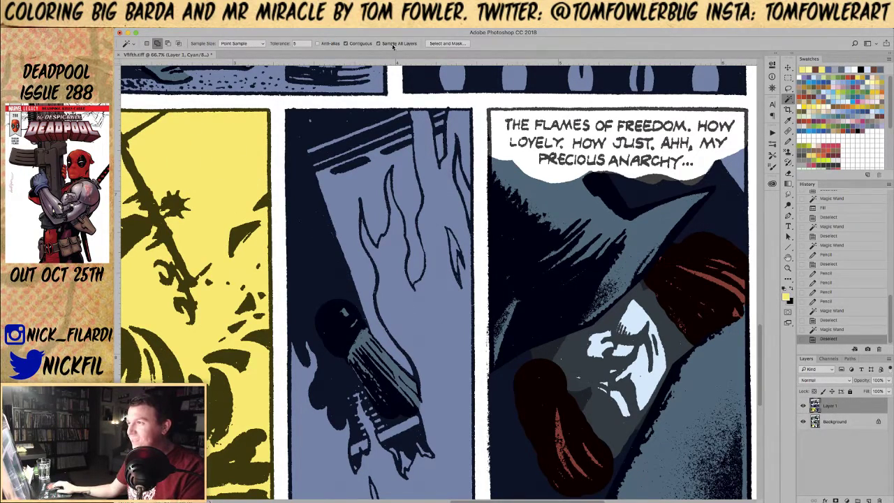
click(427, 182)
key(ctrl+d)
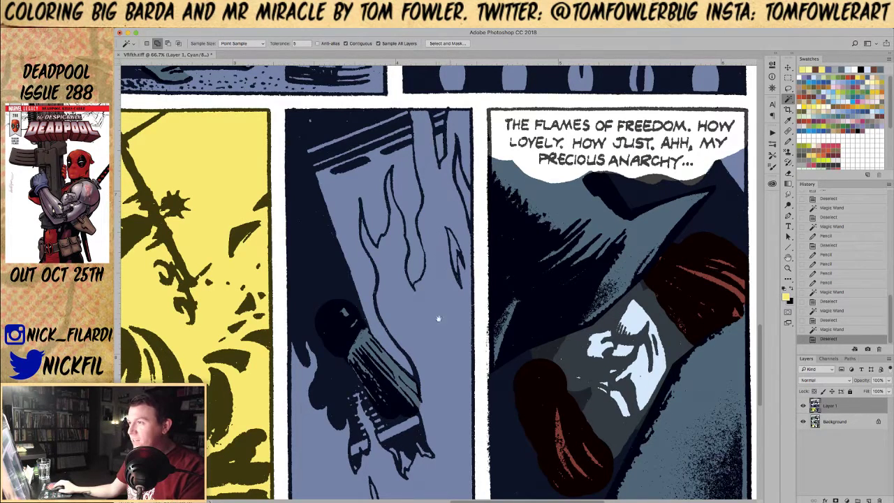
Step: Select the flames in the bottom row's middle panel, lasso out the gaps in the dark falling object, expand, fill with light yellow, and deselect
scroll(449, 309, down, 5)
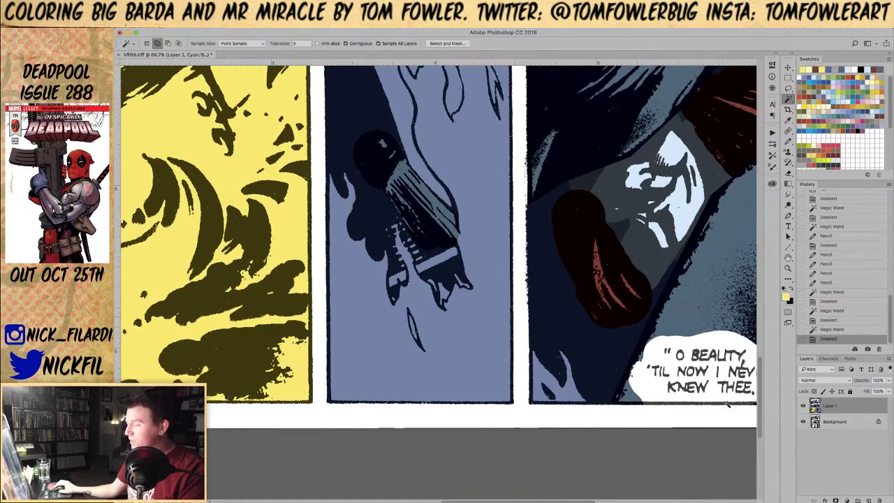
click(856, 408)
click(472, 223)
scroll(447, 252, up, 2)
scroll(408, 286, up, 4)
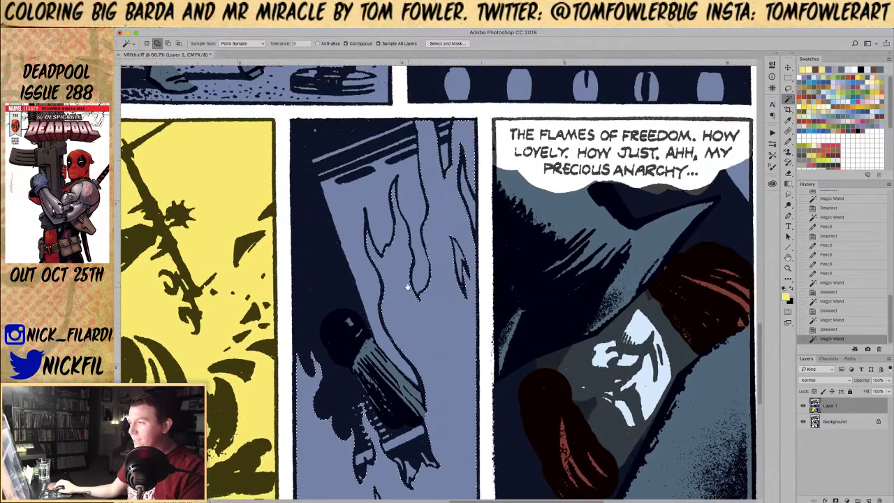
scroll(408, 286, down, 5)
key(l)
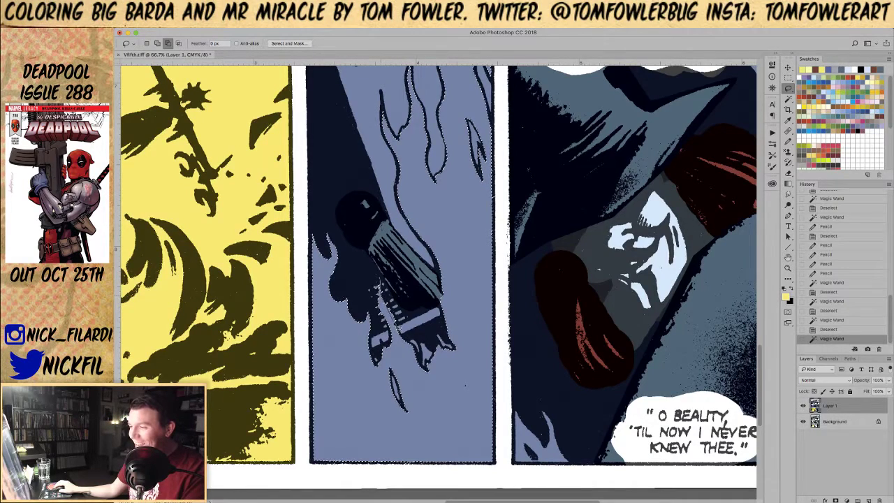
drag(422, 276, 383, 285)
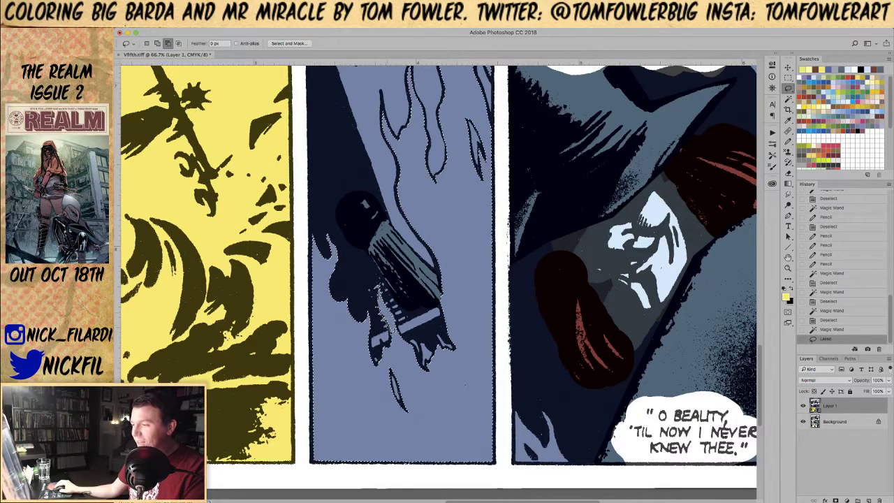
drag(370, 269, 377, 281)
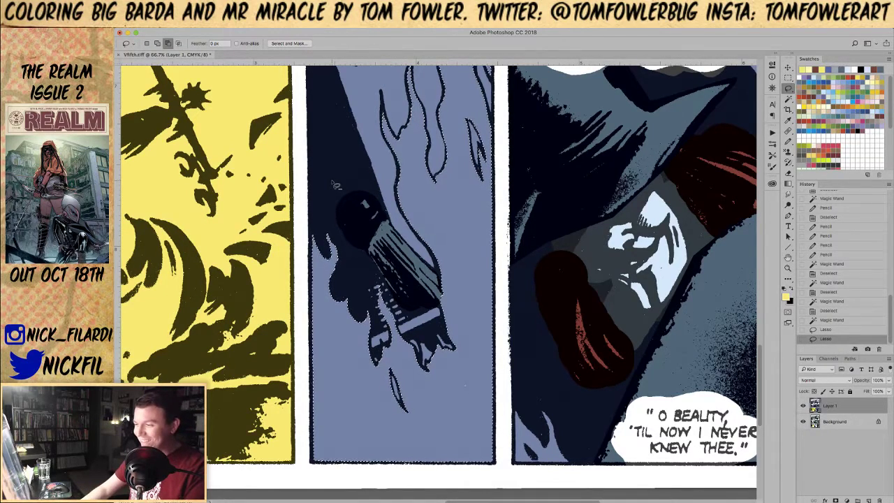
key(shift+F2)
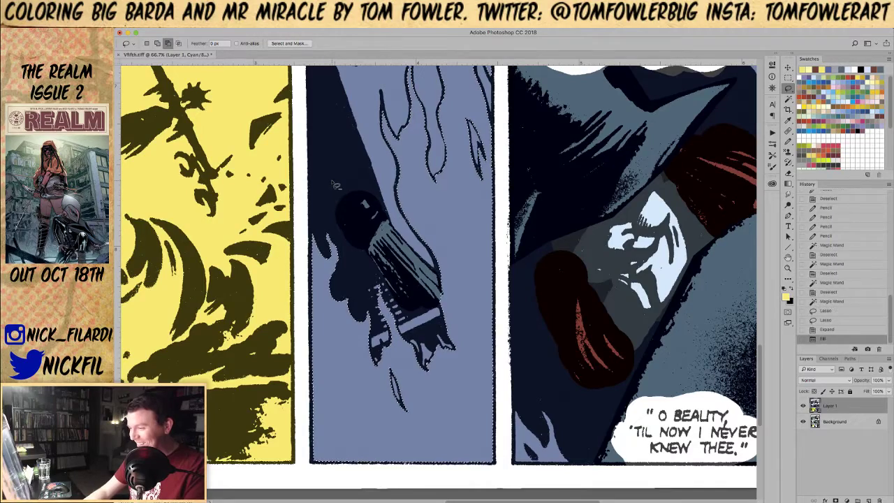
key(alt+BackSpace)
key(super+d)
key(z)
alt+click(444, 251)
alt+click(444, 251)
alt+click(444, 251)
drag(491, 323, 494, 338)
scroll(494, 338, up, 3)
alt+click(507, 319)
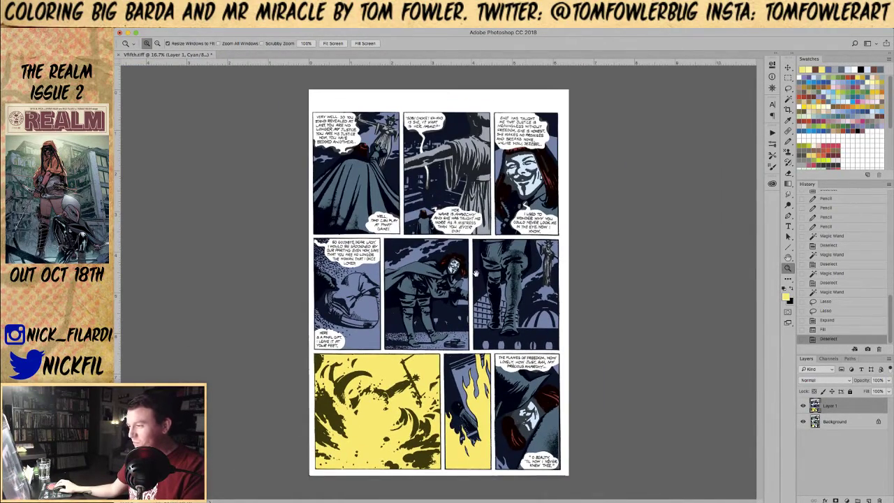
click(407, 341)
drag(407, 341, 345, 211)
key(w)
click(431, 320)
key(super+d)
Step: Touch up the ground beside the lower speech balloon in the middle row's first panel with the Pencil, using the background's sampled blue
drag(455, 205, 527, 332)
key(z)
click(293, 218)
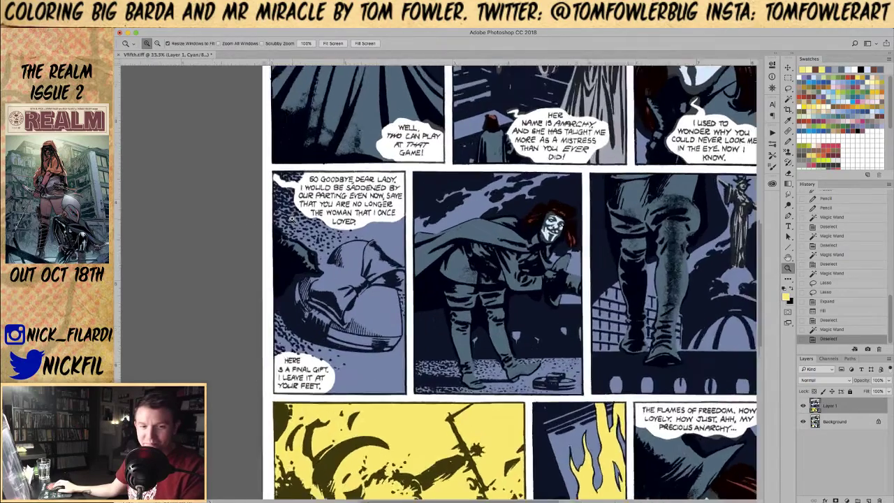
click(295, 219)
click(296, 220)
drag(376, 285, 349, 203)
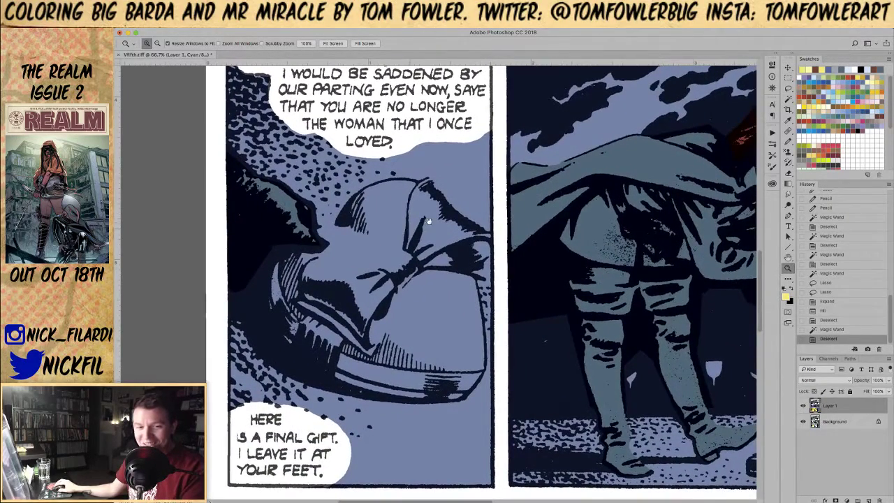
key(b)
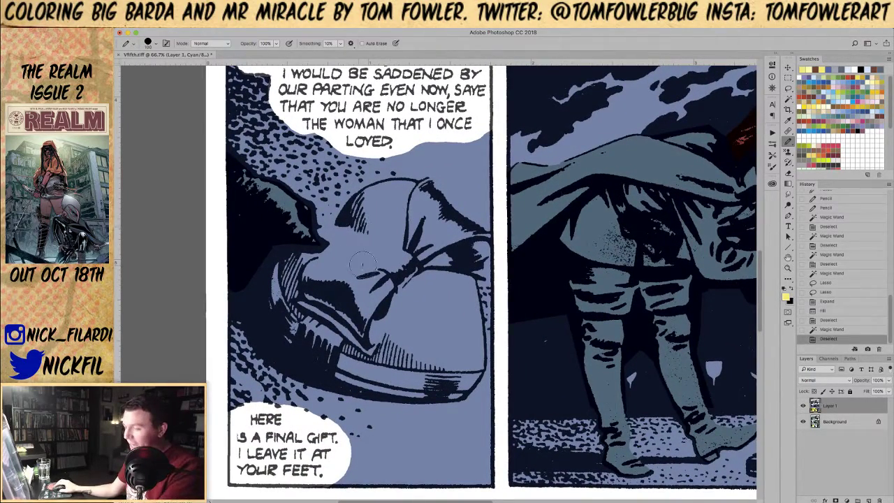
drag(361, 264, 300, 240)
key(w)
click(274, 294)
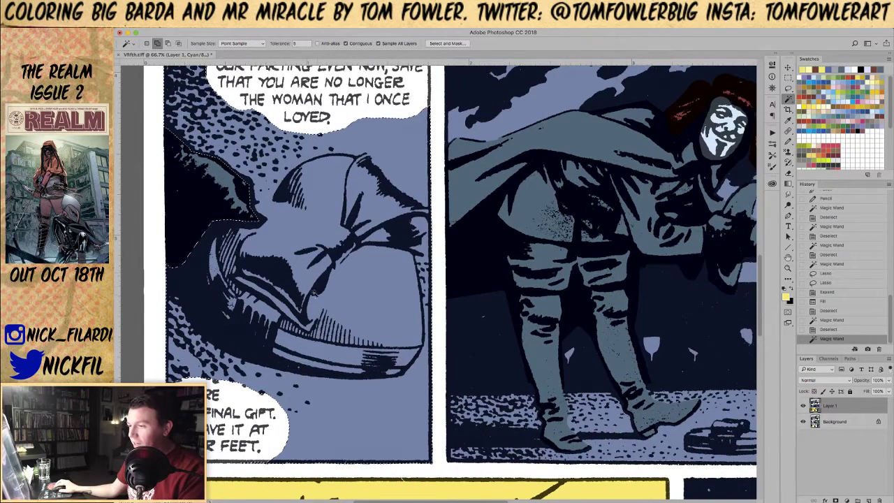
key(b)
key(ctrl+d)
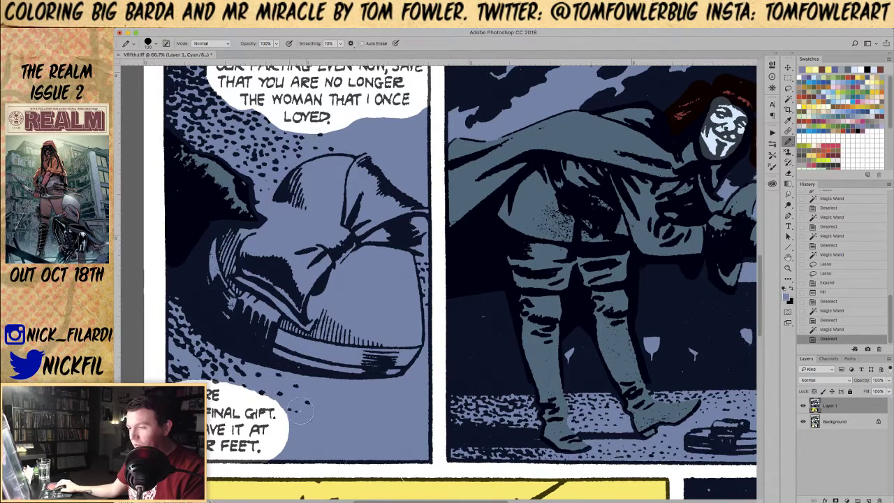
click(276, 385)
Step: Select the gift box and its bow in the middle row's first panel by outlining them with the Lasso and adding the upper parts
key(z)
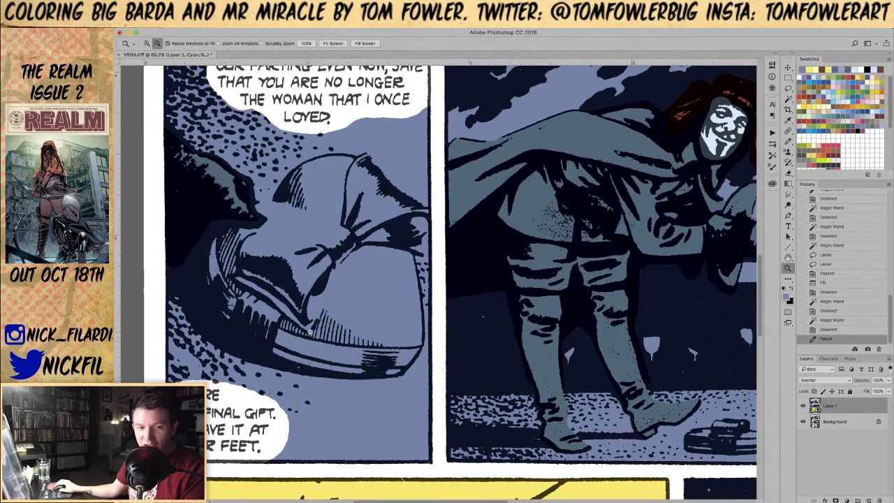
alt+click(311, 334)
drag(302, 243, 314, 289)
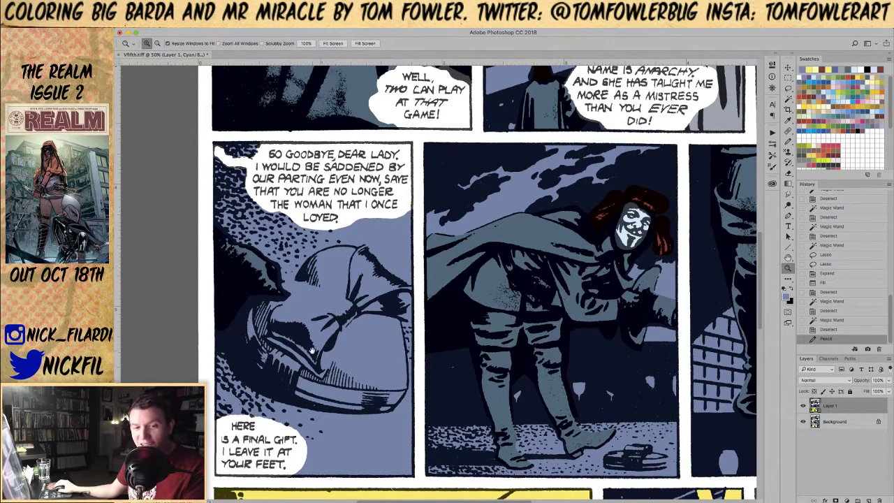
scroll(312, 349, down, 3)
drag(387, 259, 348, 276)
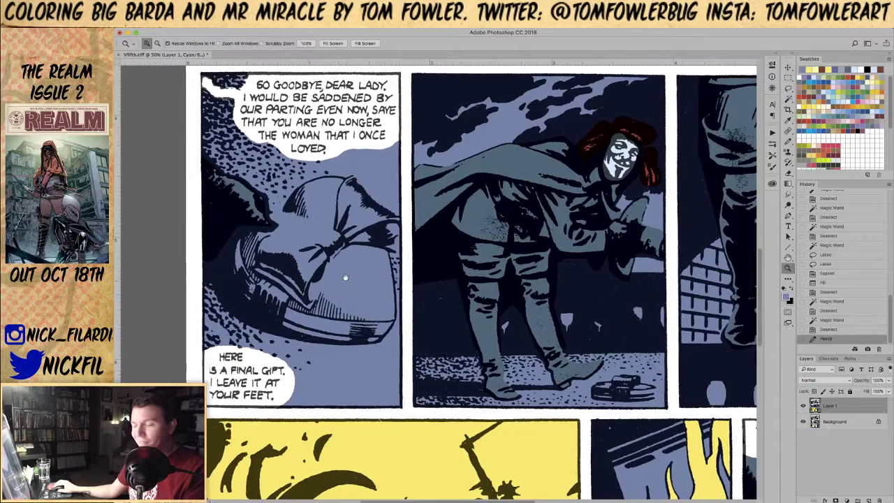
key(b)
key(l)
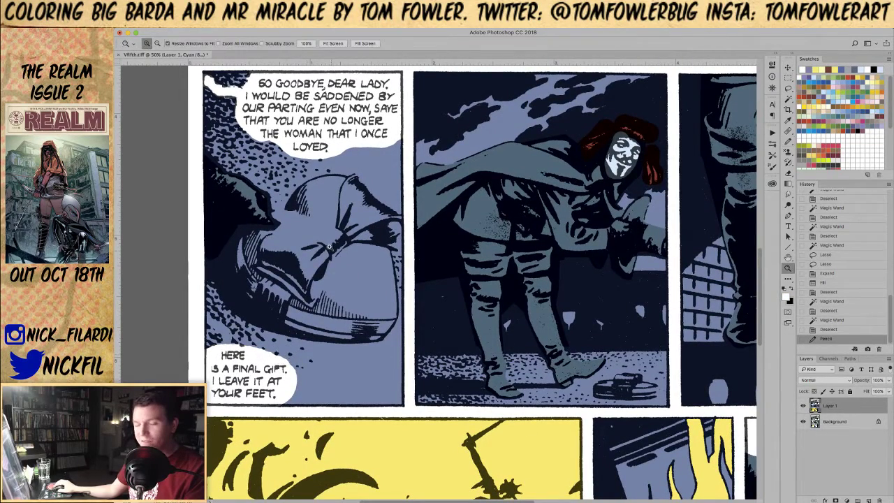
scroll(325, 246, up, 1)
scroll(288, 185, left, 3)
scroll(288, 185, down, 1)
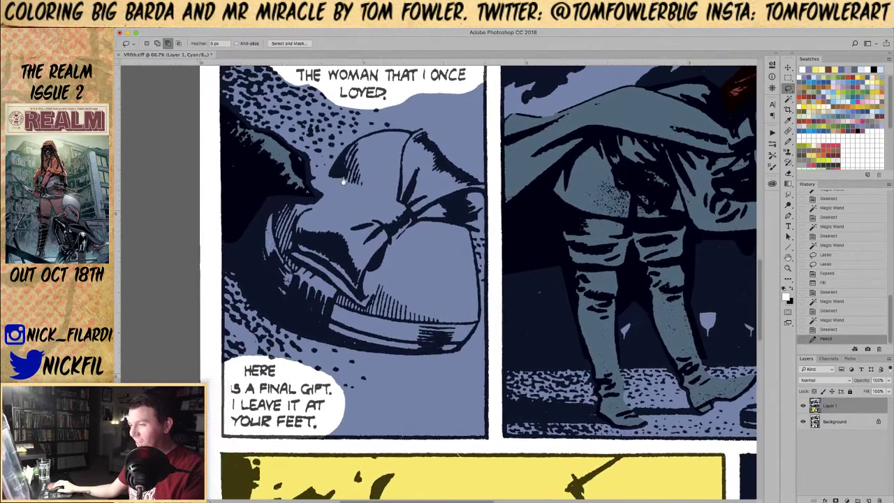
mouse_move(302, 259)
mouse_down()
mouse_move(314, 287)
mouse_move(385, 322)
mouse_move(377, 325)
mouse_move(439, 344)
mouse_move(497, 339)
mouse_up()
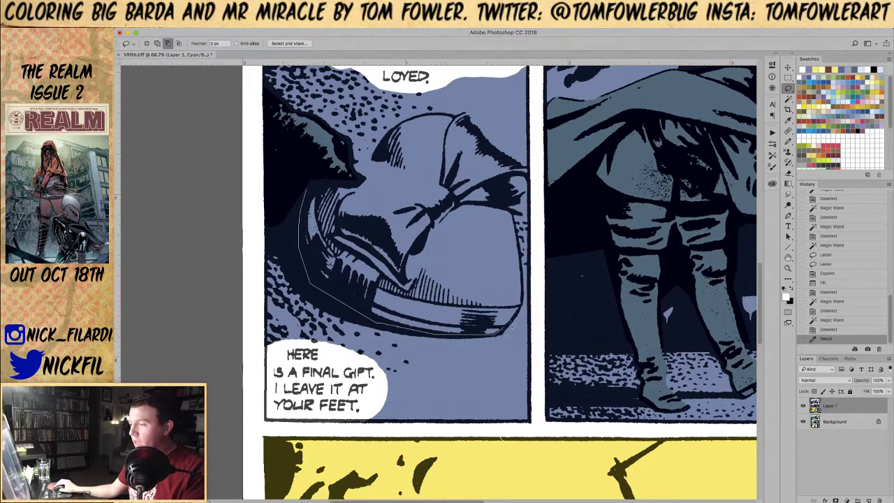
mouse_move(522, 257)
mouse_down()
mouse_move(489, 213)
mouse_move(412, 151)
mouse_move(356, 166)
mouse_up()
drag(292, 179, 290, 174)
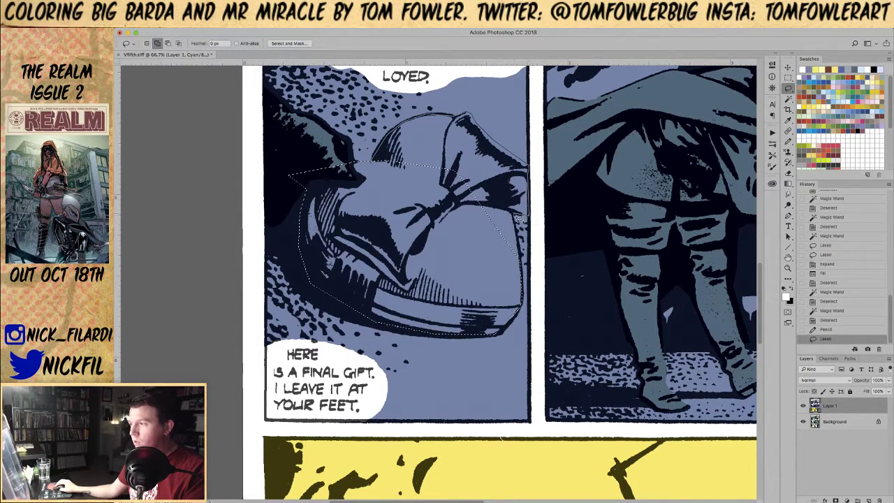
drag(519, 262, 487, 278)
Step: Subtract the dark hand from the gift selection with the Magic Wand, and fill the gift with reddish brown, fading the fill
key(z)
alt+click(406, 190)
key(w)
alt+click(346, 173)
drag(438, 166, 354, 233)
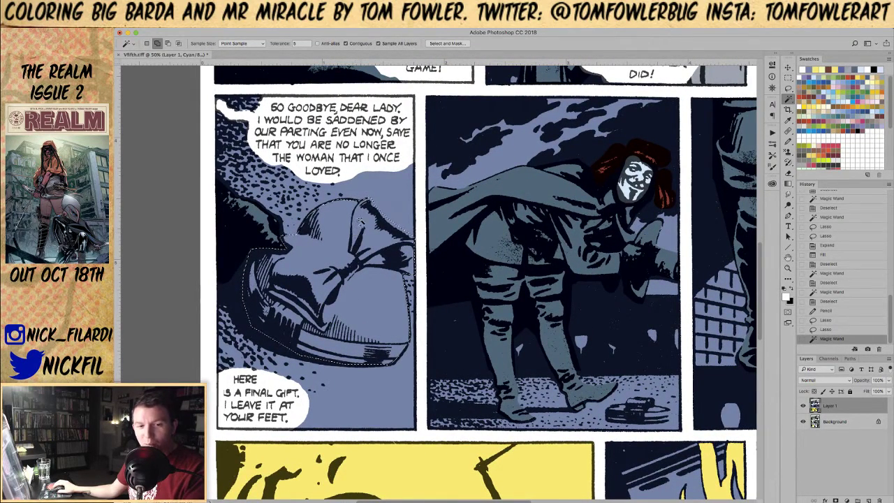
key(z)
alt+click(433, 314)
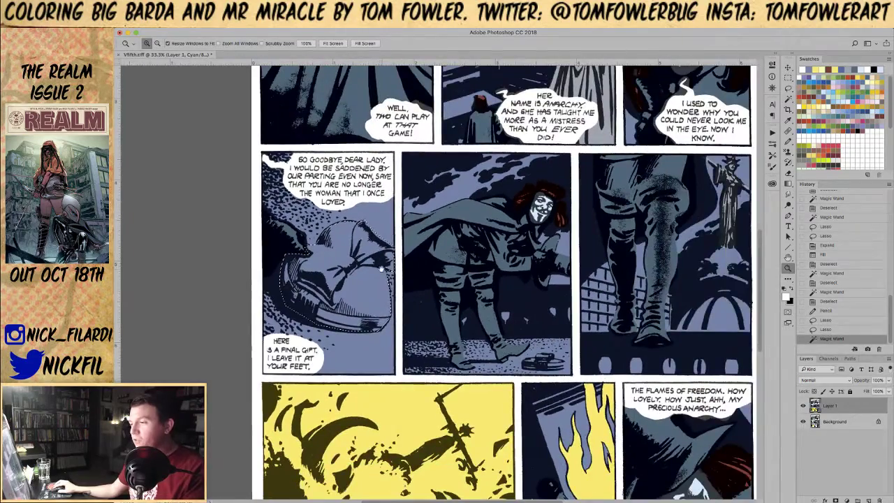
drag(461, 334, 359, 267)
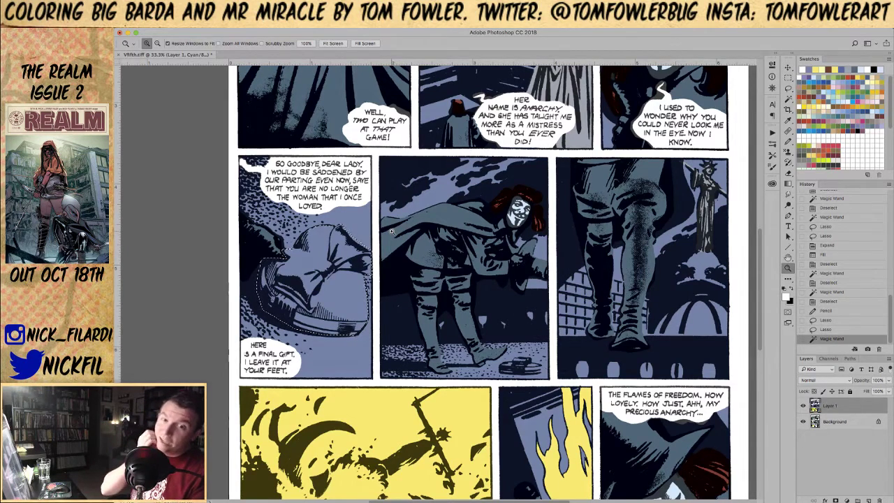
scroll(688, 286, up, 2)
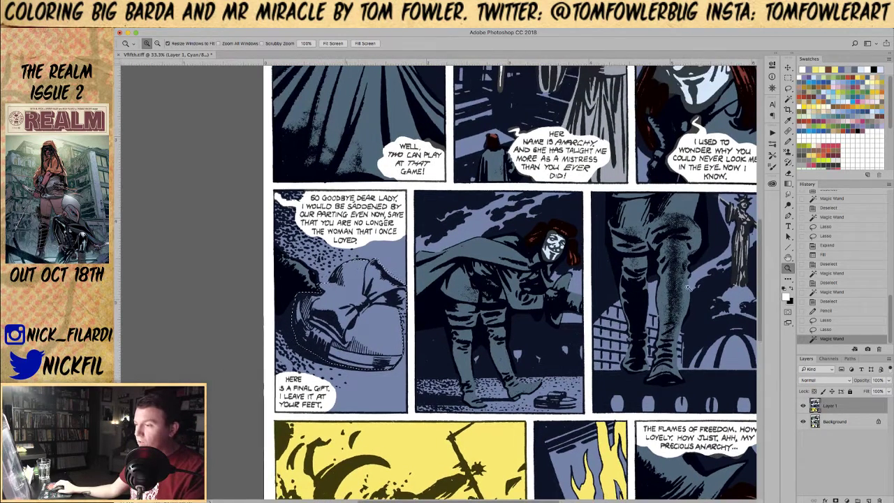
click(851, 77)
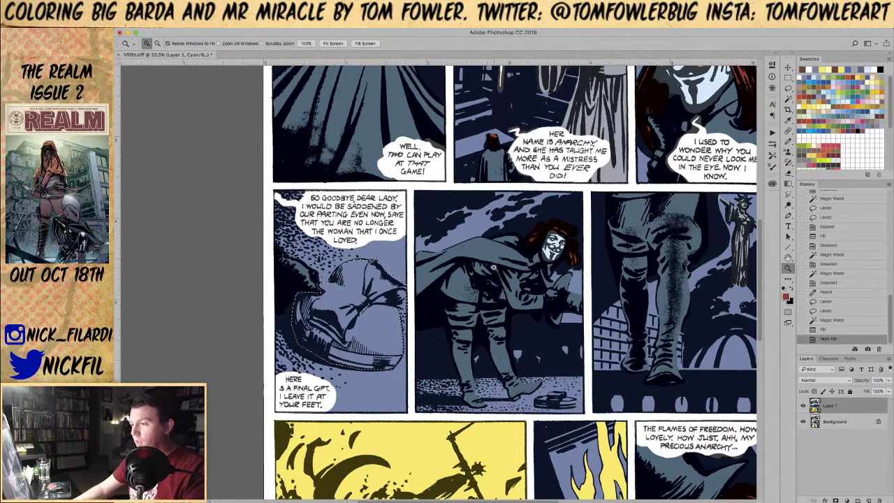
key(alt+BackSpace)
key(alt+BackSpace)
Step: Subtract the gift box's shaded side below the hand from the selection with the Lasso
click(314, 326)
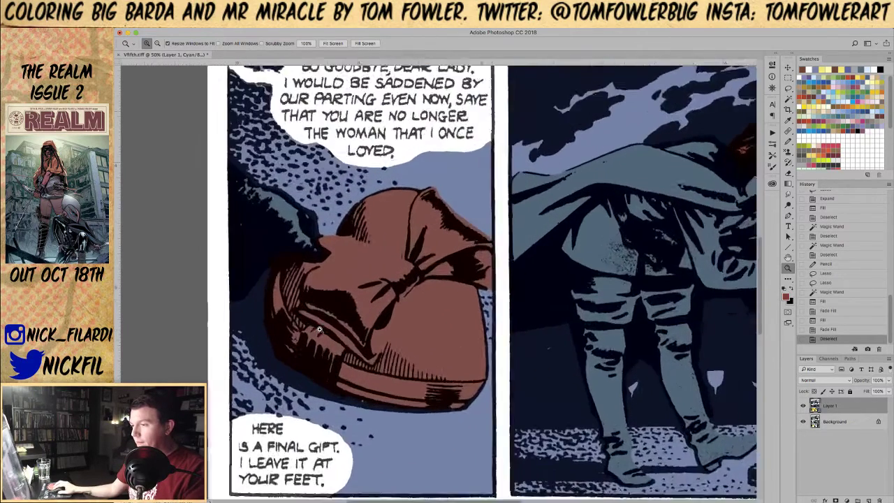
click(314, 326)
key(l)
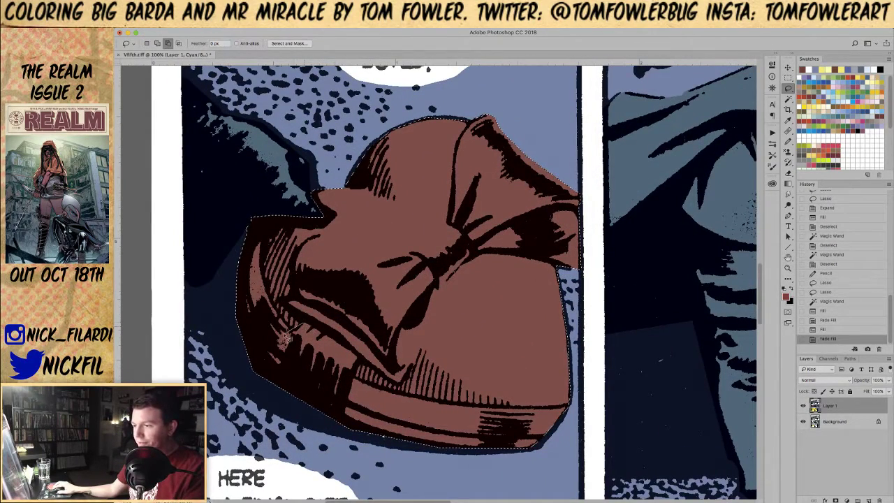
mouse_move(296, 333)
mouse_down()
mouse_move(257, 399)
mouse_move(299, 193)
mouse_up()
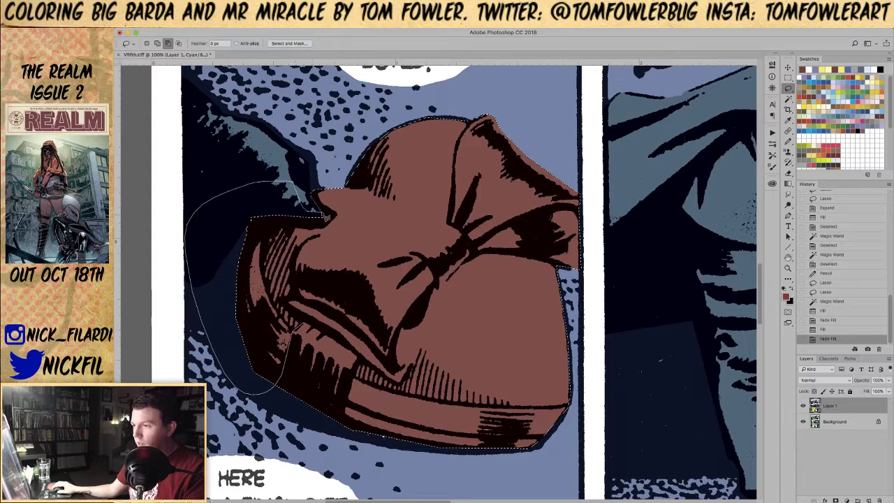
drag(299, 303, 291, 311)
mouse_move(443, 361)
mouse_down()
mouse_move(380, 329)
mouse_move(367, 333)
mouse_move(354, 359)
mouse_up()
Step: Subtract the gift box's large front face and lower rim from the selection, and refine the selection edge beside the hand
mouse_move(433, 240)
mouse_down()
mouse_move(394, 240)
mouse_move(375, 261)
mouse_up()
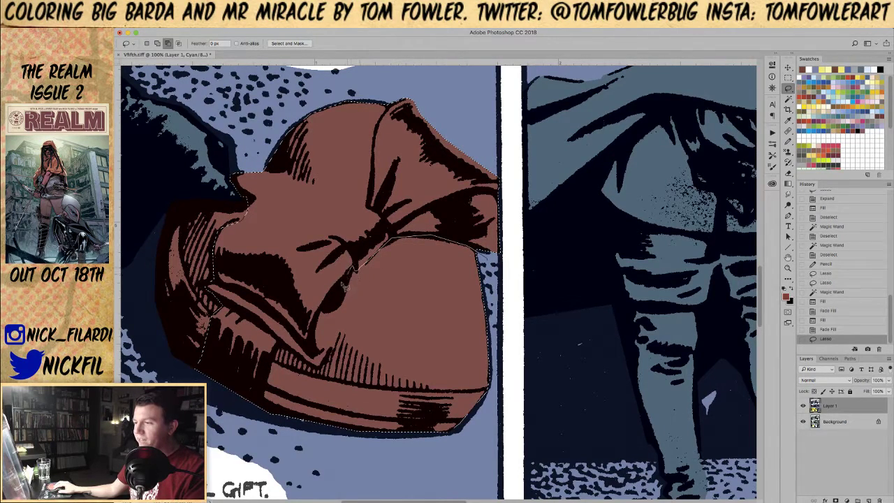
mouse_move(345, 301)
mouse_down()
mouse_move(325, 372)
mouse_move(286, 351)
mouse_move(273, 380)
mouse_up()
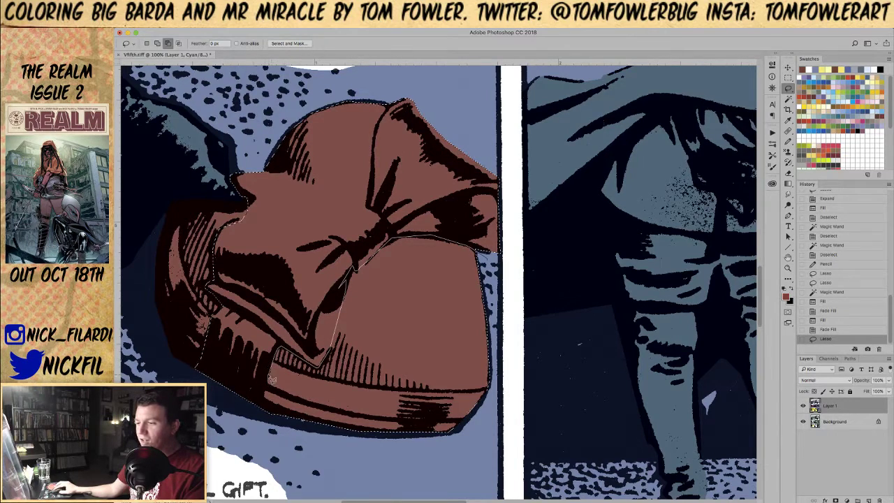
mouse_move(260, 419)
mouse_down()
mouse_move(510, 454)
mouse_move(565, 306)
mouse_up()
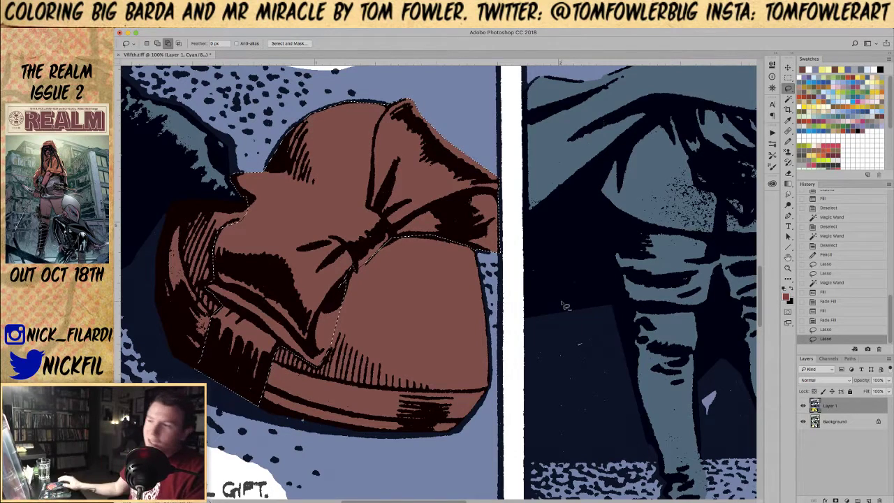
drag(324, 127, 343, 190)
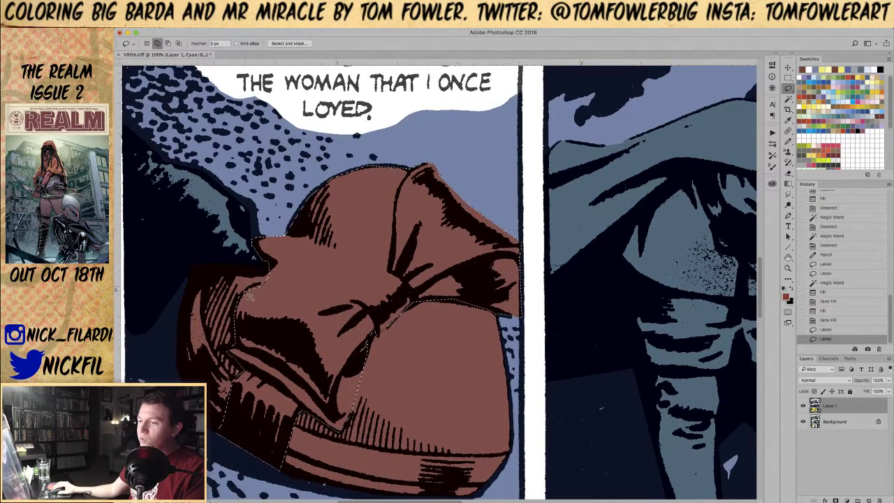
mouse_move(264, 287)
mouse_down()
mouse_move(260, 310)
mouse_move(295, 281)
mouse_move(307, 282)
mouse_move(283, 288)
mouse_move(321, 282)
mouse_up()
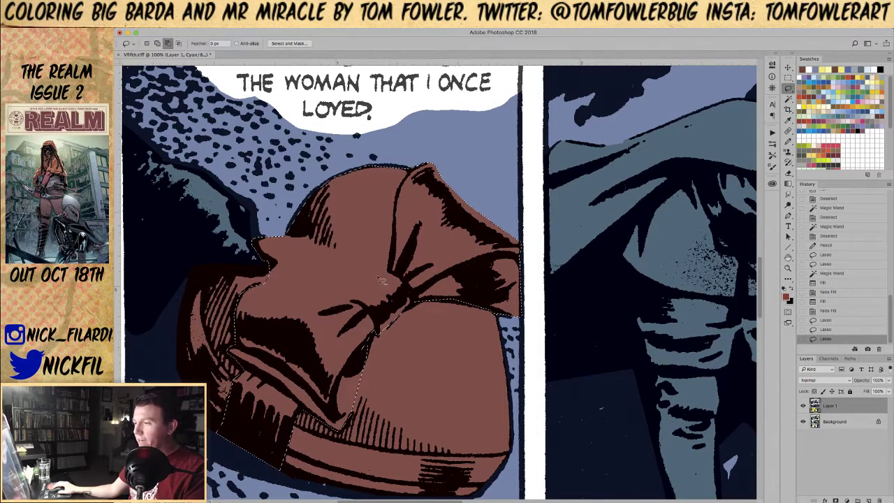
drag(343, 243, 401, 255)
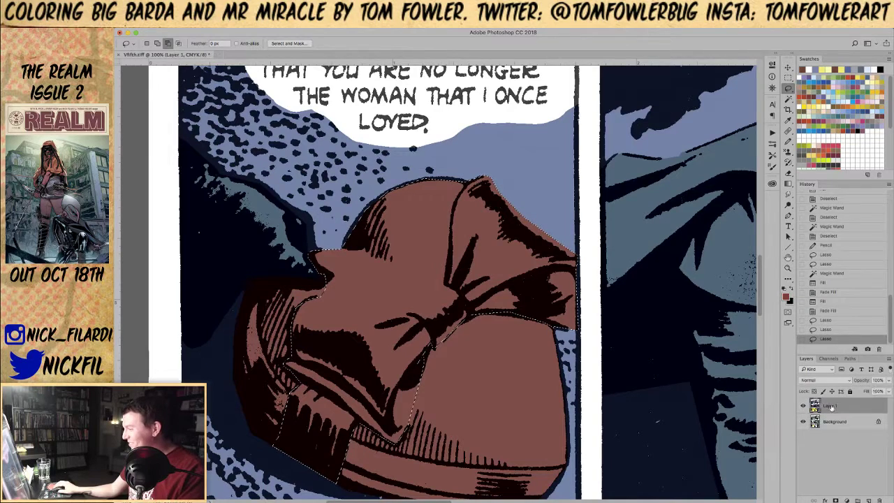
Step: Lower Layer 1's opacity to 17% to reveal the gift's original colours underneath
click(889, 380)
drag(857, 392, 851, 391)
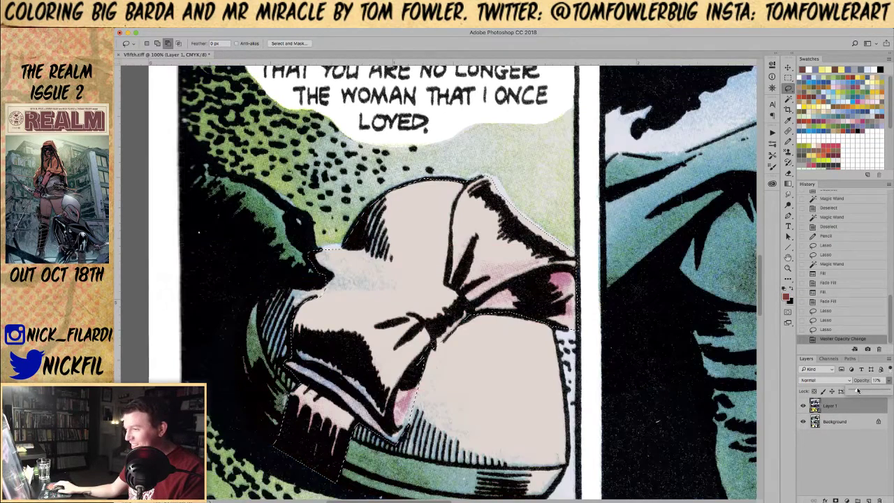
click(318, 299)
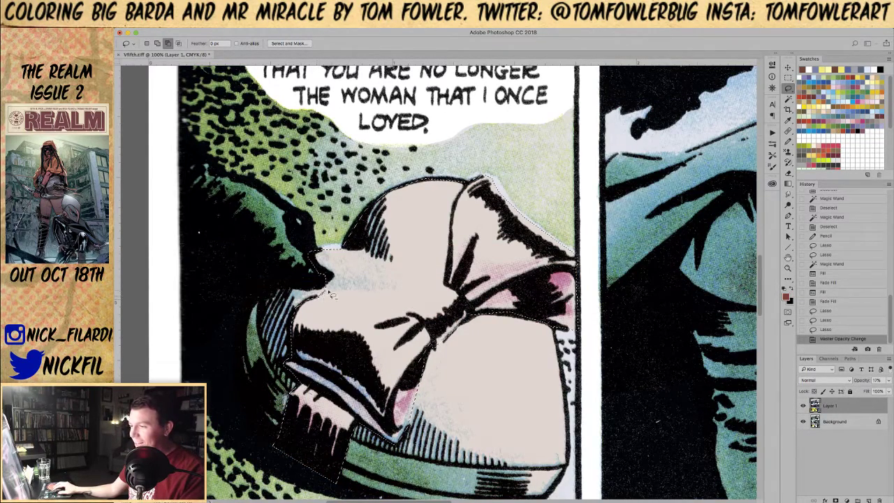
Step: Subtract the gift's lid between the hand and the bow from the selection with the Lasso, and restore Layer 1's opacity to 100%
drag(351, 296, 345, 297)
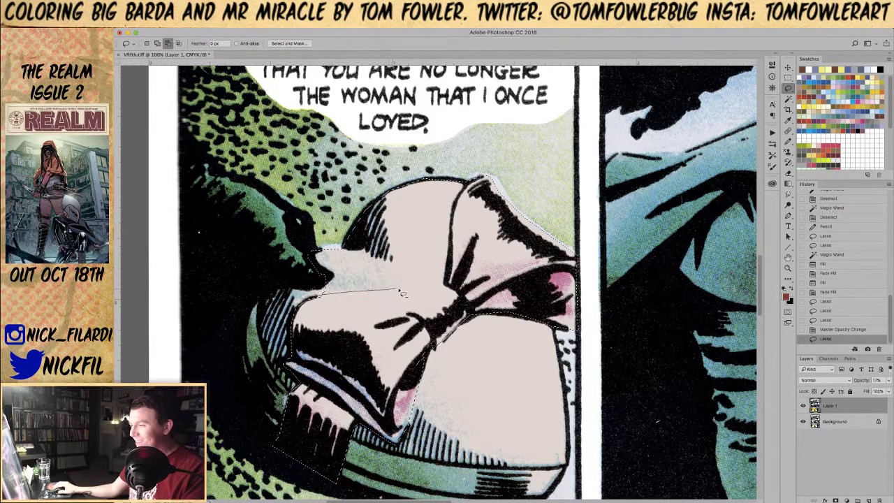
drag(314, 234, 314, 235)
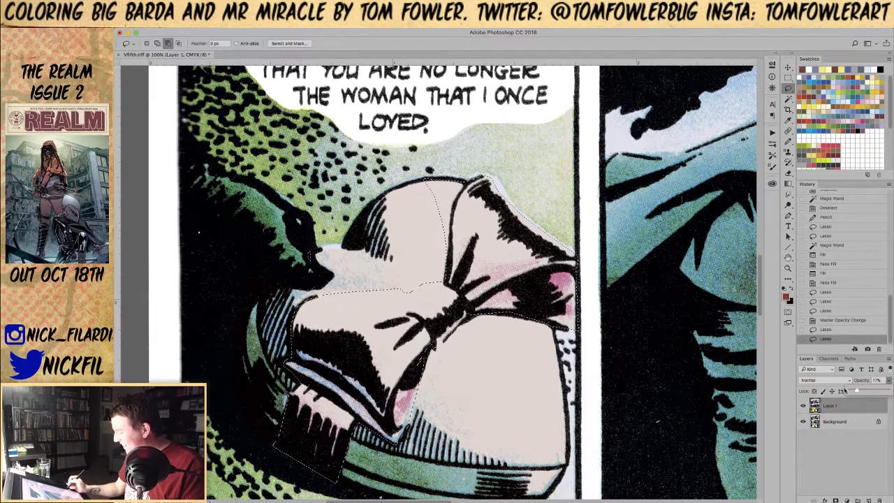
drag(858, 391, 850, 392)
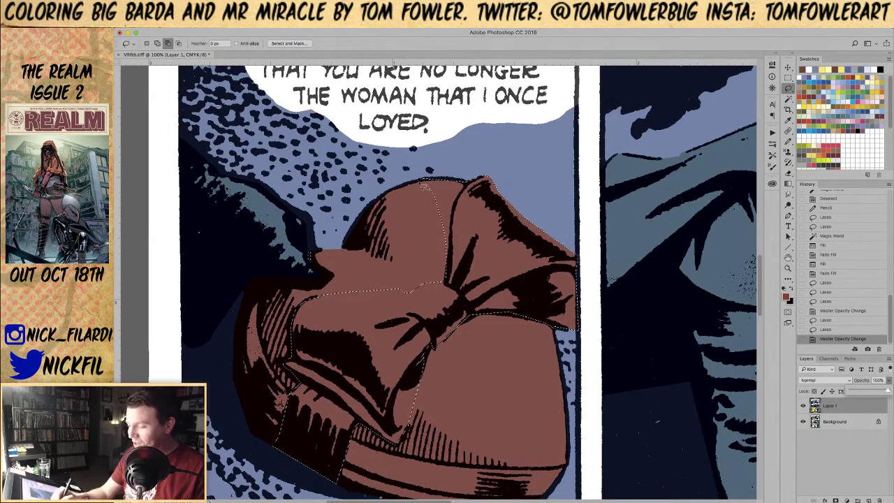
Step: Trim the remaining lid areas along the bow's loops and beside the knot from the ribbon selection with the Lasso
drag(424, 186, 468, 176)
drag(442, 268, 446, 281)
drag(463, 185, 474, 166)
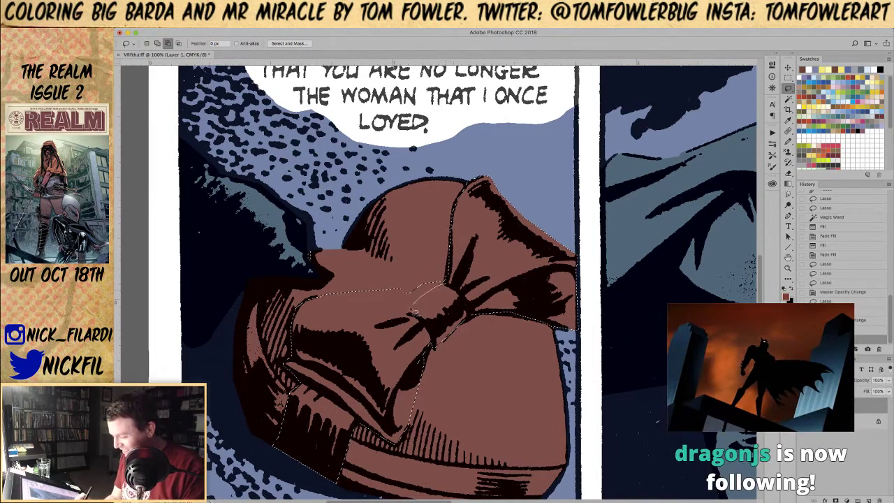
mouse_move(422, 305)
mouse_down()
mouse_move(447, 286)
mouse_move(425, 279)
mouse_move(407, 308)
mouse_move(449, 286)
mouse_move(444, 269)
mouse_up()
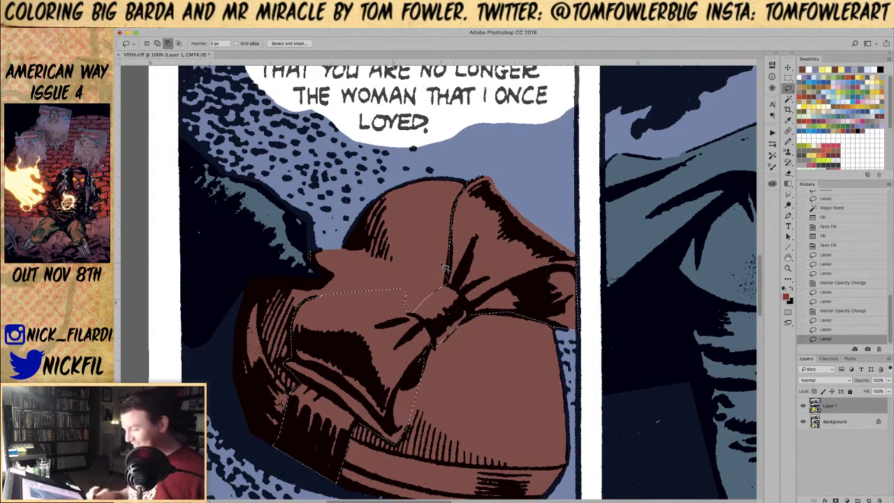
mouse_move(404, 302)
mouse_down()
mouse_move(402, 278)
mouse_move(322, 299)
mouse_up()
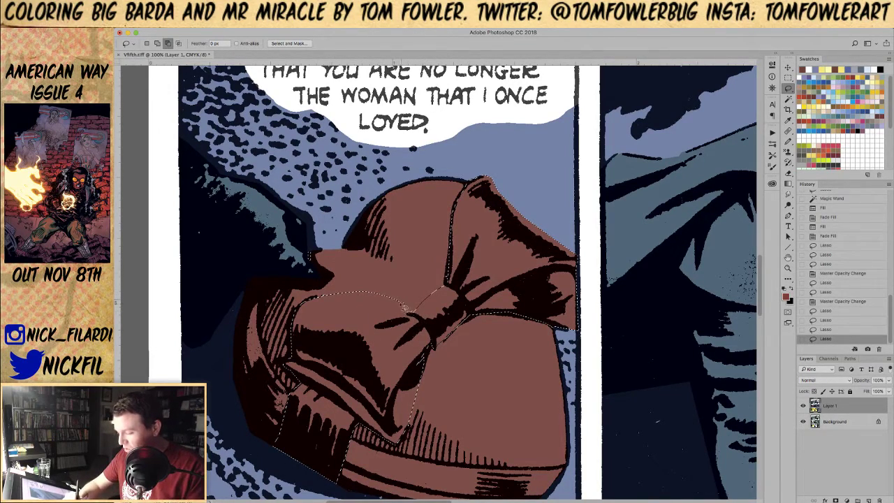
drag(388, 279, 384, 281)
drag(313, 249, 297, 257)
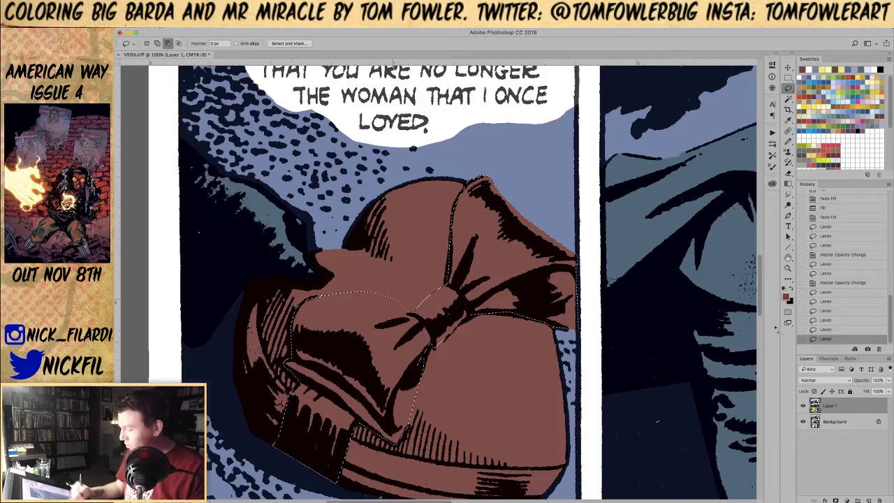
Step: Choose the light pink swatch (0C 40M 20Y 0K) as the foreground colour for the ribbon
click(788, 269)
alt+click(441, 353)
alt+click(440, 353)
alt+click(440, 353)
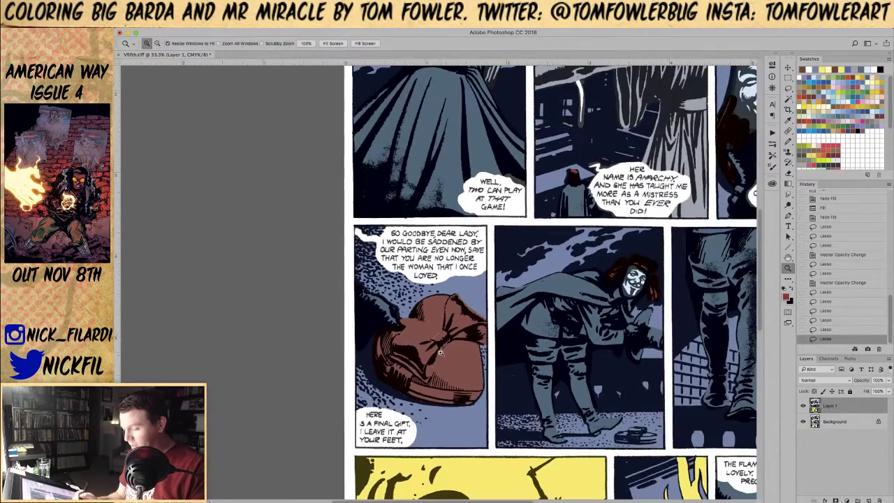
drag(539, 408, 350, 314)
alt+click(383, 350)
alt+click(383, 347)
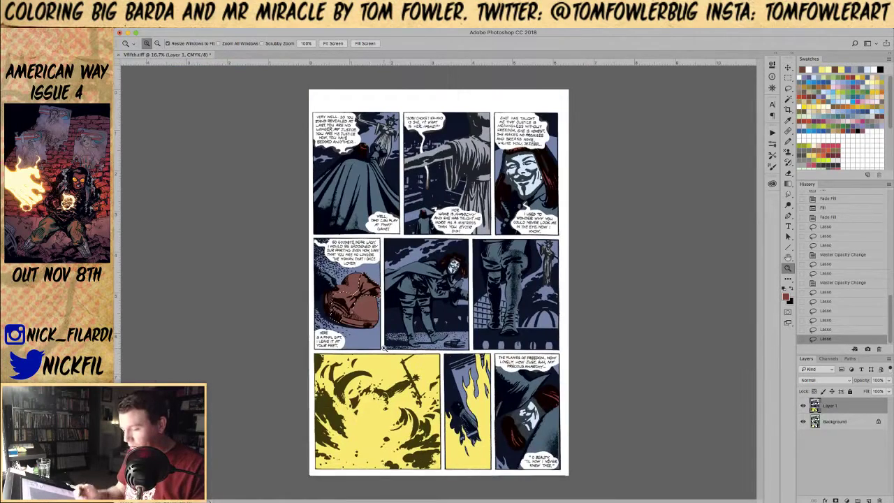
click(856, 118)
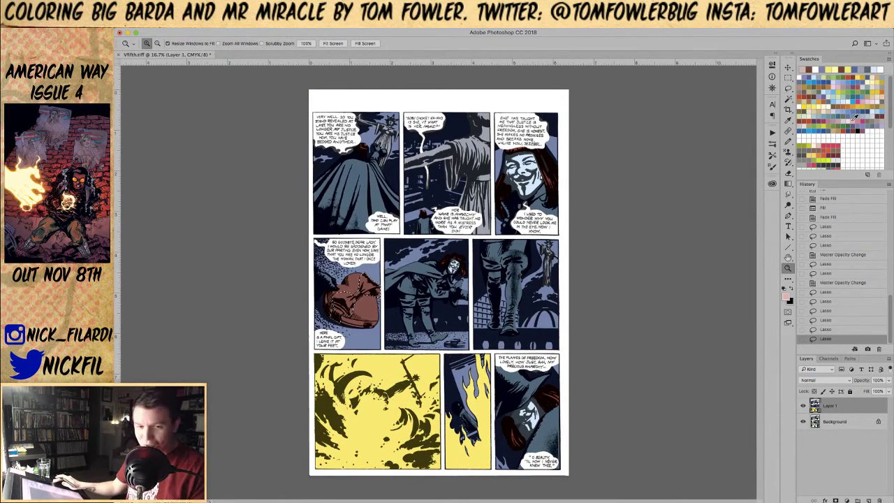
Step: Try filling the ribbon selection with light pink across all channels, and undo the fill
key(alt+BackSpace)
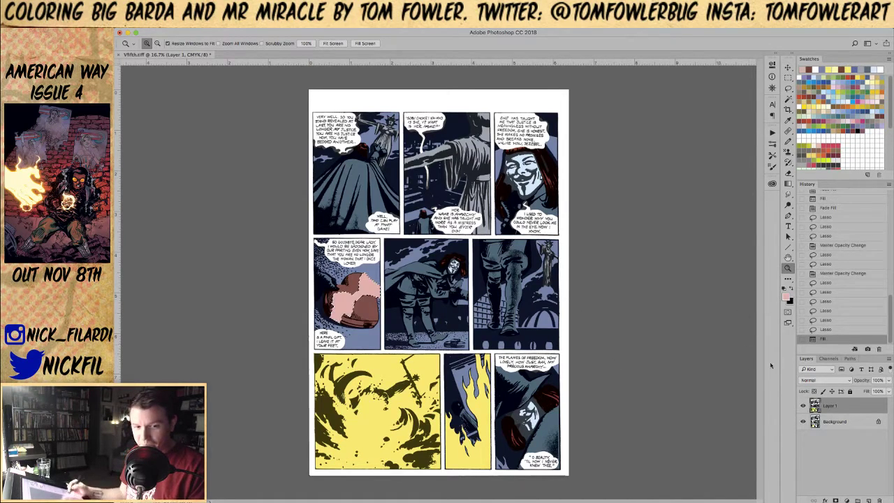
click(825, 329)
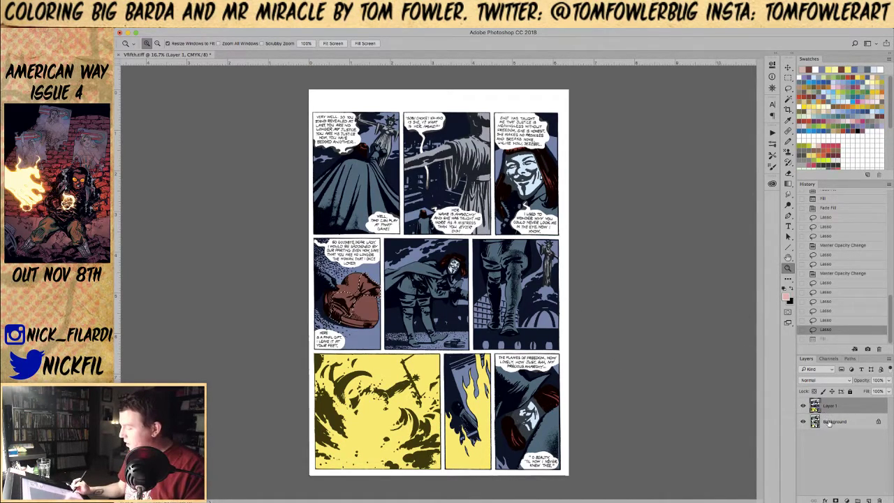
Step: Fill the ribbon with light pink in the Cyan, Magenta and Yellow channels only, fade the fill, and deselect
click(829, 358)
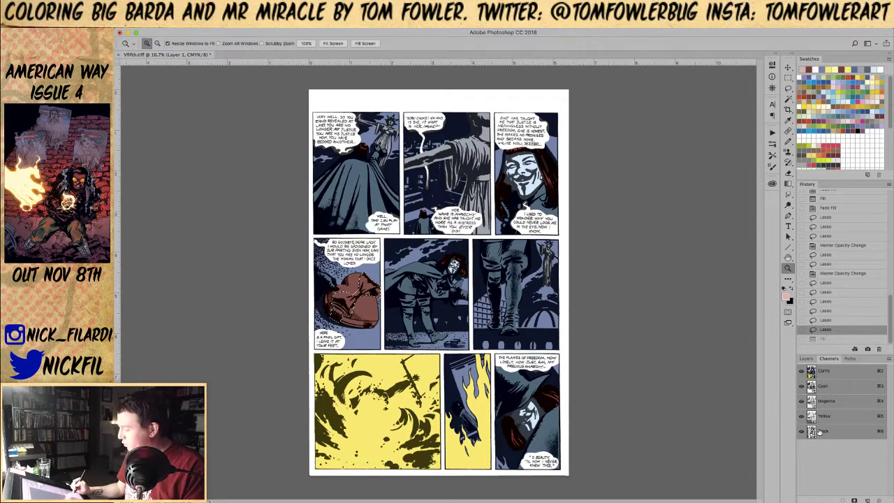
shift+click(818, 431)
click(802, 432)
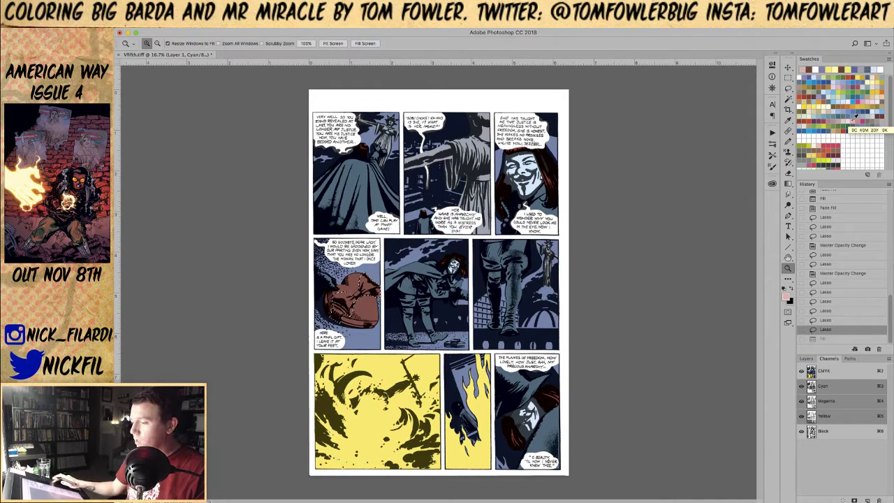
key(alt+BackSpace)
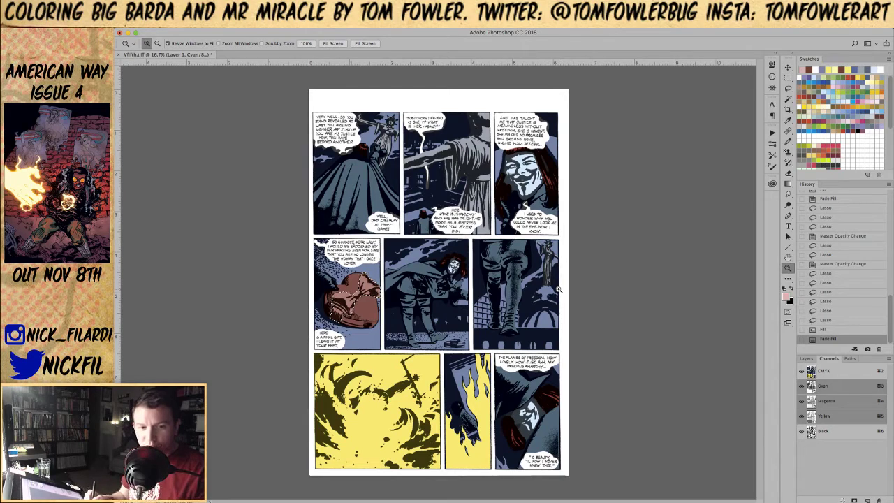
key(super+d)
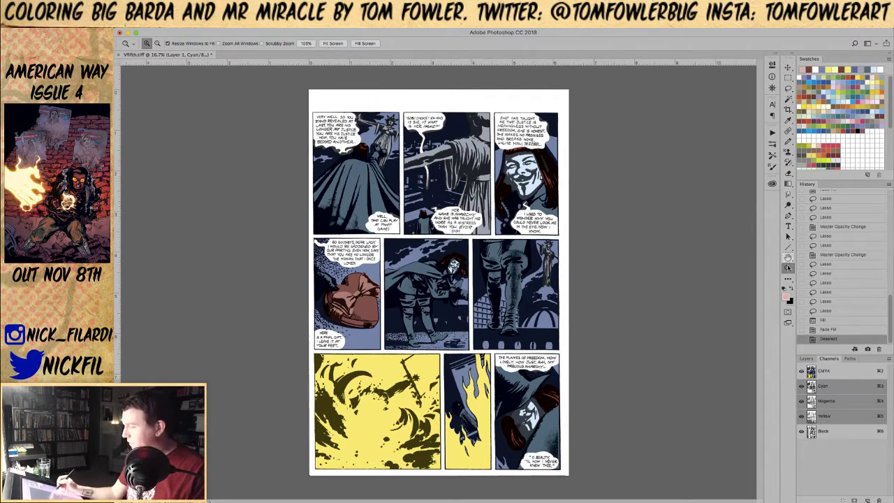
Step: Examine the recoloured gift and ribbon up close, along with the neighbouring panels and the whole page
click(347, 290)
click(352, 286)
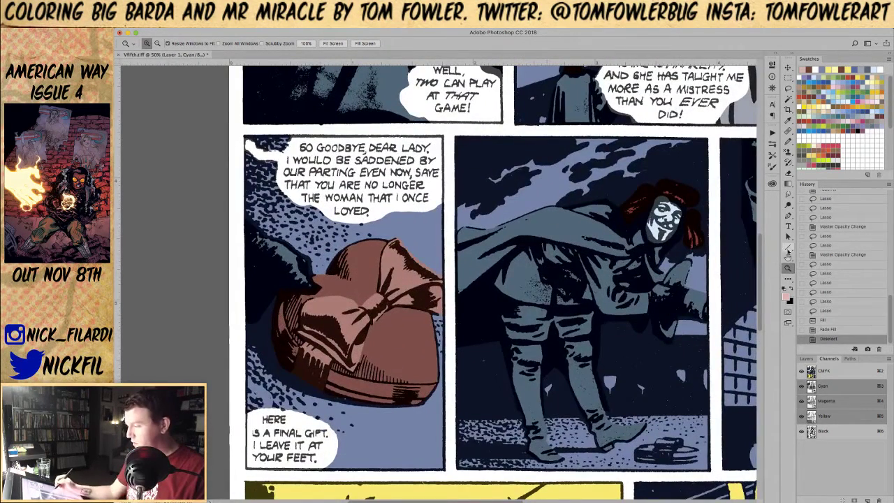
key(h)
drag(530, 227, 499, 345)
scroll(508, 345, up, 3)
scroll(503, 345, right, 4)
scroll(499, 345, down, 2)
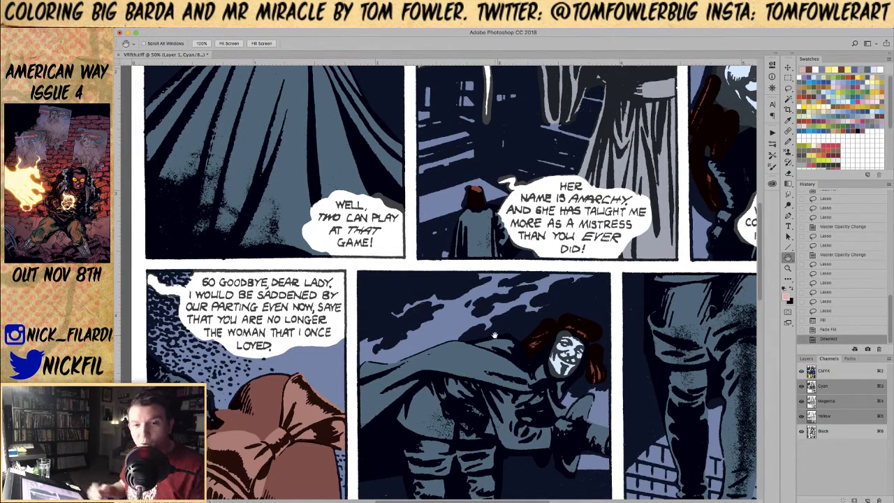
drag(515, 370, 550, 270)
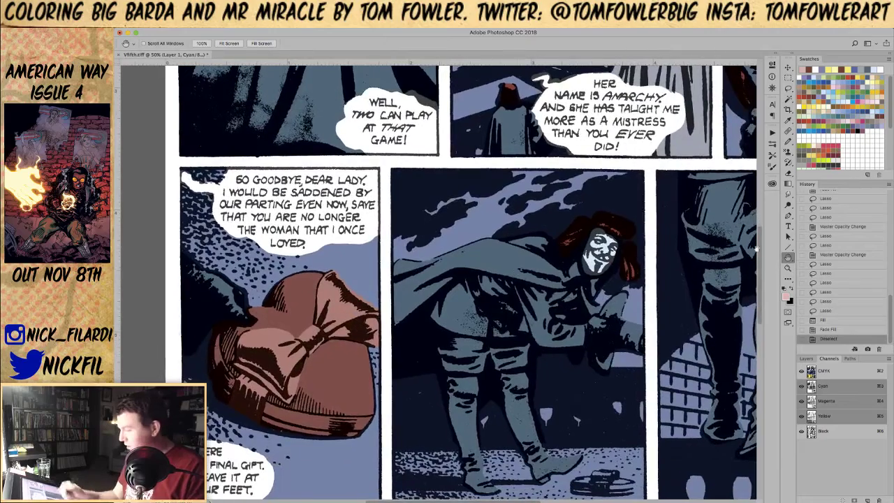
click(790, 269)
alt+click(537, 377)
alt+click(538, 377)
alt+click(537, 378)
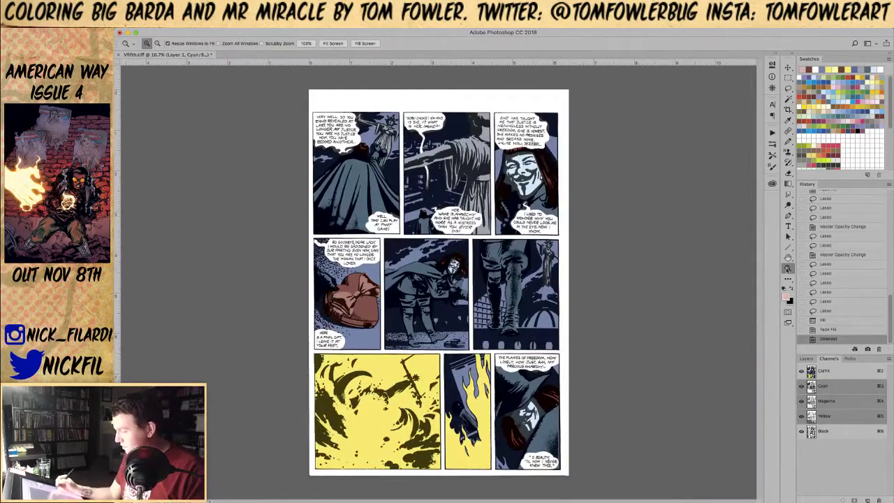
Step: Select the background around the legs in the middle row's last panel with the Magic Wand
click(447, 187)
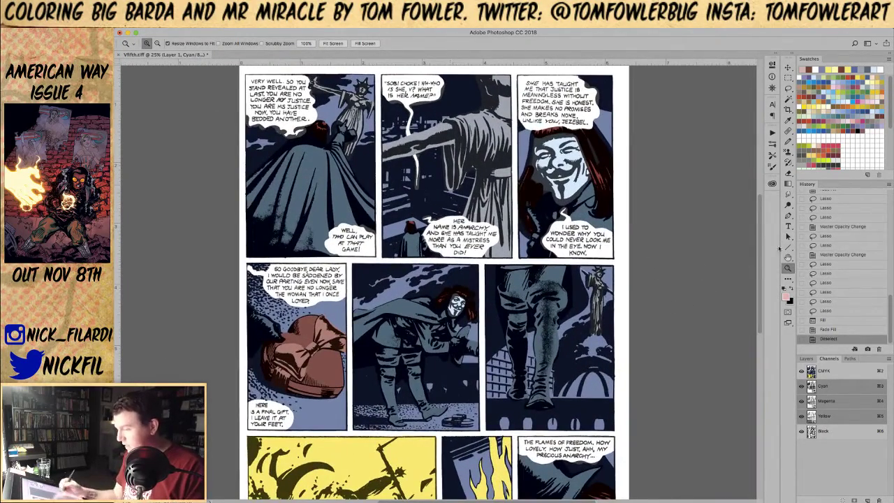
click(788, 257)
drag(598, 376, 603, 265)
click(789, 99)
click(595, 234)
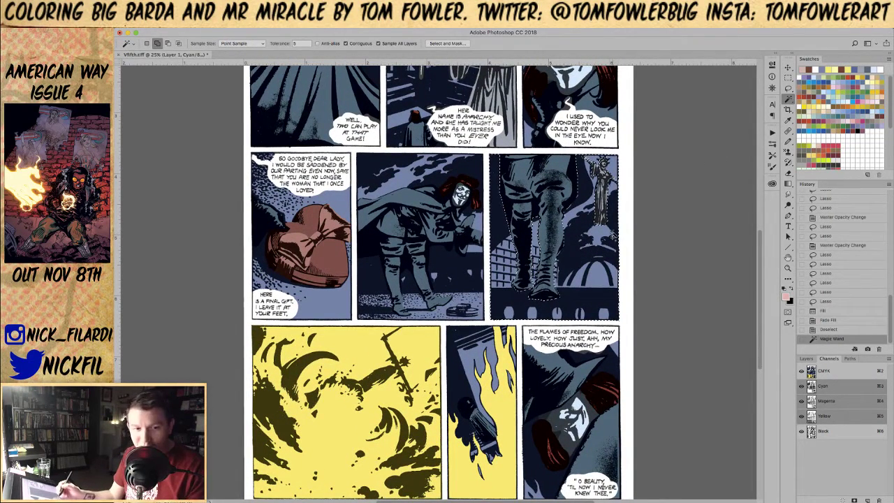
Step: Paint the domed building beneath the statue with a semi-transparent pale yellow, using the Pencil inside the selection
click(788, 258)
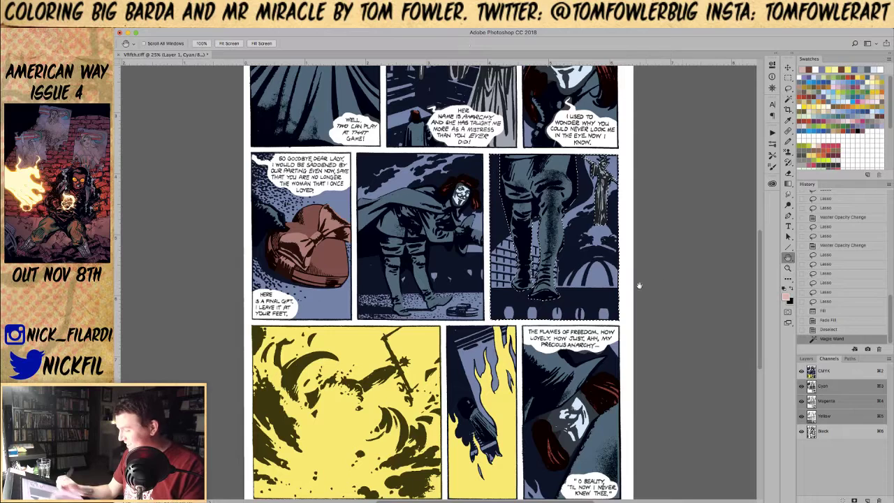
drag(643, 284, 582, 375)
click(822, 104)
click(788, 140)
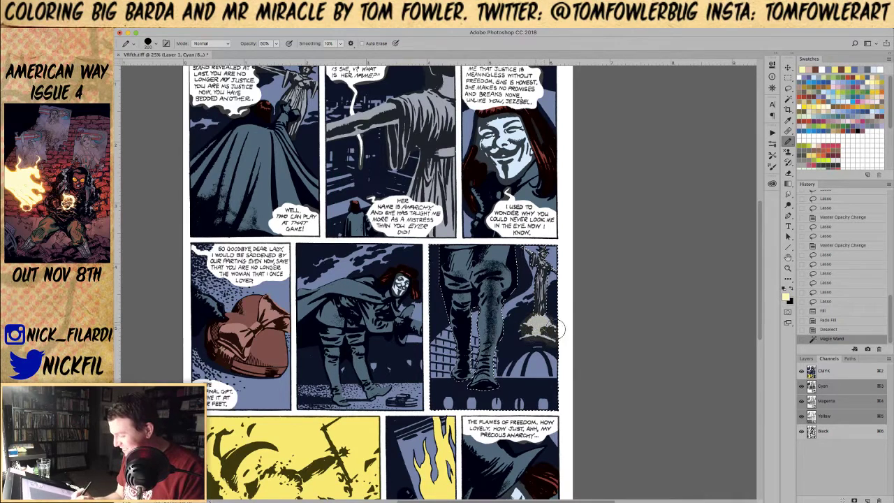
mouse_move(539, 335)
mouse_down()
mouse_move(509, 367)
mouse_move(516, 376)
mouse_move(558, 366)
mouse_up()
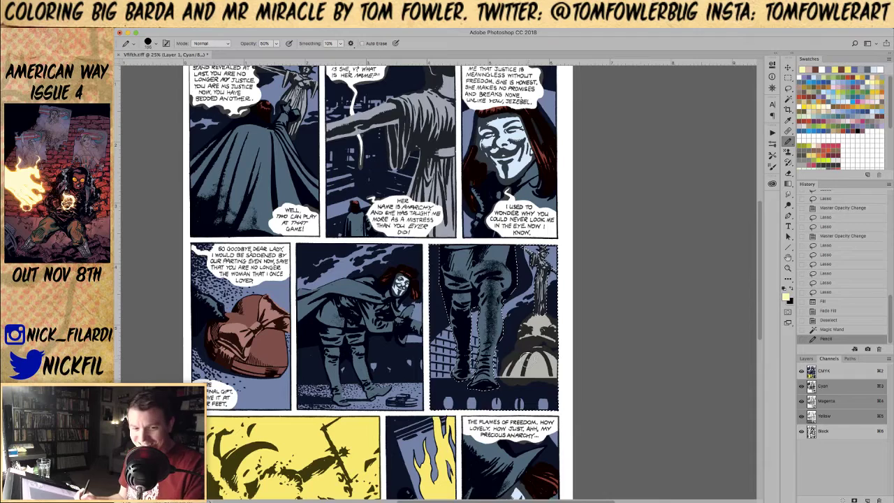
Step: Paint the ledge line behind the boots in a near-white colour with the Pencil at 100% opacity, and deselect
click(857, 93)
key(0)
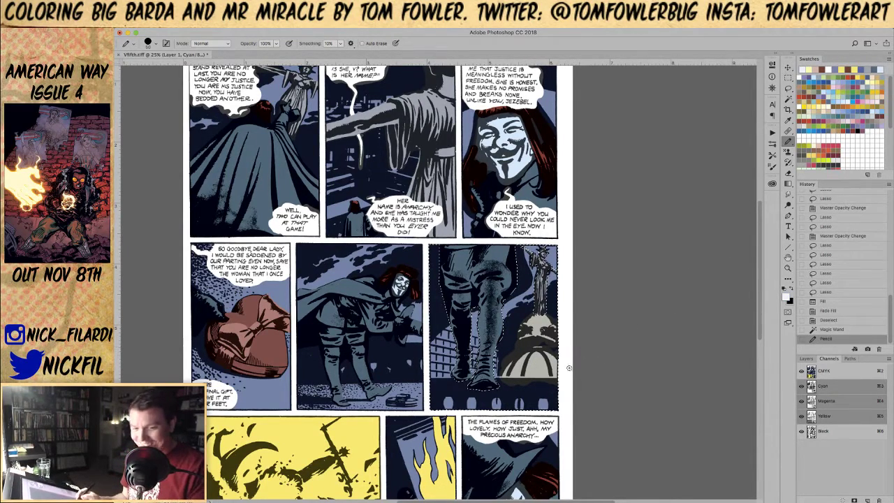
drag(431, 379, 601, 379)
key(super+d)
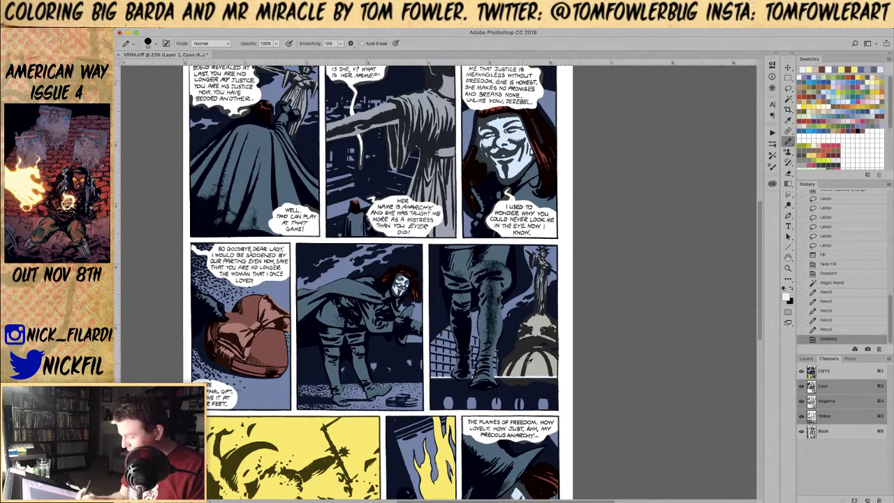
Step: Paint the arched windows below the dome pale beige with the Pencil, and sample the neighbouring window's blue
drag(498, 403, 499, 406)
mouse_move(519, 400)
mouse_down()
mouse_move(548, 403)
mouse_move(500, 398)
mouse_up()
alt+click(497, 403)
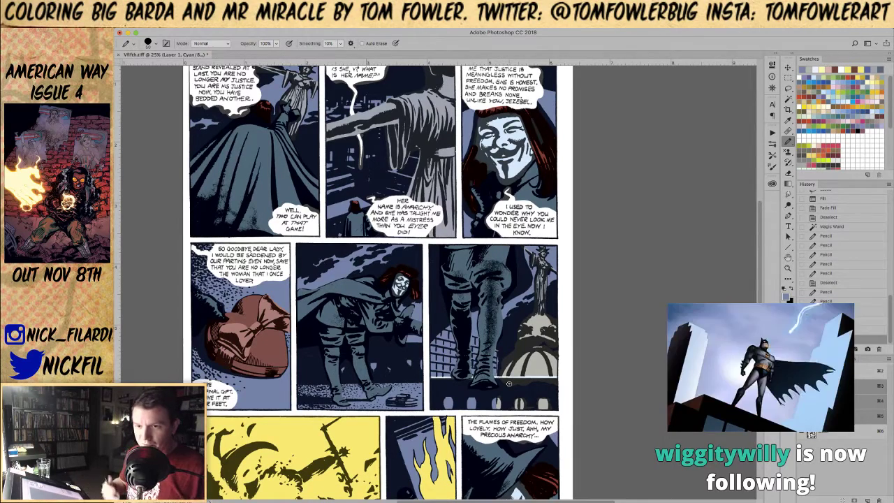
Step: Outline the brick-patterned building behind the boots with a straight-edged Lasso selection down to the ledge
click(790, 269)
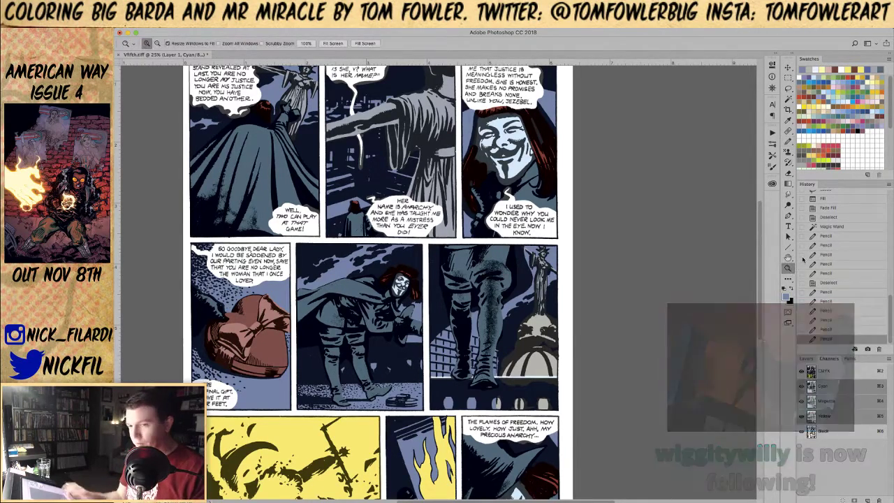
click(449, 345)
click(449, 345)
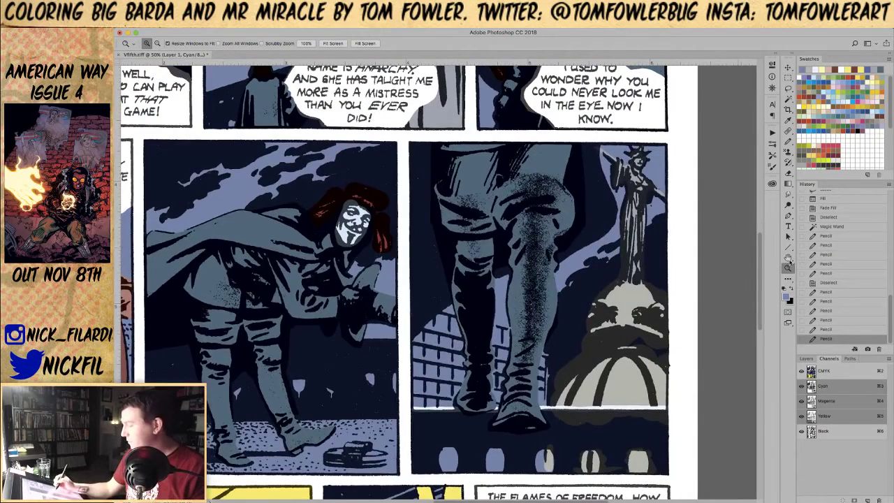
click(788, 257)
drag(487, 407, 515, 326)
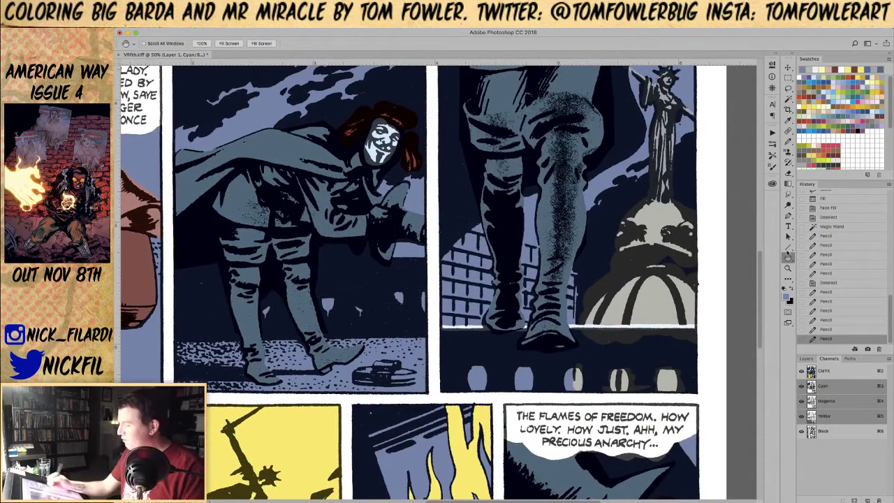
click(788, 87)
click(461, 229)
click(579, 259)
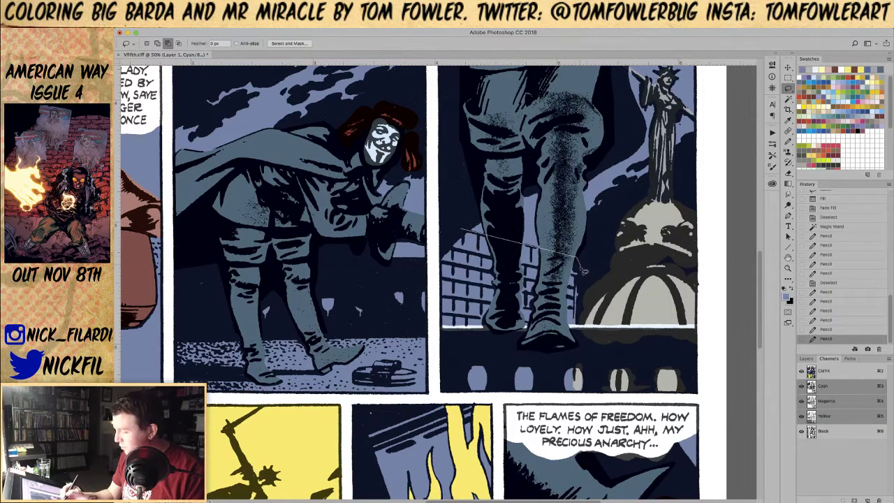
click(579, 325)
click(442, 326)
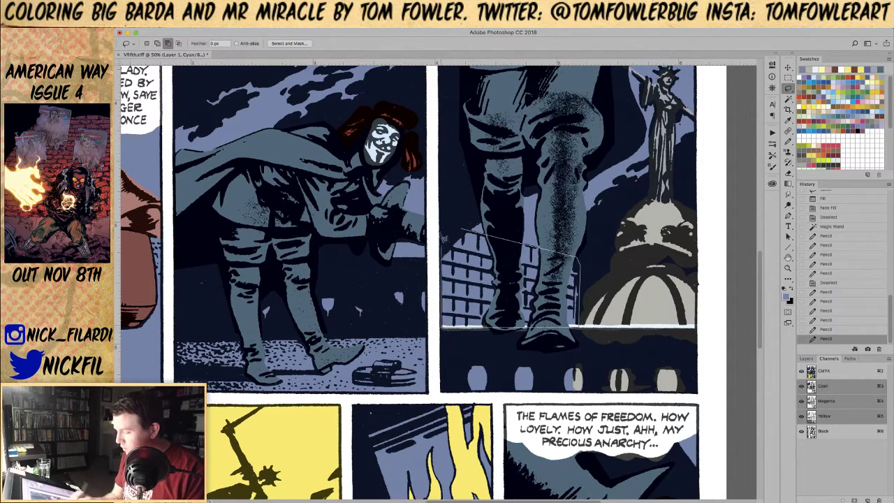
click(443, 227)
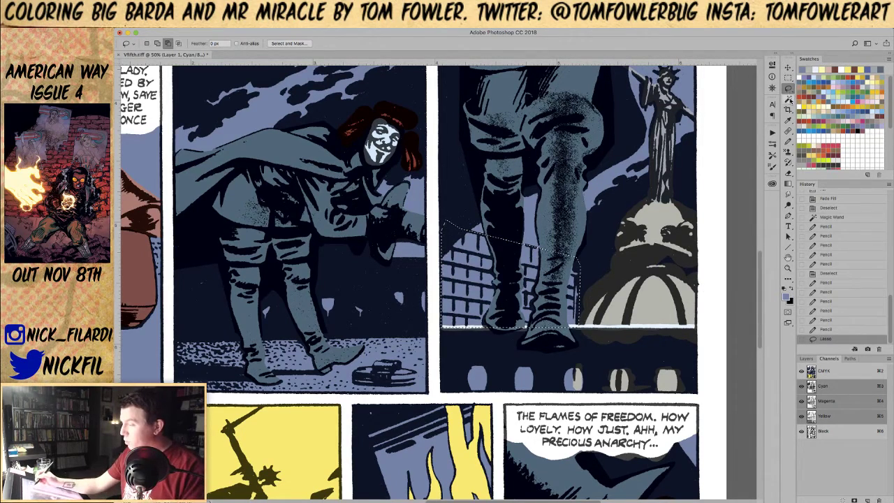
Step: Subtract the dark boot and the blue-grey leg from the building selection with the Magic Wand
click(789, 100)
alt+click(505, 280)
alt+click(553, 279)
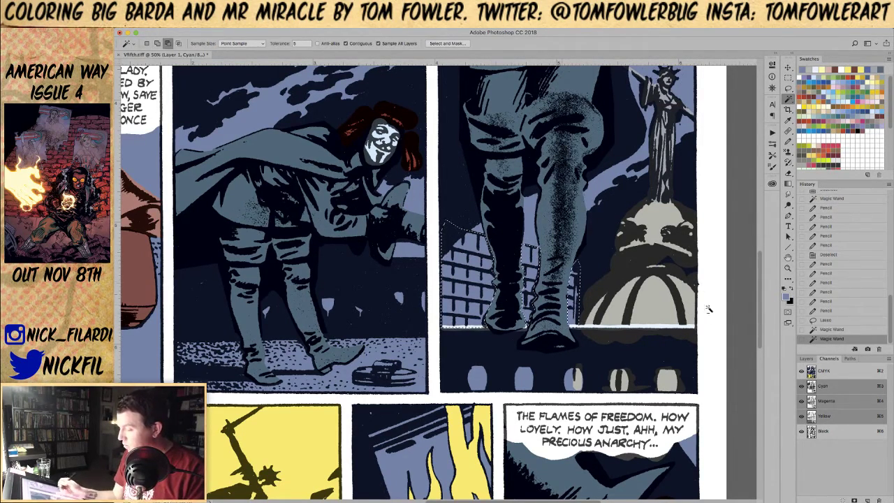
Step: Subtract the remaining leg areas from the brick-patterned building selection, fill it with pale blue, fade the fill, and deselect
click(842, 96)
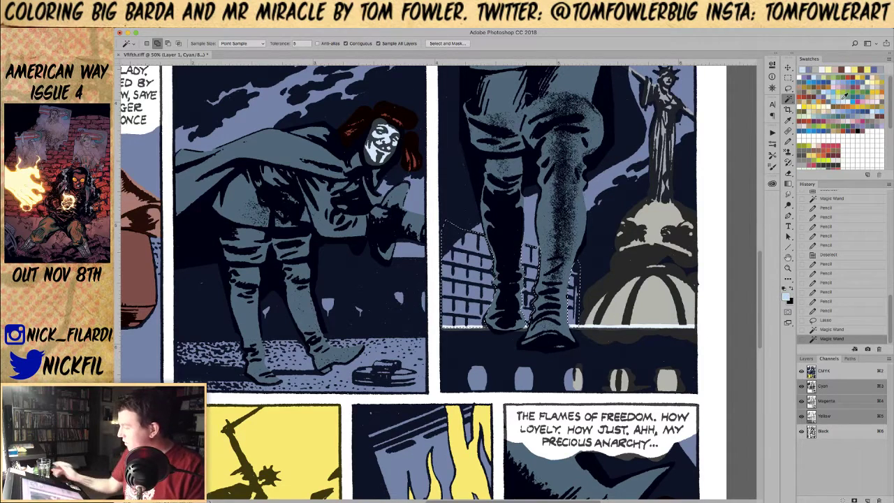
alt+click(518, 287)
alt+click(518, 308)
alt+click(521, 300)
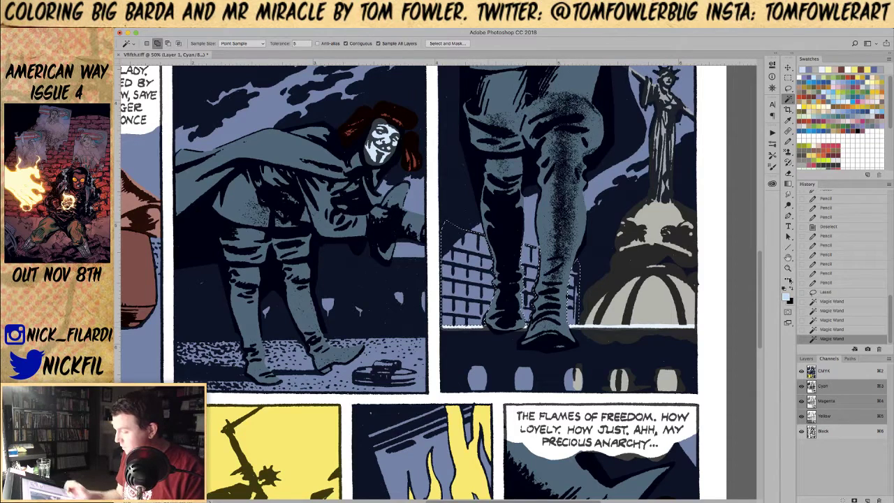
key(alt+BackSpace)
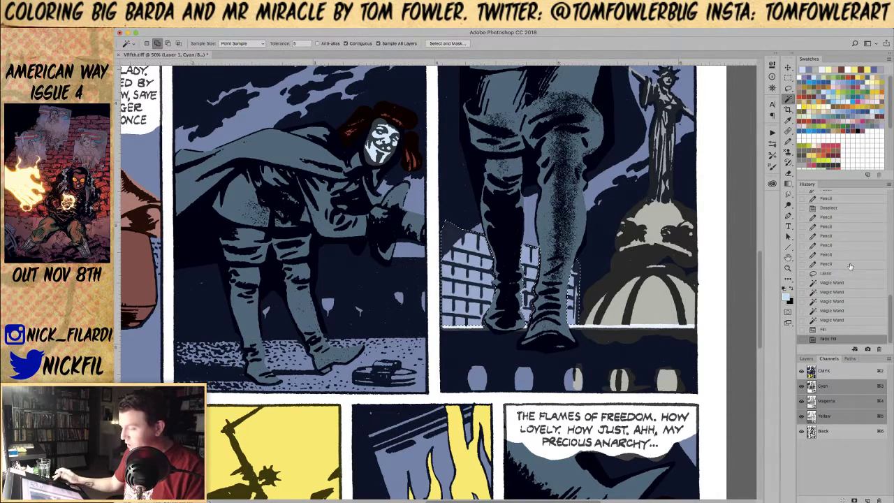
key(super+d)
Step: Paint pale-blue lit windows with the Pencil on the city buildings below the statue's outstretched arm in the top middle panel
click(788, 269)
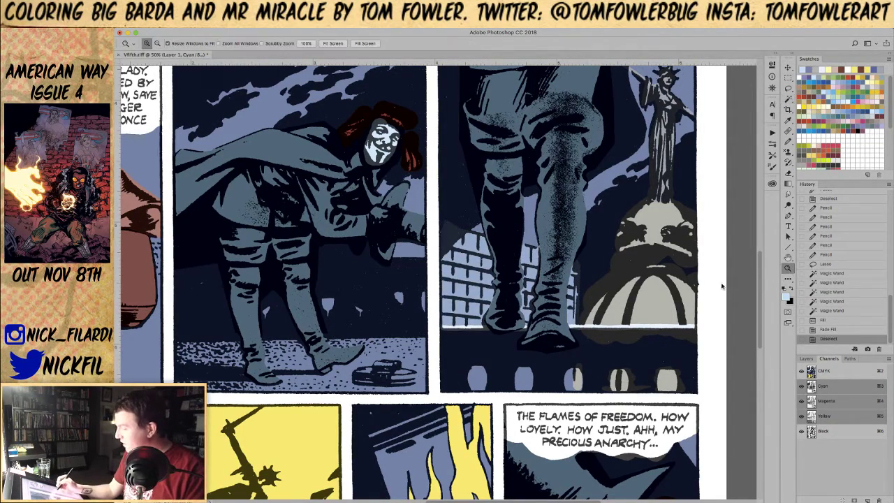
key(super+minus)
key(super+minus)
click(788, 258)
drag(528, 285, 585, 378)
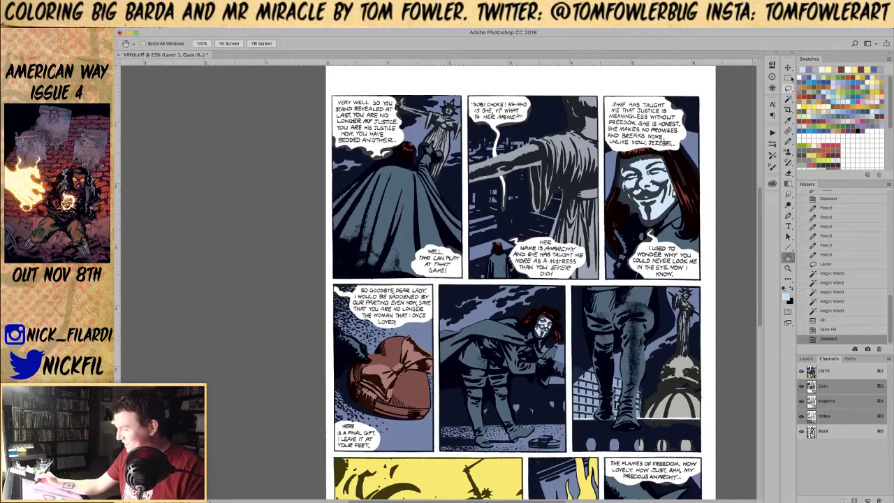
click(841, 99)
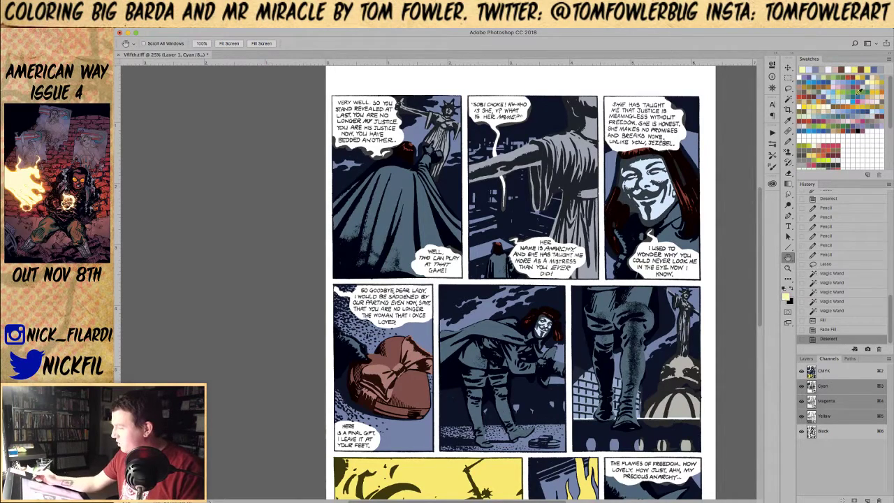
key(b)
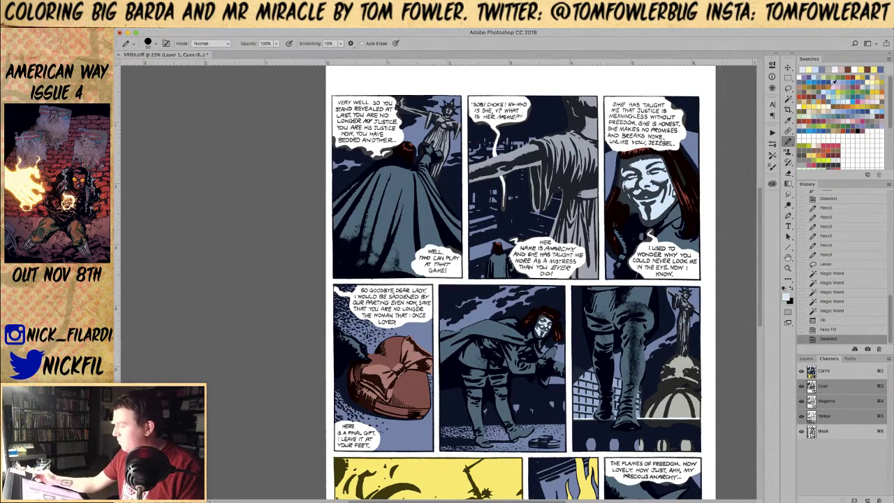
mouse_move(473, 193)
mouse_down()
mouse_move(494, 198)
mouse_move(496, 188)
mouse_up()
click(511, 197)
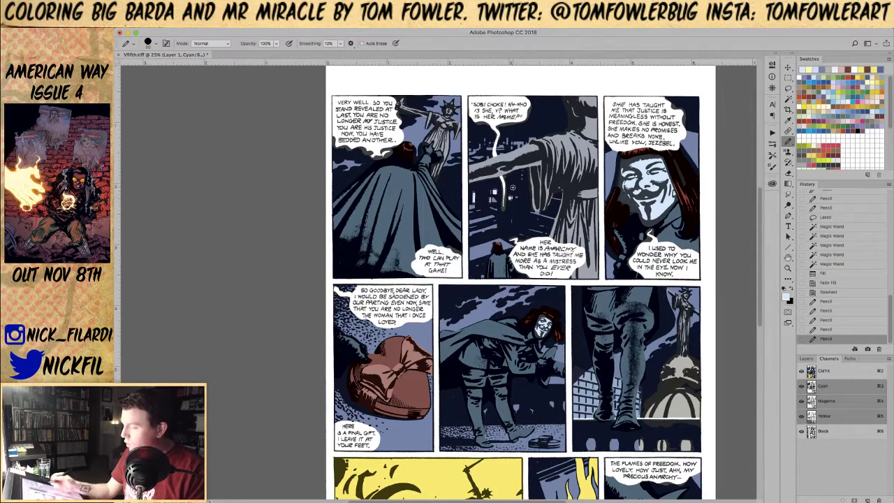
Step: Paint small pale-blue lights with the Pencil along the distant skyline above the statue's outstretched arm
click(788, 268)
alt+click(578, 368)
alt+click(582, 352)
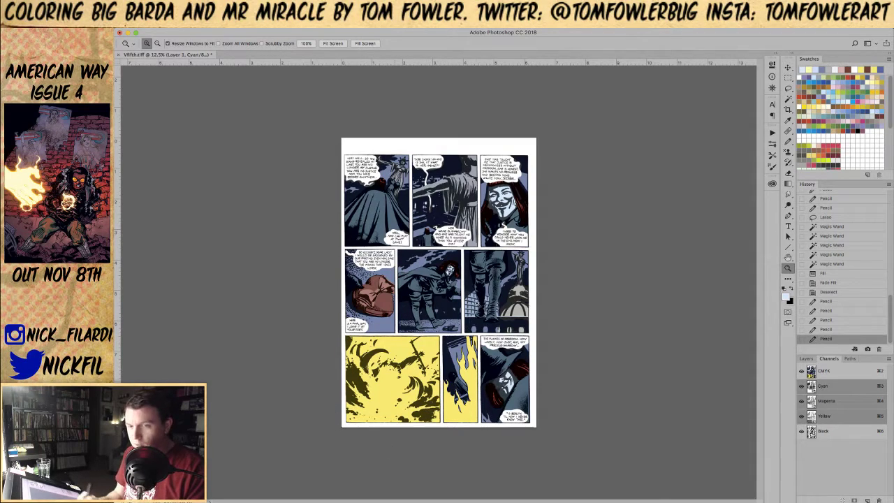
click(437, 206)
click(787, 258)
drag(532, 233, 533, 348)
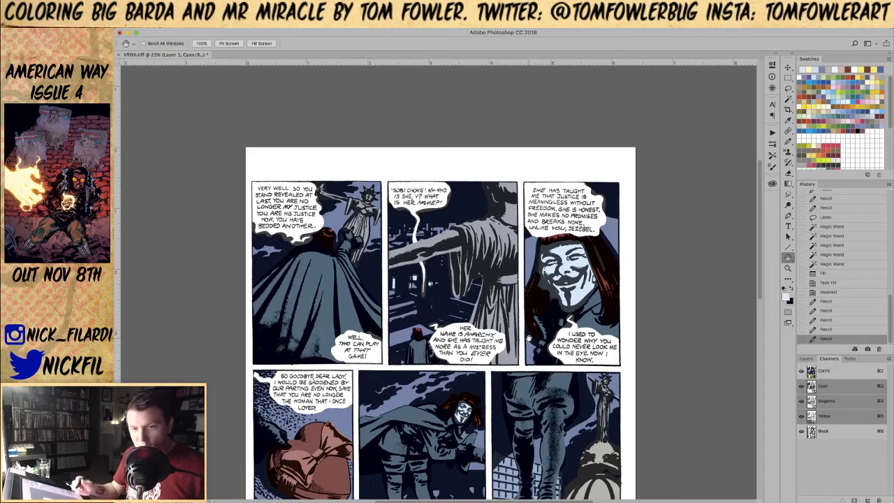
key(b)
mouse_move(432, 232)
mouse_down()
mouse_move(443, 263)
mouse_move(447, 253)
mouse_up()
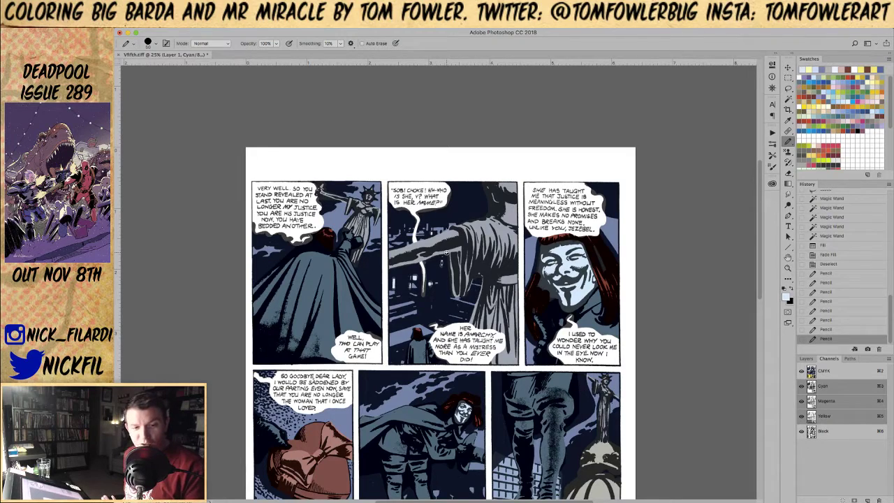
click(408, 243)
click(423, 234)
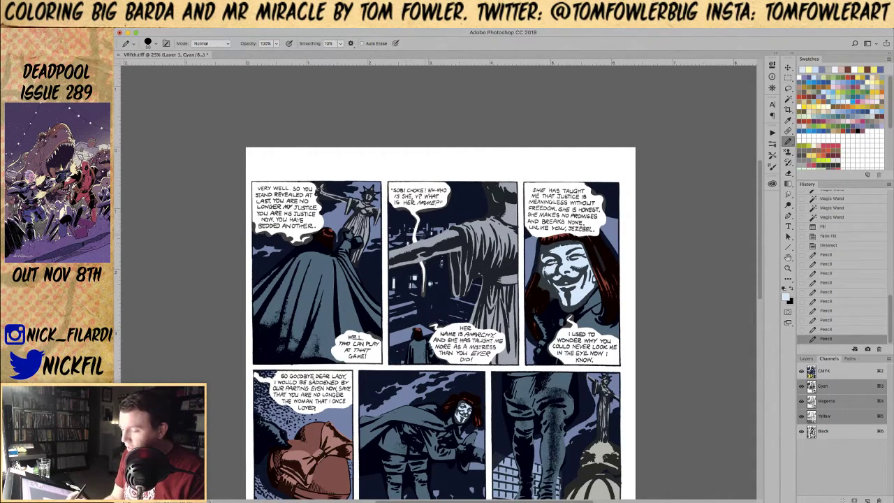
click(422, 237)
click(429, 235)
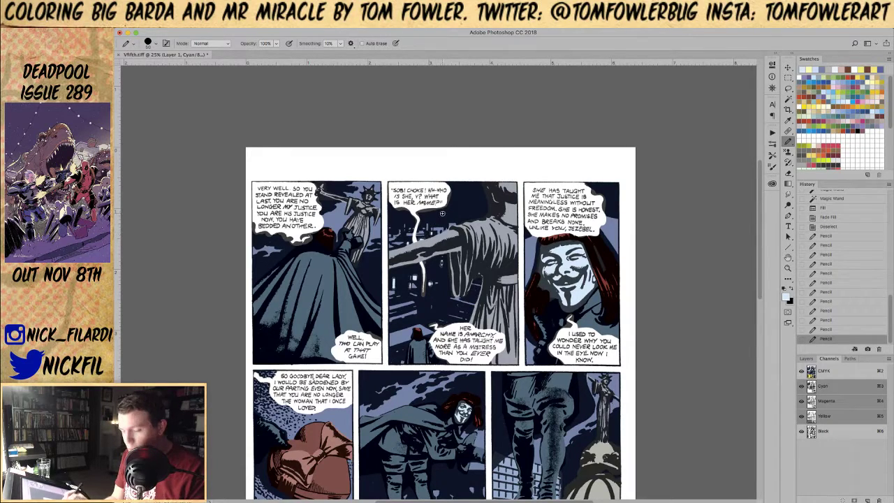
Step: Add more pale-blue lights among the buildings and streets below the statue's arm and along the skyline
click(434, 282)
click(430, 304)
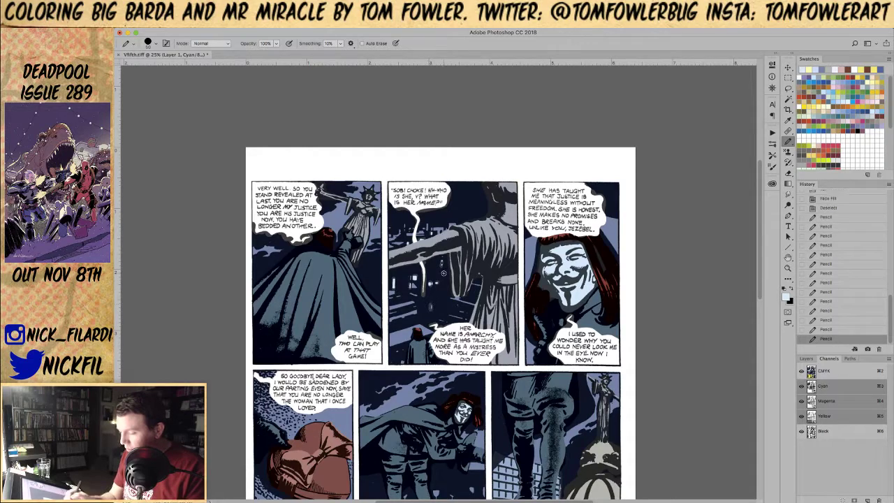
click(413, 285)
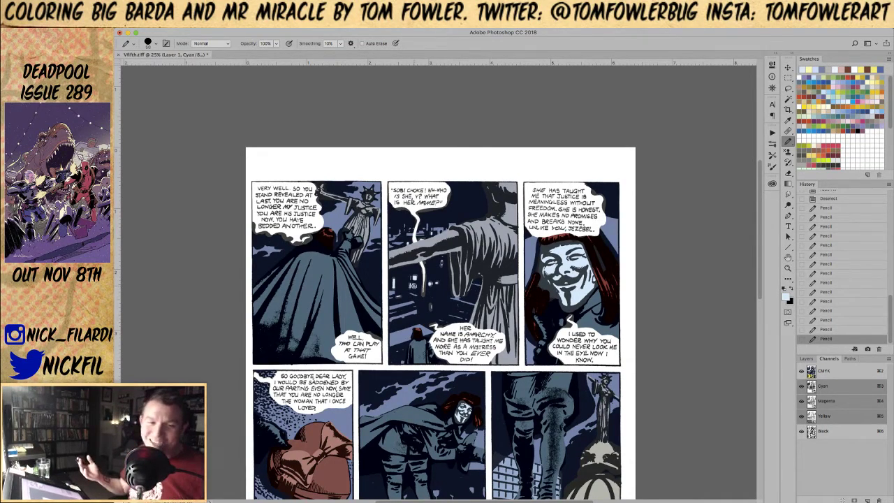
double_click(788, 258)
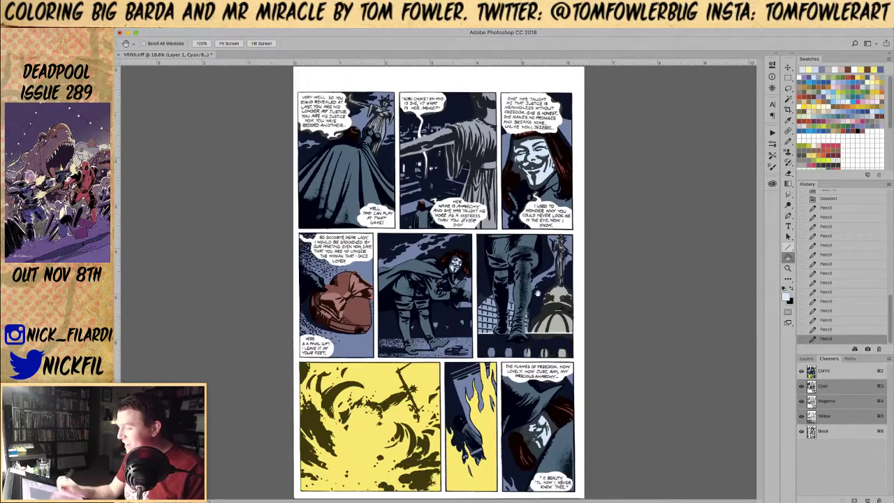
click(788, 268)
double_click(403, 186)
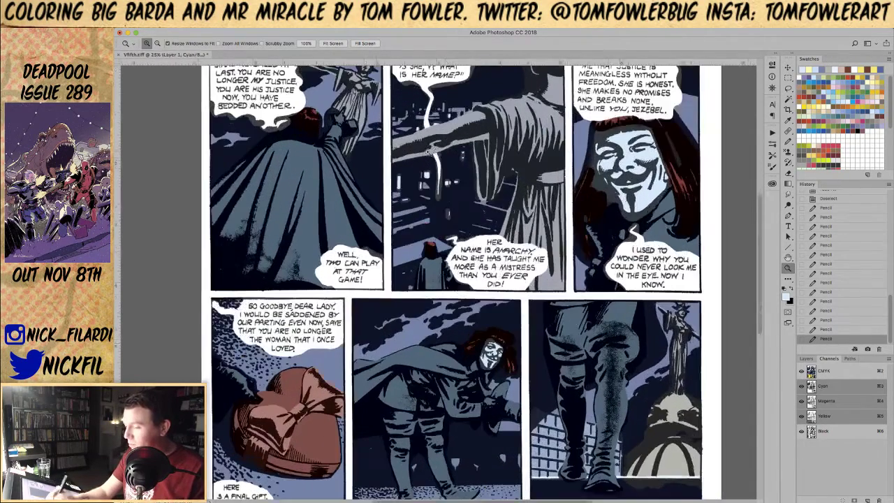
click(788, 259)
drag(552, 316, 573, 424)
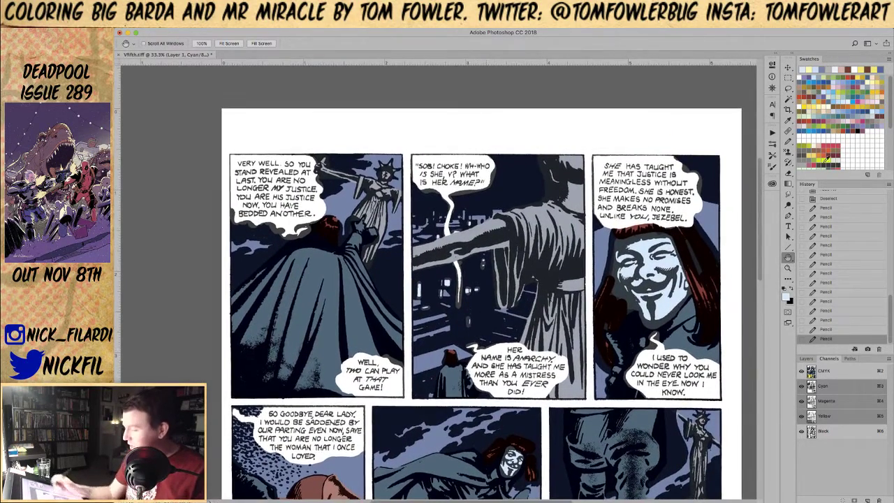
click(789, 139)
mouse_move(414, 221)
mouse_down()
mouse_move(415, 229)
mouse_move(445, 215)
mouse_up()
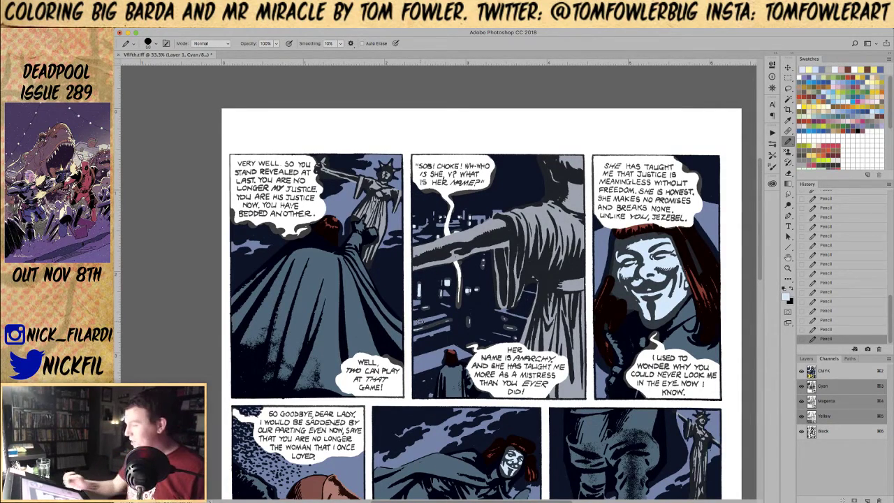
Step: Paint the small gift at the bending figure's feet with the brown and ribbon pink sampled from the large gift, sampling the ground blue too
key(space)
drag(531, 354, 556, 324)
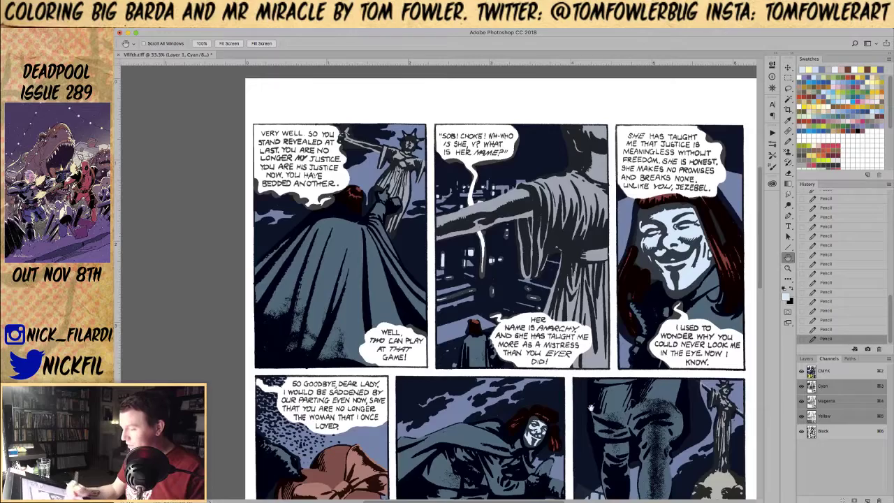
scroll(556, 324, down, 5)
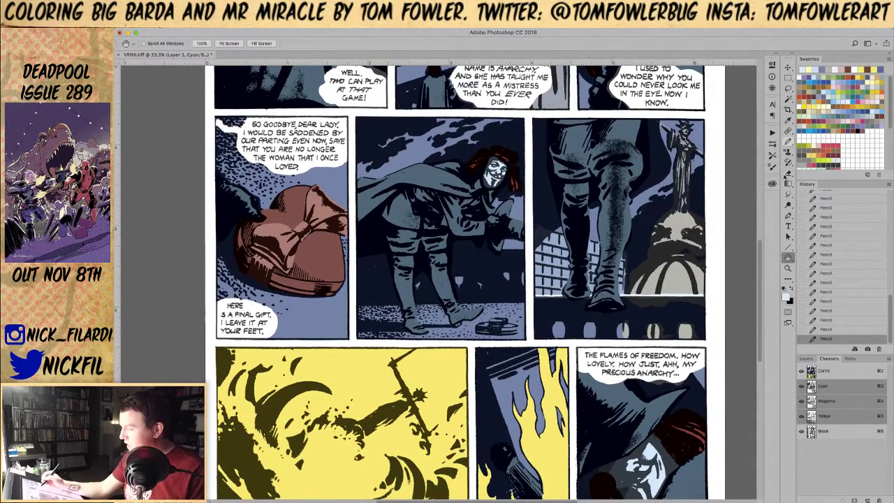
click(788, 268)
alt+click(534, 361)
click(788, 141)
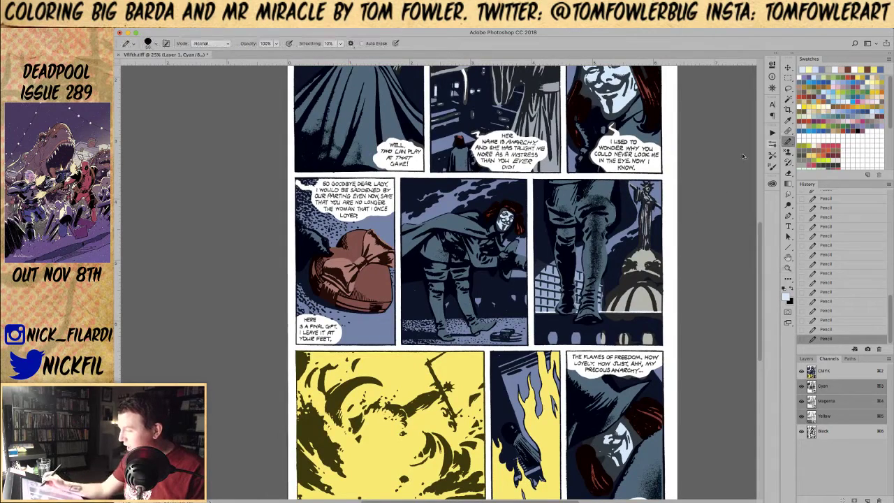
alt+click(381, 284)
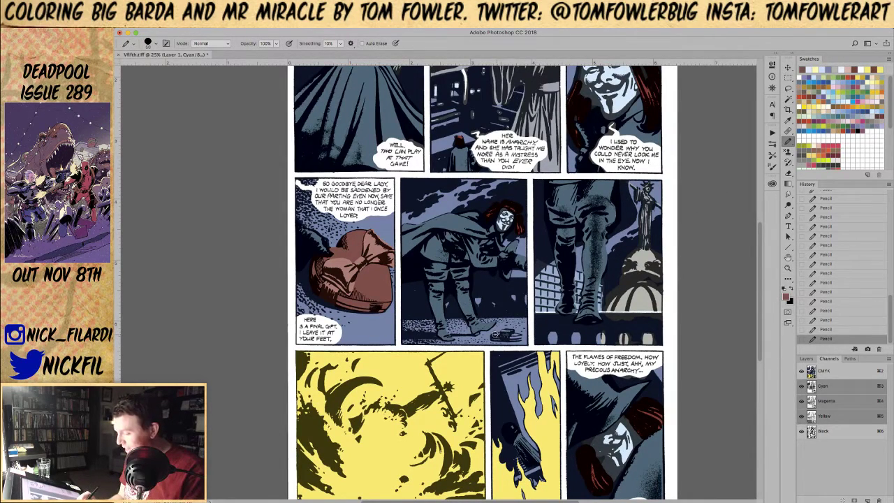
drag(496, 336, 520, 336)
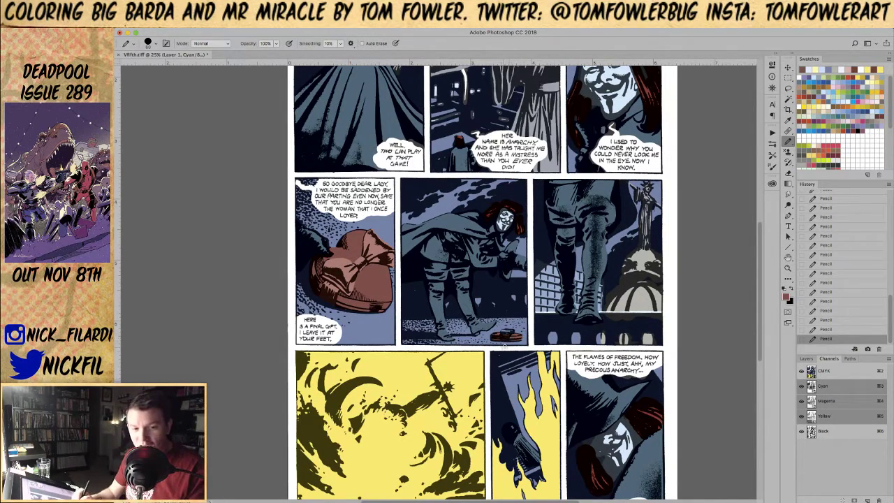
alt+click(523, 336)
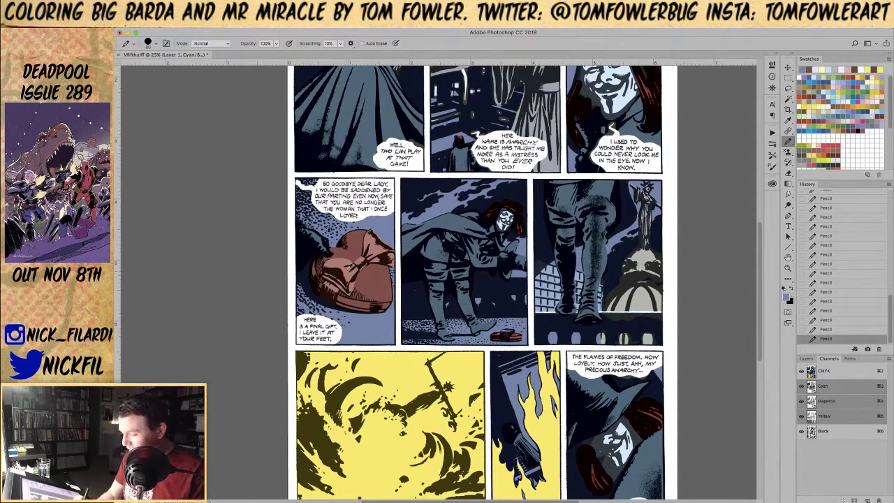
alt+click(359, 261)
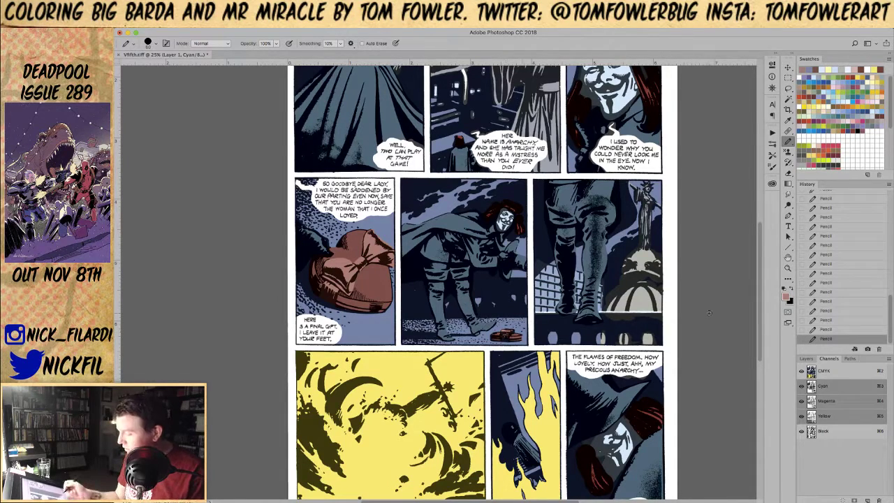
Step: Select the blue ground around the large gift with the Magic Wand and add the ground area of the bending-figure panel
key(z)
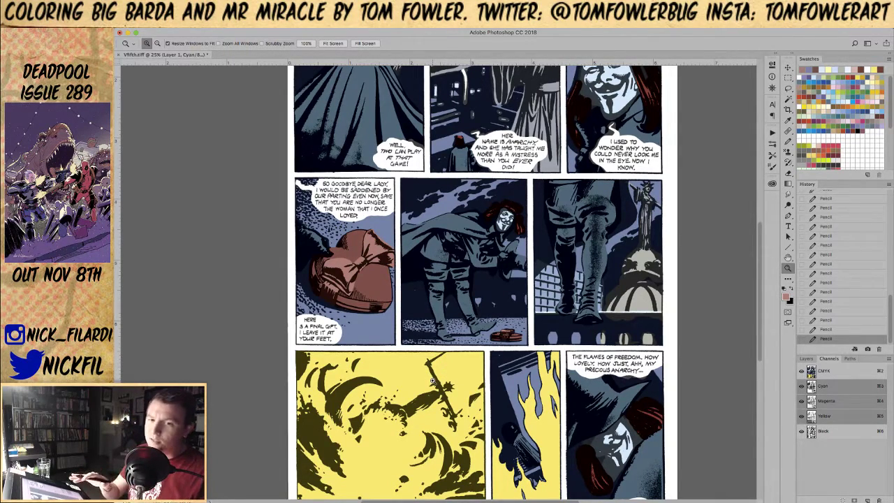
alt+click(511, 353)
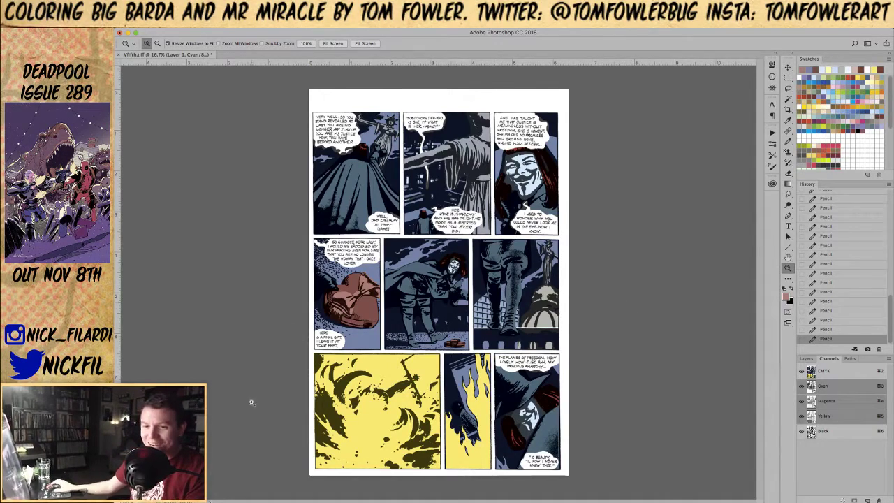
click(370, 242)
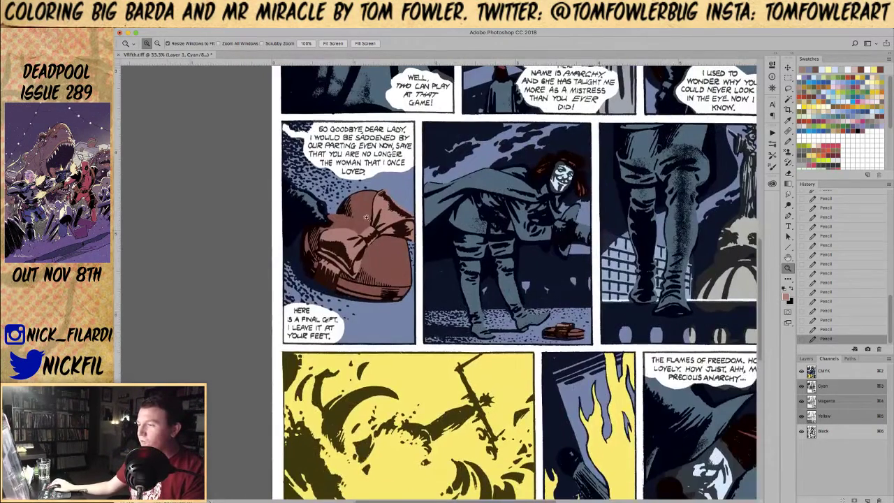
key(w)
click(341, 210)
click(306, 128)
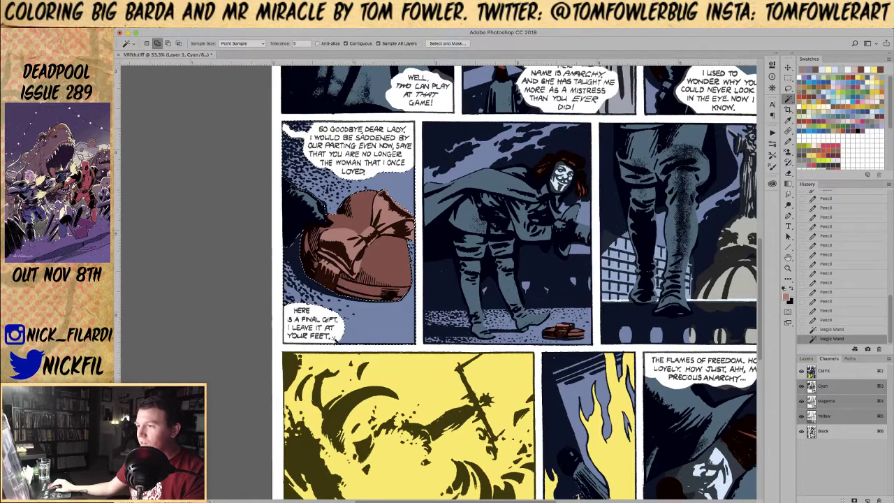
shift+click(503, 329)
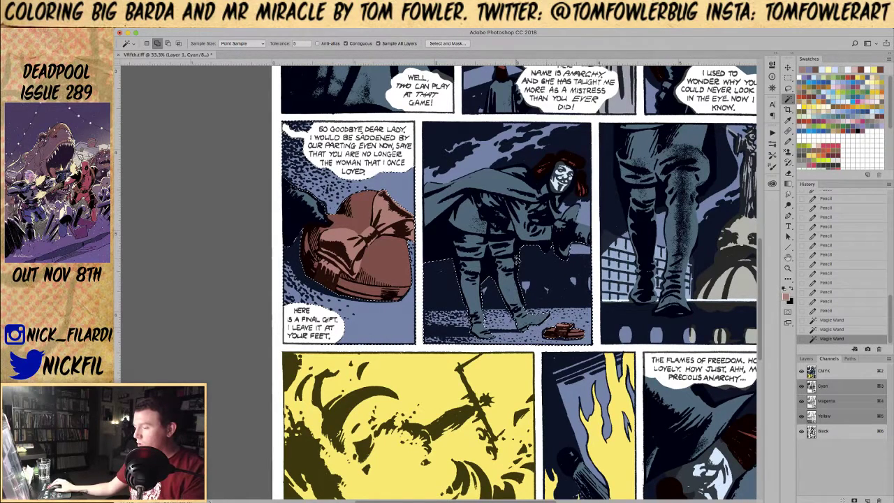
Step: Subtract the background above the ground strip in the bending-figure panel from the selection with the Rectangular Marquee
key(m)
click(657, 290)
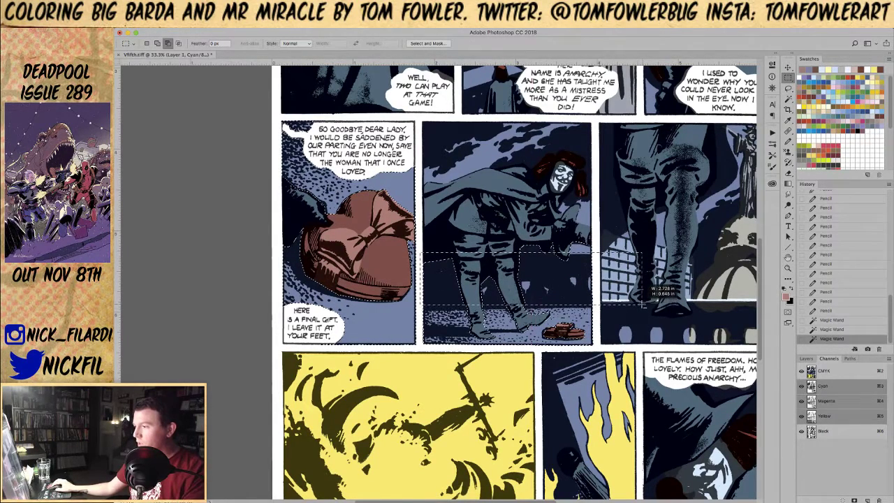
key(z)
alt+click(628, 272)
alt+click(629, 270)
key(m)
click(634, 247)
drag(635, 246, 525, 314)
Step: Fill the selected ground areas in both gift panels with tan, fade the fill, and deselect
key(z)
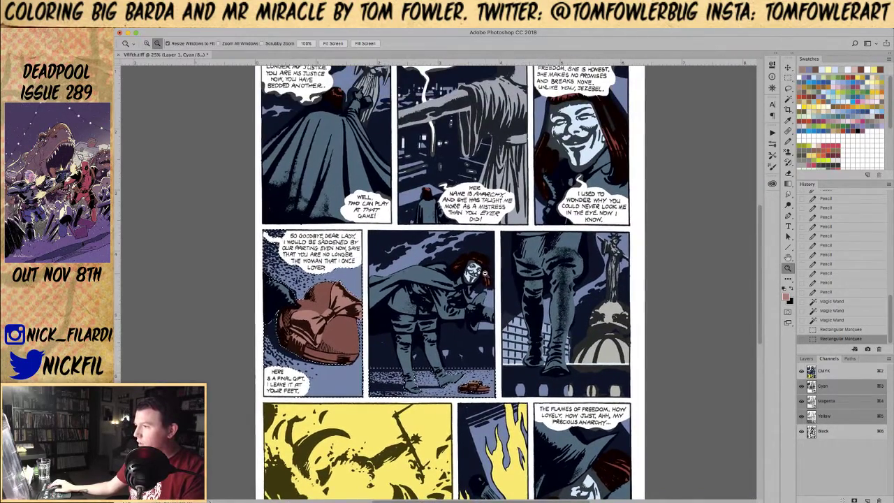
alt+click(525, 315)
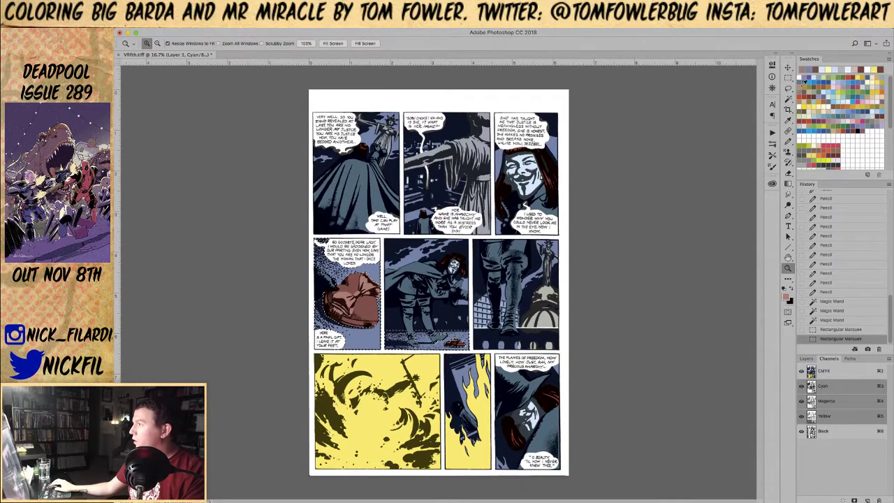
key(alt+BackSpace)
key(super+d)
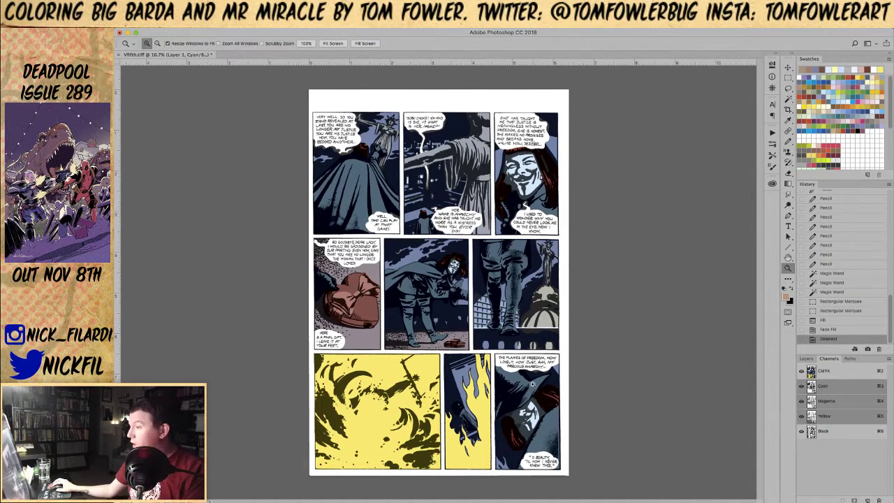
Step: Select the blue background areas in the outstretched-arm statue panel and the narrow flame panel with the Magic Wand
key(w)
click(436, 173)
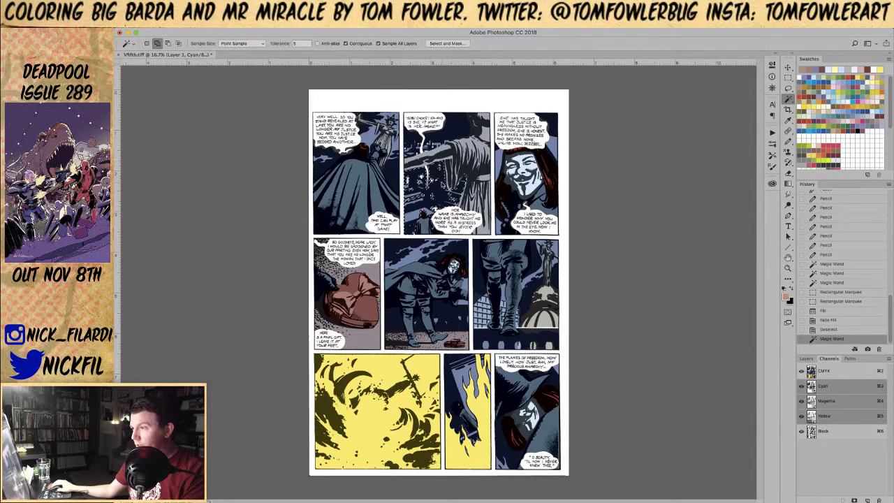
click(437, 146)
click(414, 144)
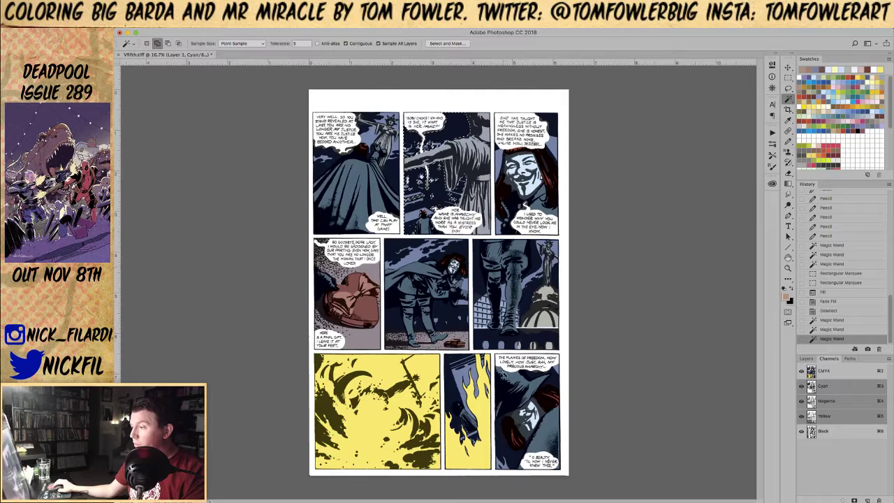
click(466, 376)
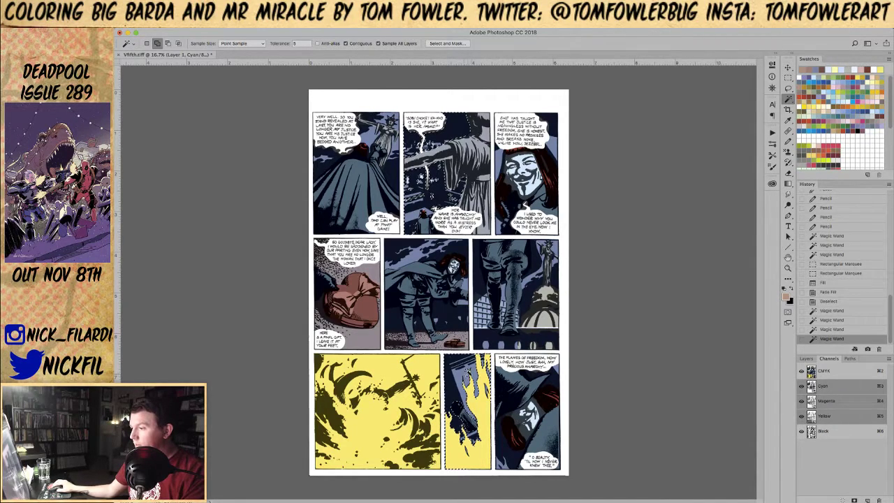
click(488, 381)
Step: Fill the selected backgrounds with a dark red-brown swatch, fade the fill, and deselect
click(815, 94)
key(alt+BackSpace)
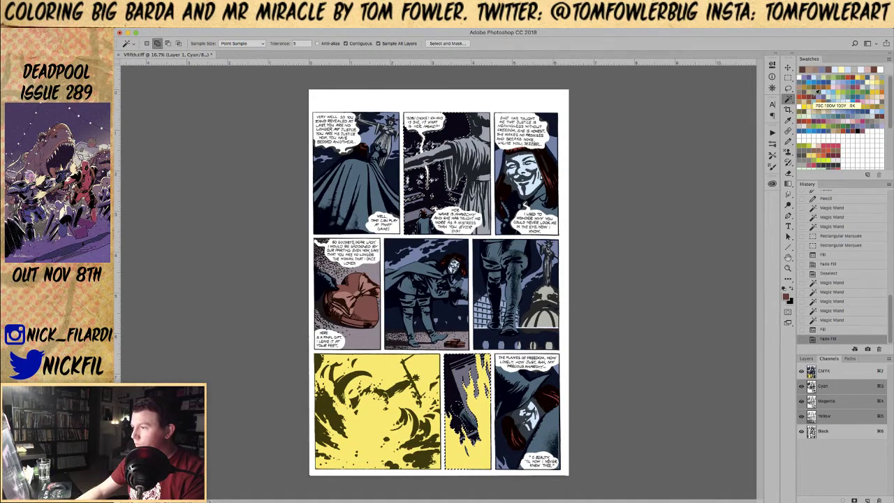
key(super+d)
key(z)
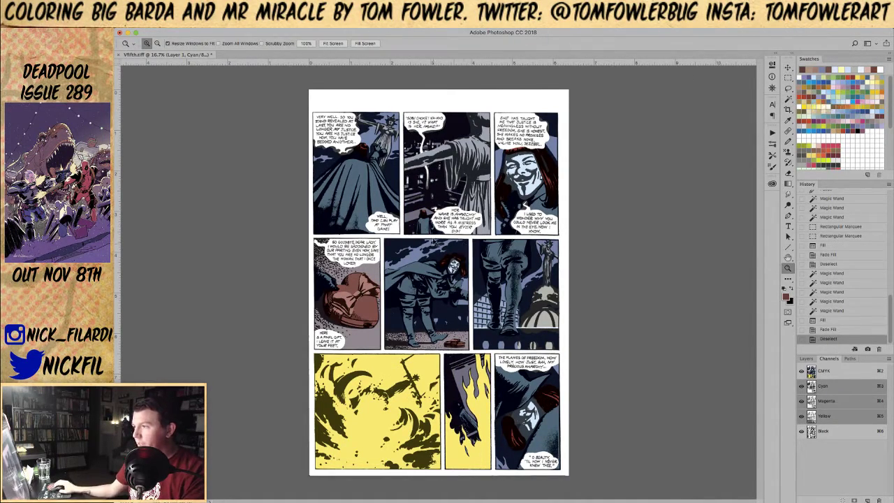
Step: Save the page as a TIFF with LZW compression and look over the recoloured panels
key(super+s)
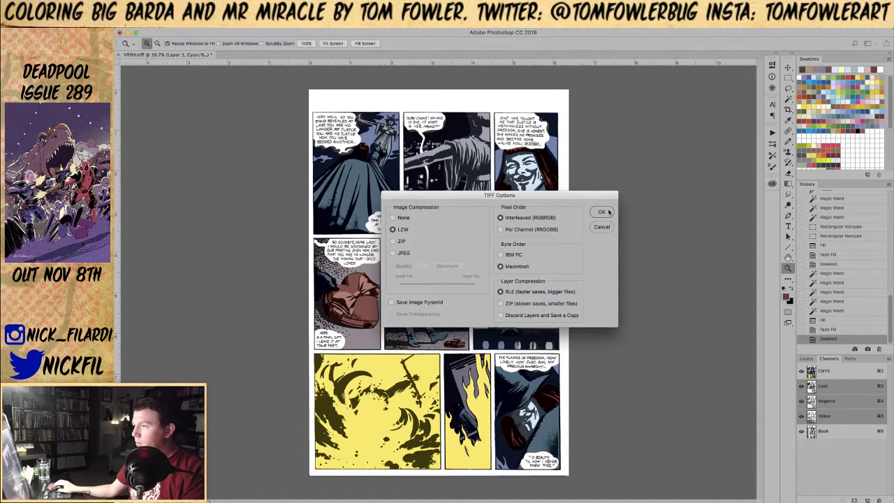
key(Return)
click(445, 195)
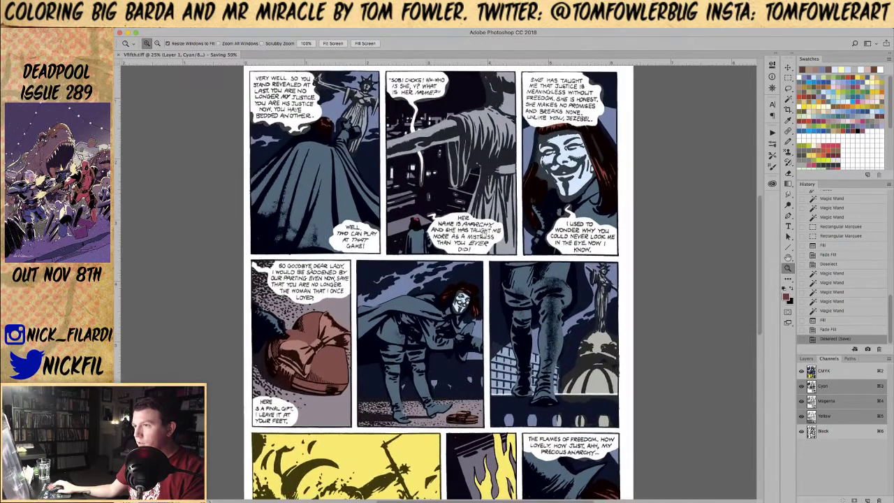
scroll(501, 283, down, 3)
mouse_move(491, 257)
mouse_down()
mouse_move(546, 433)
mouse_move(507, 253)
mouse_up()
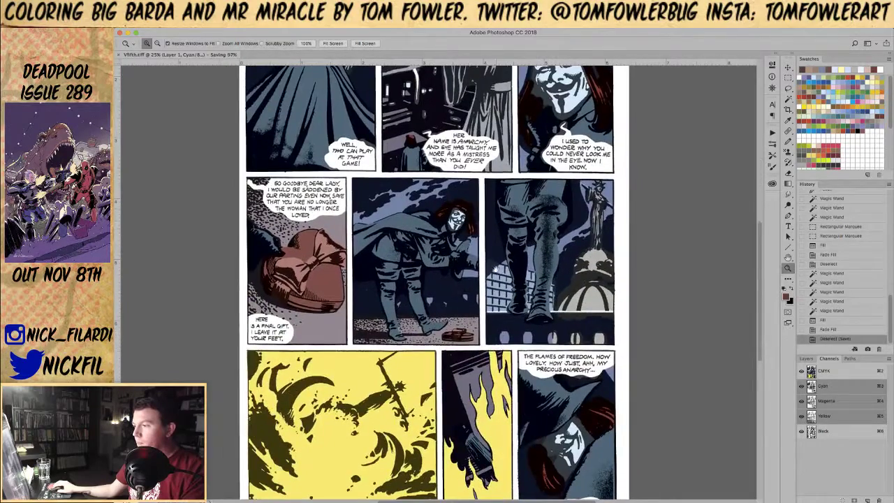
drag(497, 362, 499, 267)
drag(495, 199, 520, 407)
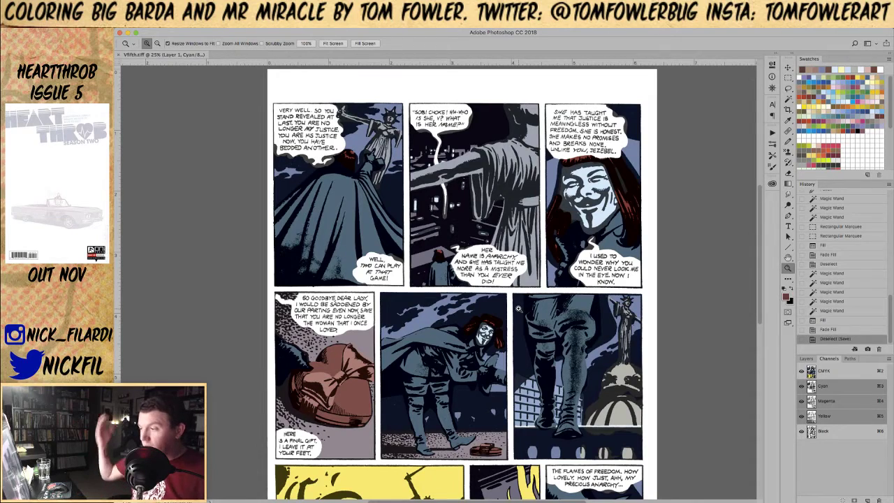
scroll(547, 342, down, 5)
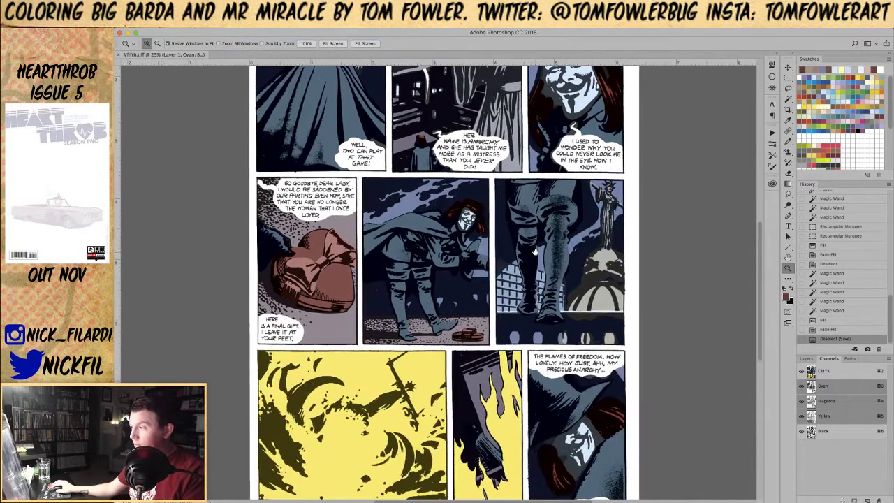
Step: Hide Layer 1 and examine the original colours of all panels on the Background layer
alt+click(569, 356)
click(806, 359)
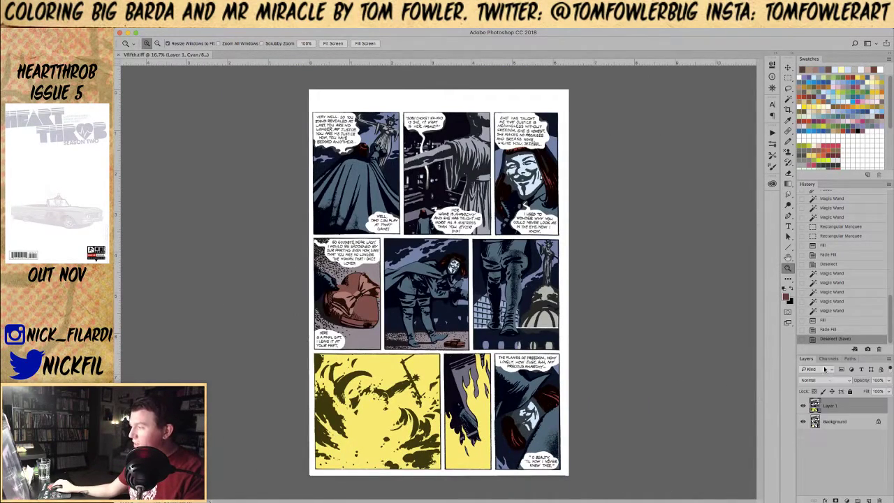
click(804, 406)
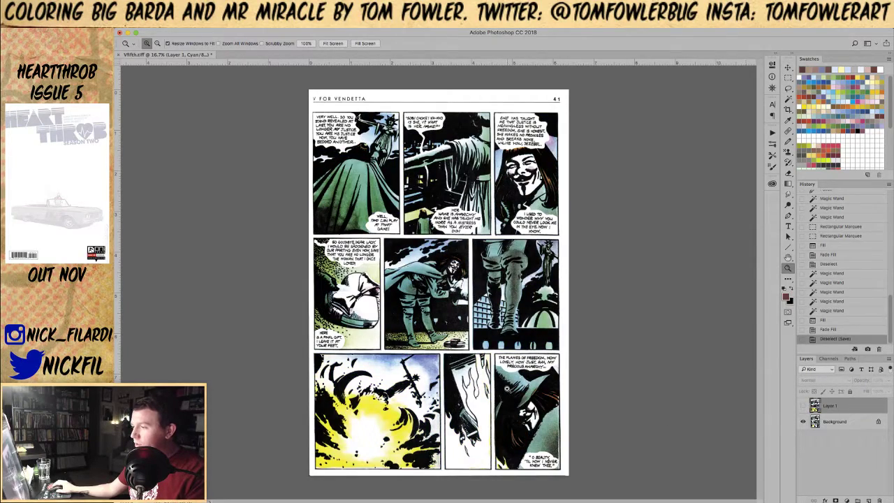
click(438, 250)
drag(619, 408, 613, 445)
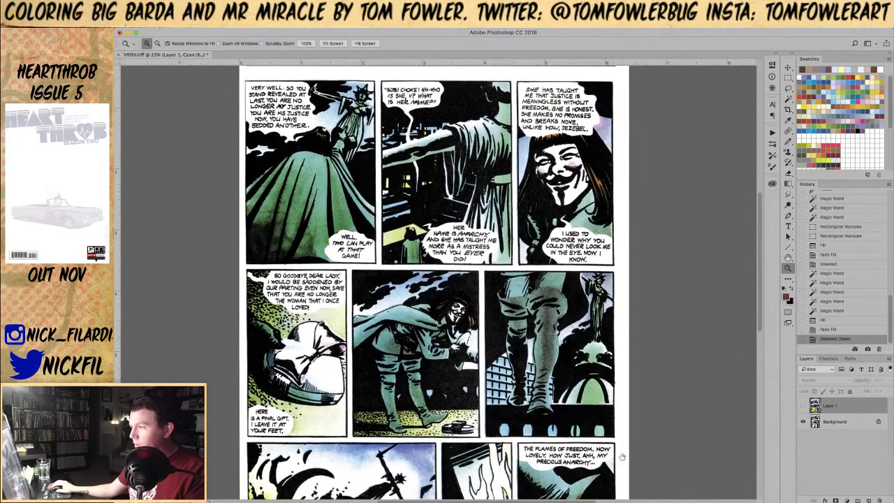
drag(550, 428, 552, 347)
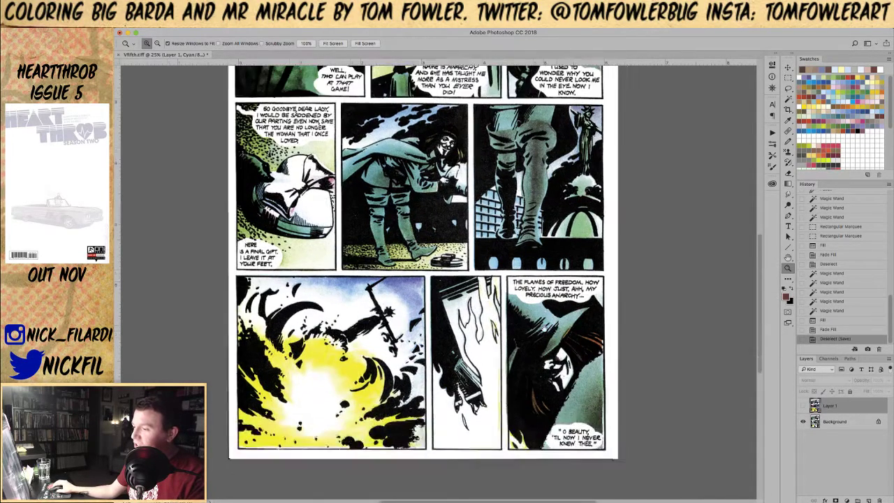
drag(557, 418, 544, 326)
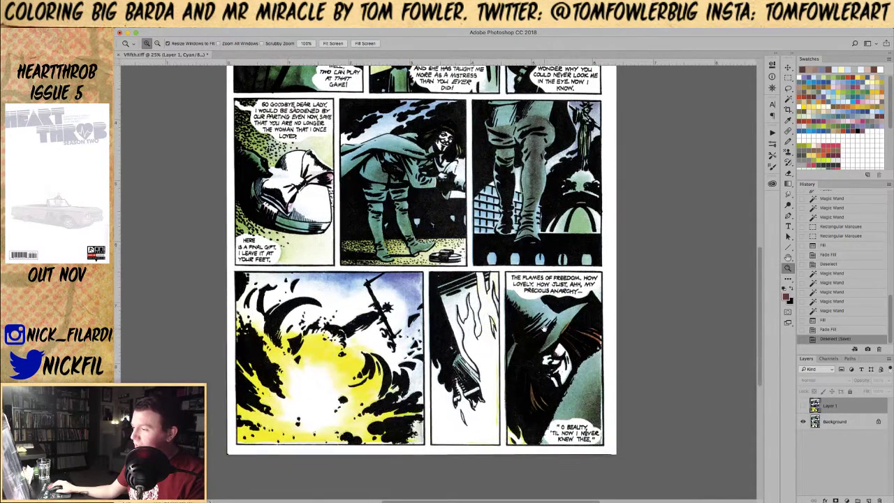
drag(529, 260, 529, 315)
drag(529, 243, 525, 376)
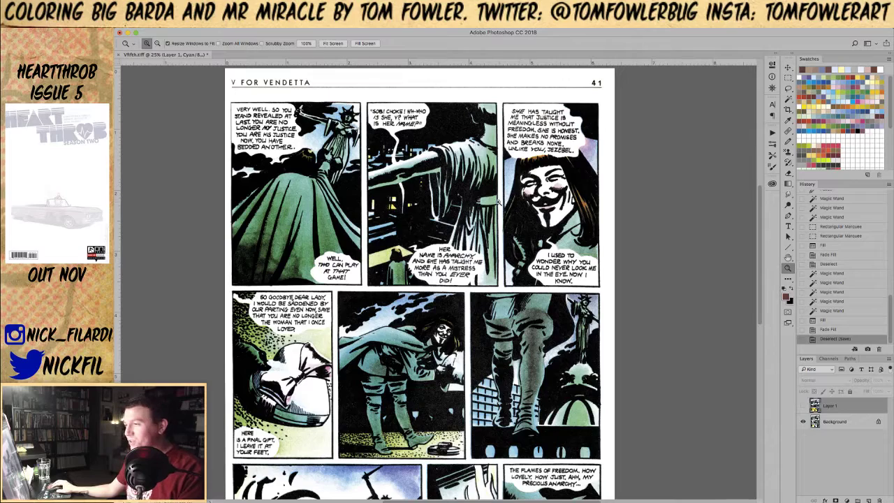
Step: Show Layer 1 again and compare the recoloured page with the original by toggling the layer's visibility
click(803, 405)
drag(465, 345, 498, 201)
alt+click(500, 202)
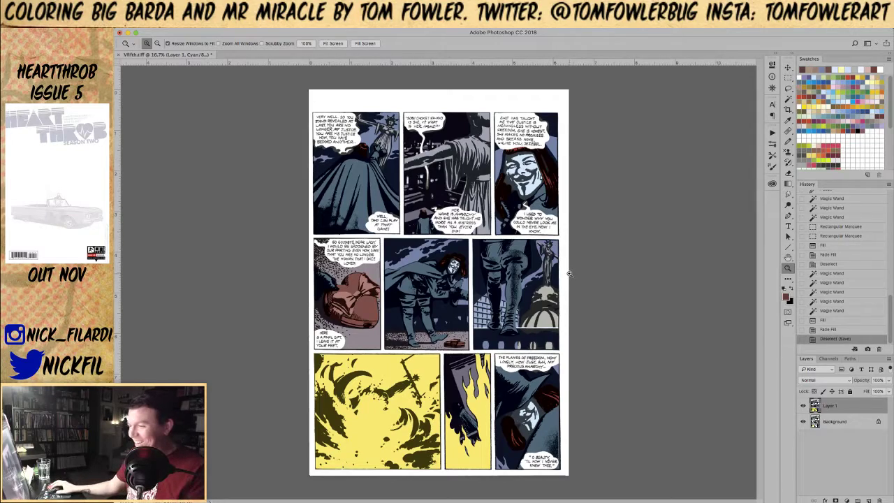
key(super+plus)
drag(574, 398, 511, 358)
key(super+minus)
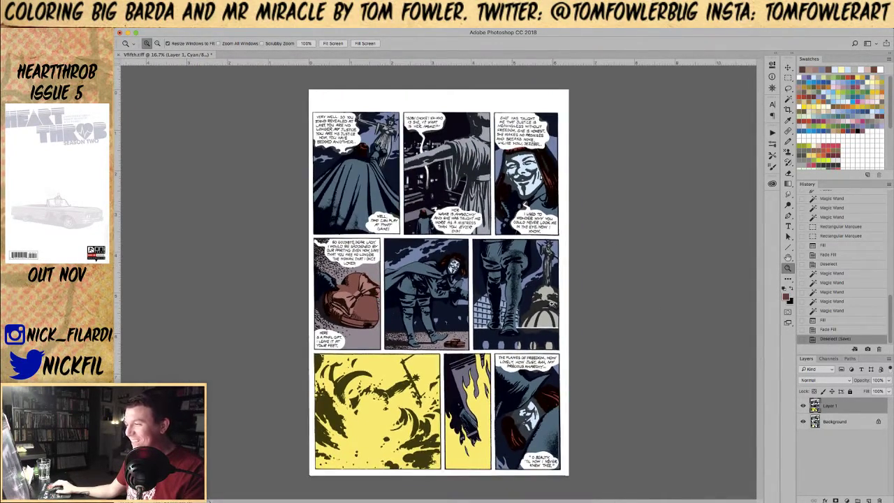
click(803, 407)
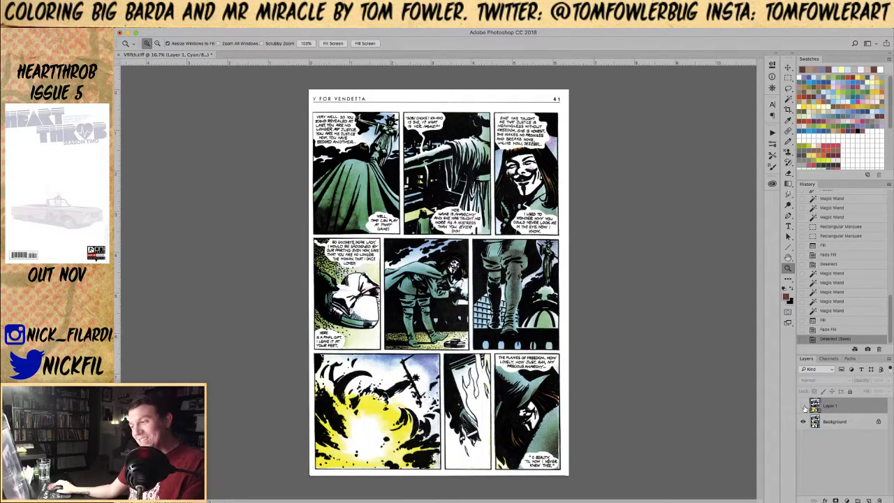
click(803, 407)
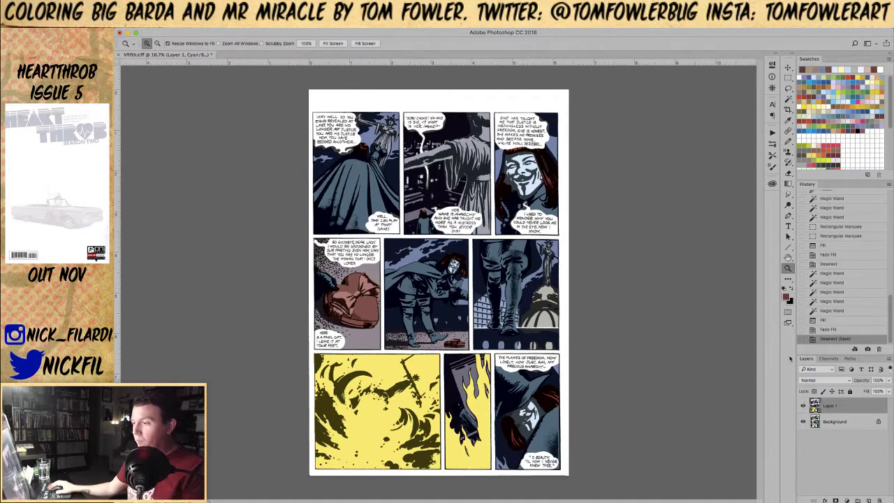
Step: Examine the recoloured panels up close from the top row down to the flame panels
click(441, 270)
drag(617, 365, 614, 243)
drag(579, 217, 592, 270)
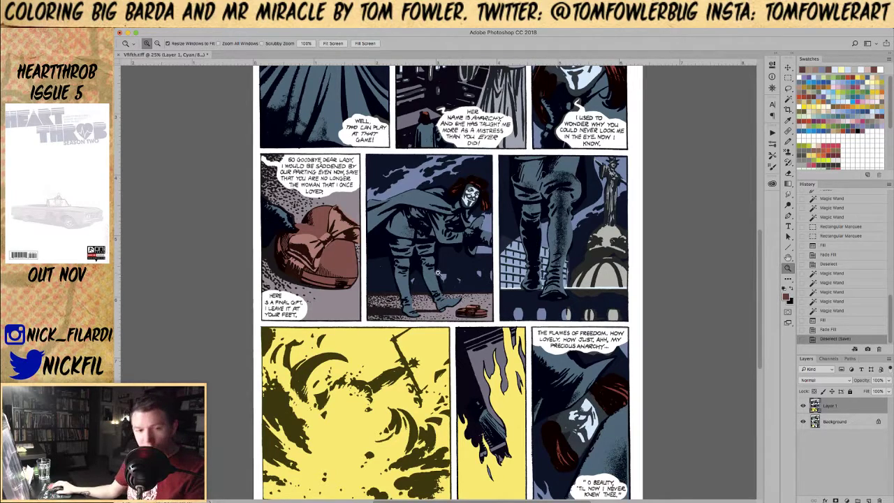
scroll(439, 264, up, 10)
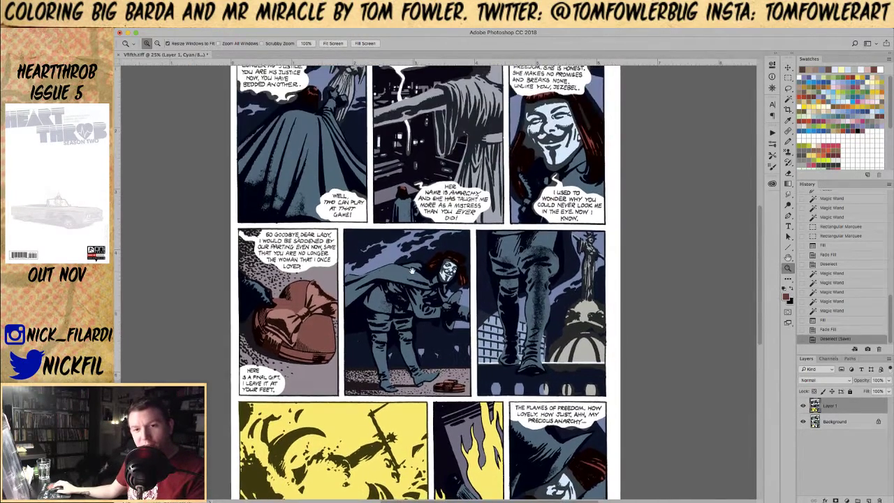
scroll(429, 242, down, 10)
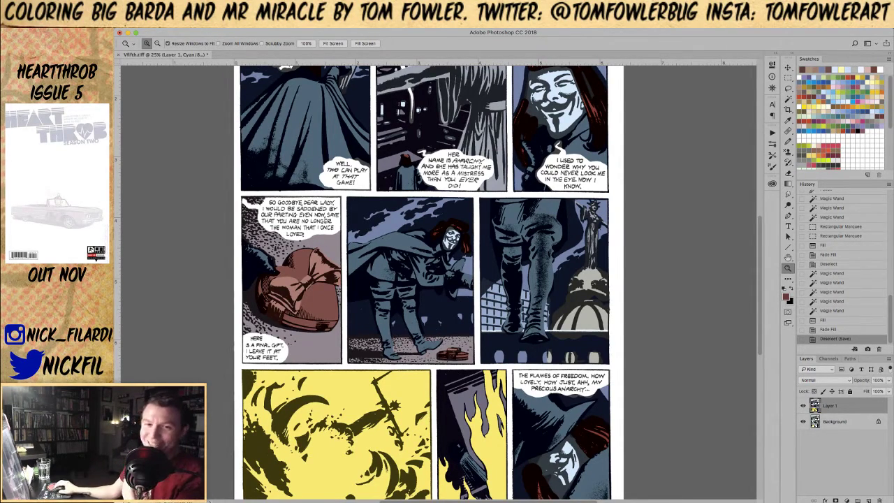
key(super+Tab)
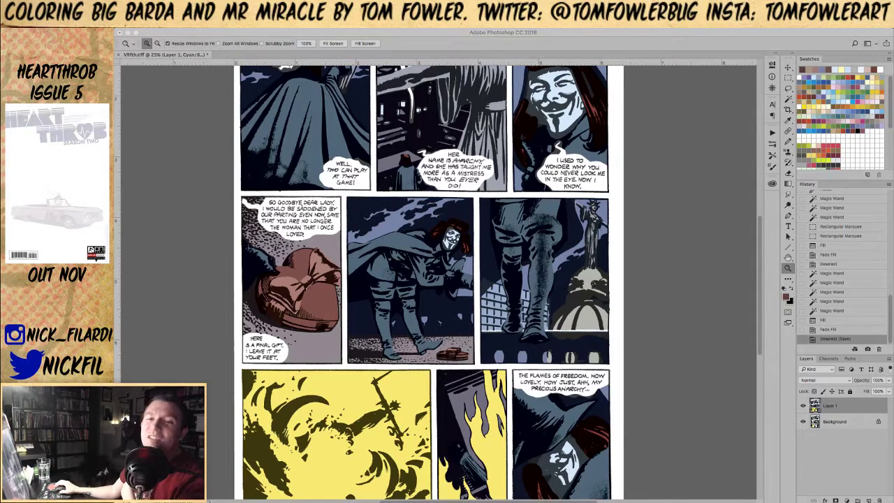